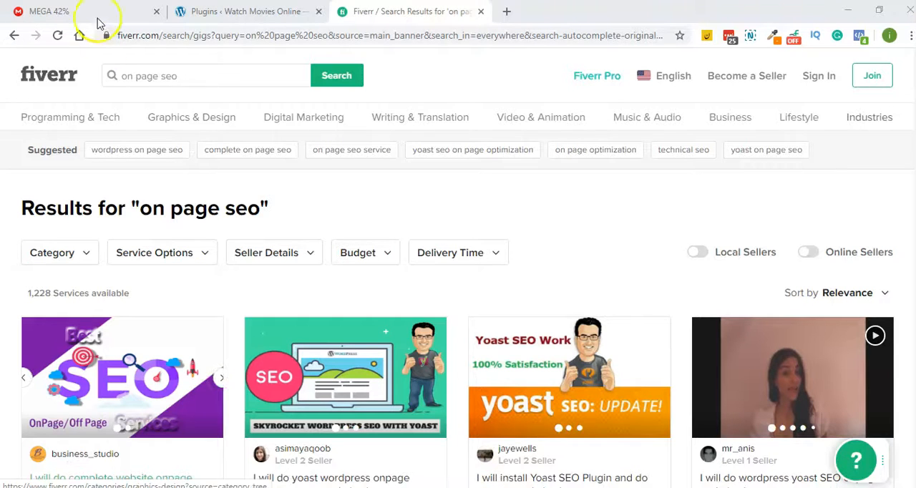
# - Browse the "on page seo" results and open the gig offering to install the Yoast SEO Plugin and do onpage optimization
pyautogui.click(140, 75)
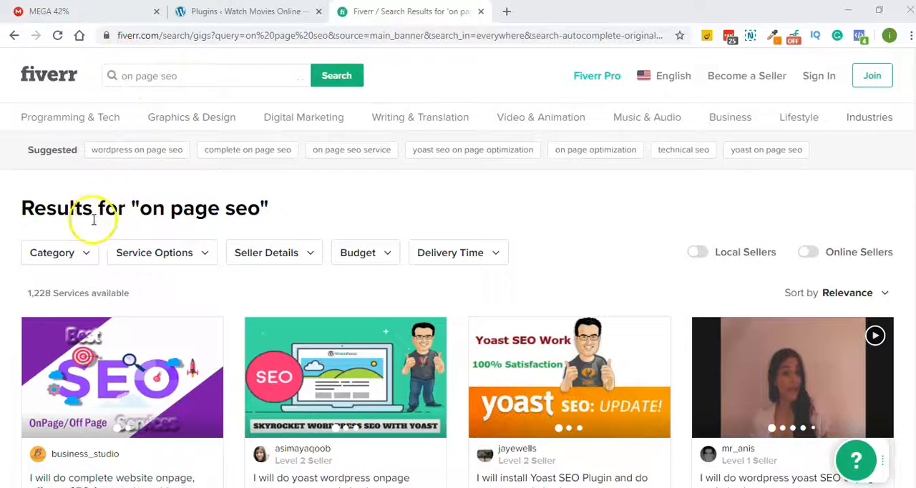
pyautogui.scroll(-2, 92, 221)
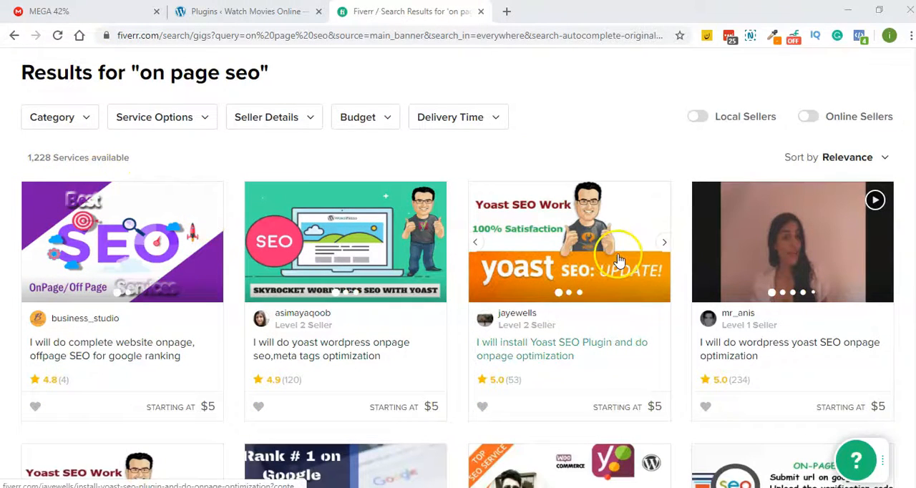
pyautogui.scroll(-1, 92, 181)
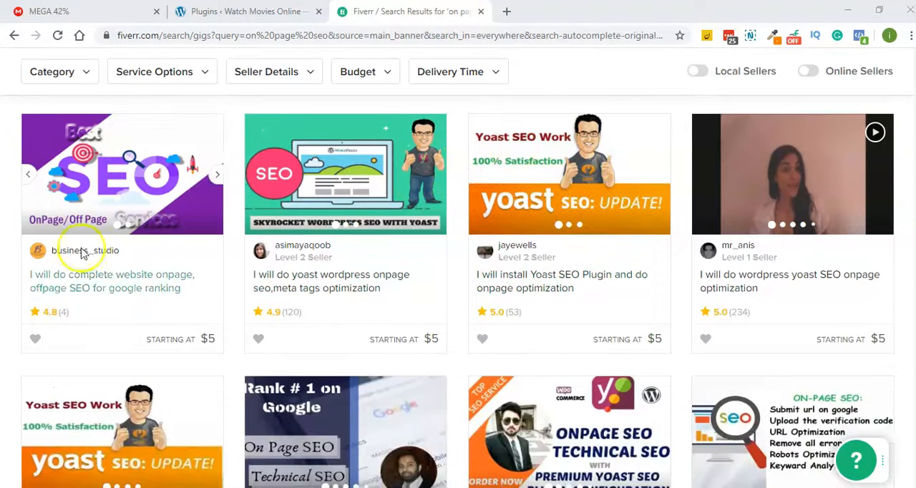
pyautogui.click(548, 285)
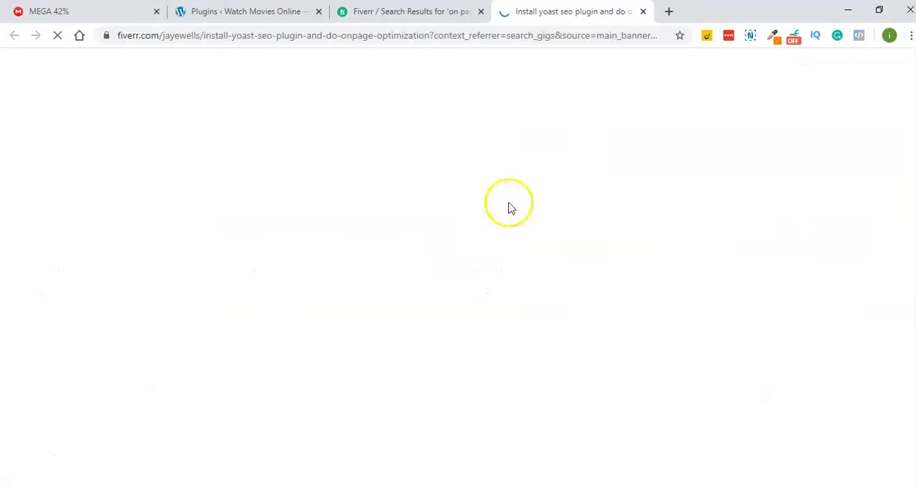
# - View the gig for Yoast WordPress onpage SEO and meta tags optimization alongside the plugin installation gig, and close it
pyautogui.hotkey('ctrl', 'shift', 'Tab')
pyautogui.click(368, 287)
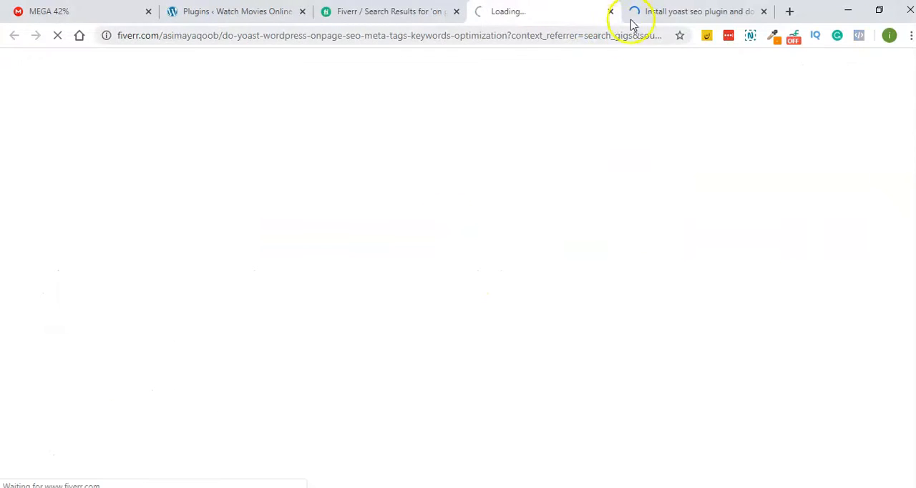
pyautogui.click(631, 13)
pyautogui.hotkey('ctrl', 'shift', 'Tab')
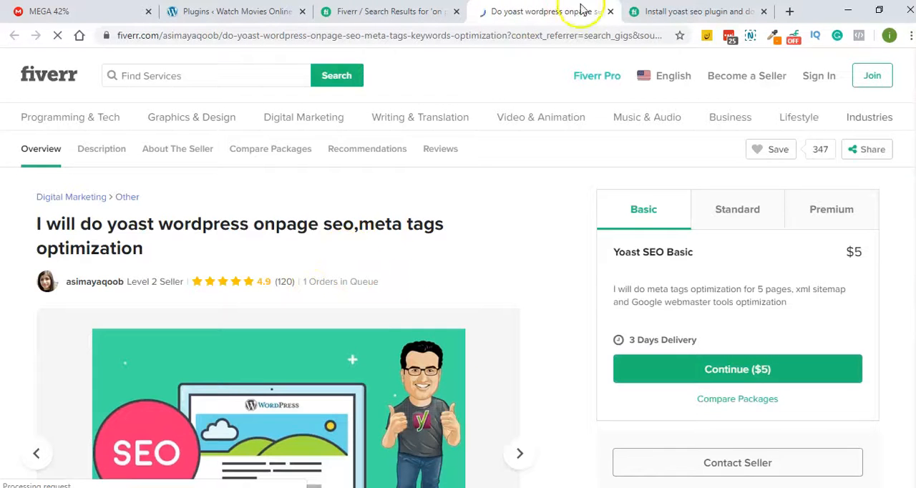
pyautogui.hotkey('ctrl', 'w')
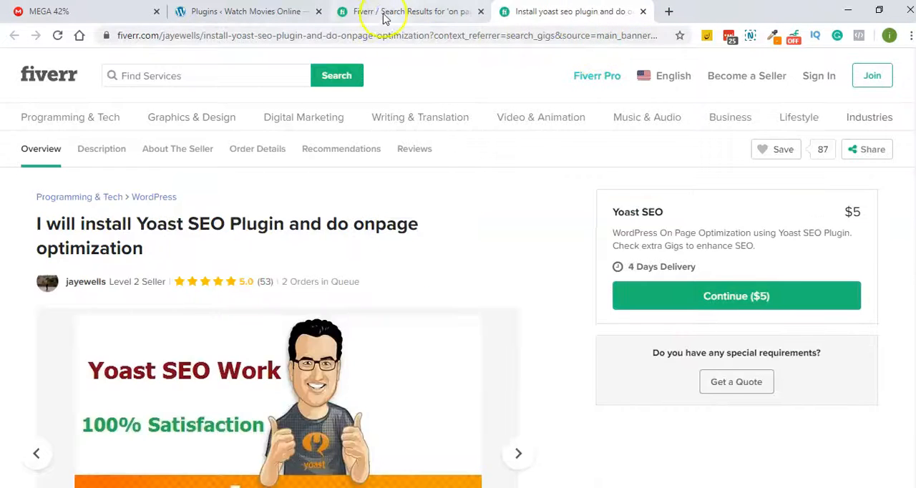
# - Review the gig for onpage and technical SEO of WordPress with Yoast premium from the search results, and close it
pyautogui.click(382, 14)
pyautogui.scroll(-1, 313, 144)
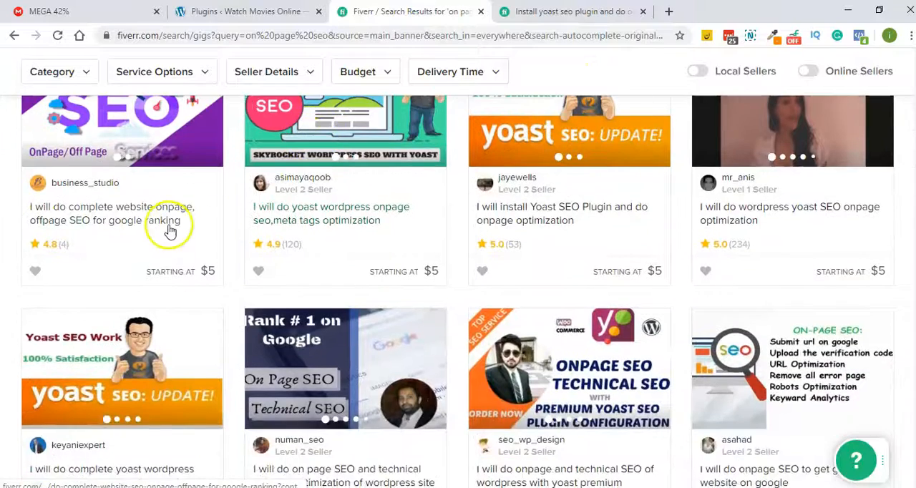
pyautogui.scroll(-2, 164, 223)
pyautogui.scroll(-1, 159, 229)
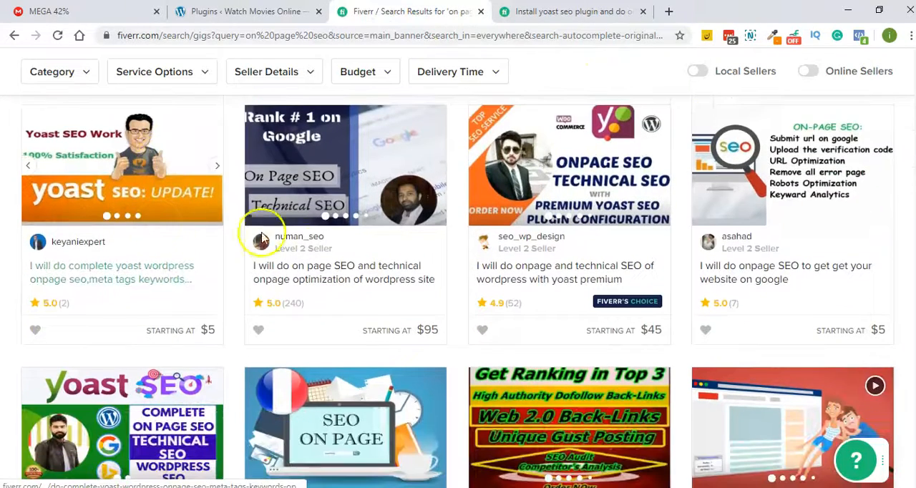
pyautogui.click(580, 266)
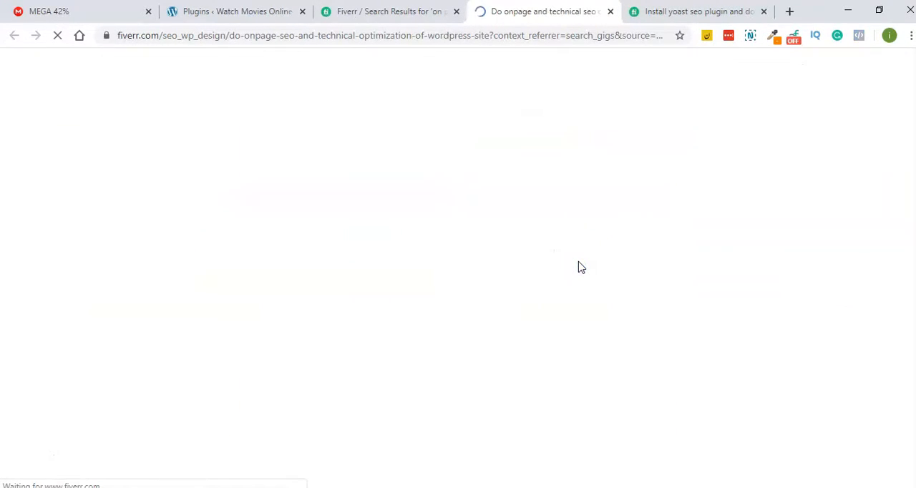
pyautogui.scroll(-1, 581, 269)
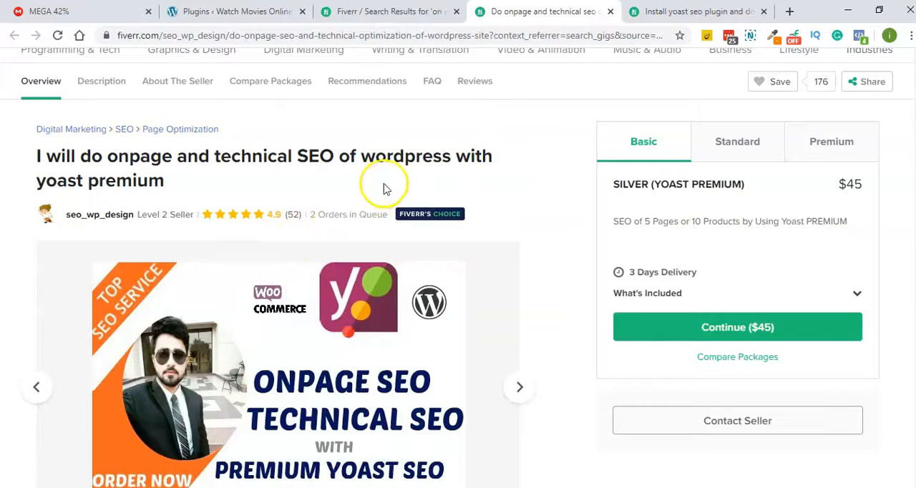
pyautogui.click(612, 13)
# - Review the gig offering onpage SEO for a French website from the search results, and close it
pyautogui.scroll(-1, 336, 153)
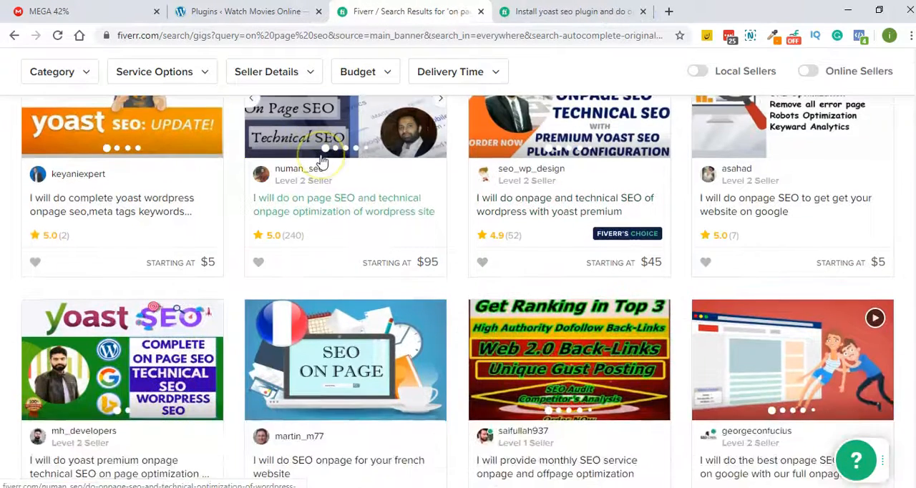
pyautogui.scroll(-3, 387, 165)
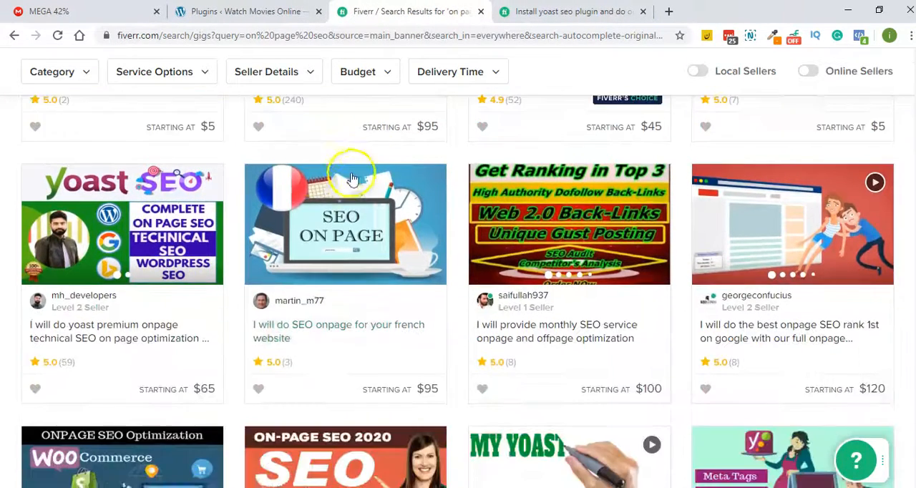
pyautogui.click(291, 175)
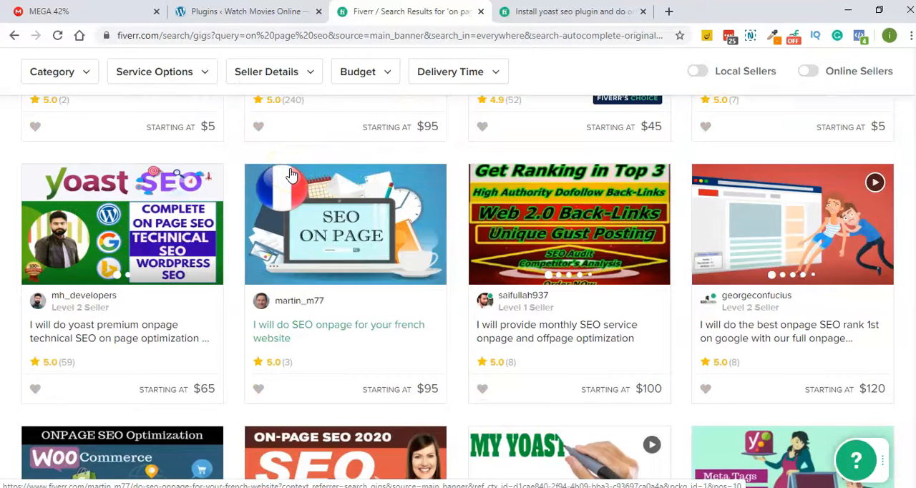
pyautogui.scroll(-1, 96, 81)
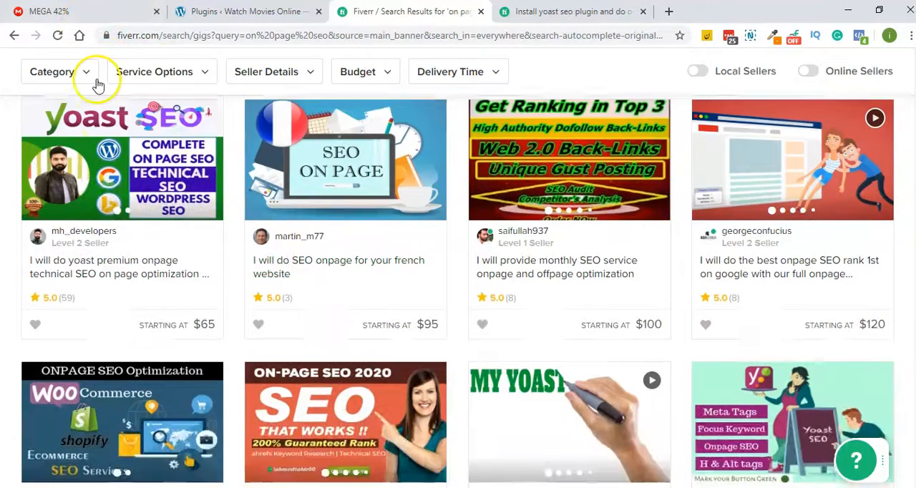
pyautogui.click(292, 265)
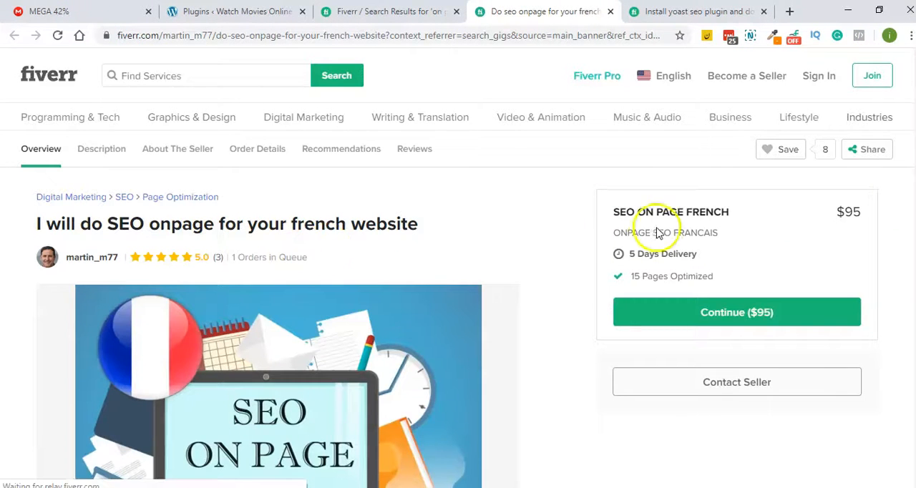
pyautogui.click(608, 12)
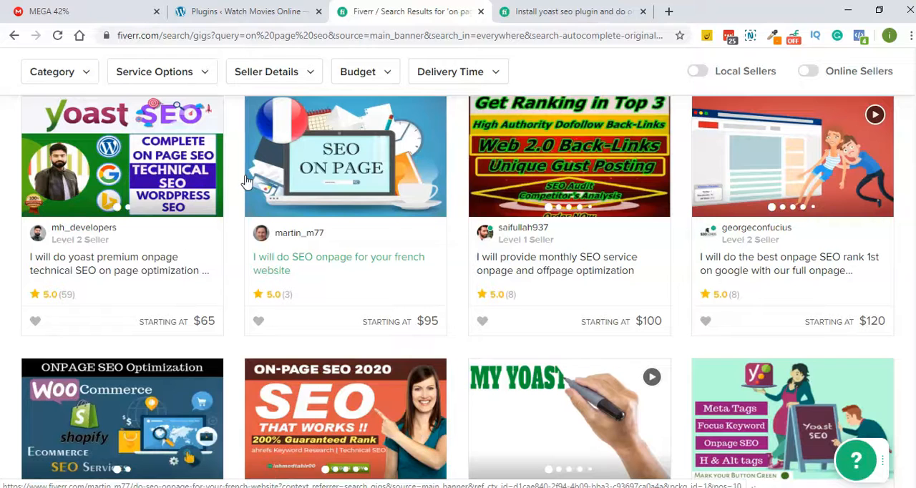
# - Check the Startup Plan description in the Yoast premium onpage technical SEO gig, and close the gig
pyautogui.click(169, 260)
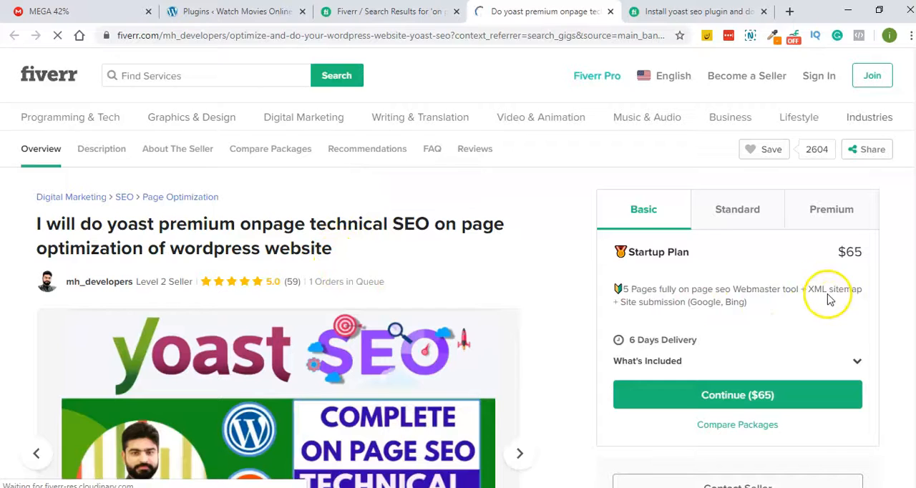
pyautogui.moveTo(619, 304); pyautogui.dragTo(761, 279)
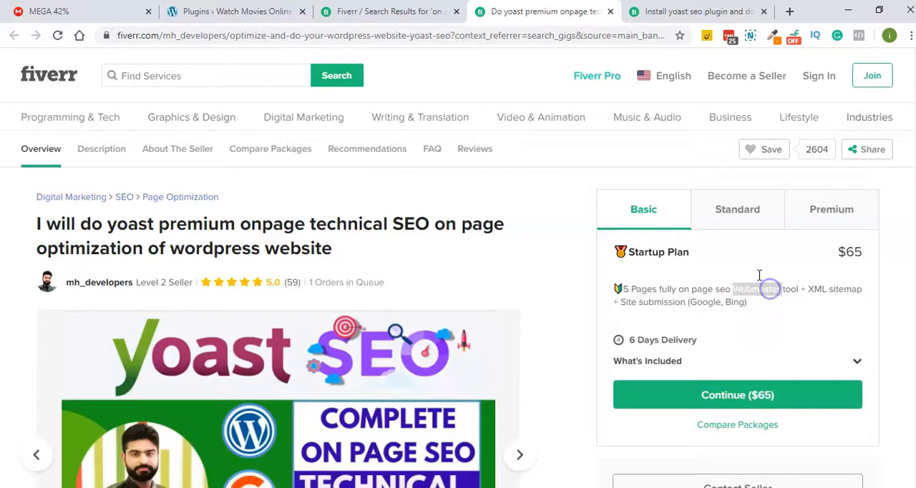
pyautogui.click(611, 11)
# - Browse further search results and open the gig for on page SEO and onpage optimization of a WordPress website
pyautogui.scroll(-1, 360, 221)
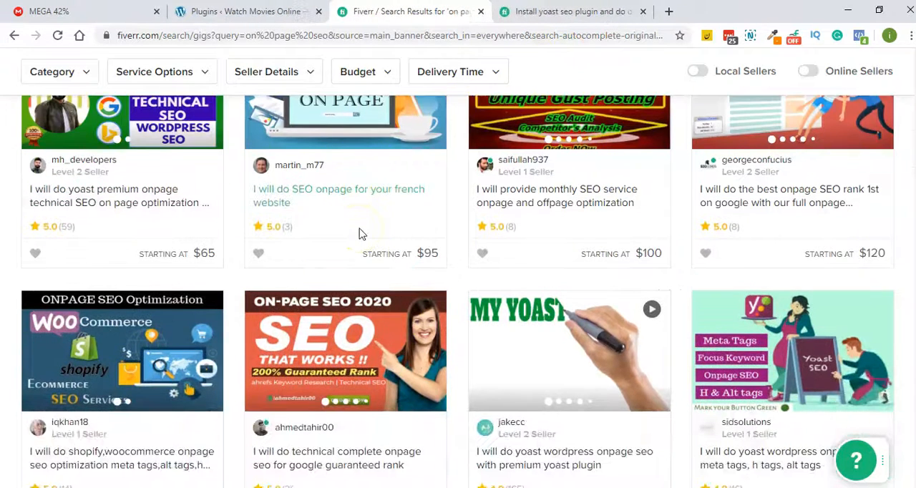
pyautogui.scroll(-2, 450, 243)
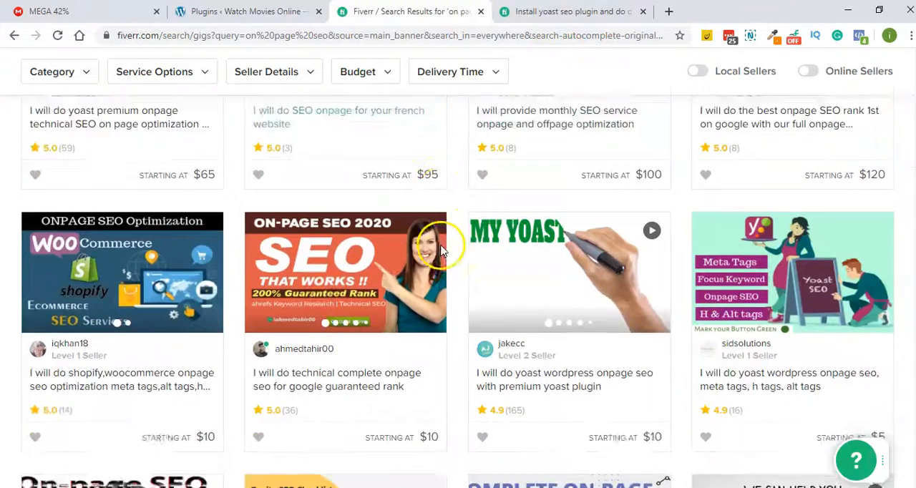
pyautogui.scroll(-3, 442, 252)
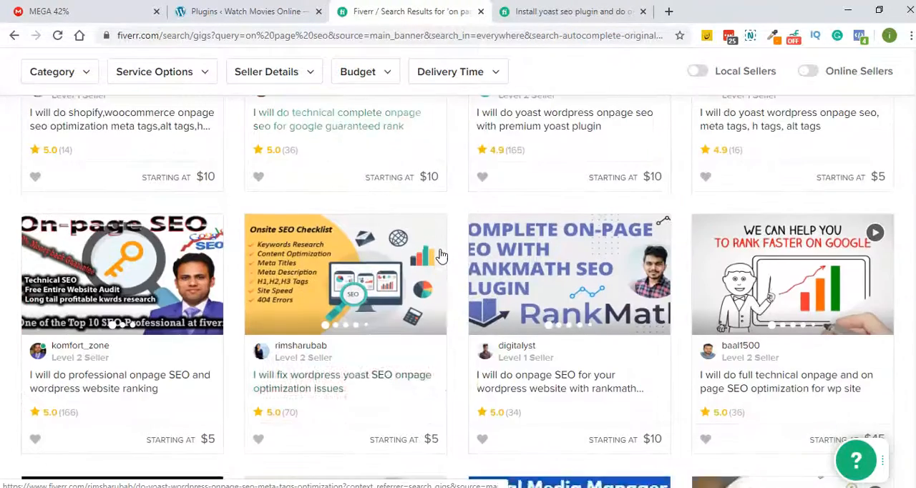
pyautogui.scroll(-2, 442, 254)
pyautogui.scroll(-2, 442, 255)
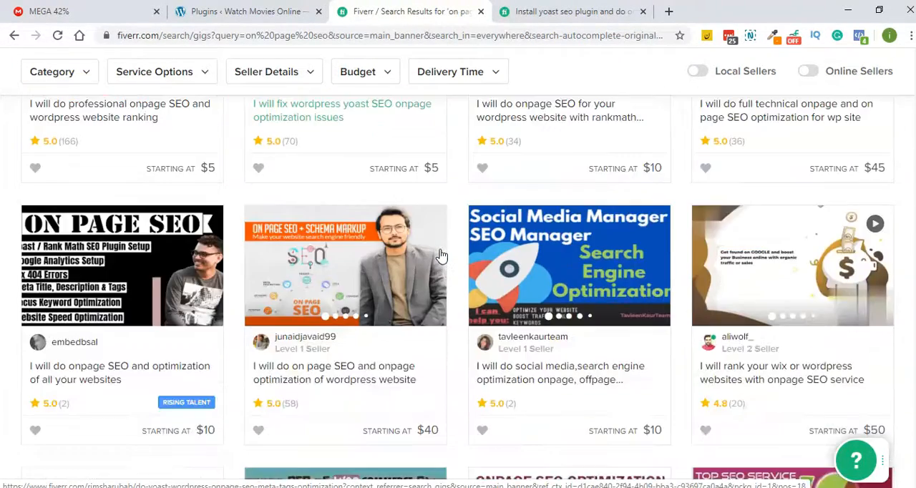
pyautogui.click(373, 362)
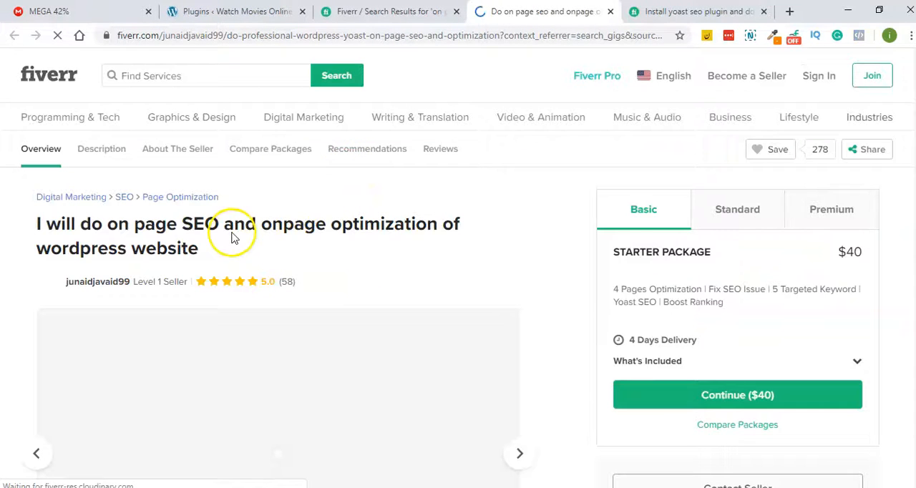
# - Examine what the gig's Basic starter package offers, highlighting its description text
pyautogui.click(612, 291)
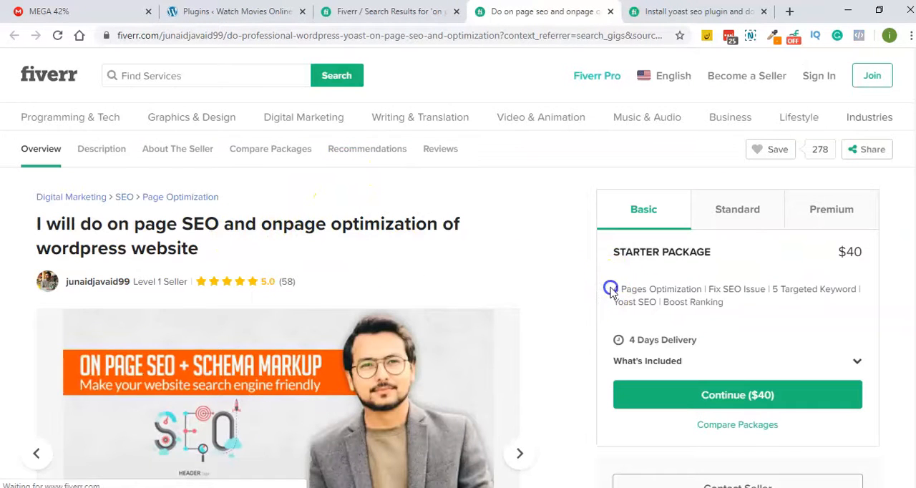
pyautogui.moveTo(619, 290); pyautogui.dragTo(823, 293)
pyautogui.click(623, 290)
pyautogui.click(801, 294)
pyautogui.moveTo(728, 304); pyautogui.dragTo(622, 292)
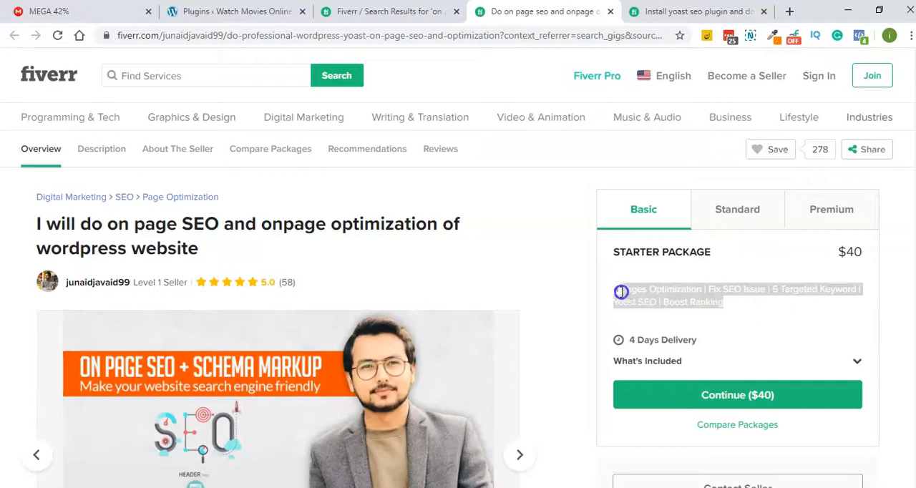
pyautogui.scroll(-1, 523, 265)
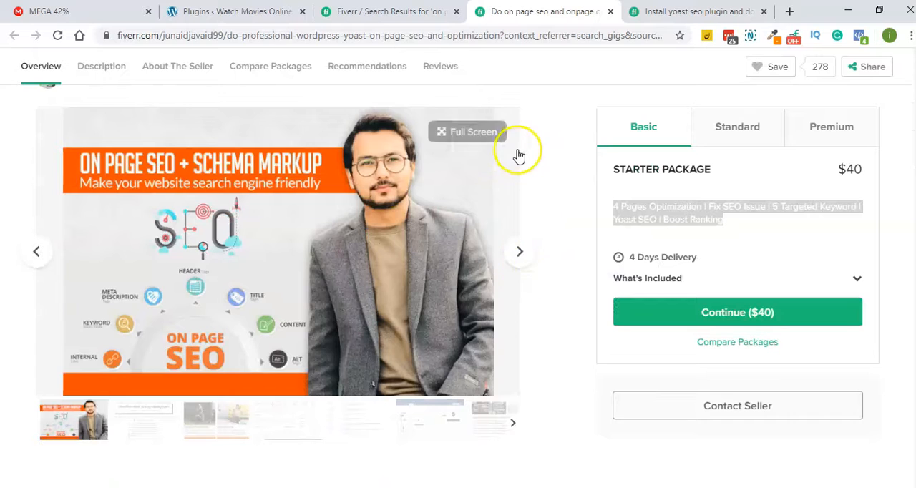
pyautogui.scroll(1, 629, 243)
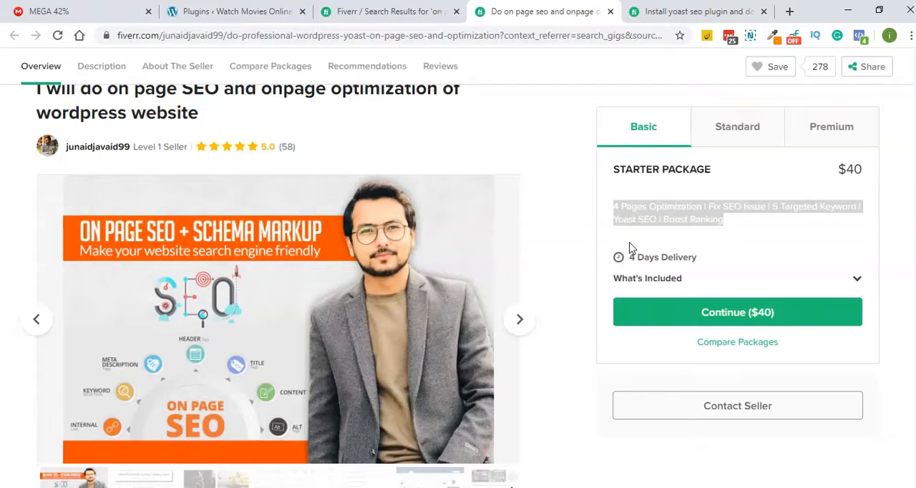
pyautogui.click(705, 228)
pyautogui.moveTo(716, 220); pyautogui.dragTo(603, 210)
# - Switch to the WordPress dashboard and search the plugins available to add for "yoast seo"
pyautogui.click(232, 11)
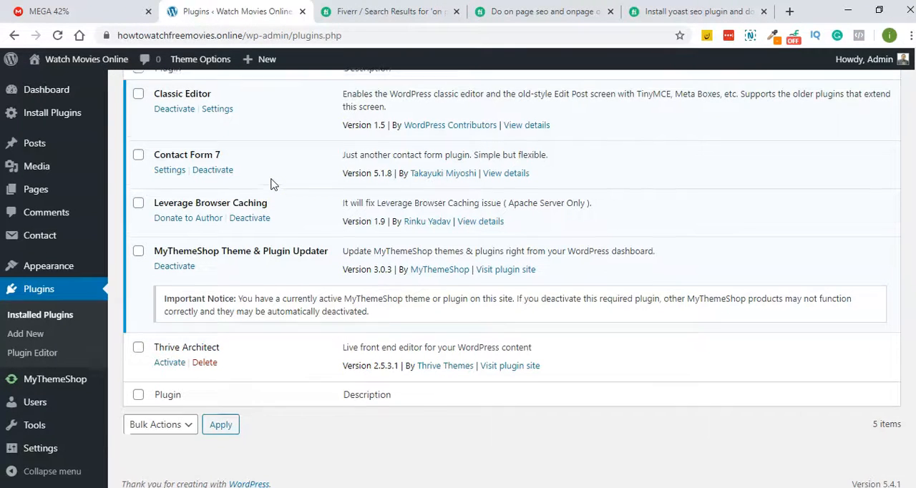
pyautogui.scroll(3, 272, 185)
pyautogui.click(208, 93)
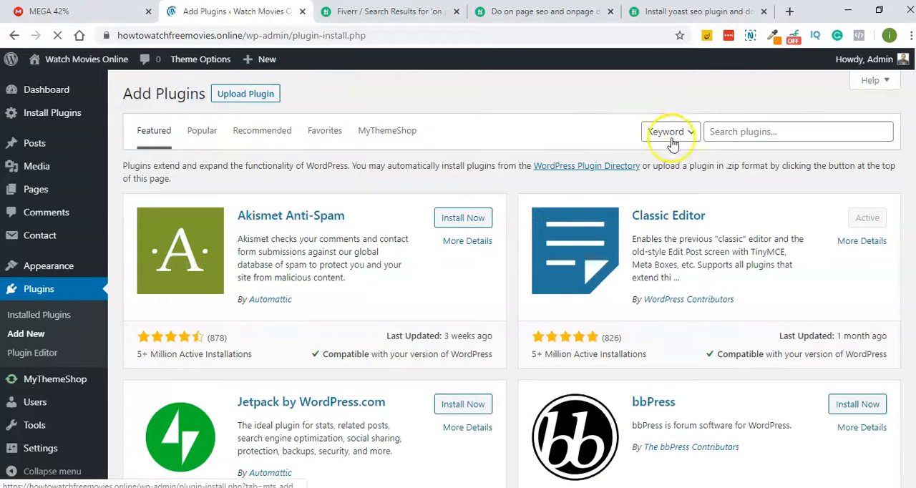
pyautogui.click(756, 134)
pyautogui.write('yoast se')
pyautogui.press('BackSpace')
pyautogui.press('BackSpace')
pyautogui.write('seo')
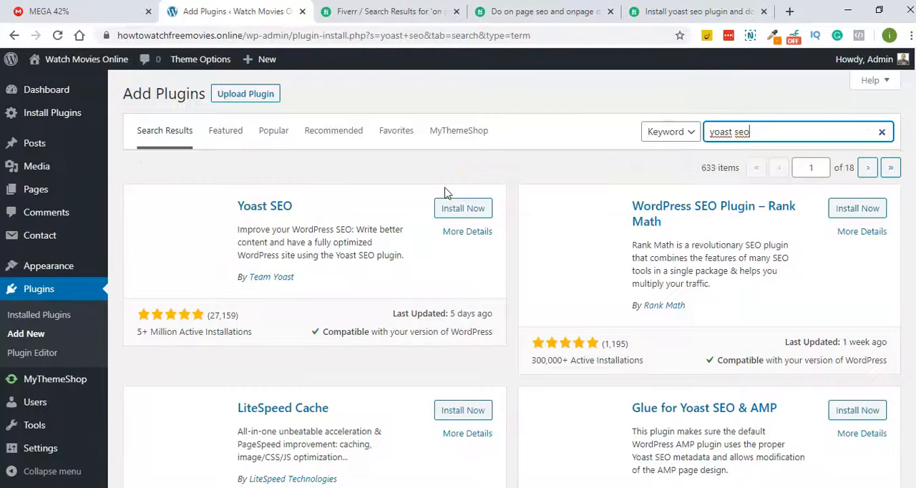
# - Install and activate the Yoast SEO plugin, and check for it in the installed plugins list
pyautogui.click(455, 207)
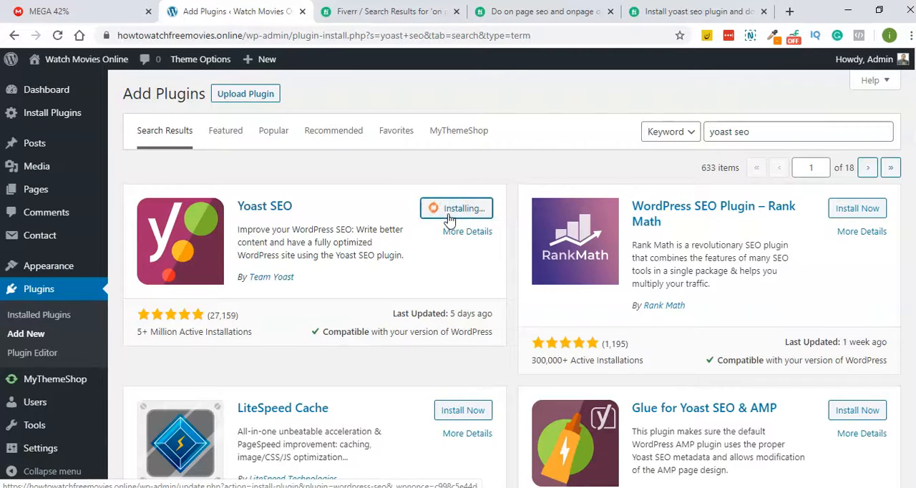
pyautogui.click(478, 217)
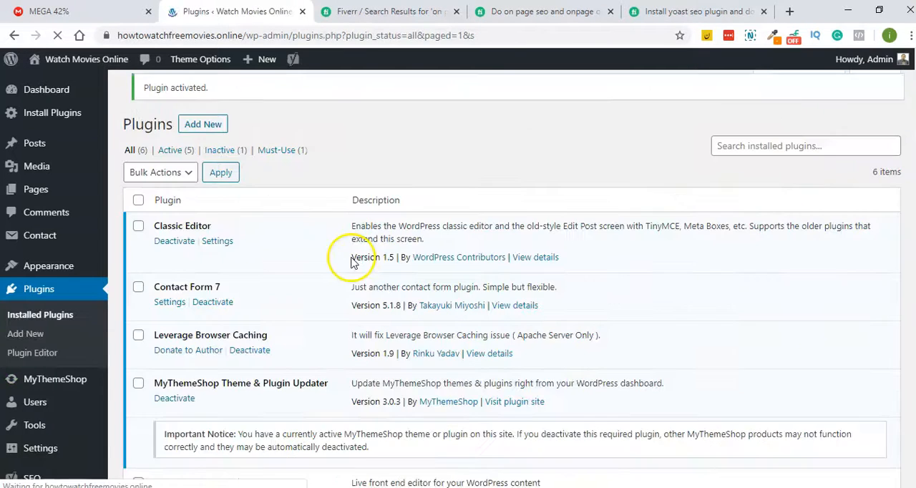
pyautogui.scroll(-3, 351, 264)
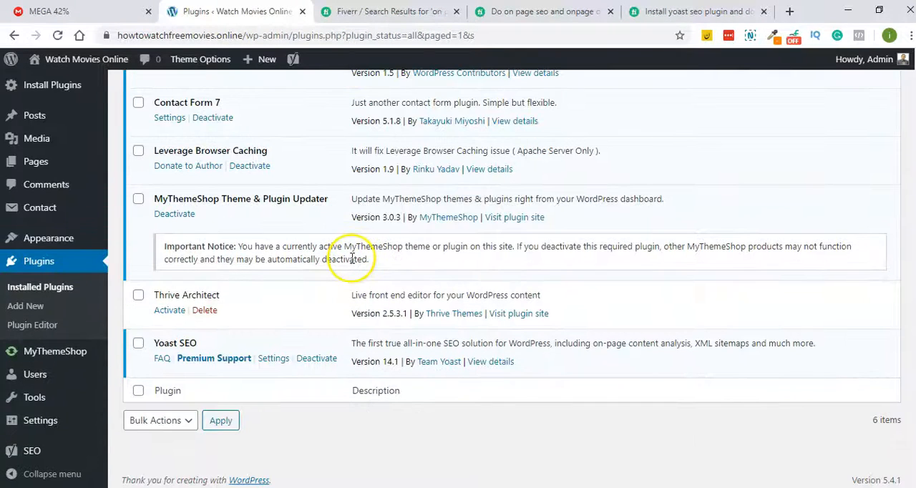
pyautogui.scroll(3, 351, 259)
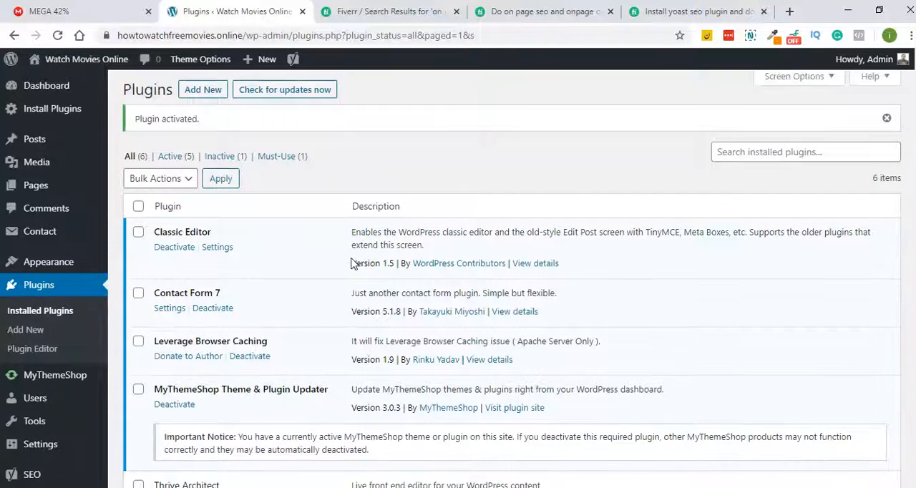
# - Search the plugins available to add for "site kit by google"
pyautogui.scroll(-1, 351, 263)
pyautogui.scroll(1, 351, 263)
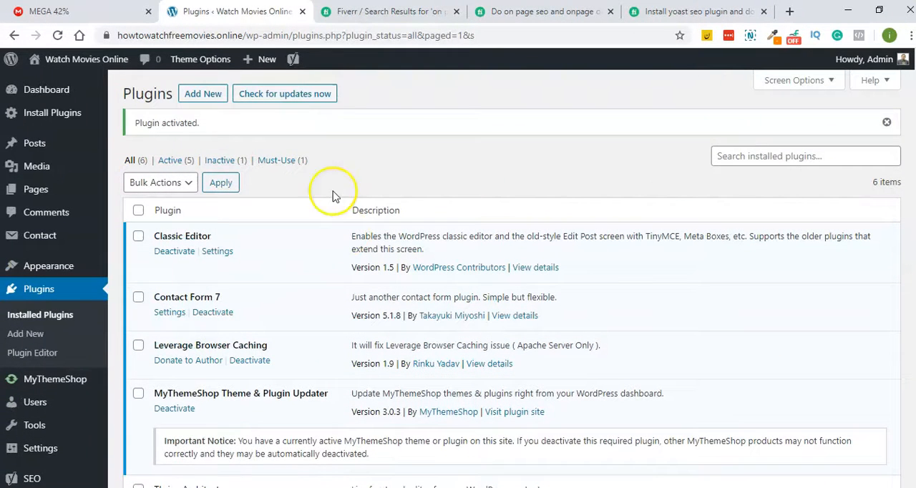
pyautogui.click(209, 99)
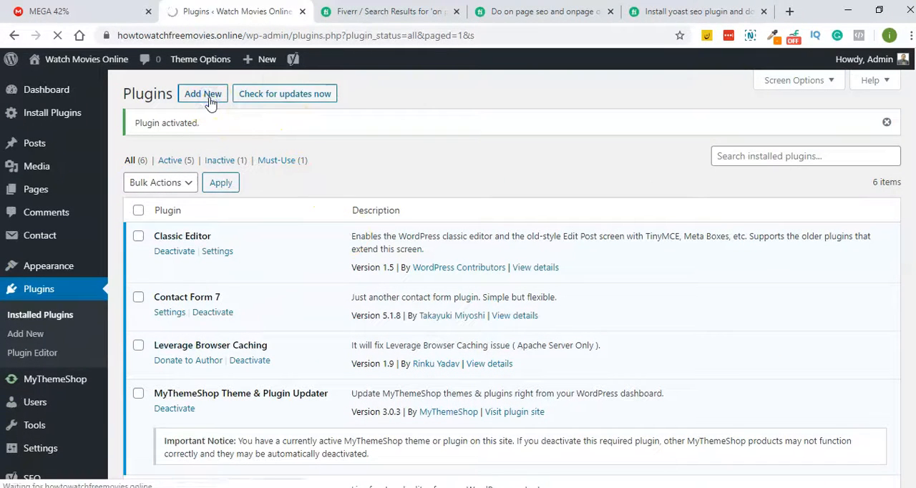
pyautogui.click(730, 127)
pyautogui.write('site kit by google')
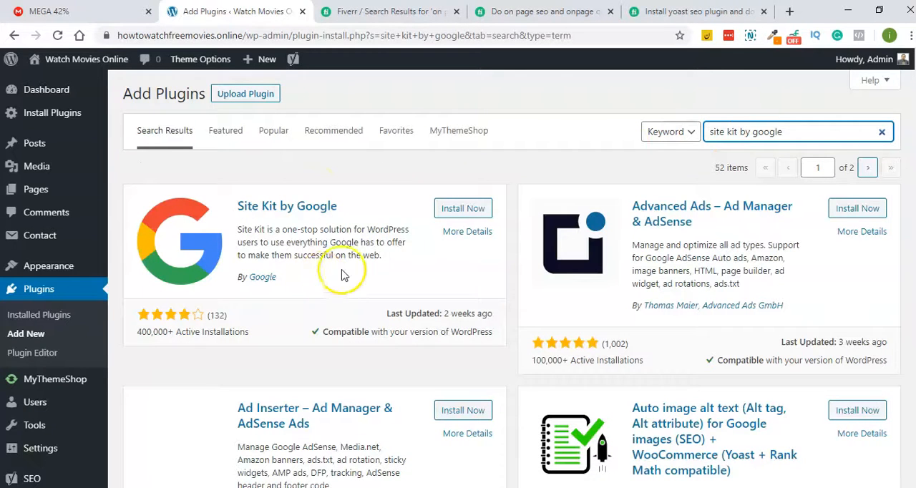
# - Install and activate the Site Kit by Google plugin
pyautogui.click(475, 223)
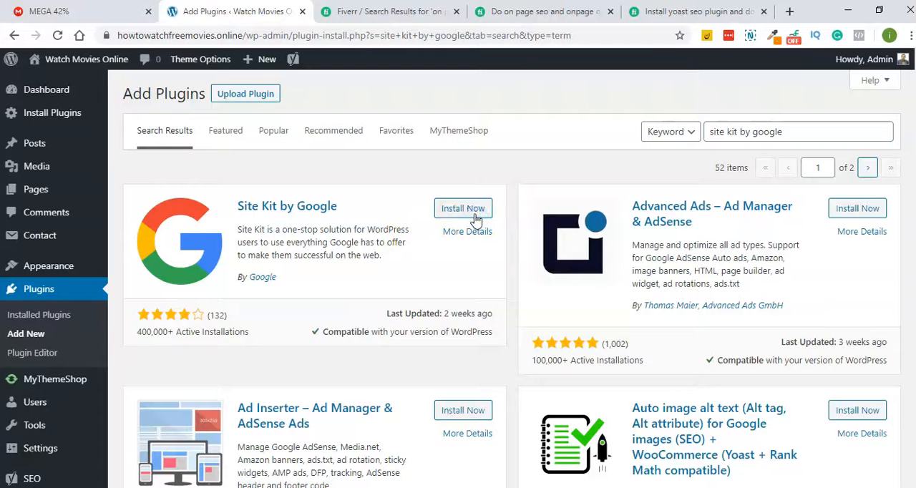
pyautogui.click(475, 218)
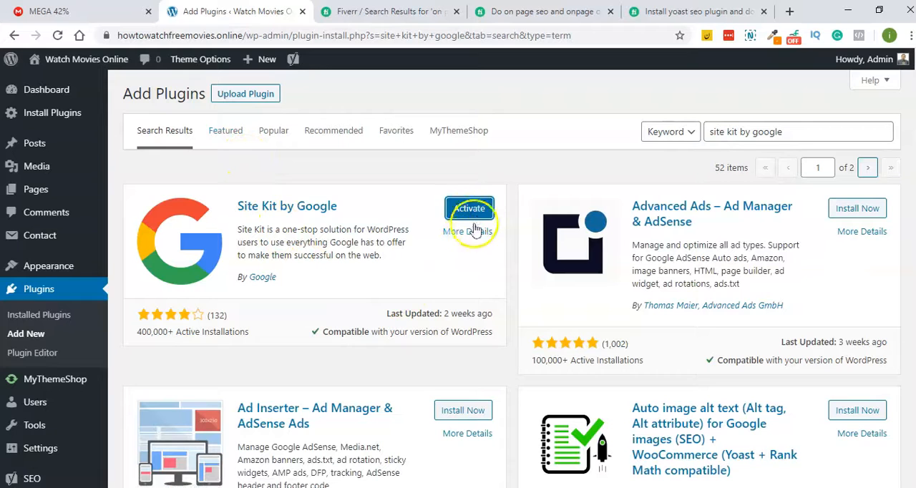
pyautogui.click(476, 216)
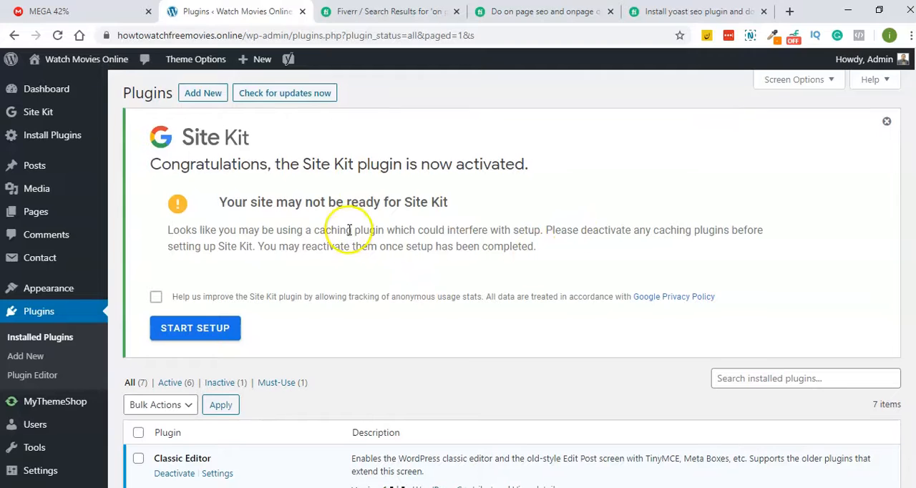
# - Deactivate the Leverage Browser Caching plugin and review the list of installed plugins
pyautogui.scroll(-5, 358, 225)
pyautogui.click(186, 243)
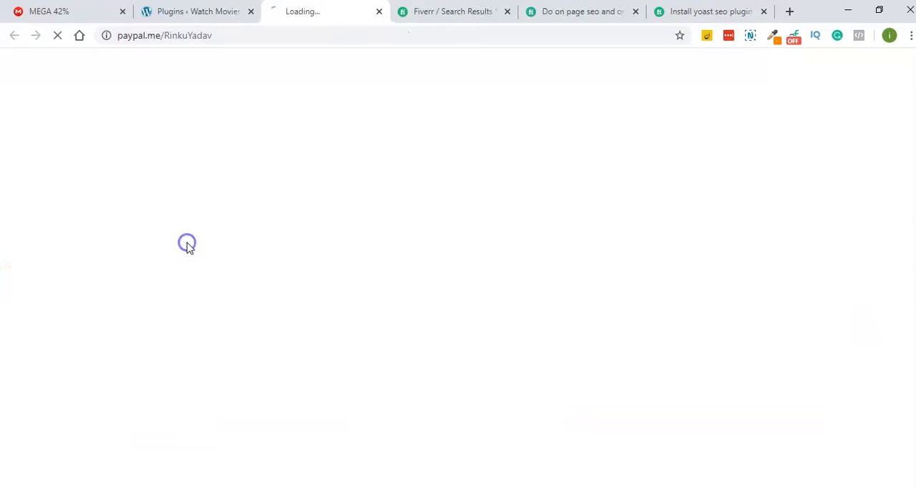
pyautogui.click(379, 12)
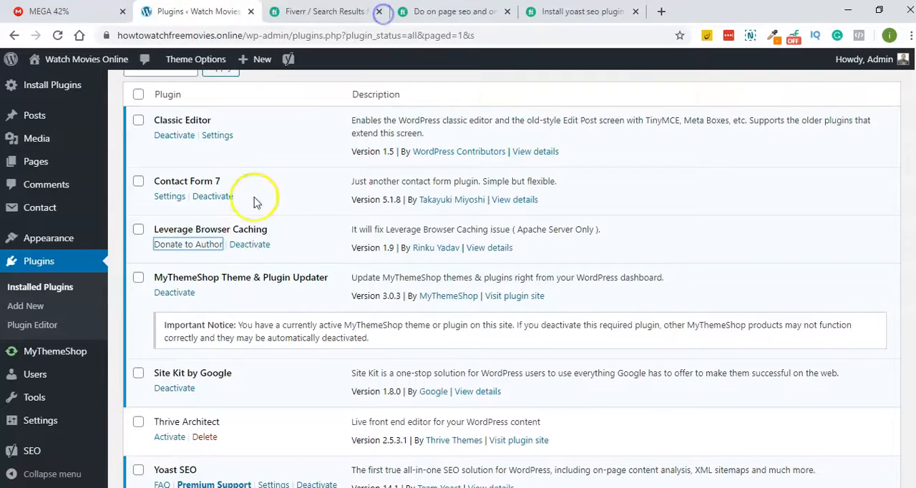
pyautogui.click(262, 246)
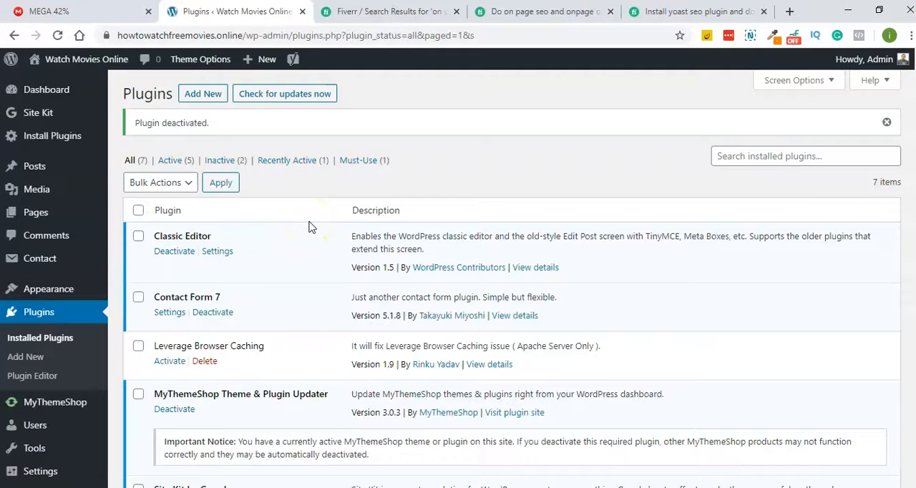
pyautogui.scroll(-2, 311, 227)
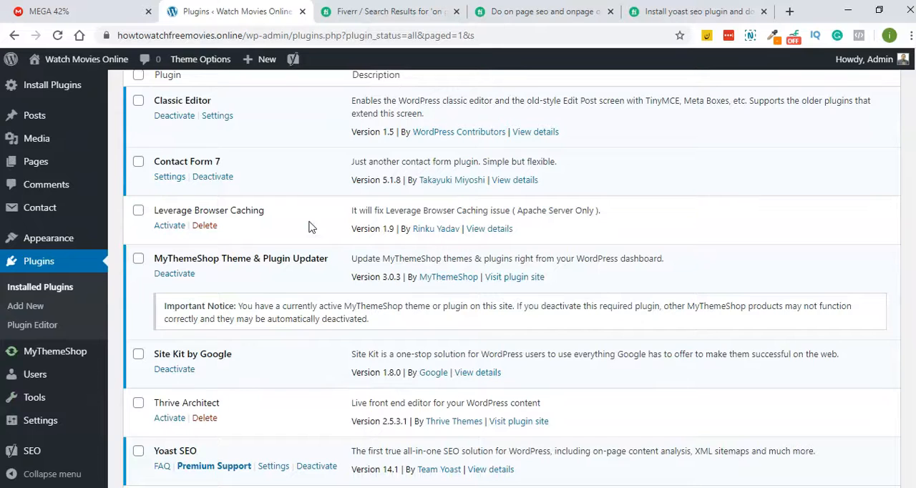
pyautogui.scroll(2, 311, 227)
pyautogui.scroll(-3, 311, 227)
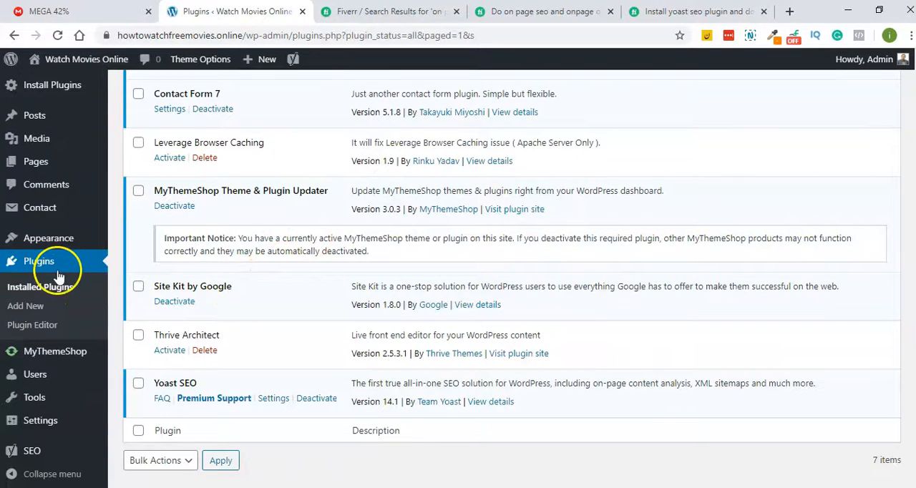
# - Open the Site Kit dashboard page and start its setup, leaving anonymous usage tracking off
pyautogui.scroll(-1, 64, 286)
pyautogui.moveTo(59, 424)
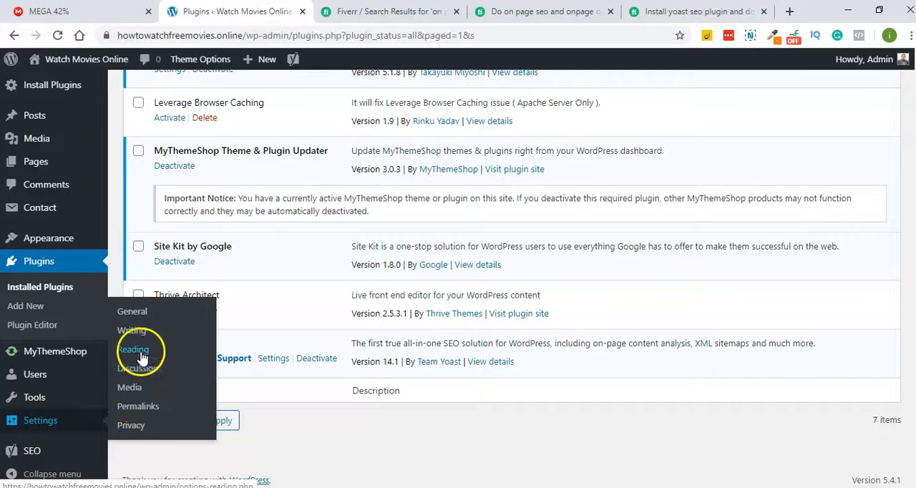
pyautogui.scroll(3, 50, 247)
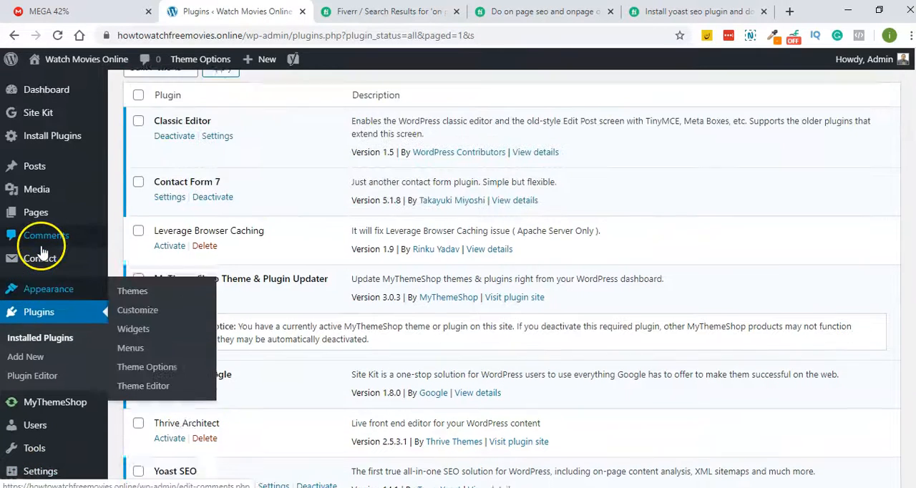
pyautogui.click(47, 113)
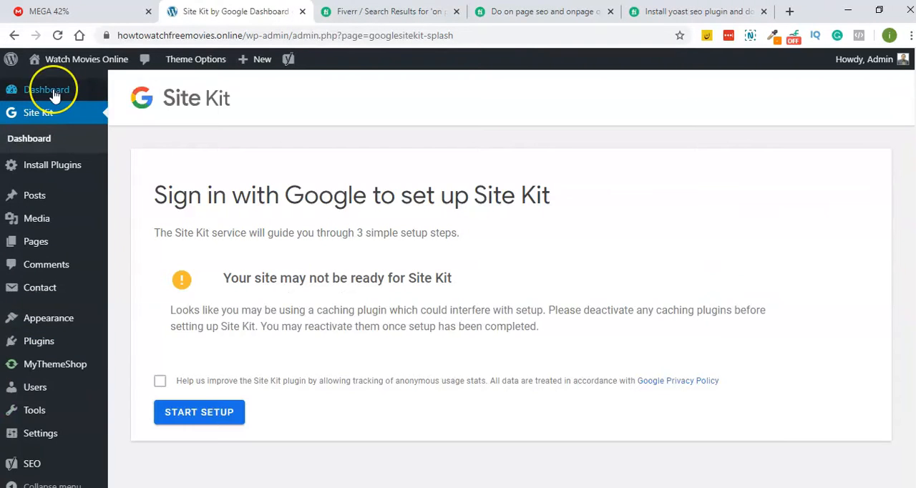
pyautogui.moveTo(54, 95)
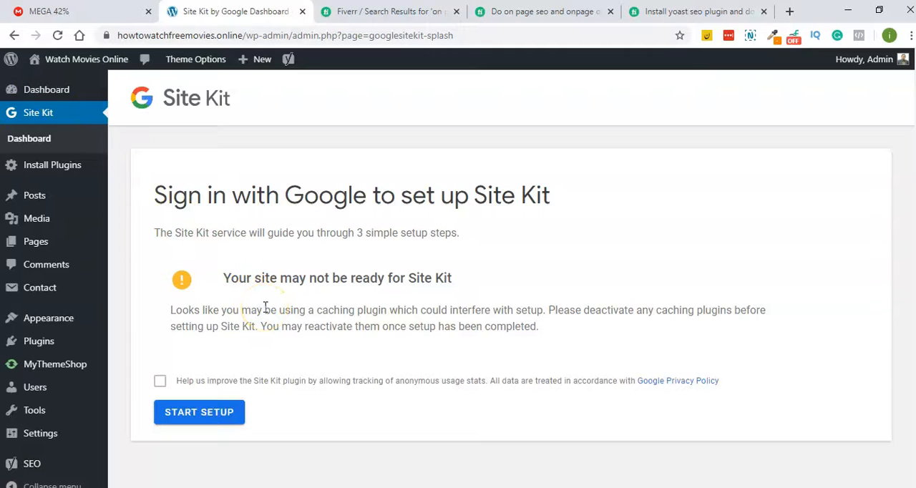
pyautogui.click(223, 411)
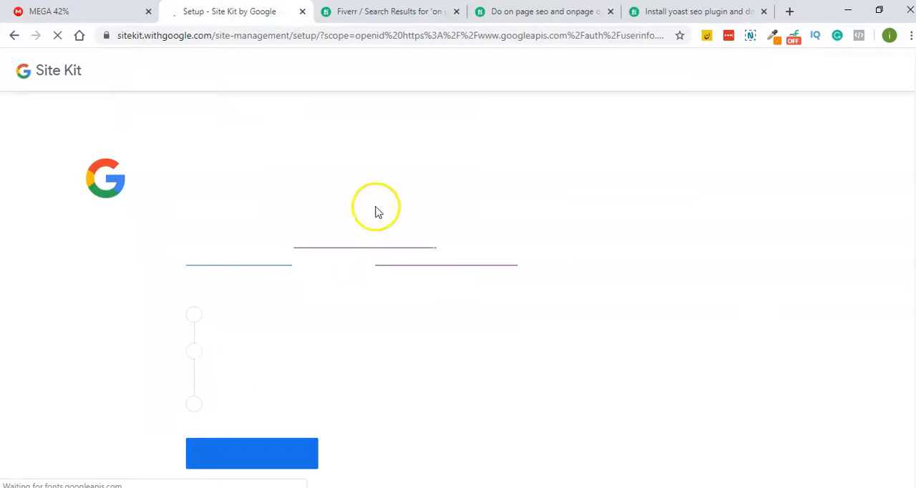
# - Sign in to Site Kit with the support Google account and allow it to access Search Console data and the site list
pyautogui.scroll(-2, 276, 205)
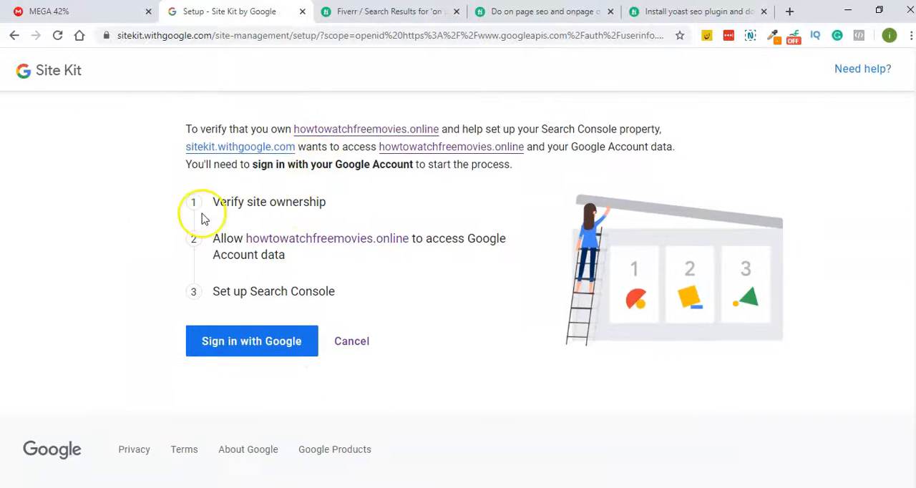
pyautogui.click(269, 348)
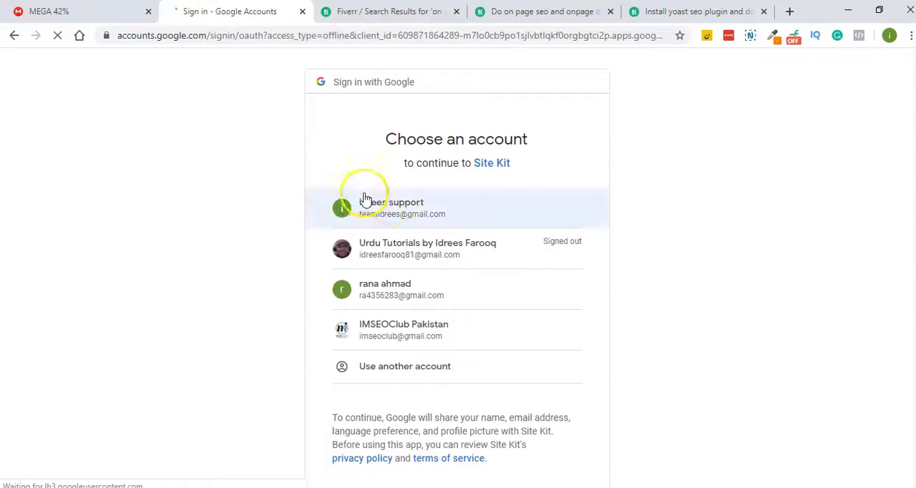
pyautogui.click(393, 206)
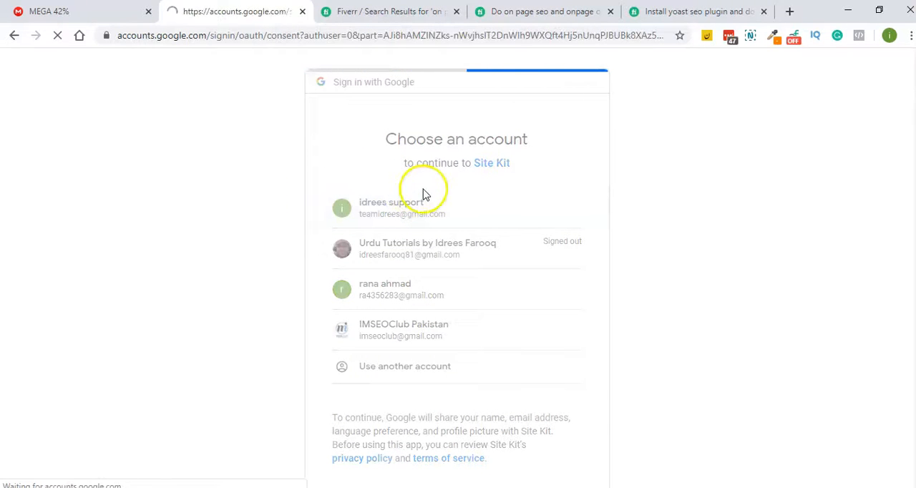
pyautogui.click(549, 469)
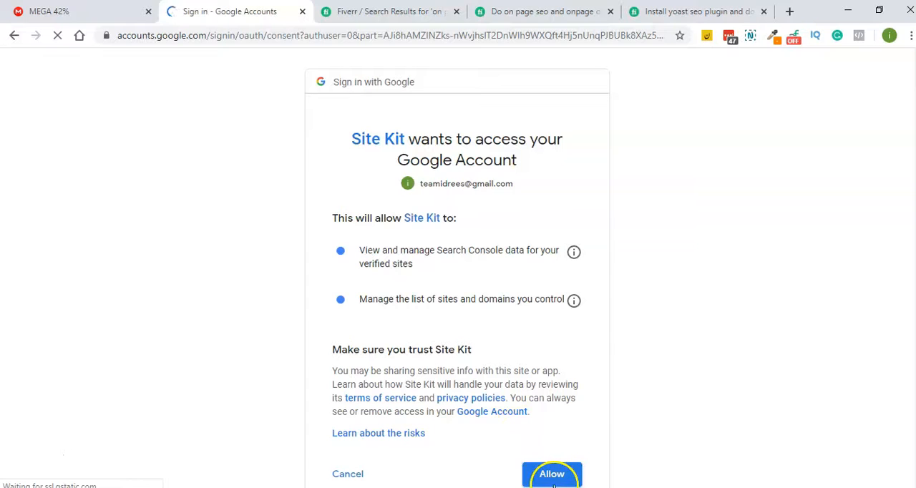
pyautogui.click(557, 480)
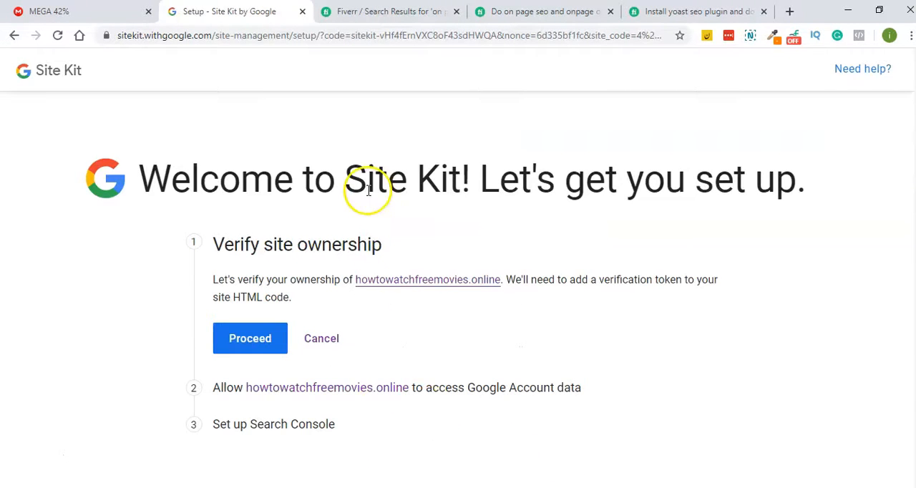
# - Verify ownership of howtowatchfreemovies.online and allow the site to access the Google Account data
pyautogui.click(255, 341)
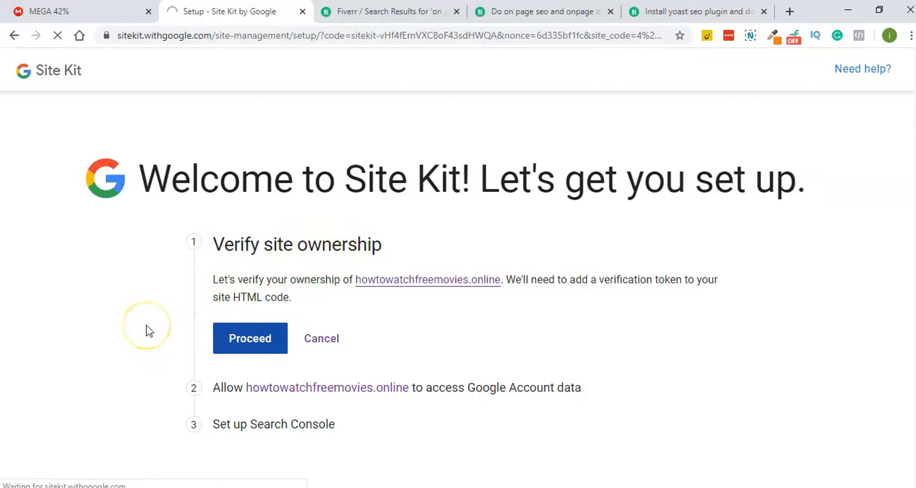
pyautogui.scroll(-2, 436, 206)
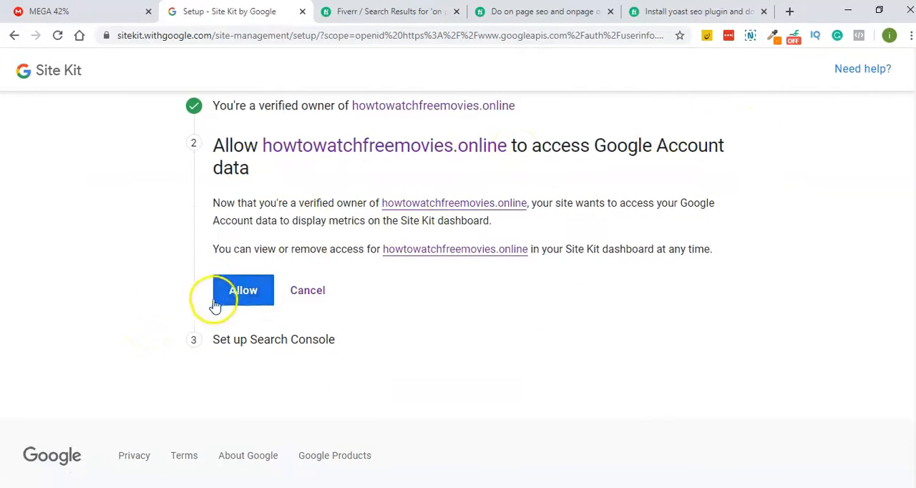
pyautogui.scroll(1, 147, 256)
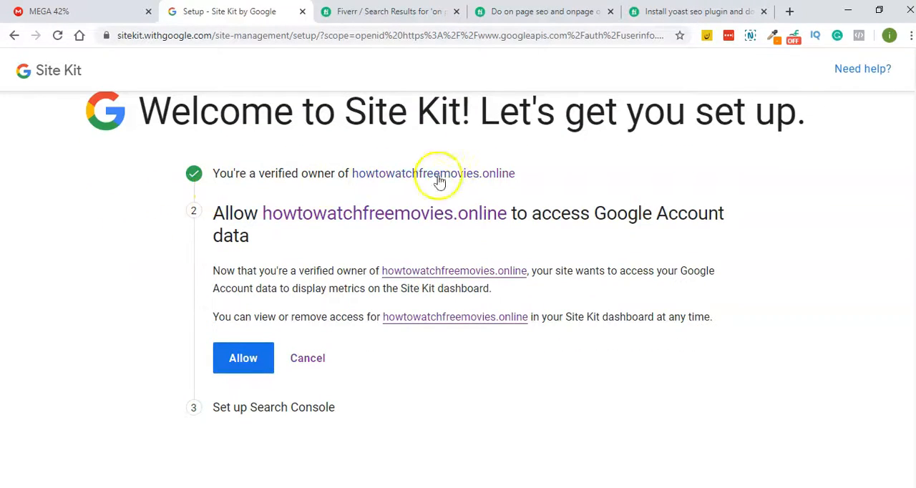
pyautogui.click(231, 366)
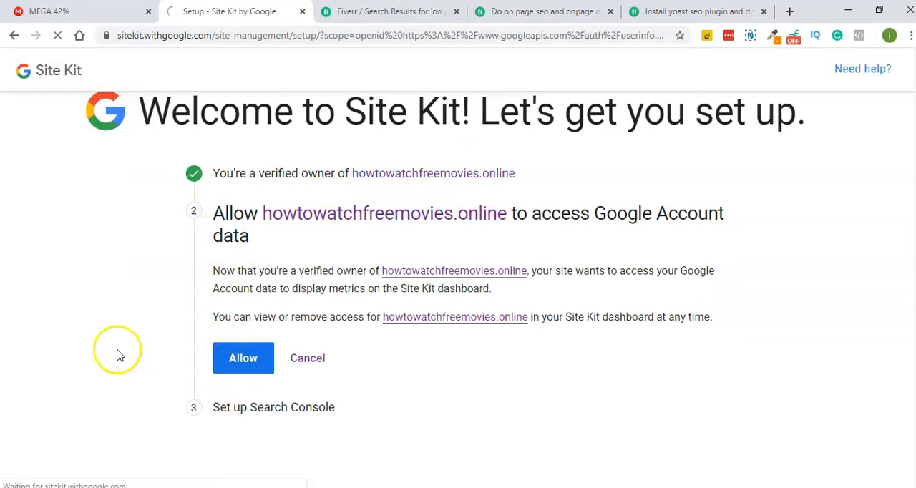
# - Add howtowatchfreemovies.online to Search Console and go to the Site Kit dashboard
pyautogui.scroll(-1, 124, 351)
pyautogui.click(263, 345)
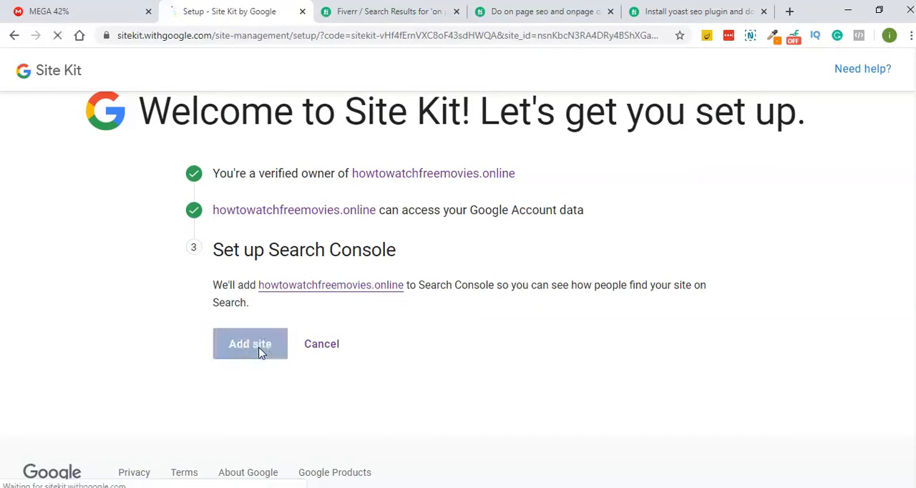
pyautogui.scroll(-3, 333, 333)
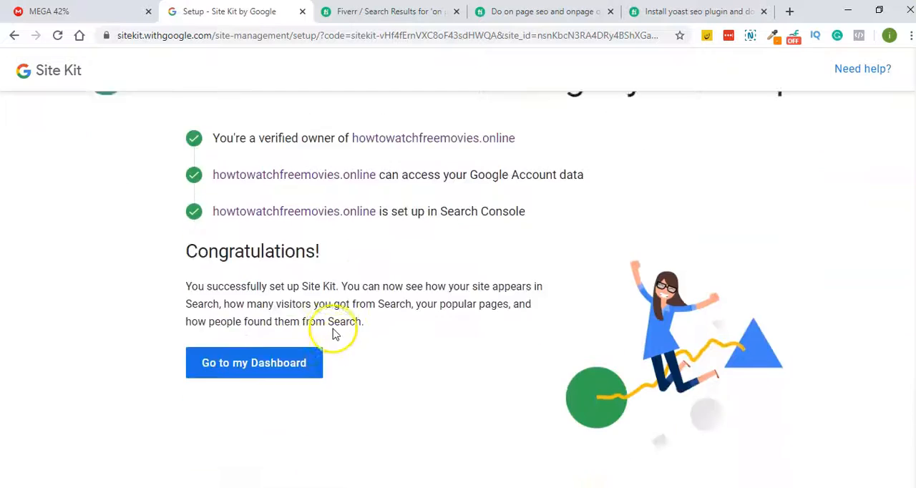
pyautogui.click(263, 276)
pyautogui.click(256, 275)
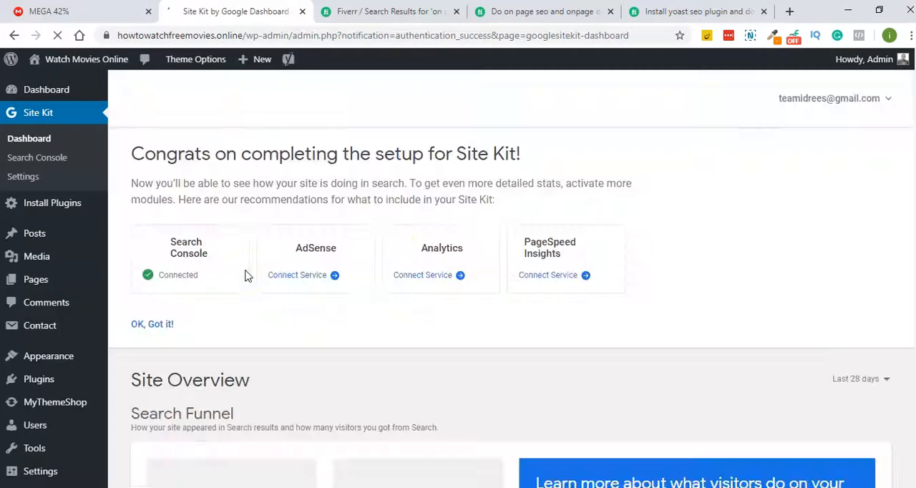
pyautogui.click(339, 178)
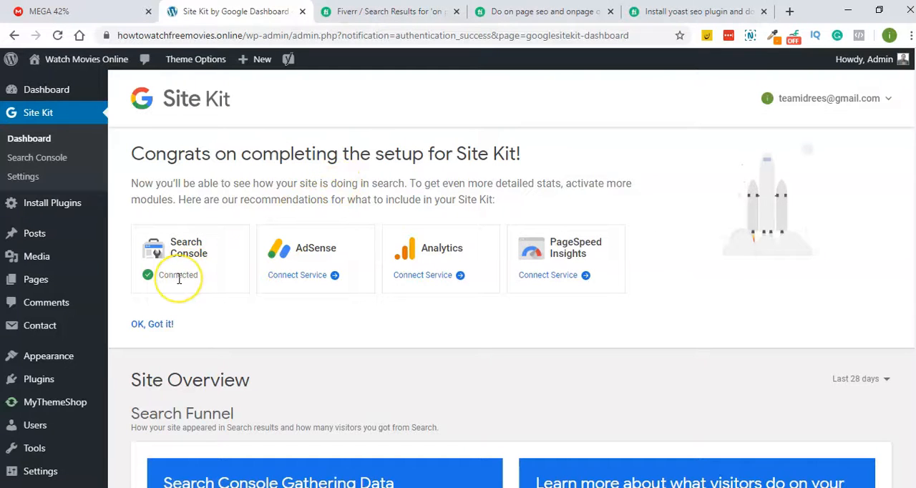
# - Connect the Analytics service in Site Kit, choosing the same Google account and granting the requested Analytics permissions
pyautogui.click(428, 277)
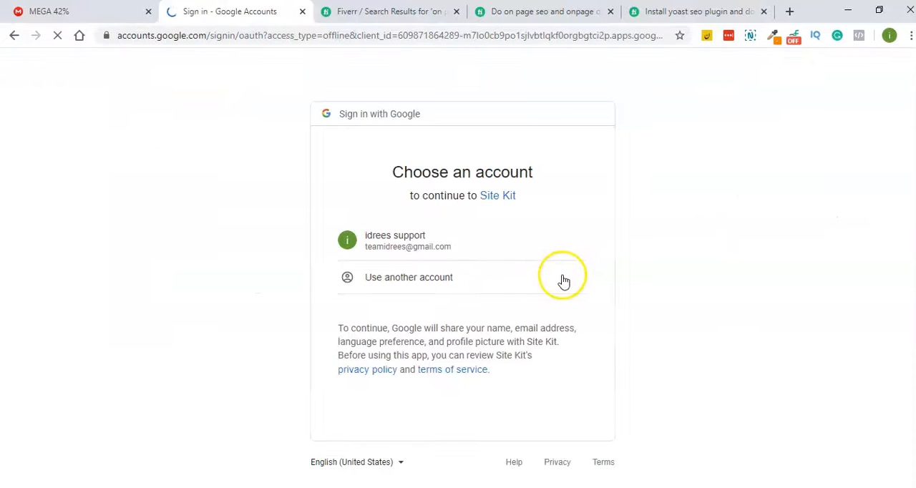
pyautogui.click(380, 252)
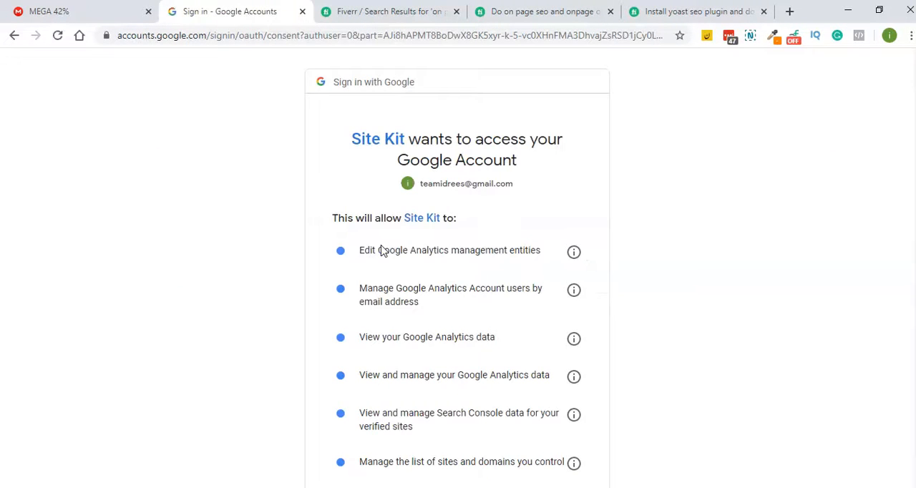
pyautogui.scroll(-3, 420, 250)
pyautogui.click(548, 398)
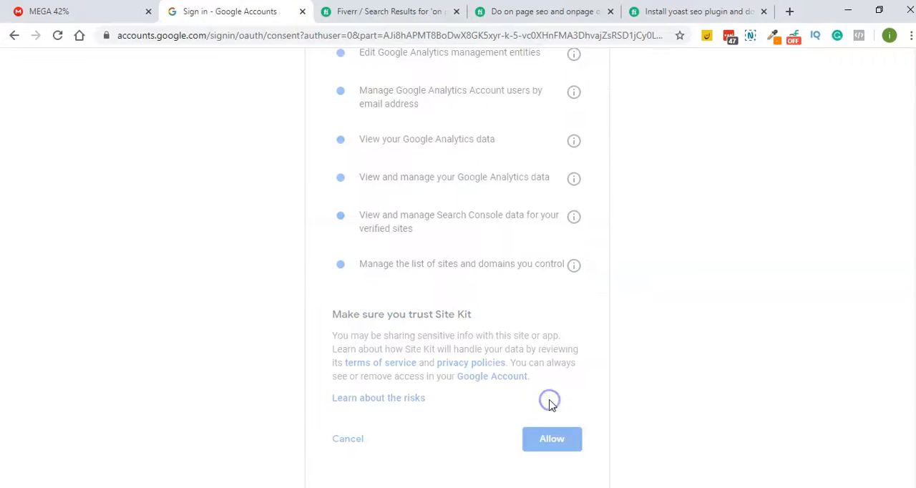
pyautogui.click(176, 328)
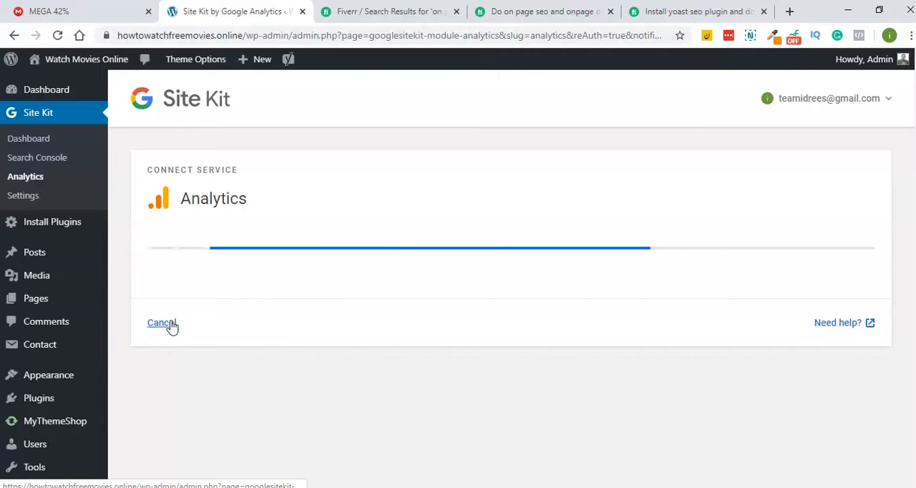
# - Choose IM SEO CLUB as the Analytics account for the site
pyautogui.scroll(-1, 301, 247)
pyautogui.click(256, 218)
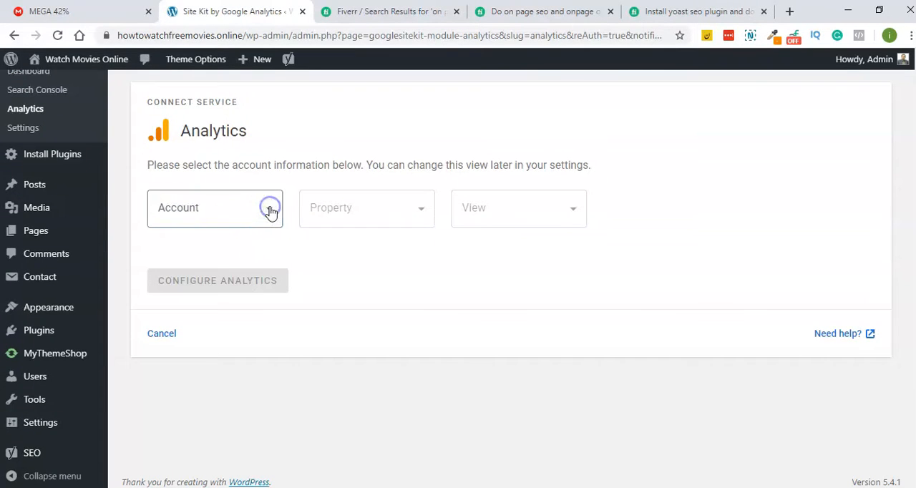
pyautogui.click(375, 271)
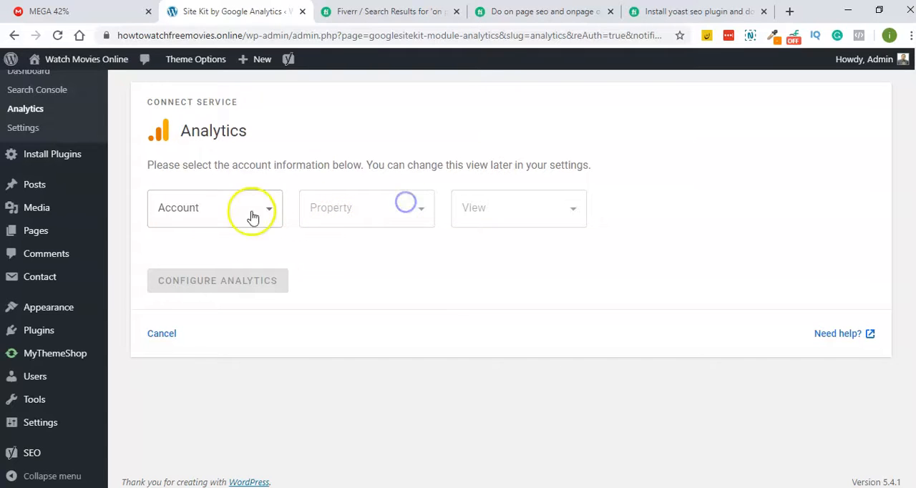
pyautogui.click(221, 204)
pyautogui.click(221, 206)
pyautogui.click(202, 218)
pyautogui.click(196, 247)
pyautogui.click(199, 212)
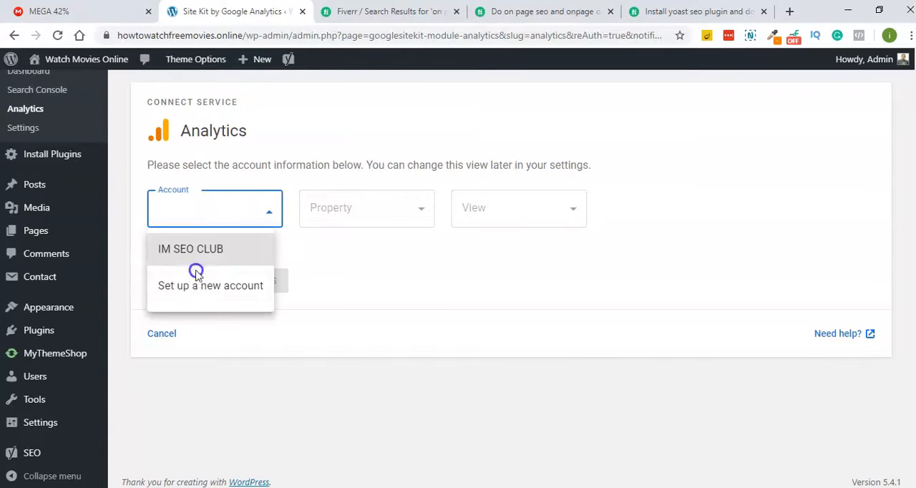
pyautogui.click(217, 257)
pyautogui.click(272, 215)
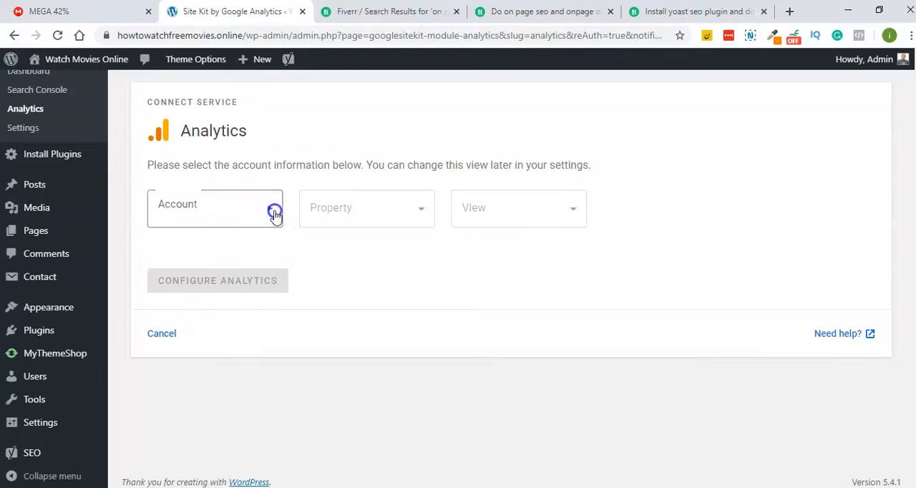
pyautogui.click(213, 255)
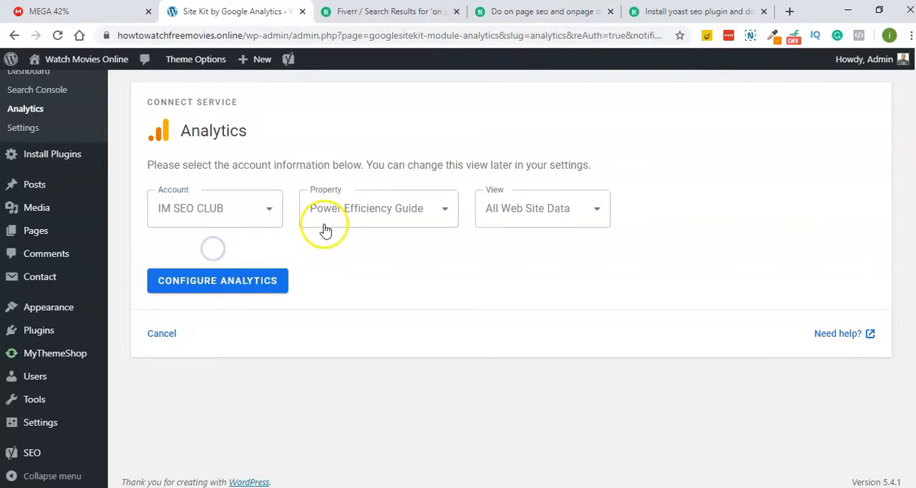
# - Choose to set up a new property in the IM SEO CLUB account and complete the Analytics configuration
pyautogui.click(442, 211)
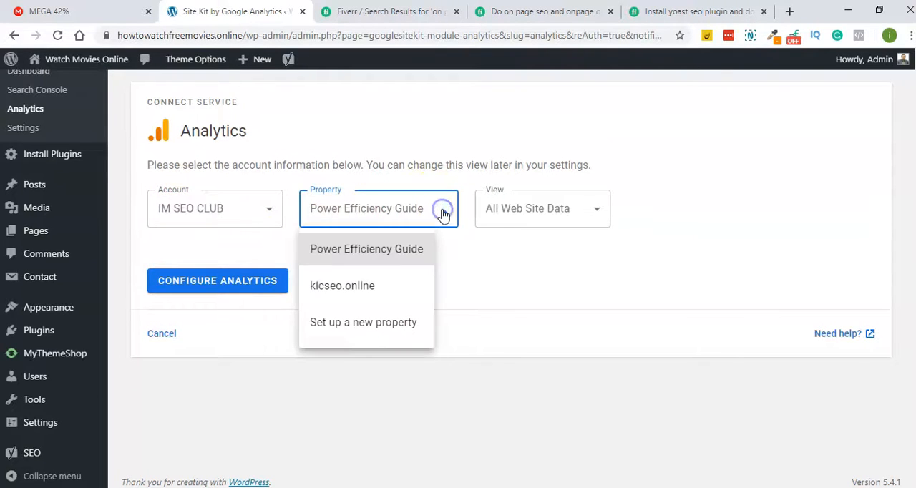
pyautogui.click(368, 324)
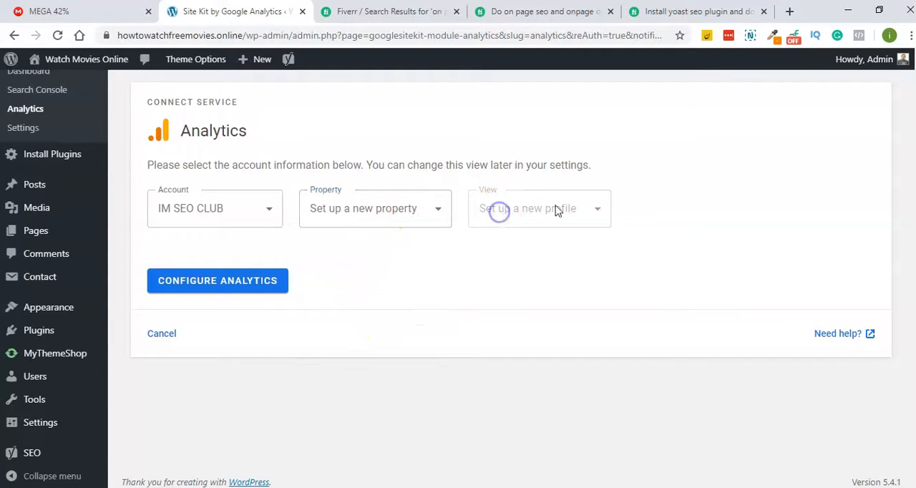
pyautogui.click(405, 212)
pyautogui.click(404, 213)
pyautogui.click(494, 206)
pyautogui.click(595, 211)
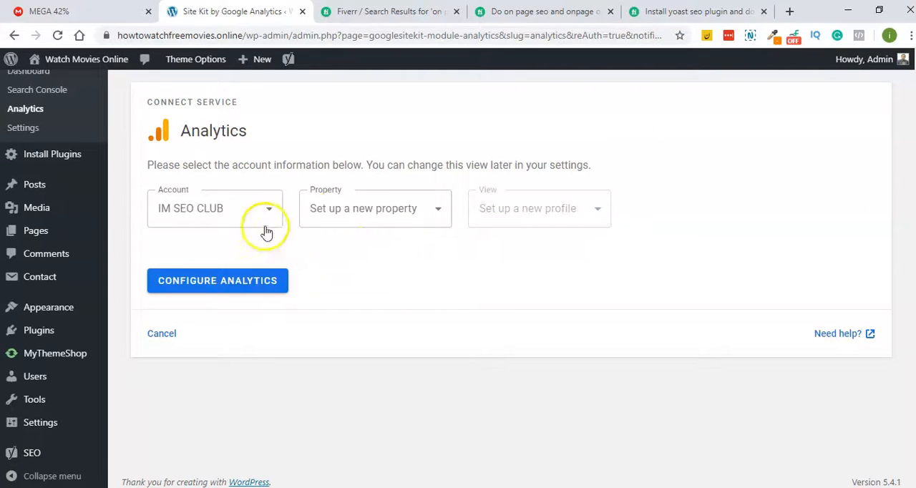
pyautogui.click(217, 281)
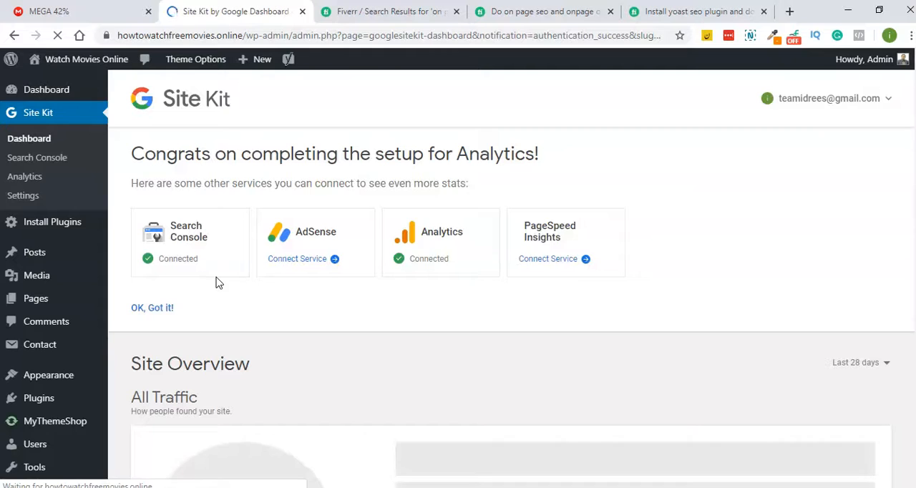
# - Connect the PageSpeed Insights service in Site Kit
pyautogui.click(553, 259)
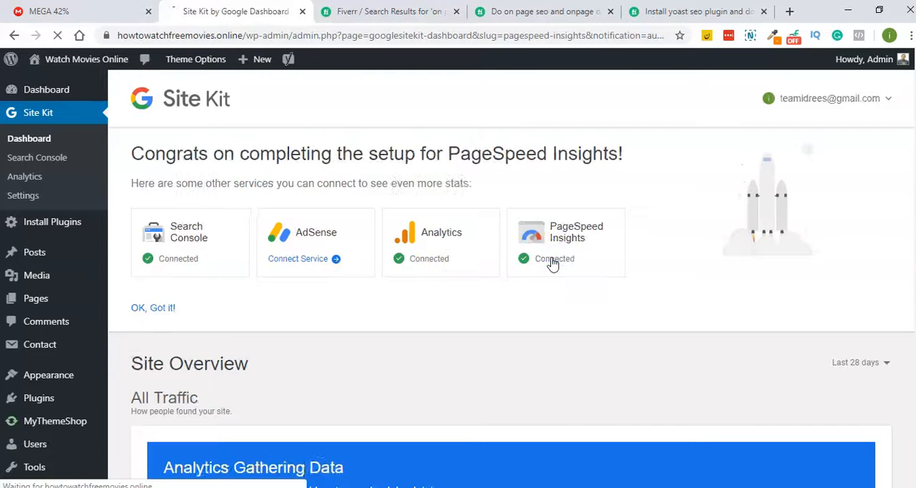
pyautogui.click(531, 418)
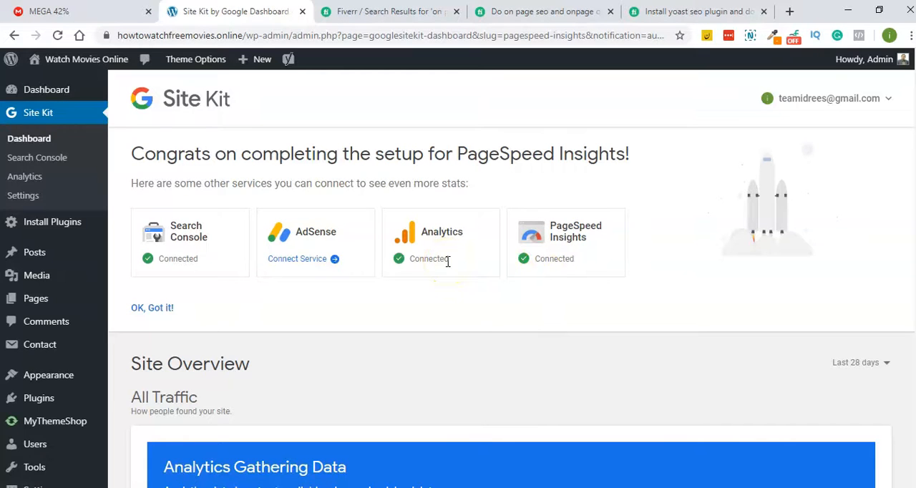
pyautogui.scroll(-4, 447, 261)
pyautogui.scroll(4, 448, 266)
pyautogui.scroll(-2, 71, 236)
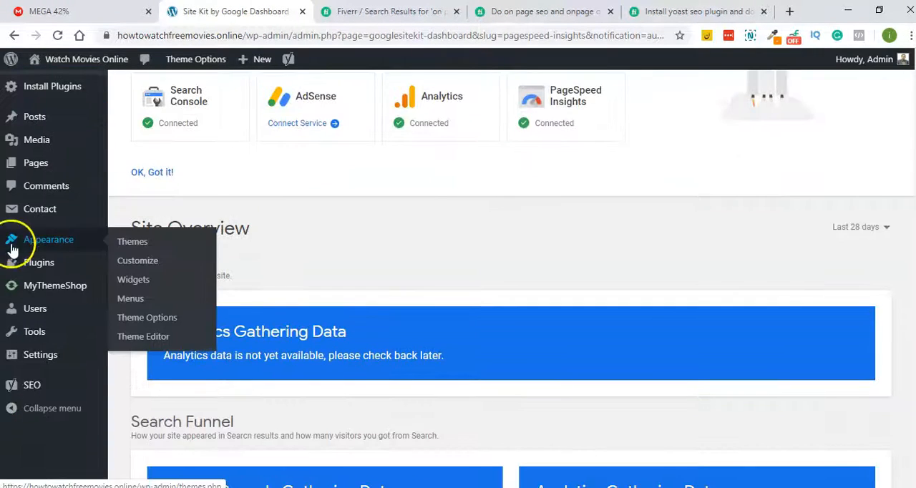
# - Start the Yoast SEO configuration wizard and submit the environment as live and ready to be indexed
pyautogui.moveTo(29, 387)
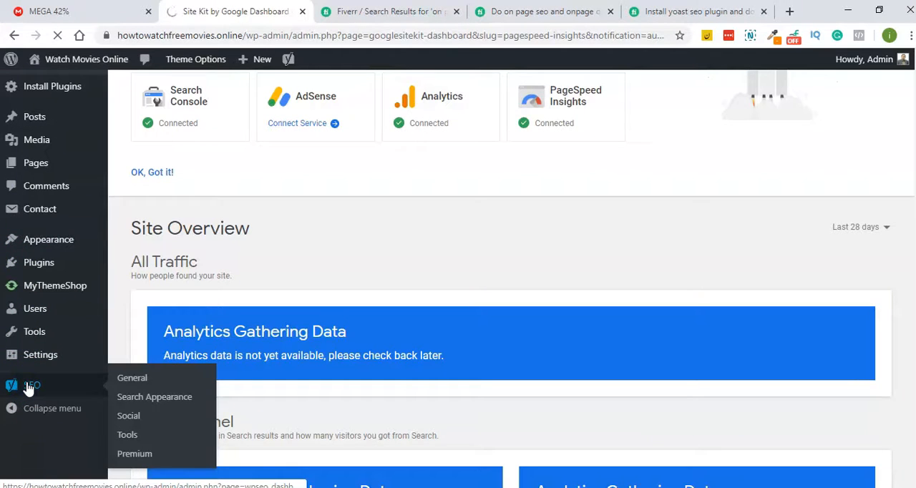
pyautogui.click(27, 387)
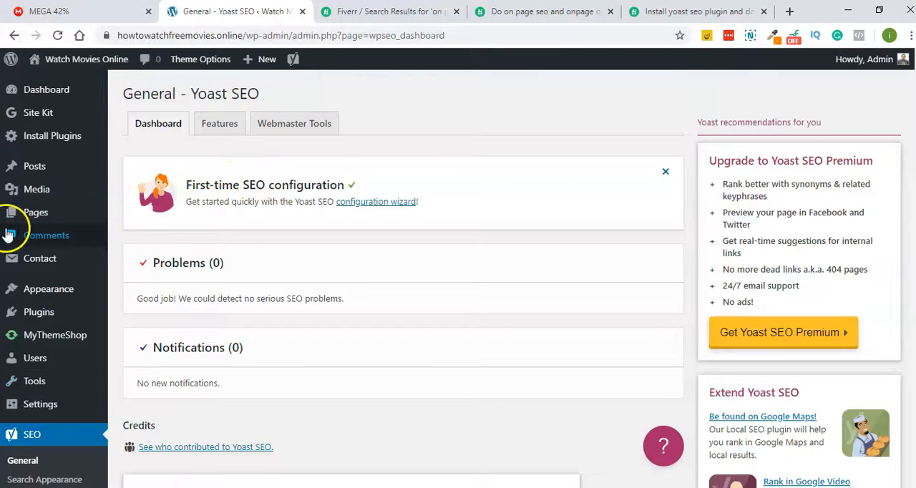
pyautogui.click(378, 204)
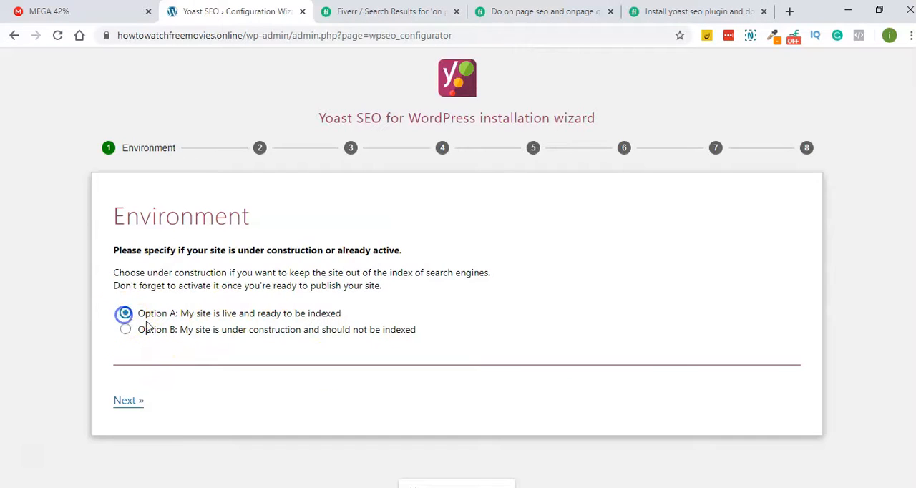
pyautogui.scroll(-1, 205, 382)
pyautogui.click(127, 382)
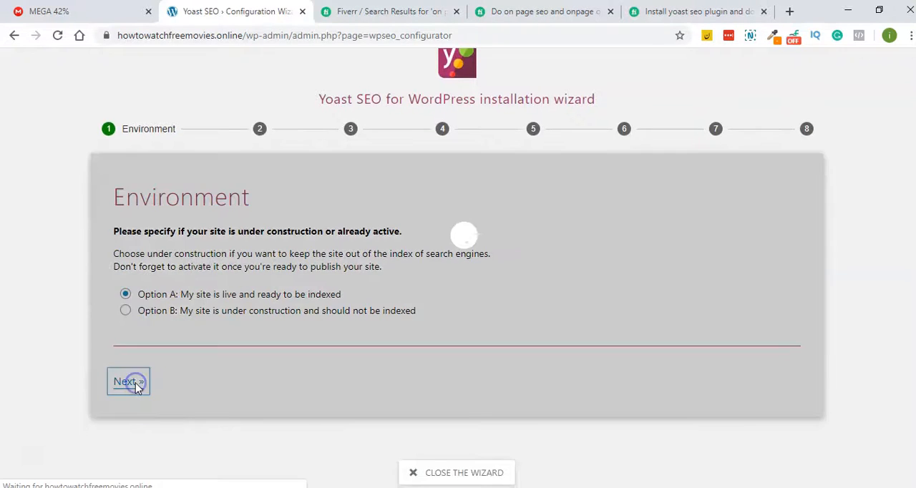
# - Choose the site type and set the site to represent a person, selecting the user for it
pyautogui.click(126, 259)
pyautogui.click(789, 436)
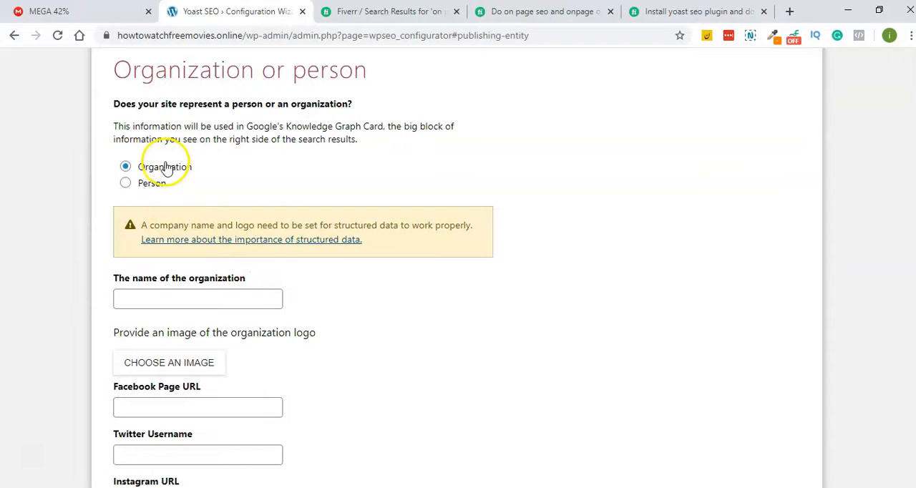
pyautogui.click(126, 182)
pyautogui.click(120, 275)
pyautogui.click(142, 301)
pyautogui.click(785, 381)
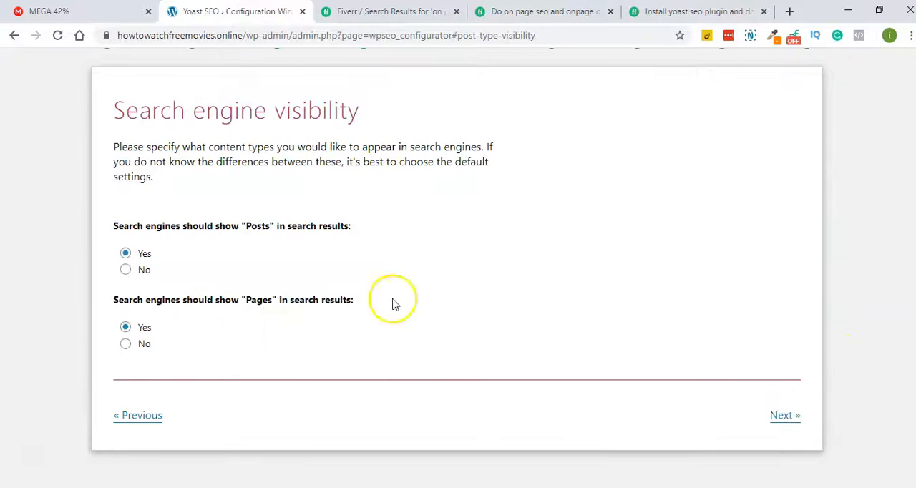
# - Accept showing posts and pages in search results, and accept No for multiple authors
pyautogui.click(785, 415)
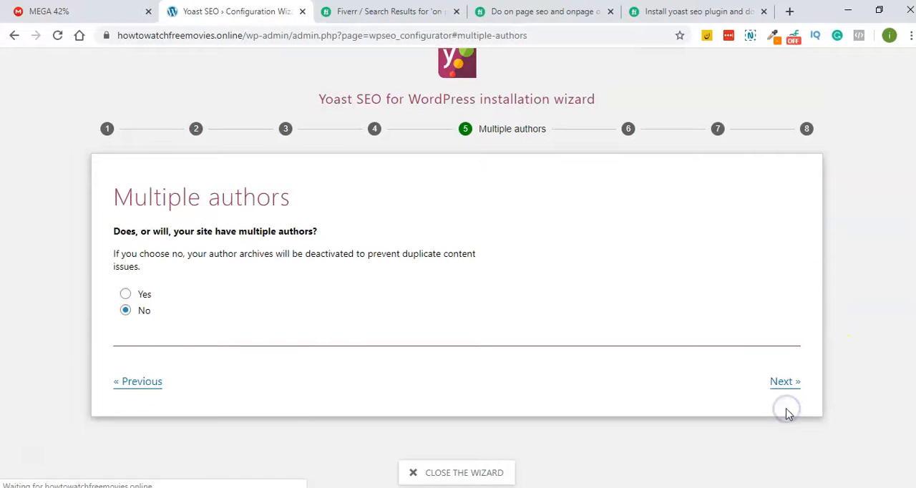
pyautogui.click(784, 382)
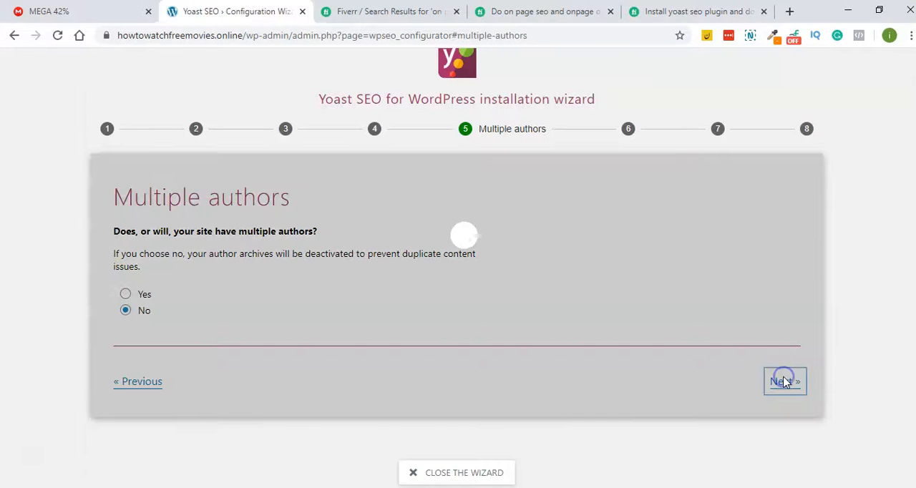
# - Set the website name to "How To Watch Movies Online" and the title separator to the short dash (–), and submit both
pyautogui.scroll(-1, 605, 252)
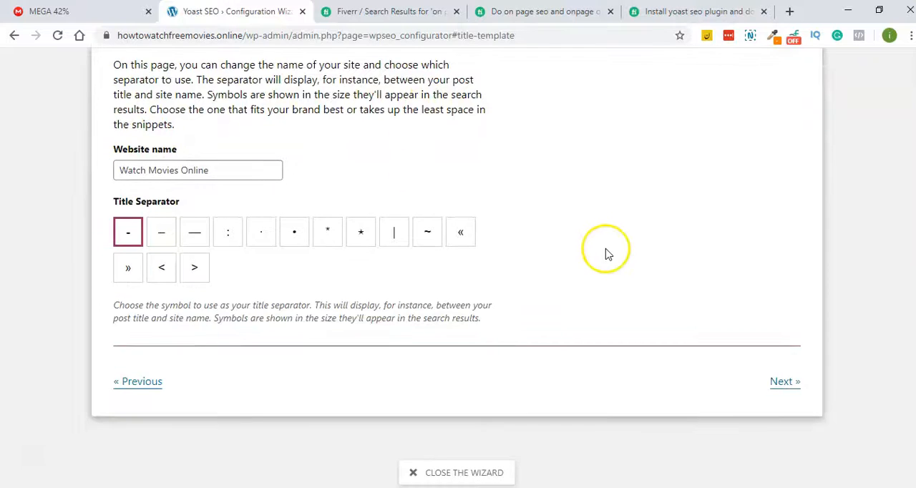
pyautogui.tripleClick(237, 176)
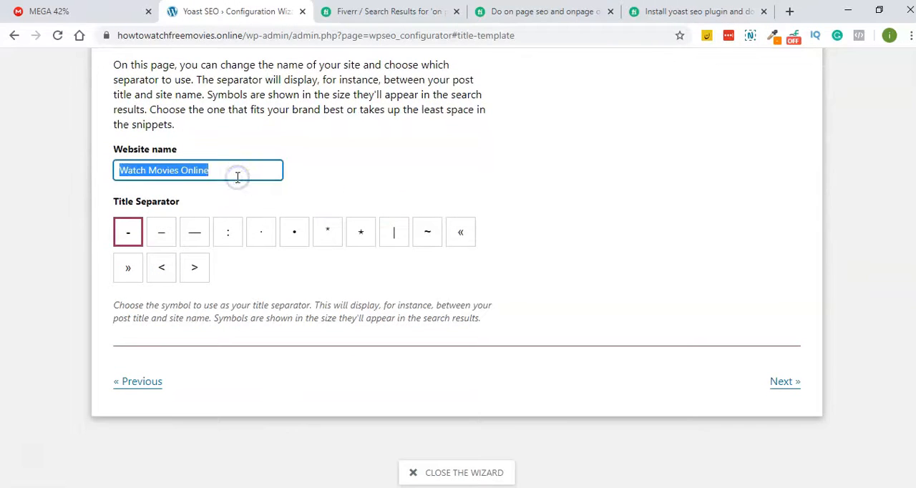
pyautogui.write('How To')
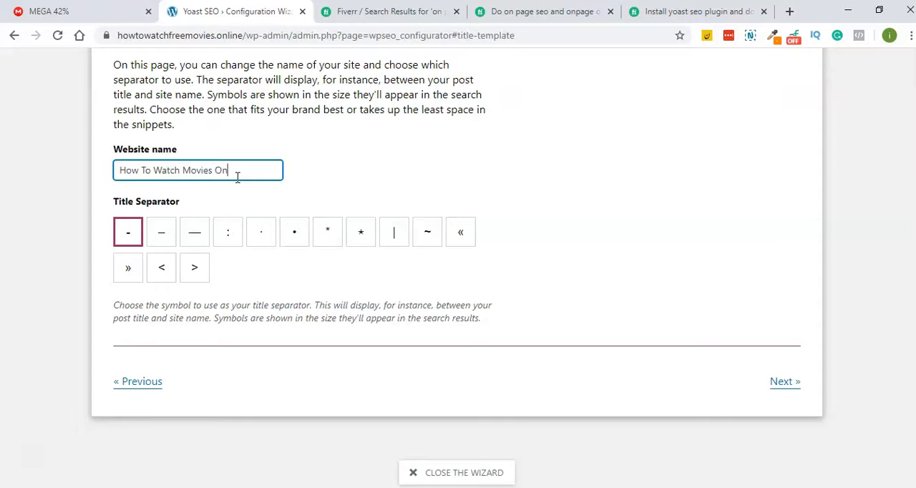
pyautogui.write(' Watch Movies Online For Free')
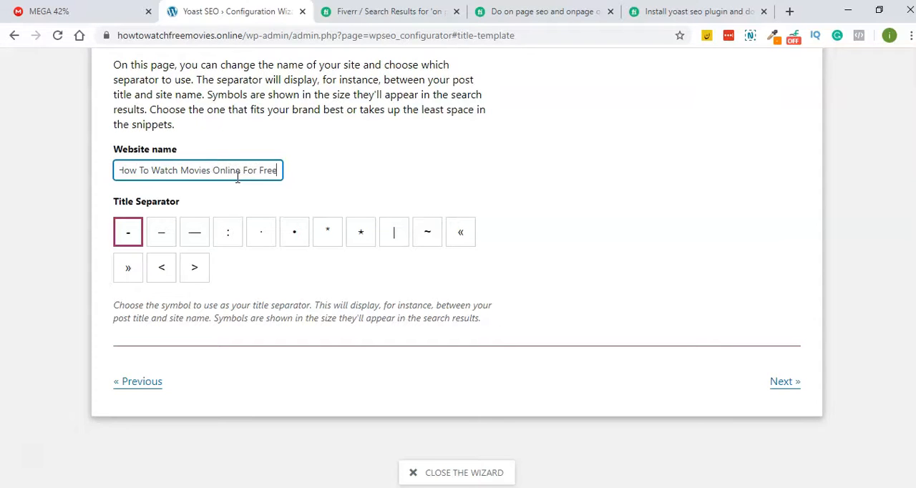
pyautogui.press('BackSpace')
pyautogui.press('BackSpace')
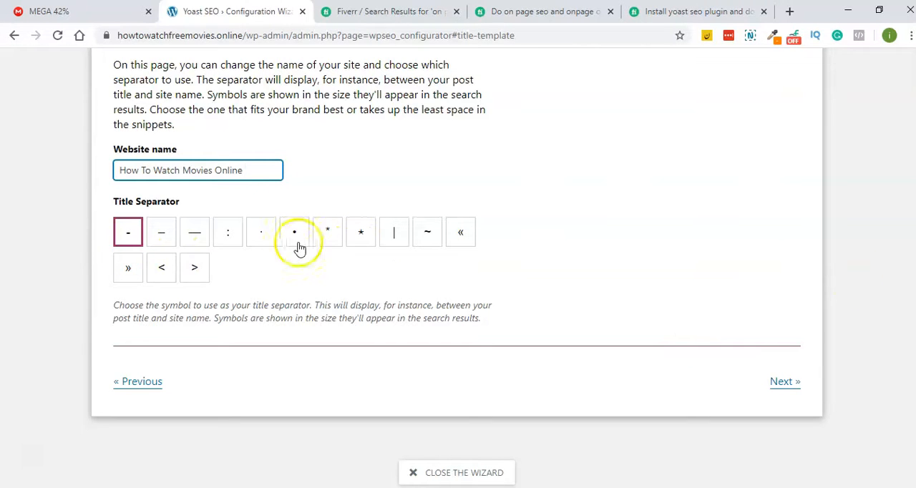
pyautogui.click(390, 245)
pyautogui.click(127, 233)
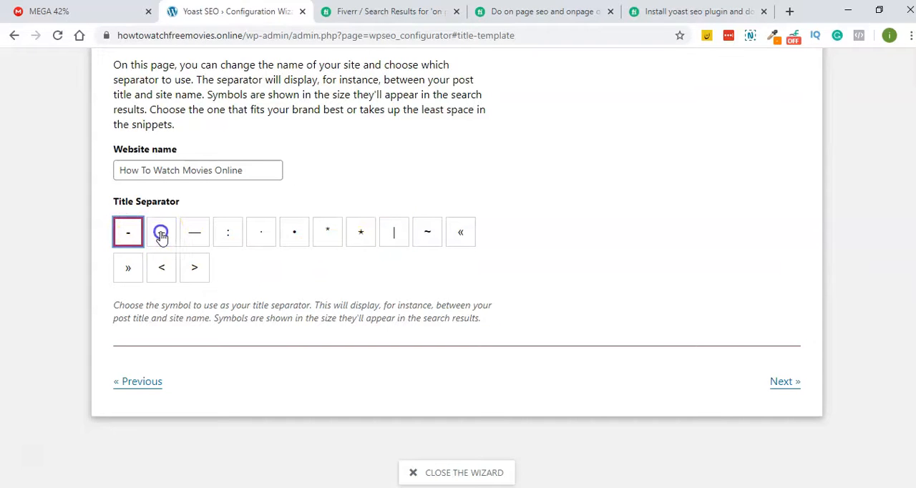
pyautogui.click(162, 237)
pyautogui.click(780, 381)
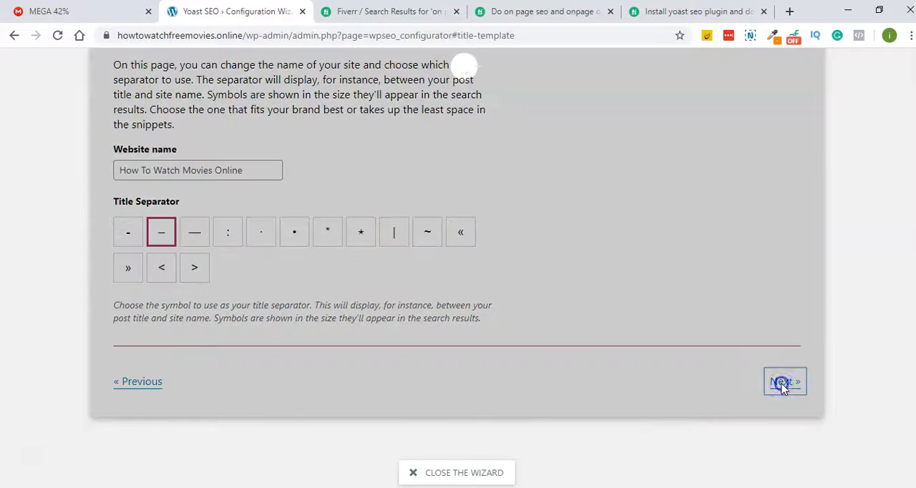
# - Skip the newsletter sign-up and finish the configuration wizard, returning to the Yoast SEO general settings
pyautogui.scroll(-5, 575, 282)
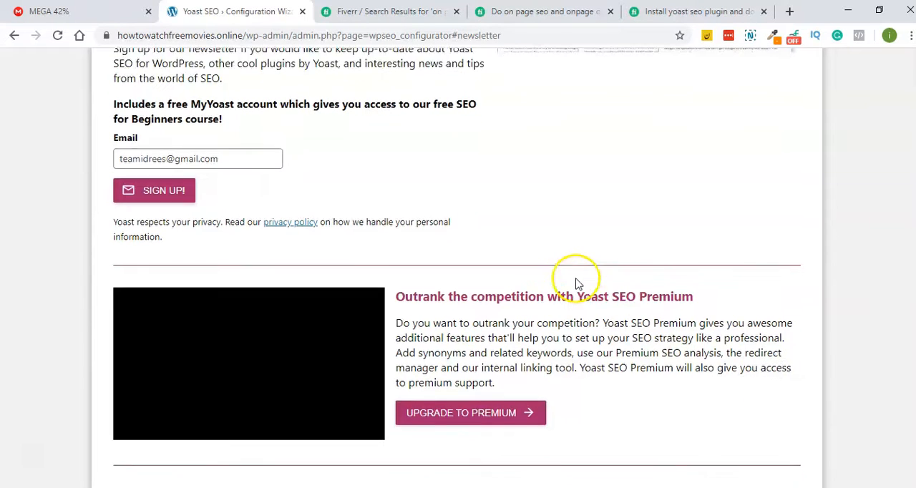
pyautogui.click(788, 392)
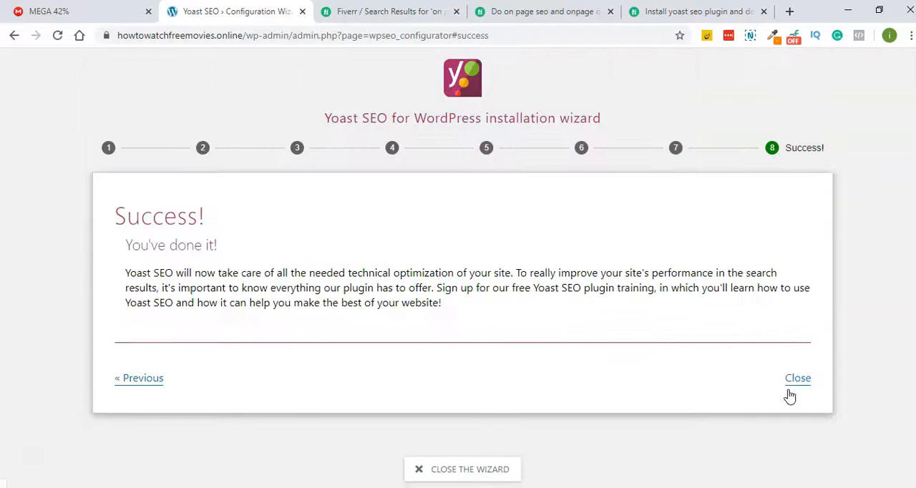
pyautogui.click(795, 466)
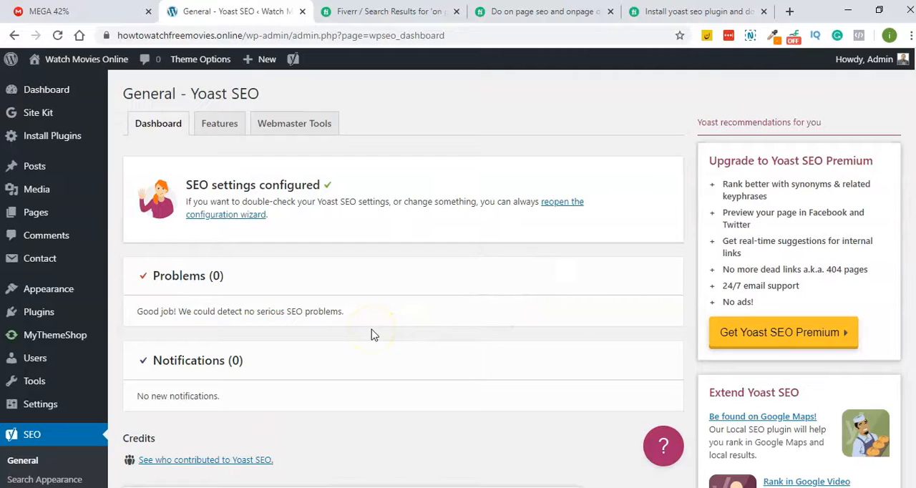
# - Review the Webmaster Tools verification code fields and the feature switches in the Yoast SEO general settings
pyautogui.click(302, 122)
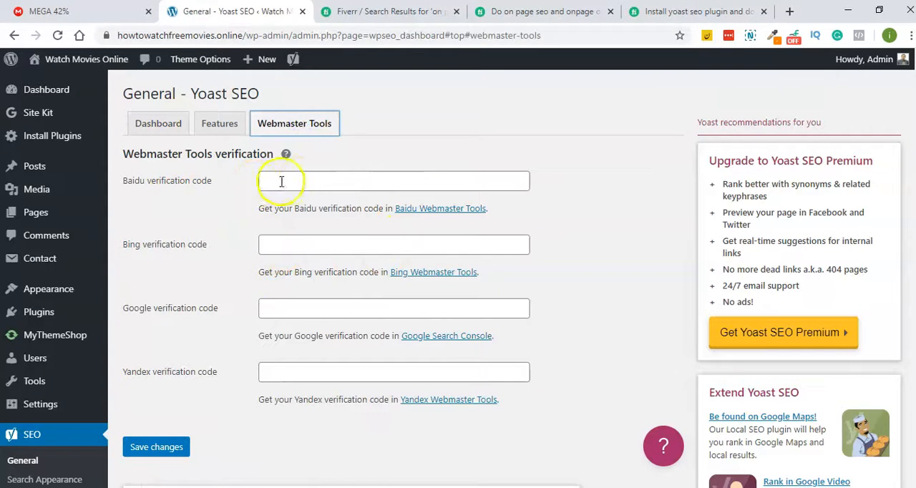
pyautogui.click(278, 313)
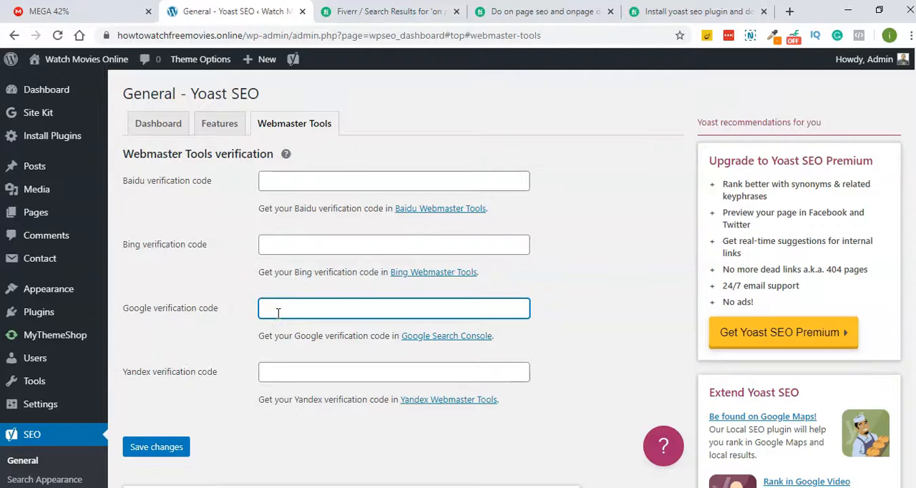
pyautogui.click(19, 116)
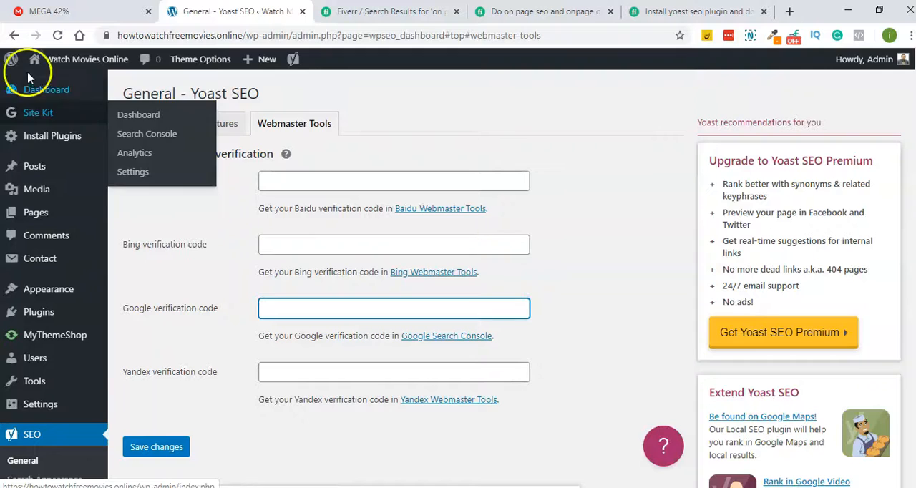
pyautogui.click(220, 124)
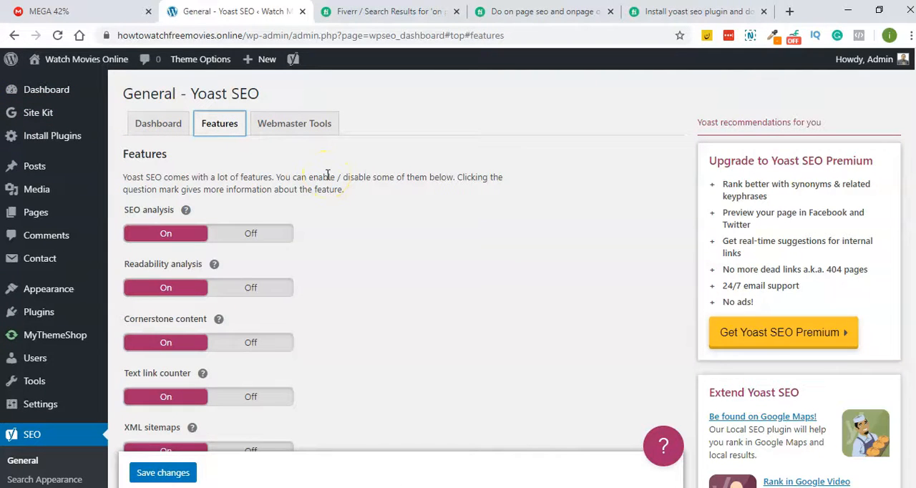
pyautogui.scroll(-2, 326, 176)
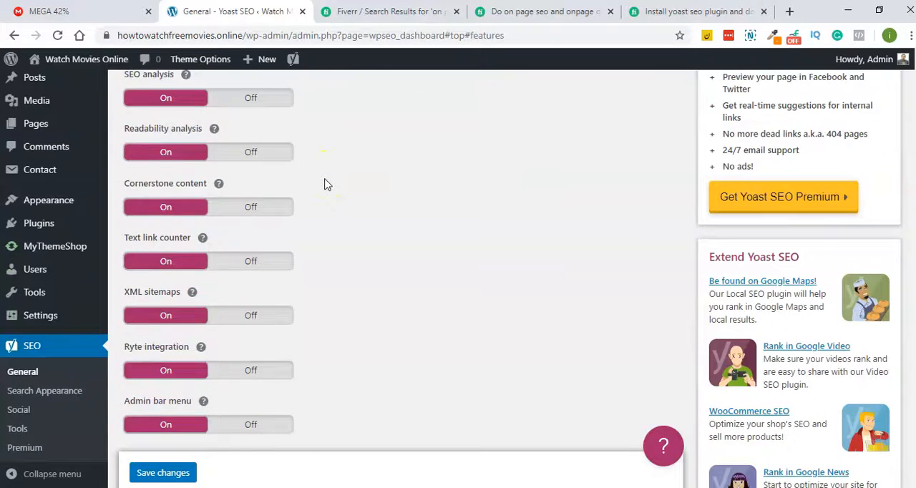
# - Open the XML sitemap index from the Yoast SEO feature settings, view the post sitemap's URLs, and return to the index
pyautogui.scroll(-1, 325, 185)
pyautogui.click(191, 226)
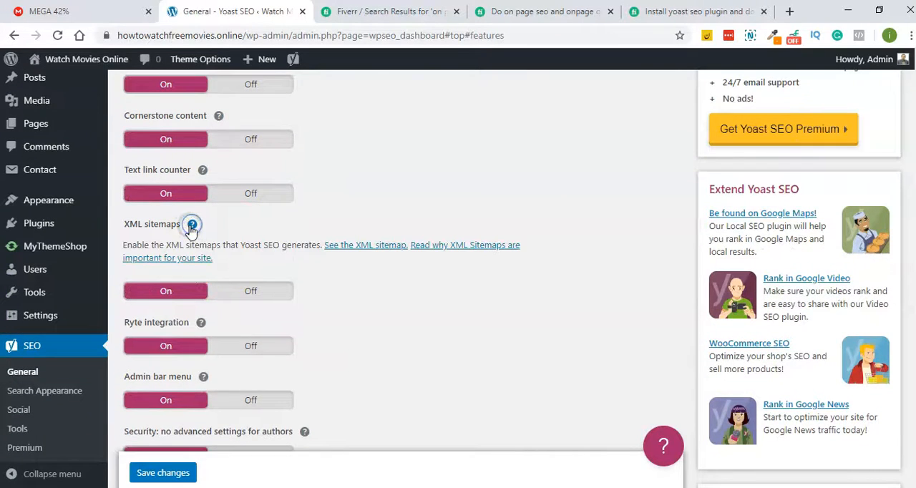
pyautogui.click(358, 250)
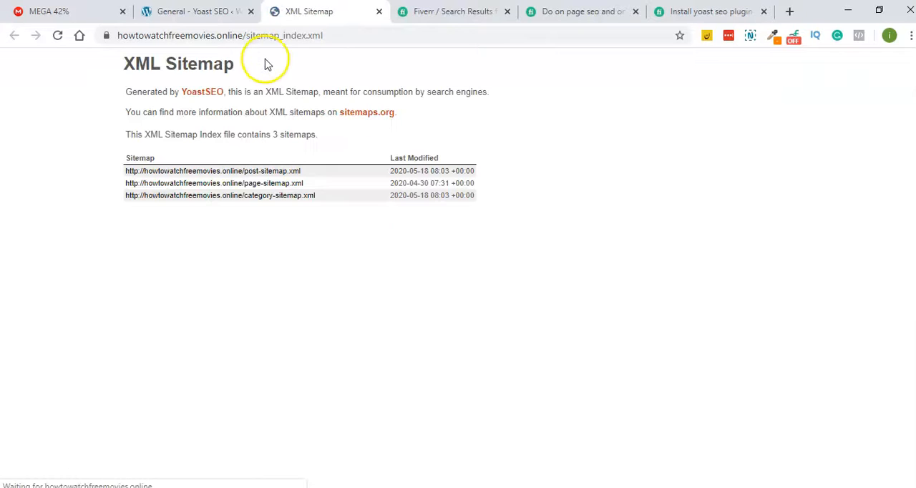
pyautogui.click(244, 173)
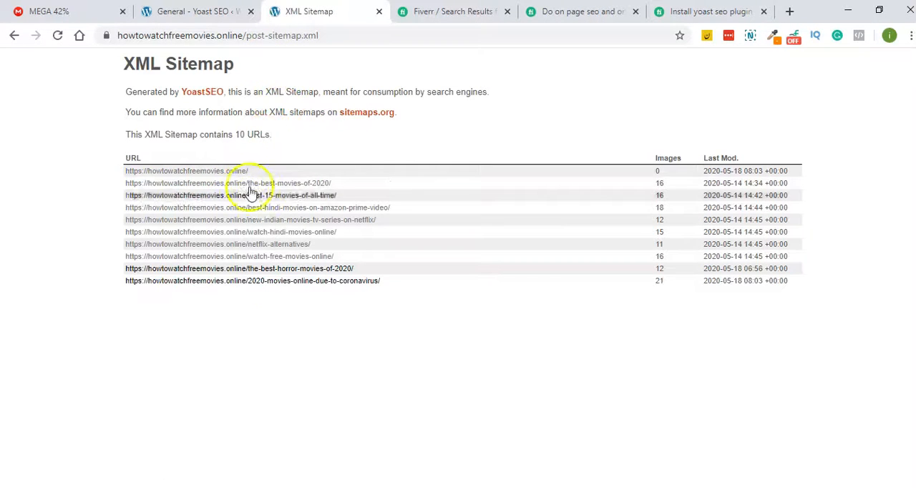
pyautogui.click(14, 35)
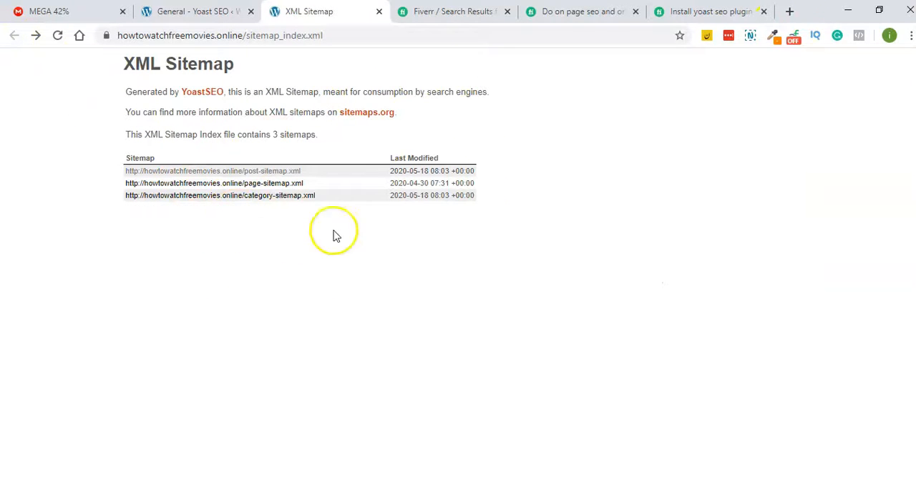
# - Search Google for "google webmasters tools" in a new browser tab and open Search Console from the Google Webmasters site
pyautogui.click(789, 12)
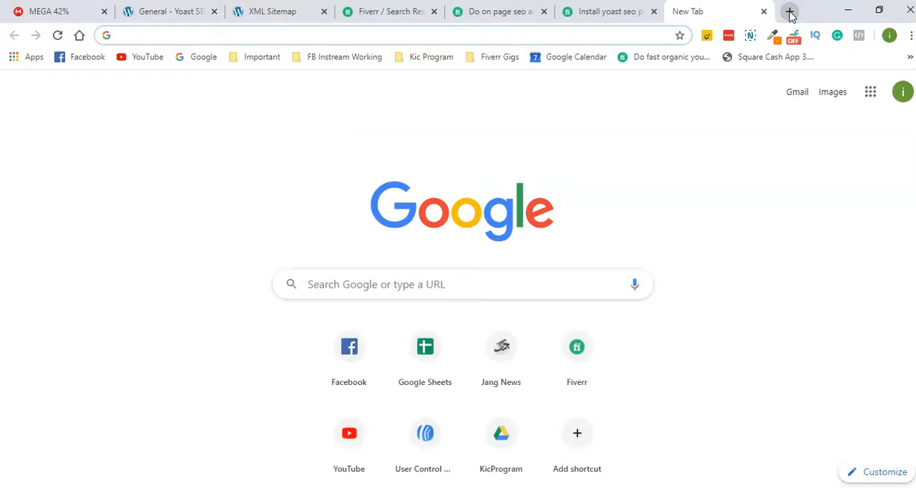
pyautogui.write('google web')
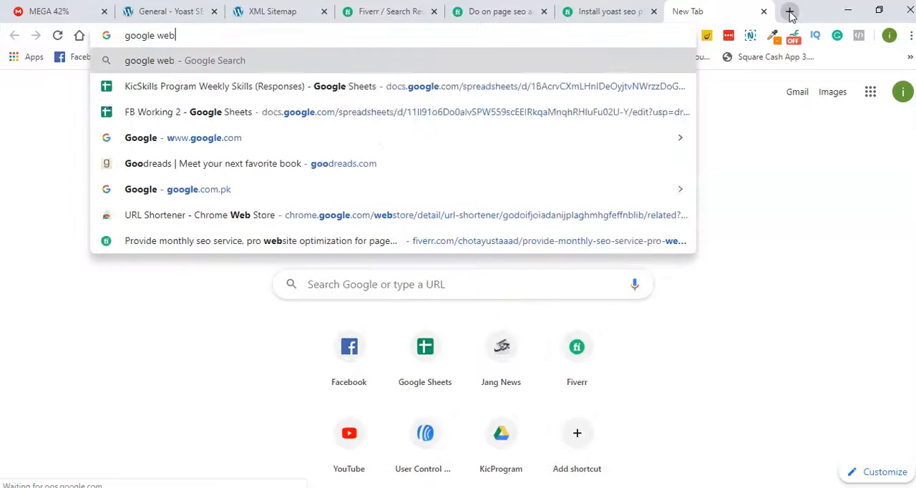
pyautogui.write('masters tools')
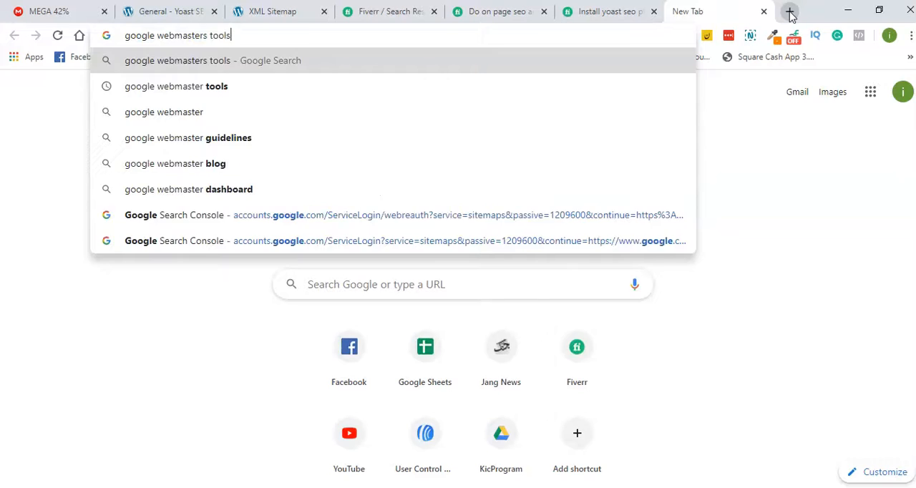
pyautogui.press('Return')
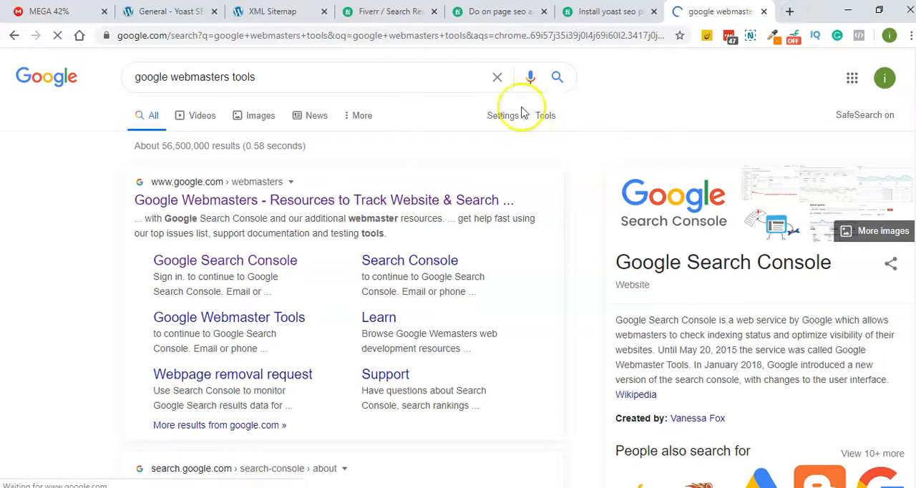
pyautogui.click(363, 205)
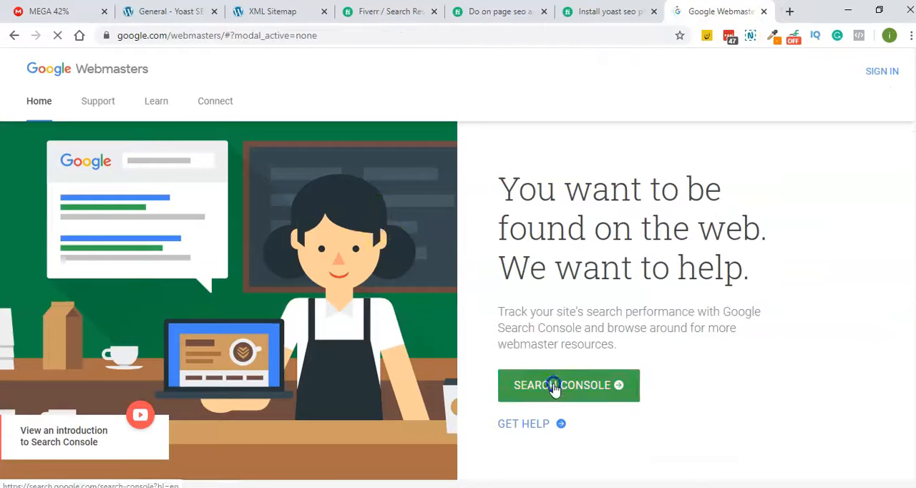
pyautogui.click(554, 386)
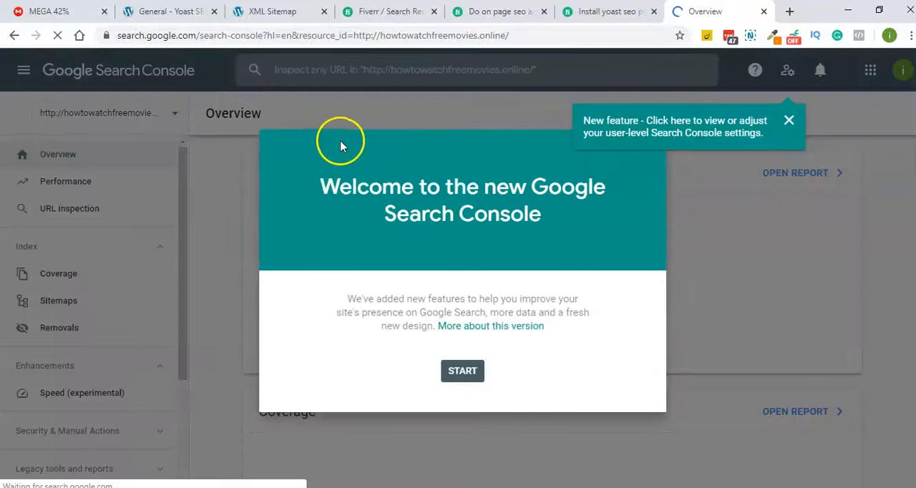
# - Dismiss the new-feature hint and welcome message in Search Console and open the Sitemaps page
pyautogui.click(785, 125)
pyautogui.click(466, 372)
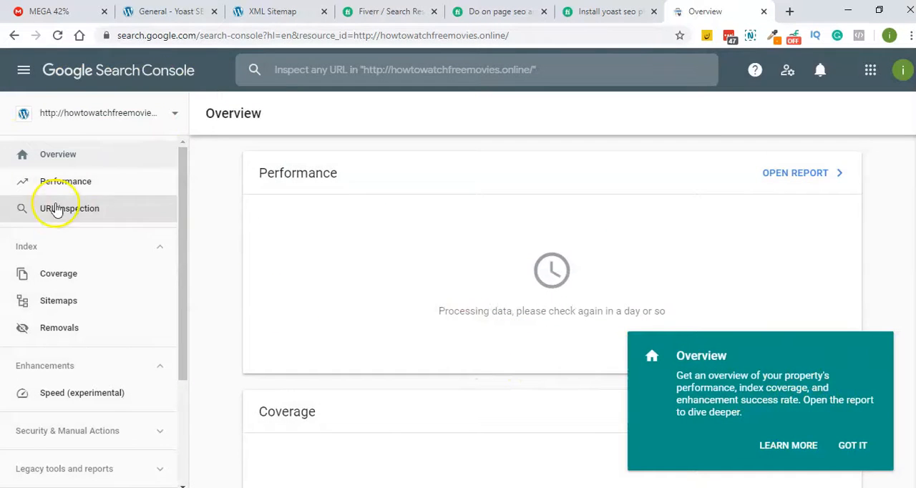
pyautogui.click(66, 312)
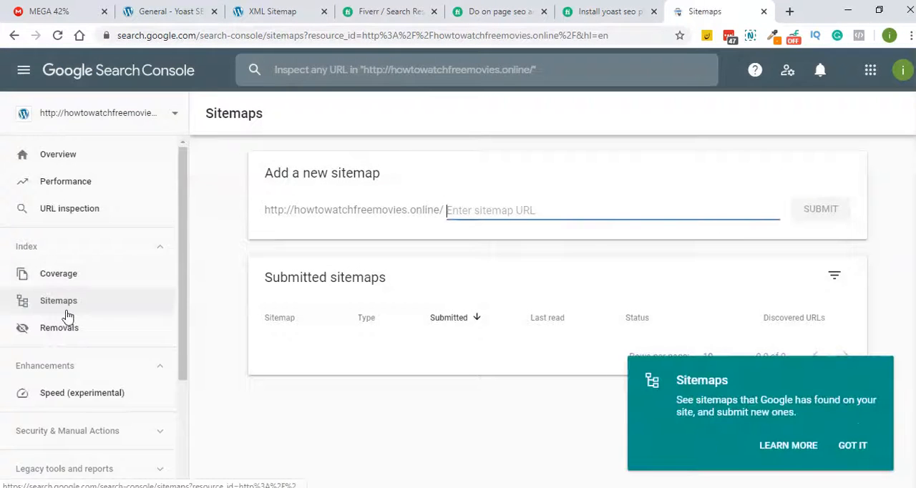
pyautogui.click(304, 11)
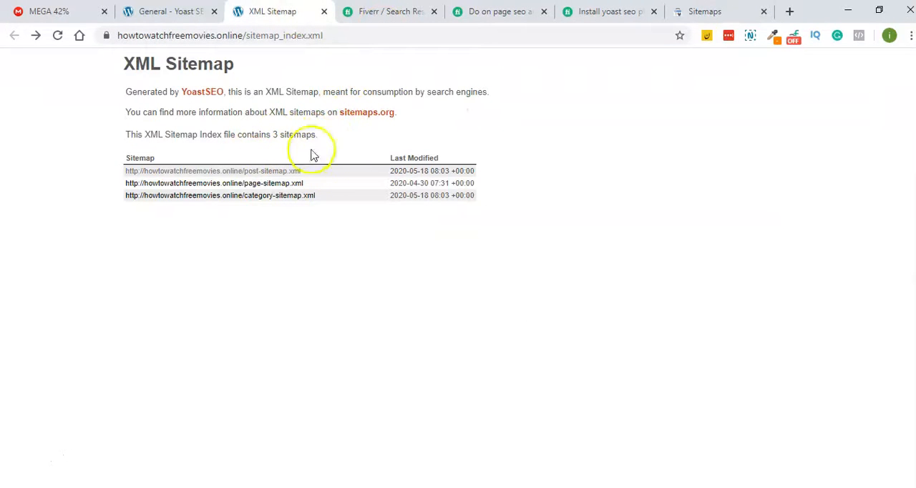
pyautogui.click(235, 33)
pyautogui.rightClick(233, 33)
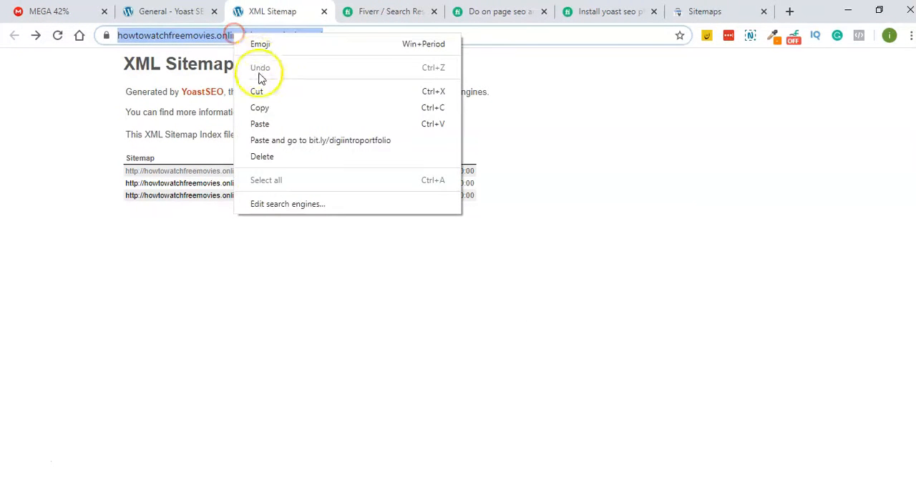
pyautogui.click(262, 107)
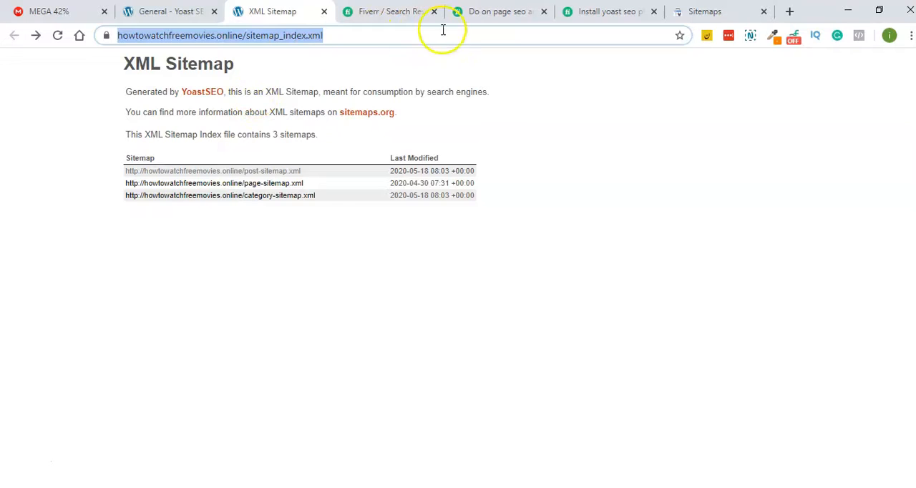
pyautogui.click(705, 12)
pyautogui.click(517, 203)
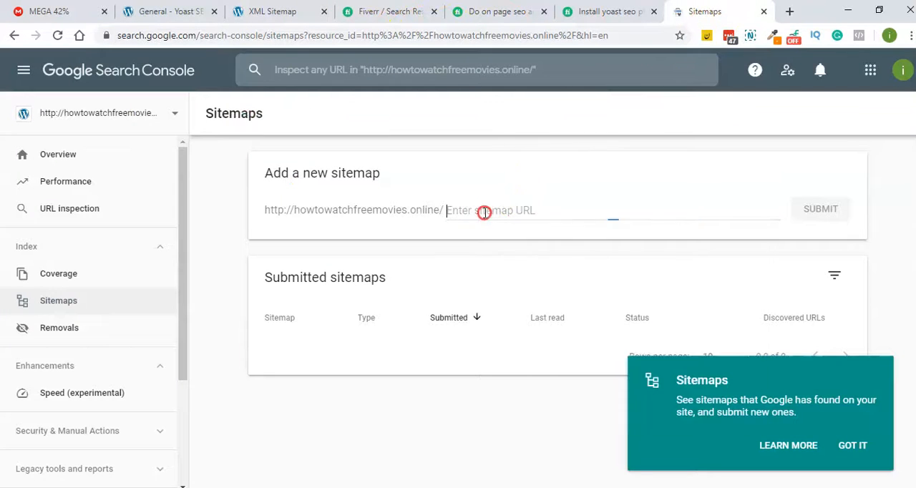
pyautogui.rightClick(484, 212)
# - Copy sitemap_index.xml from the sitemap index's address, submit it as a new sitemap in Search Console, and dismiss the messages
pyautogui.click(265, 12)
pyautogui.moveTo(340, 39); pyautogui.dragTo(295, 27)
pyautogui.rightClick(281, 34)
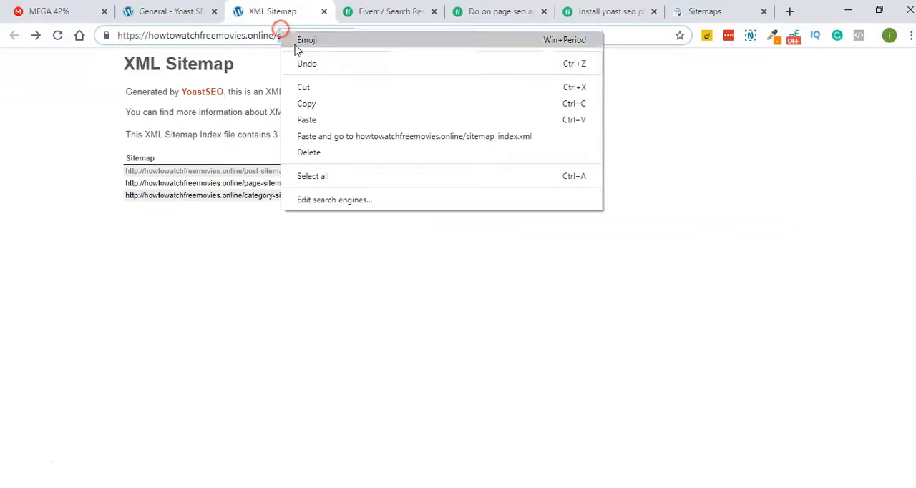
pyautogui.click(320, 103)
pyautogui.click(707, 10)
pyautogui.rightClick(476, 210)
pyautogui.click(509, 316)
pyautogui.click(813, 216)
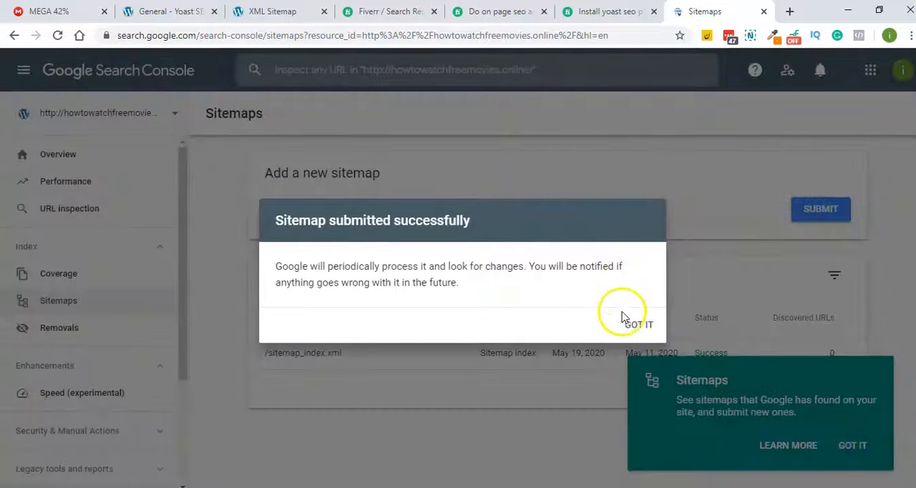
pyautogui.click(634, 325)
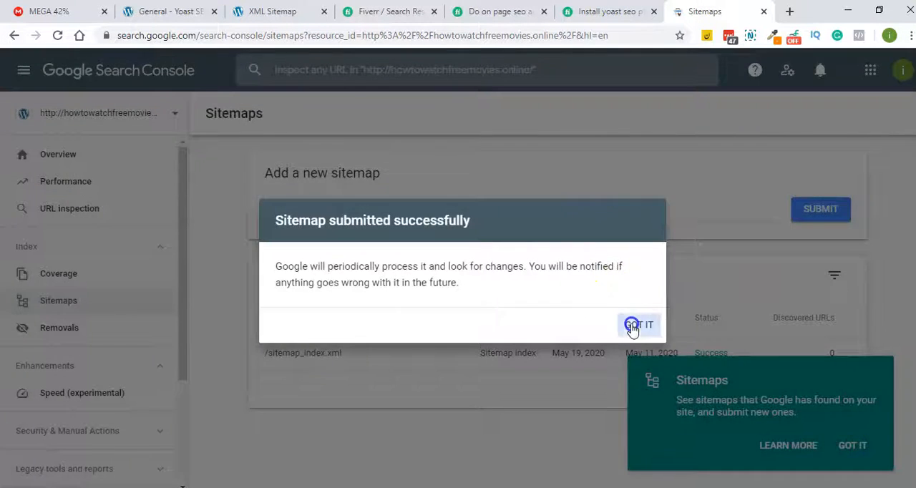
pyautogui.click(857, 447)
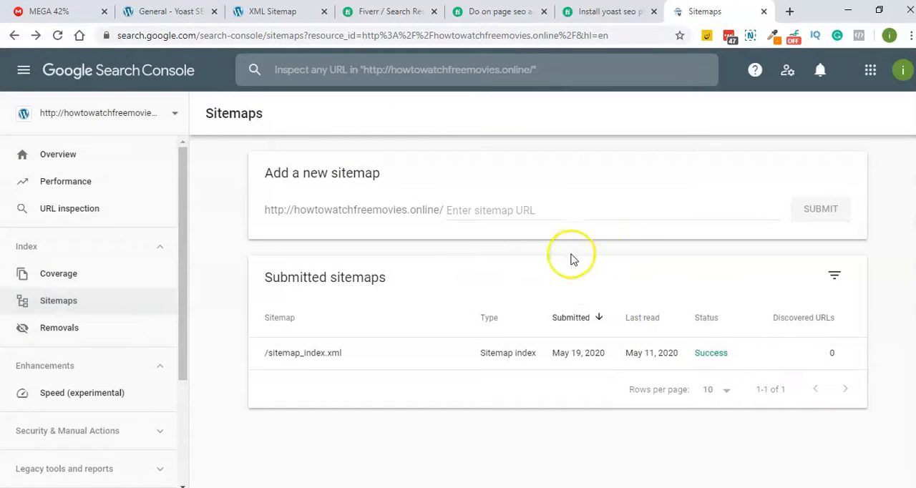
# - Open the post sitemap, copy post-sitemap.xml from its address, and submit it as a new sitemap in Search Console
pyautogui.click(256, 10)
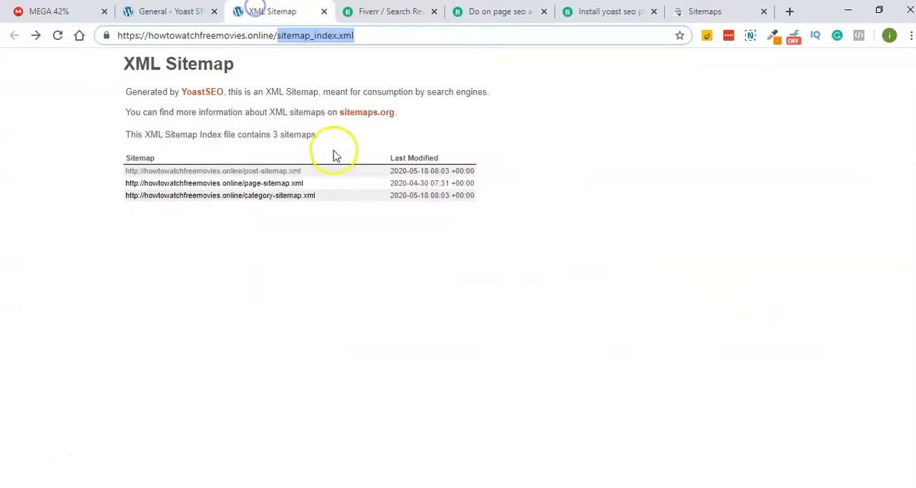
pyautogui.click(266, 171)
pyautogui.moveTo(332, 38); pyautogui.dragTo(250, 46)
pyautogui.rightClick(297, 41)
pyautogui.click(320, 108)
pyautogui.click(704, 11)
pyautogui.click(475, 210)
pyautogui.rightClick(475, 211)
pyautogui.click(507, 310)
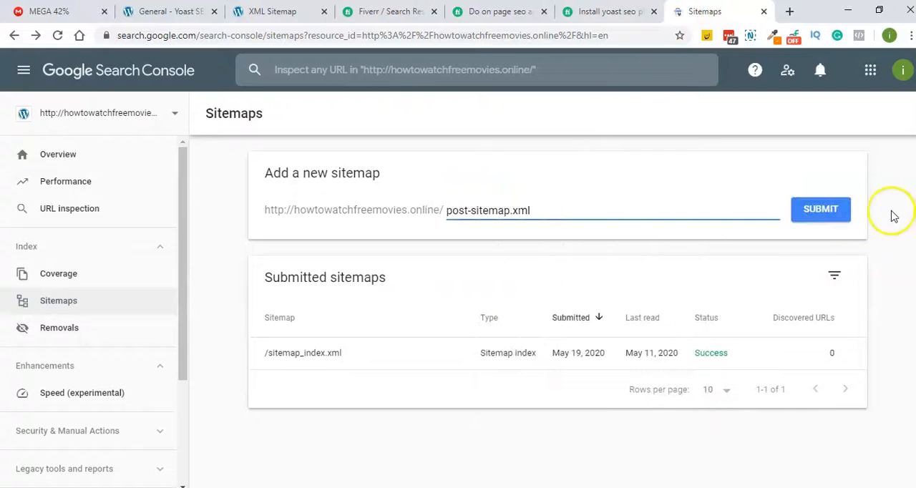
pyautogui.click(823, 215)
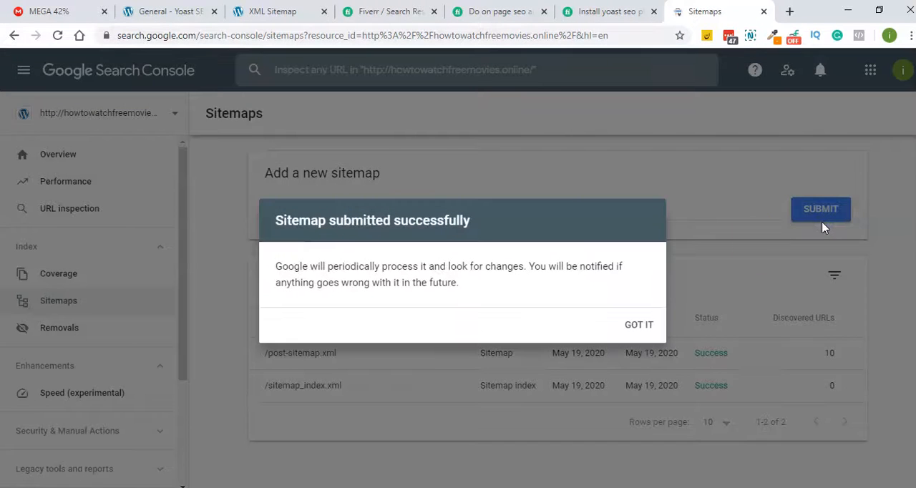
pyautogui.click(649, 322)
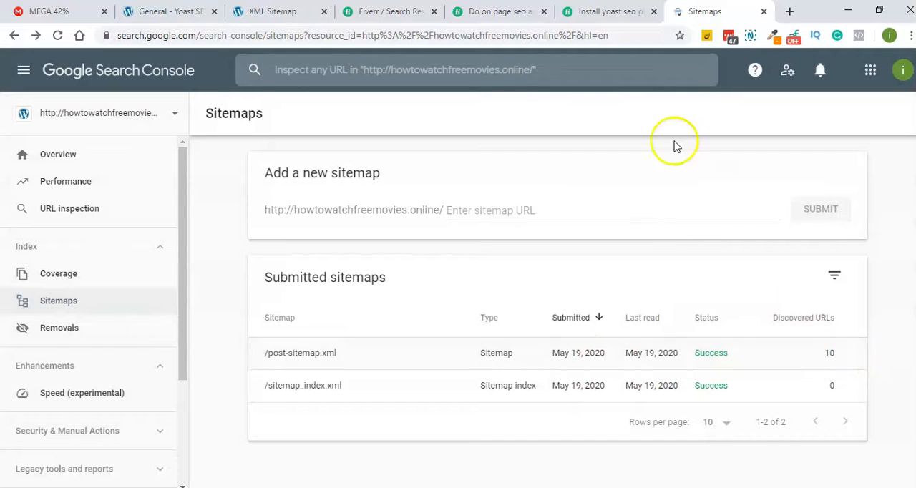
# - Open the page sitemap from the index, copy page-sitemap.xml from its address, and submit it in Search Console
pyautogui.click(280, 12)
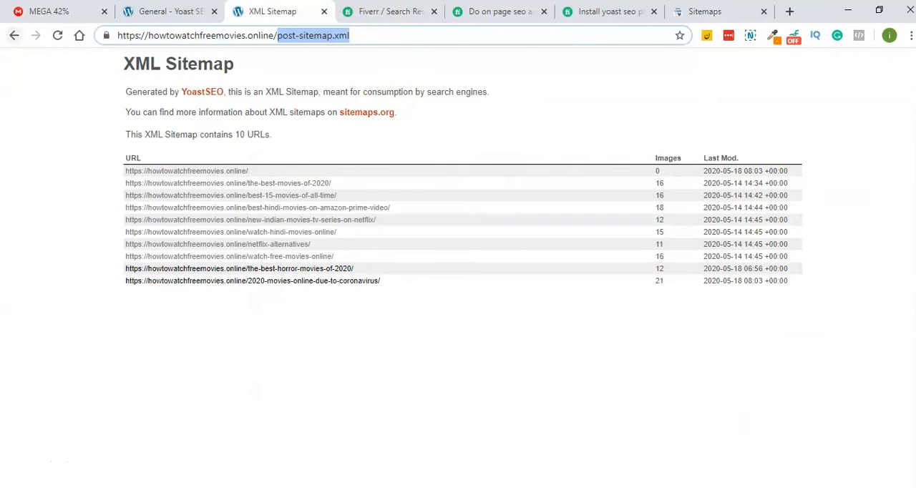
pyautogui.click(11, 35)
pyautogui.click(296, 184)
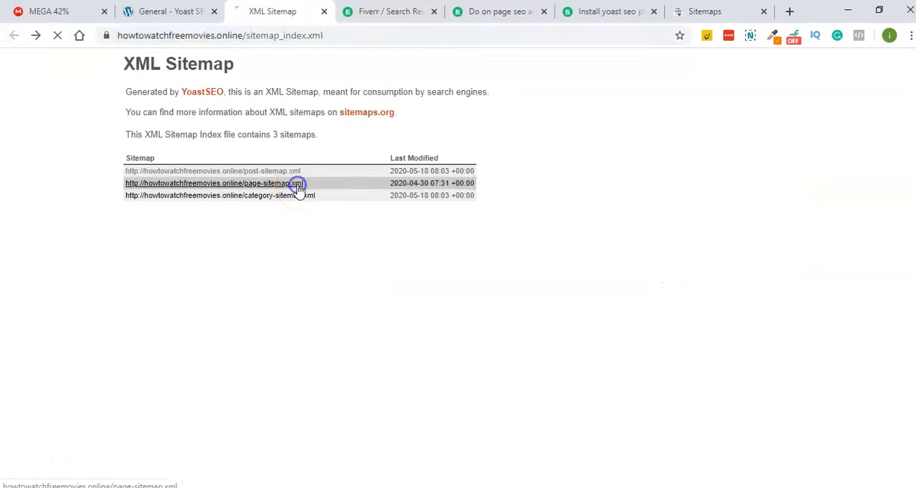
pyautogui.moveTo(322, 35); pyautogui.dragTo(246, 36)
pyautogui.rightClick(294, 41)
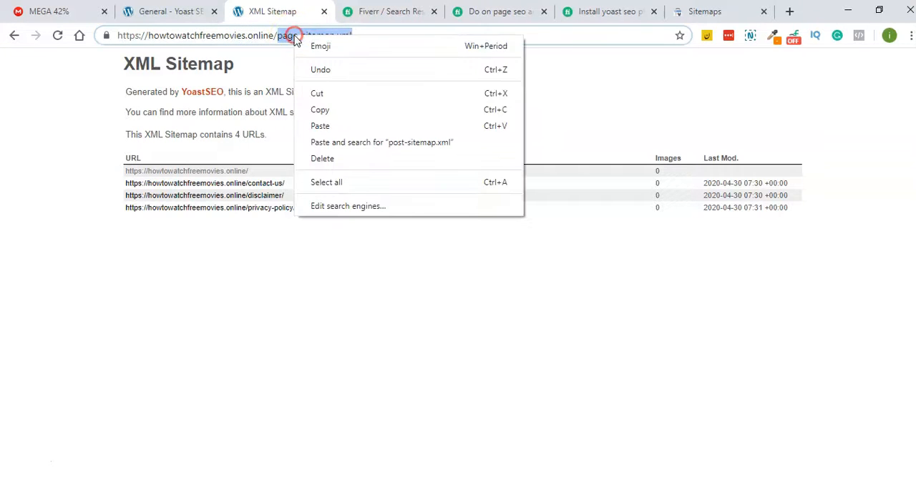
pyautogui.click(328, 108)
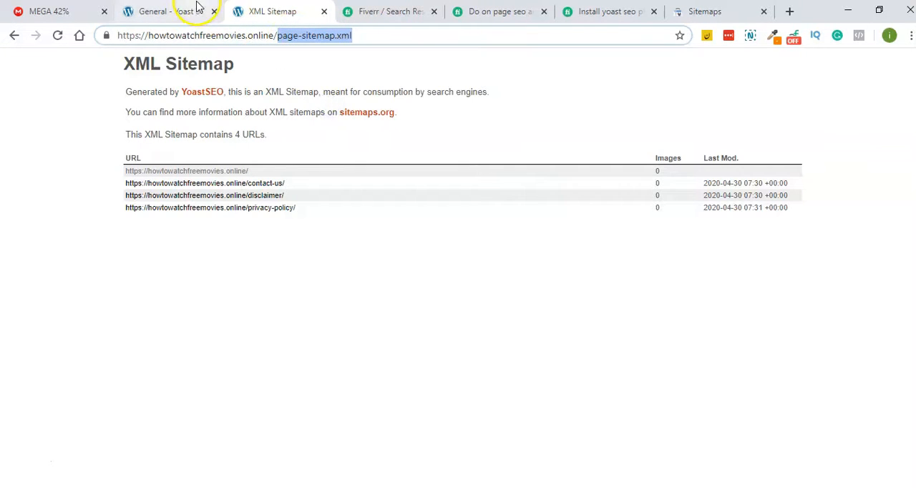
pyautogui.click(737, 10)
pyautogui.click(473, 206)
pyautogui.rightClick(473, 206)
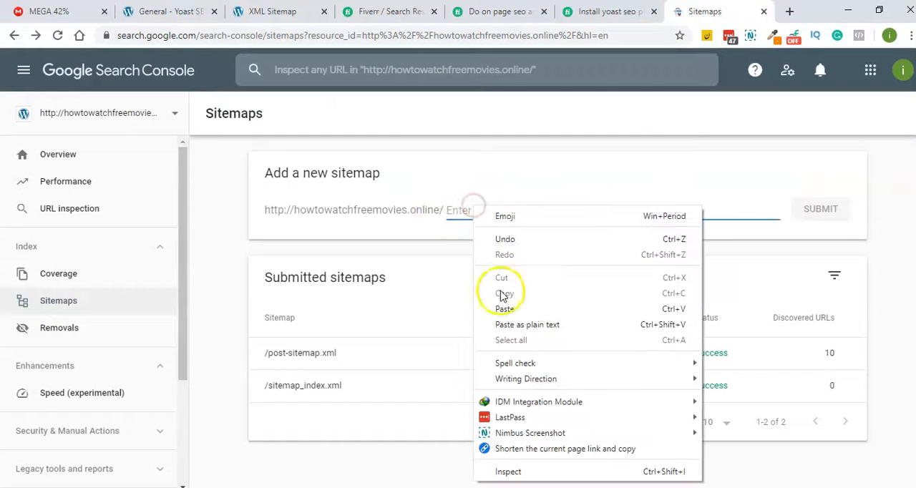
pyautogui.click(504, 307)
pyautogui.click(841, 214)
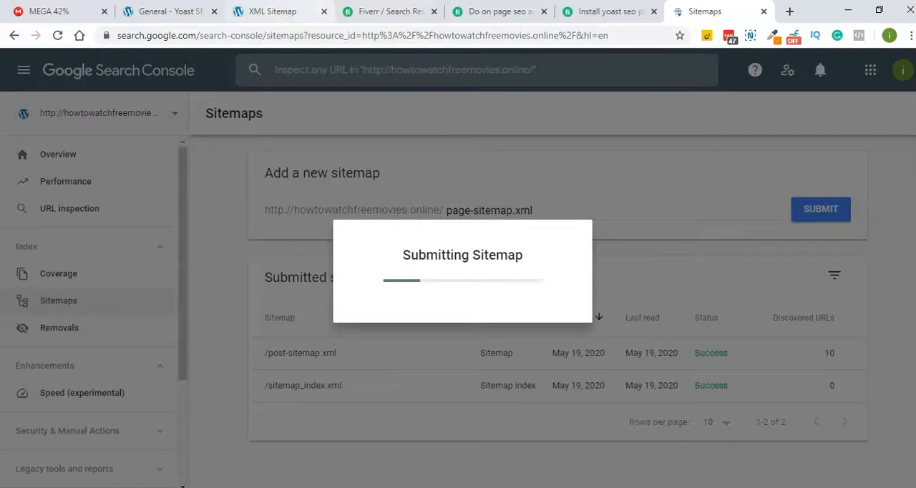
# - Return to the sitemap index, open the category sitemap, and copy category-sitemap.xml from its address
pyautogui.click(286, 12)
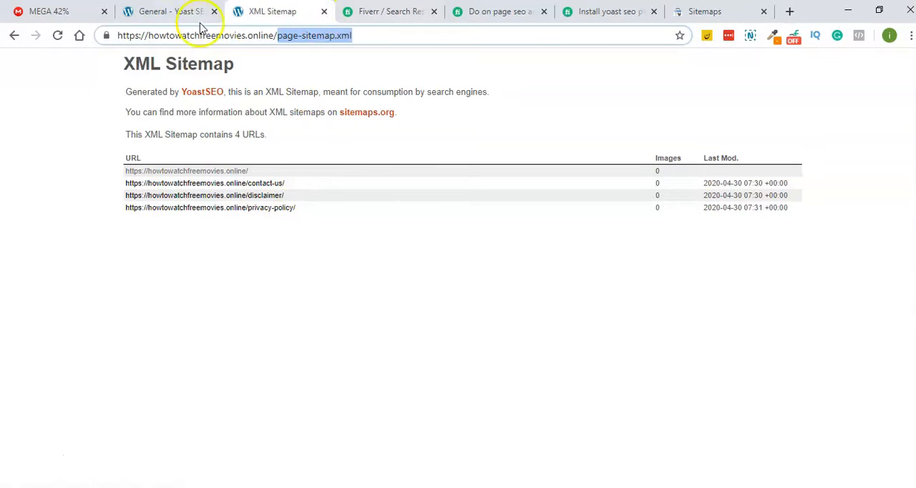
pyautogui.click(13, 35)
pyautogui.click(281, 196)
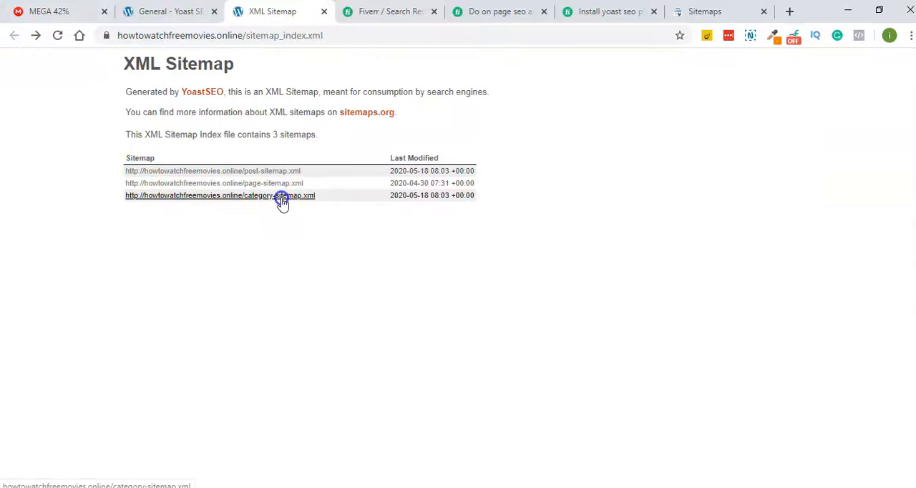
pyautogui.click(342, 35)
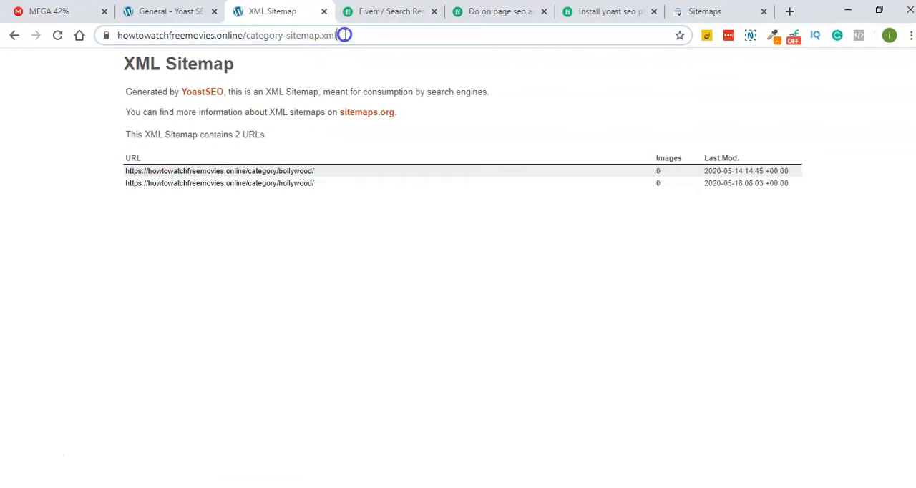
pyautogui.rightClick(246, 36)
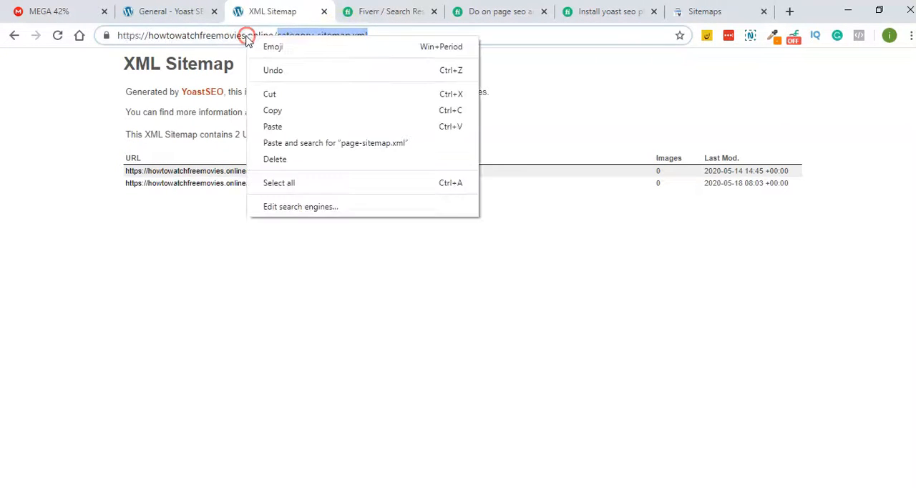
pyautogui.click(274, 111)
# - Dismiss the previous submission message in Search Console, submit category-sitemap.xml as a new sitemap, and close its message
pyautogui.click(719, 10)
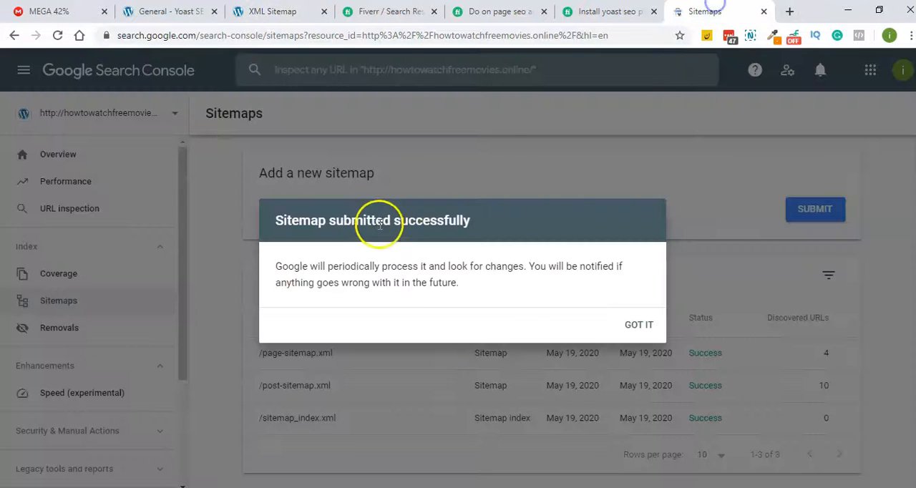
pyautogui.click(633, 326)
pyautogui.rightClick(470, 213)
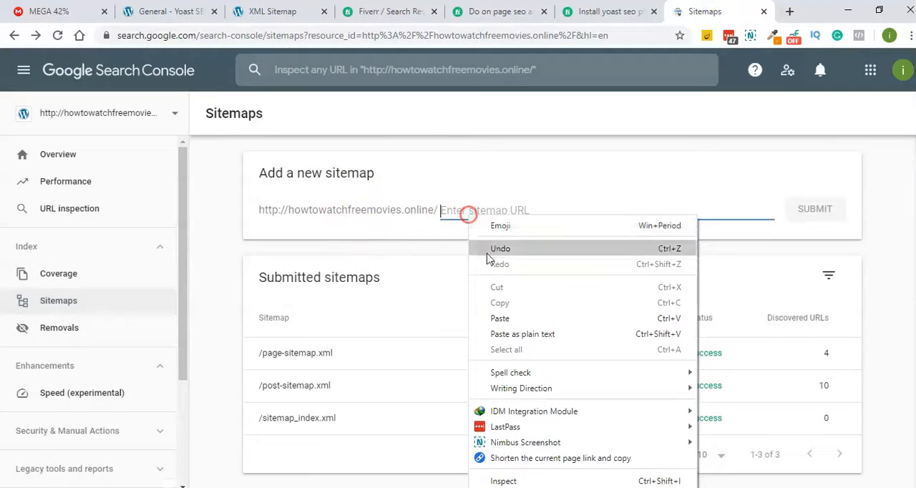
pyautogui.click(504, 317)
pyautogui.click(803, 214)
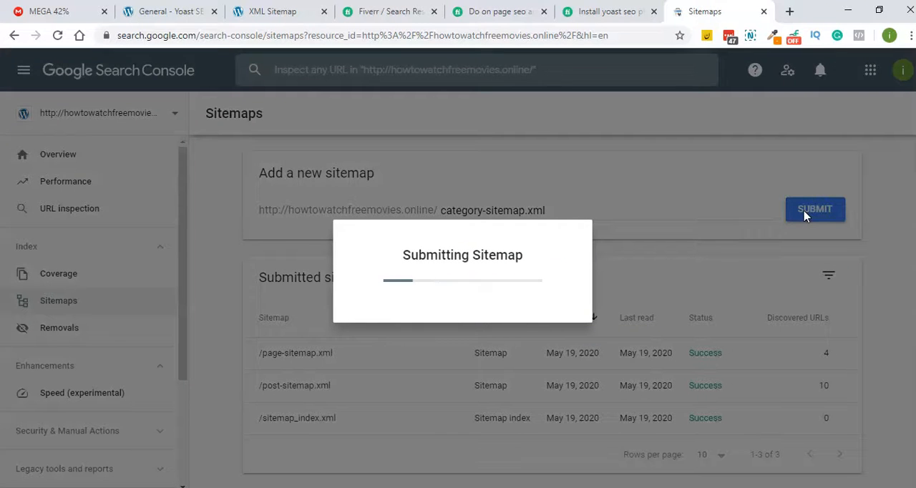
pyautogui.click(615, 324)
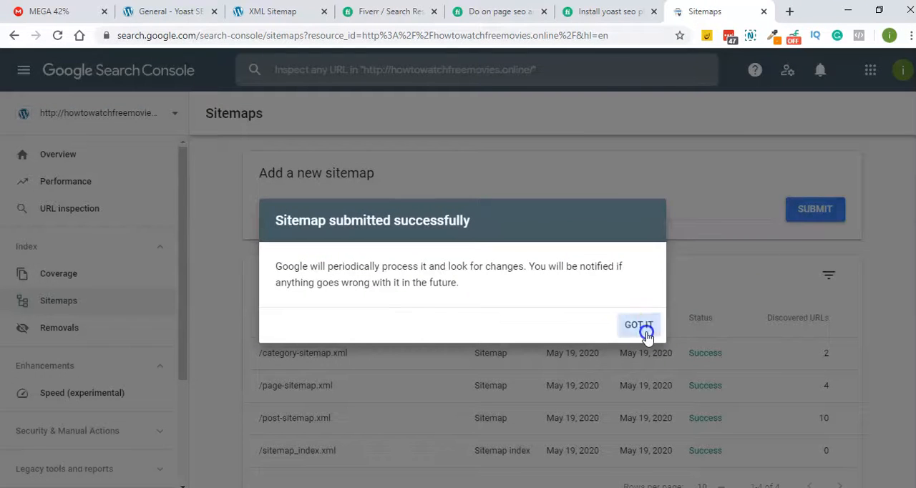
# - View the site's Performance report and Overview in Search Console, dismissing the hint on each page
pyautogui.click(74, 181)
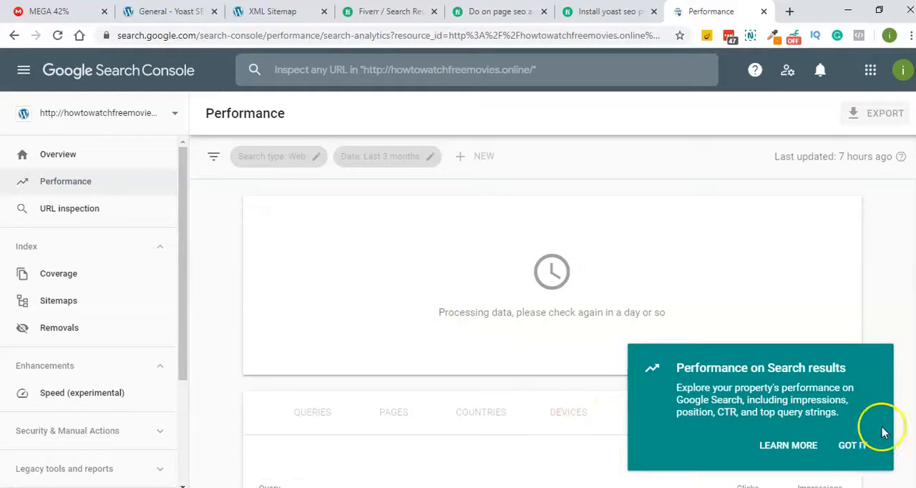
pyautogui.click(852, 445)
pyautogui.click(86, 154)
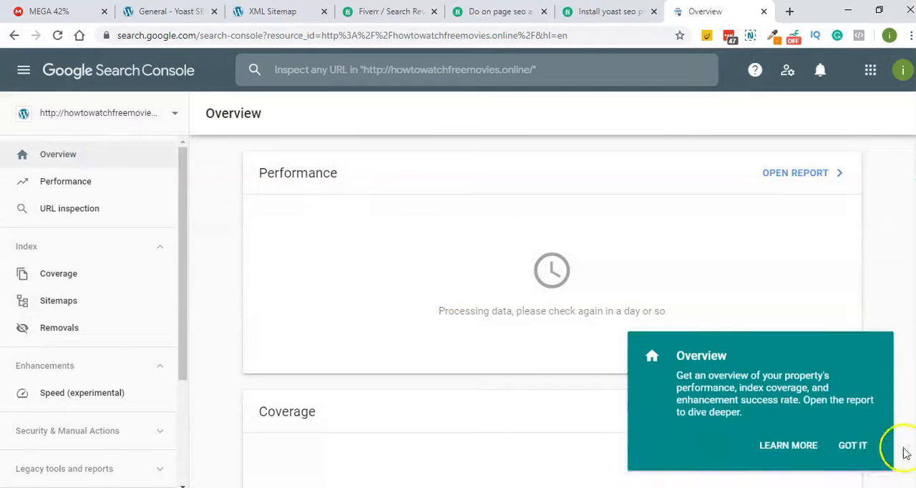
pyautogui.click(855, 445)
pyautogui.scroll(-2, 204, 279)
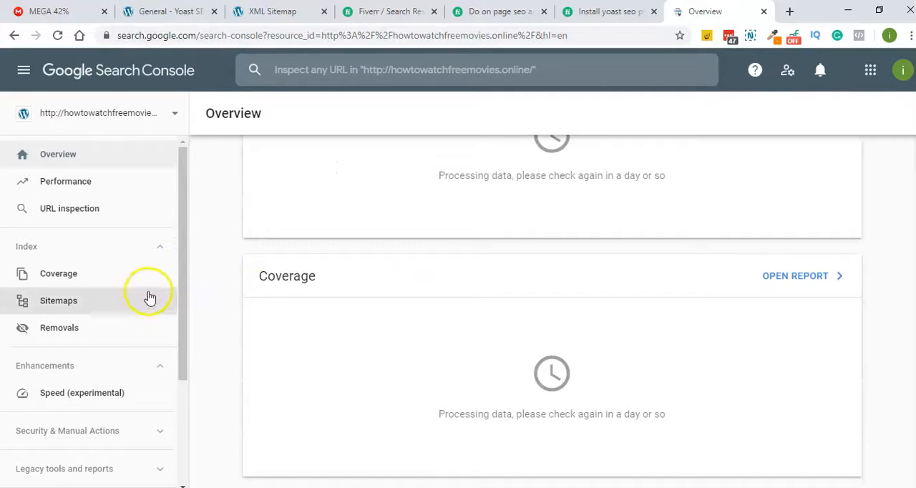
# - Open the Speed (experimental) report, check the site's mobile score in PageSpeed Insights, and close that page
pyautogui.scroll(-3, 150, 297)
pyautogui.click(86, 258)
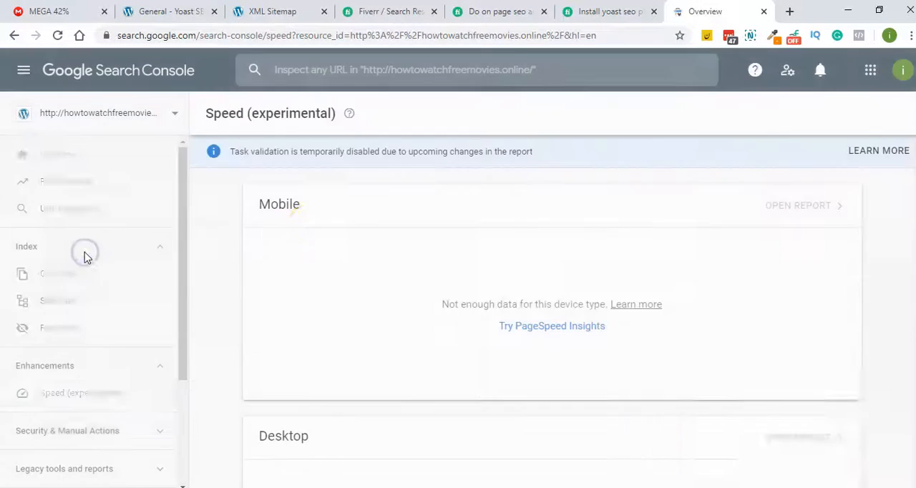
pyautogui.click(556, 327)
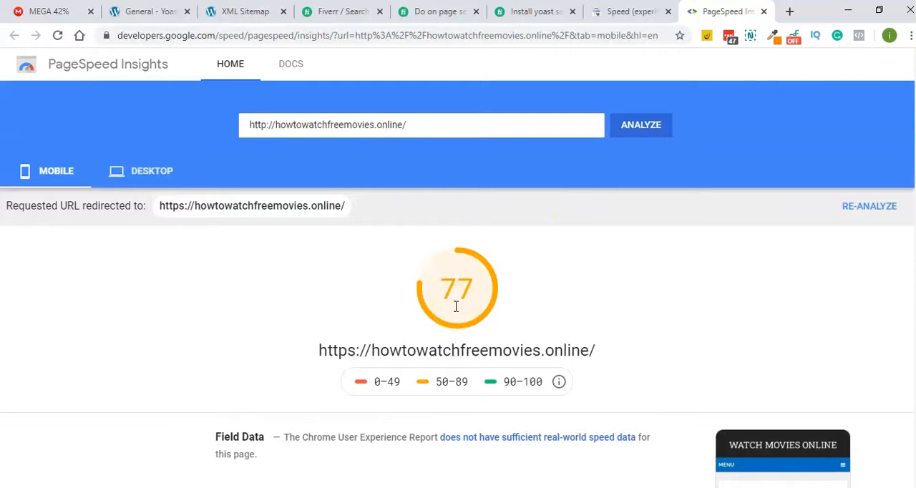
pyautogui.scroll(-2, 456, 307)
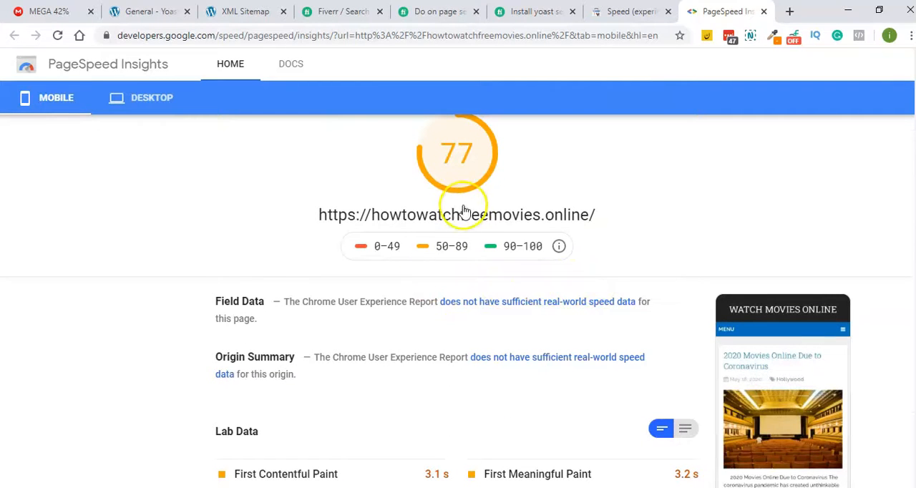
pyautogui.click(766, 12)
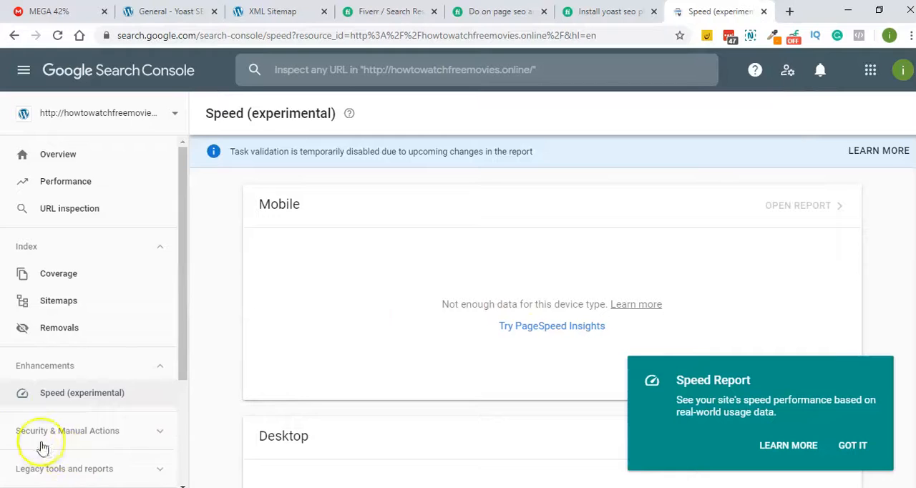
# - View the Links report for the site in Search Console
pyautogui.scroll(-3, 143, 237)
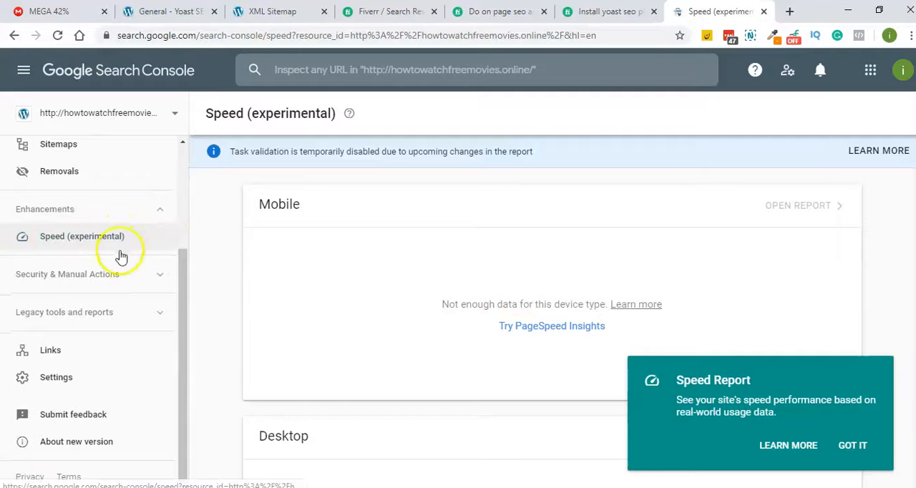
pyautogui.click(59, 353)
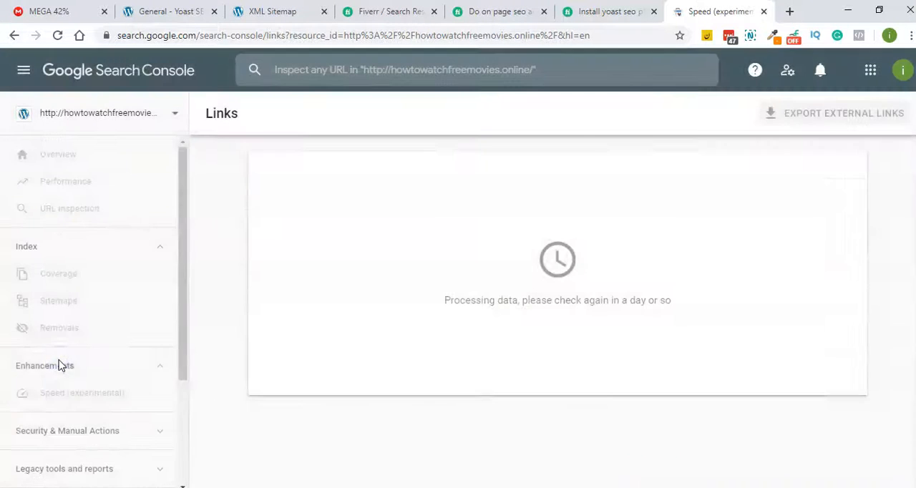
pyautogui.scroll(-3, 99, 272)
pyautogui.scroll(3, 104, 268)
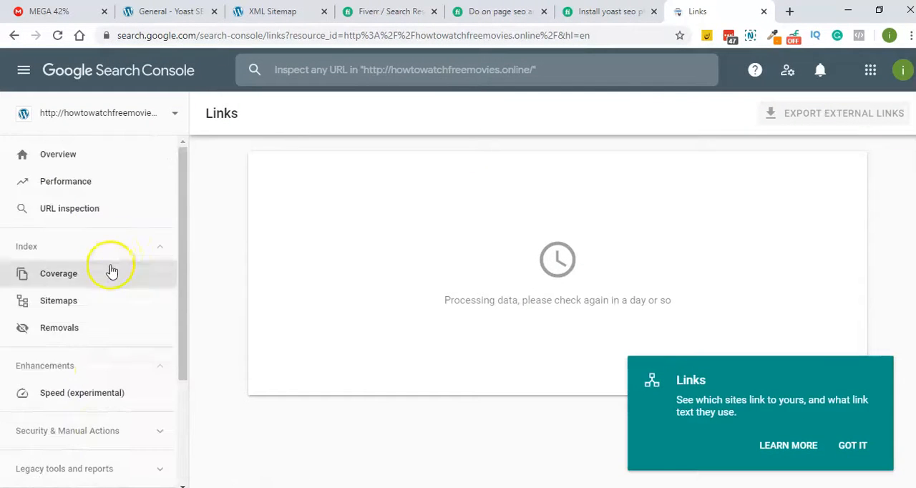
# - Close the Search Console and XML sitemap pages and return to the Yoast SEO general settings in WordPress
pyautogui.click(764, 12)
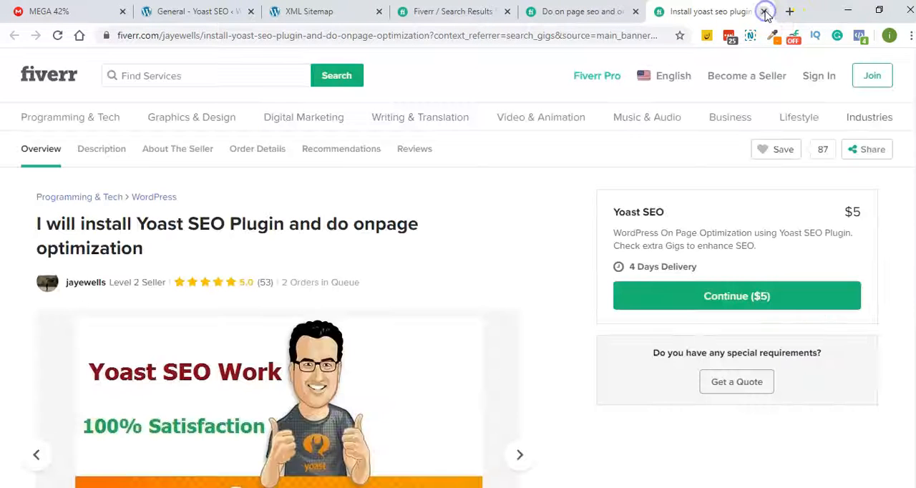
pyautogui.click(300, 11)
pyautogui.click(215, 12)
pyautogui.click(306, 11)
pyautogui.click(379, 14)
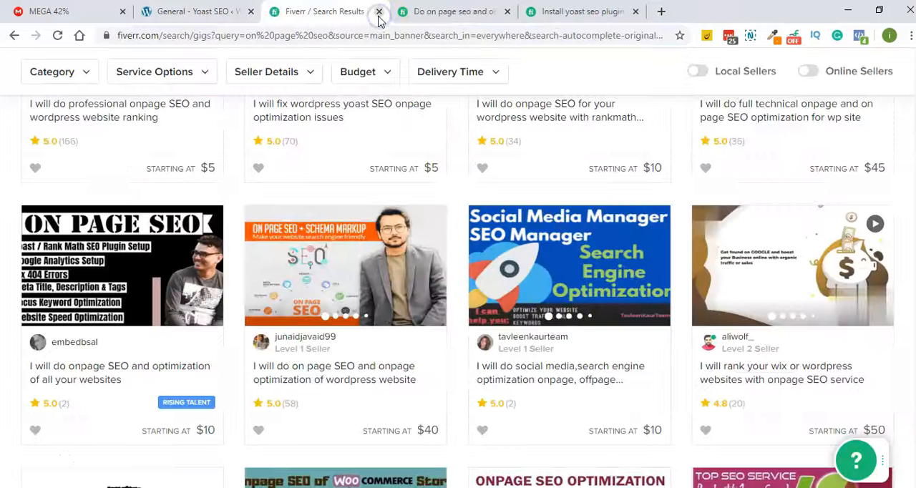
pyautogui.click(207, 11)
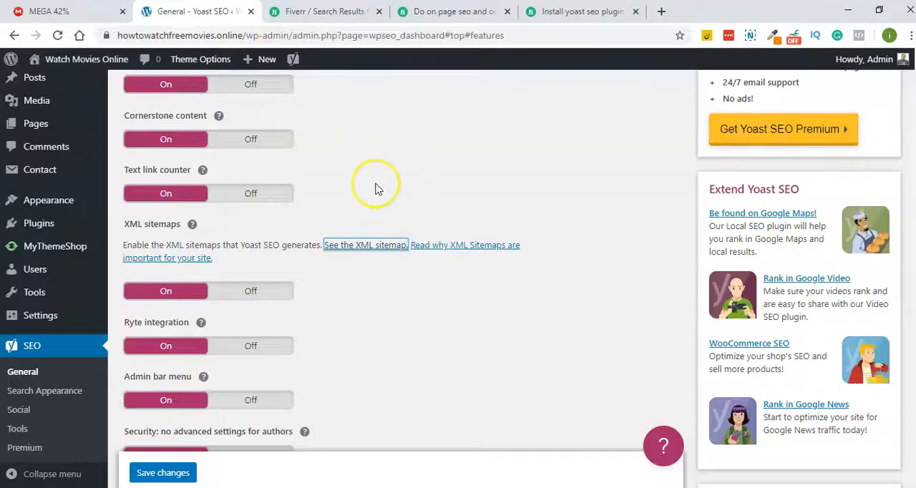
# - Open the list of all WordPress posts and edit the post "15+ Sites to Watch Free Movies Online Without Sign Up"
pyautogui.scroll(-2, 378, 188)
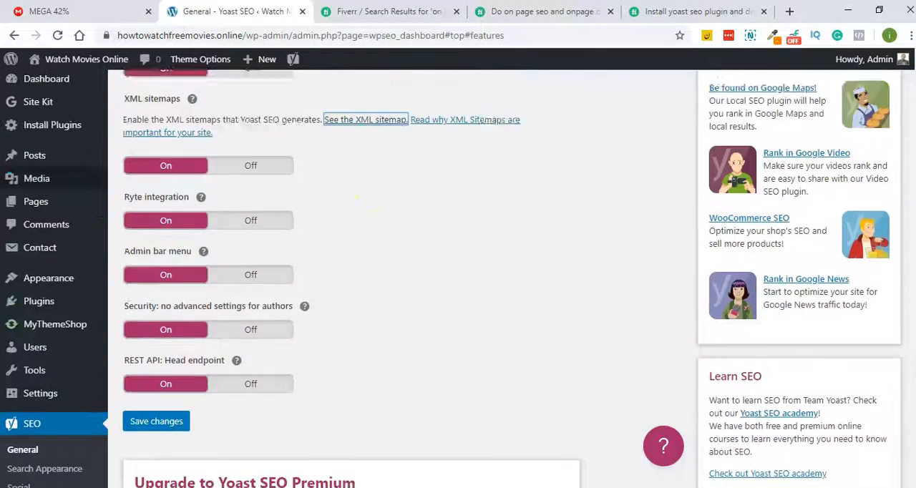
pyautogui.scroll(3, 86, 188)
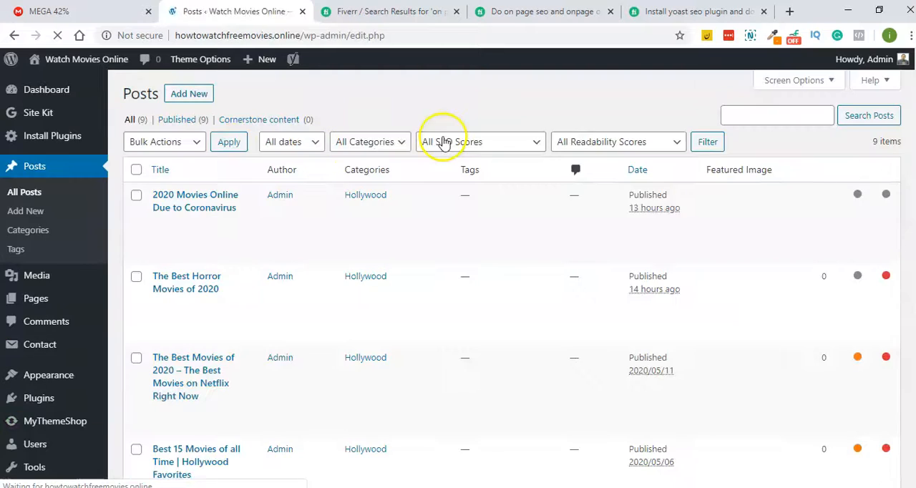
pyautogui.scroll(-5, 322, 168)
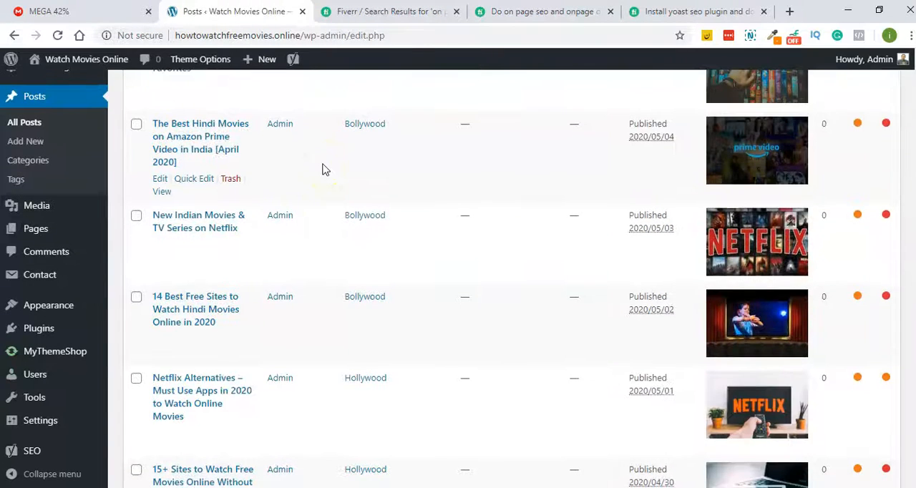
pyautogui.scroll(-3, 322, 169)
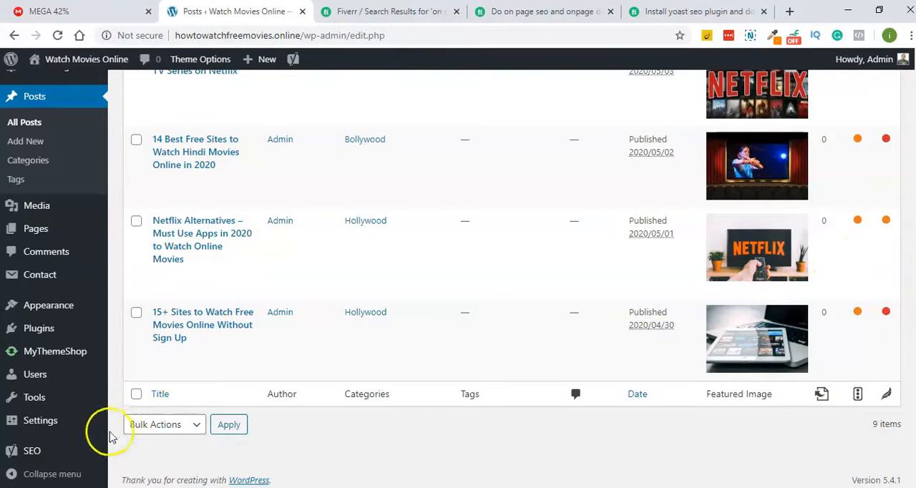
pyautogui.click(161, 355)
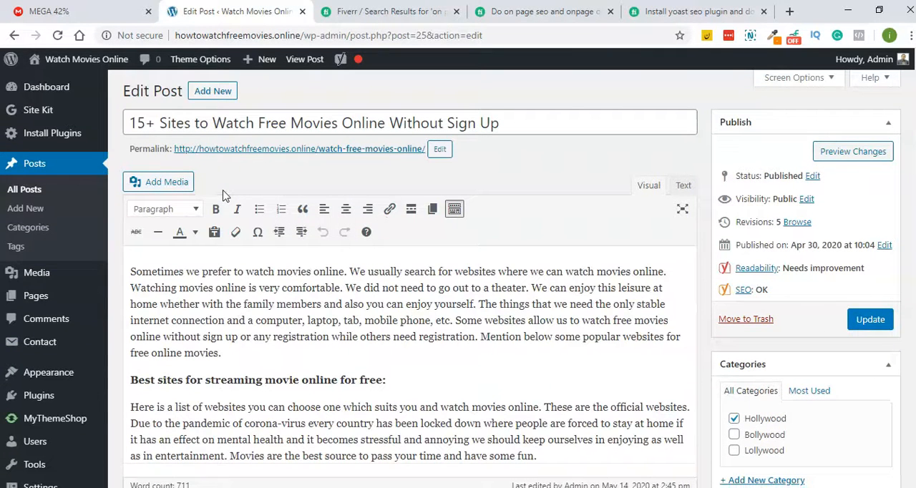
# - Look through the post's content and its Yoast SEO box, and expand the SEO analysis for the focus keyphrase
pyautogui.scroll(-5, 409, 204)
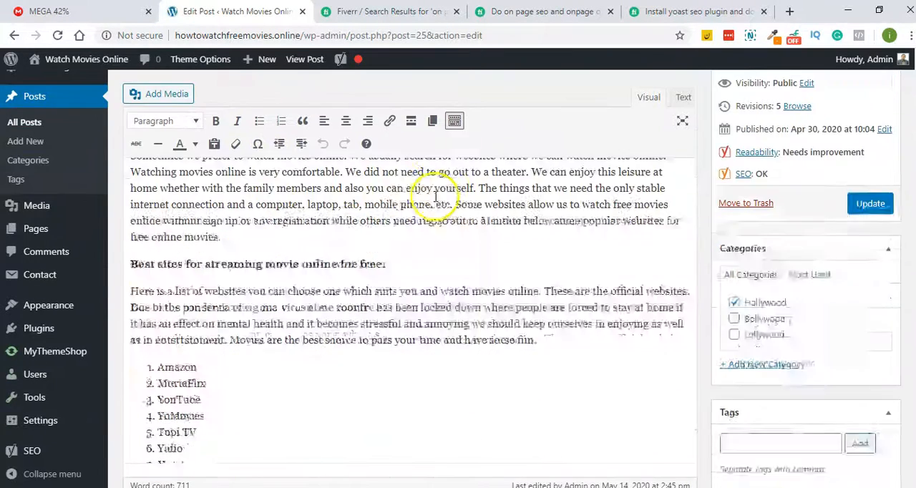
pyautogui.scroll(-6, 436, 197)
pyautogui.scroll(10, 437, 208)
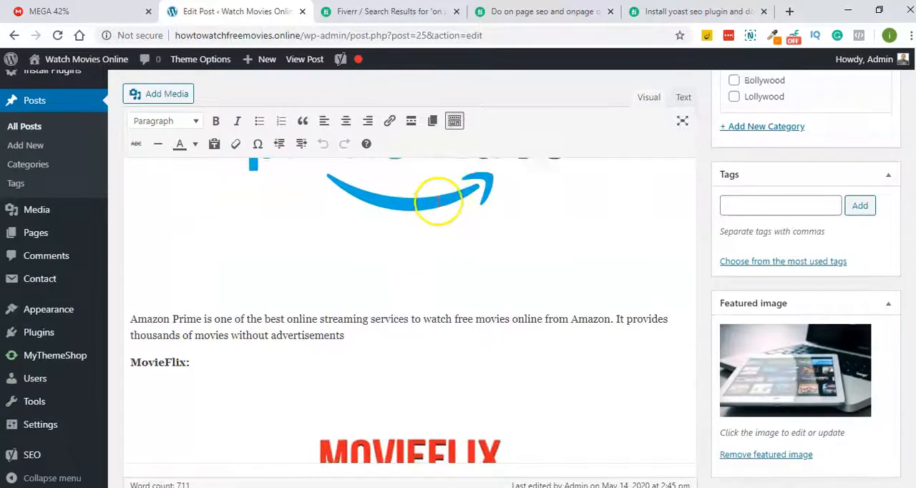
pyautogui.scroll(2, 437, 214)
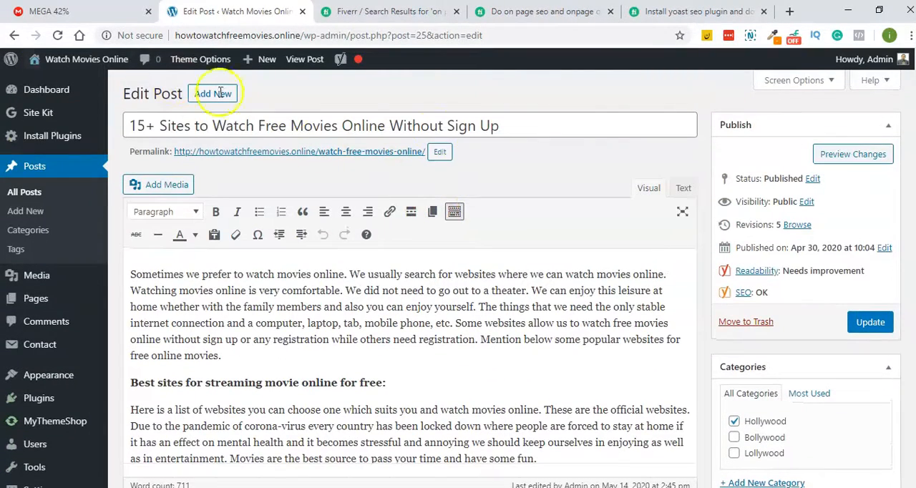
pyautogui.scroll(-15, 578, 172)
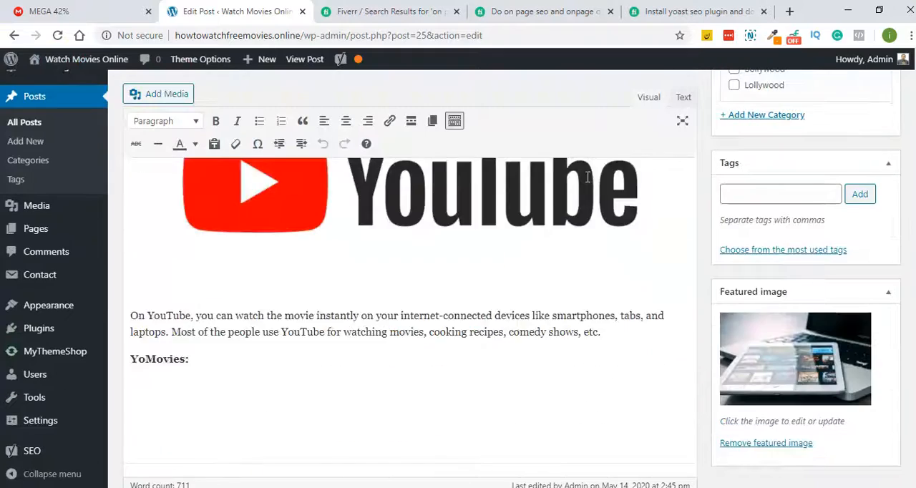
pyautogui.scroll(-20, 597, 187)
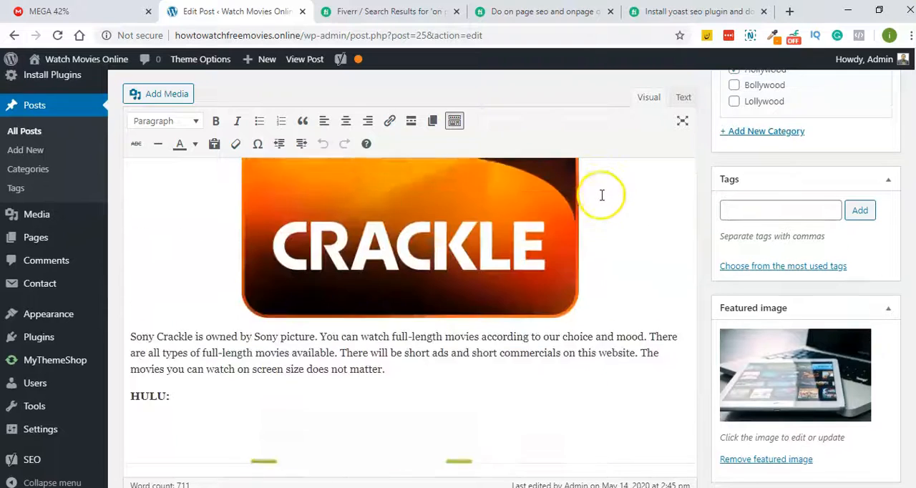
pyautogui.scroll(-15, 654, 260)
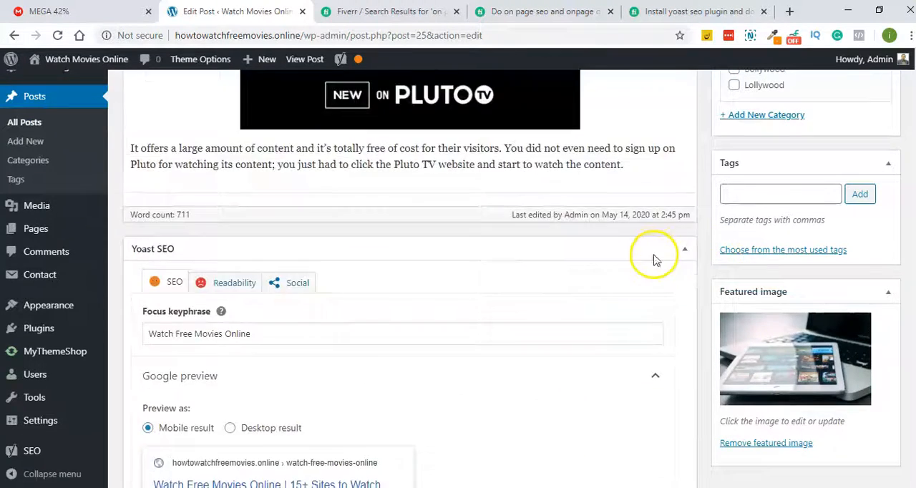
pyautogui.scroll(2, 654, 259)
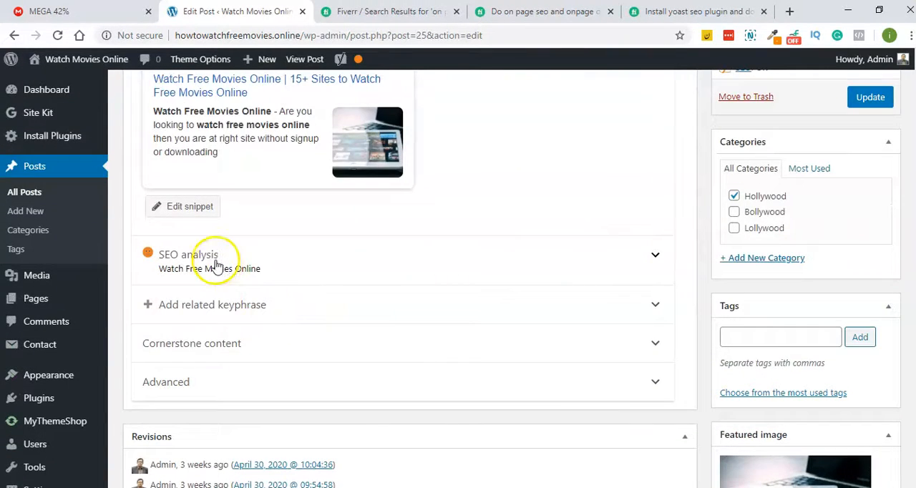
pyautogui.click(216, 266)
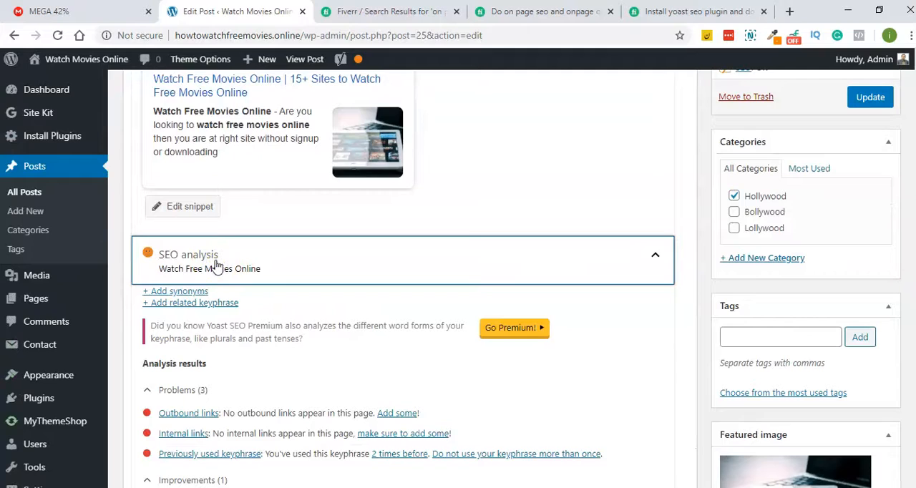
pyautogui.scroll(2, 347, 394)
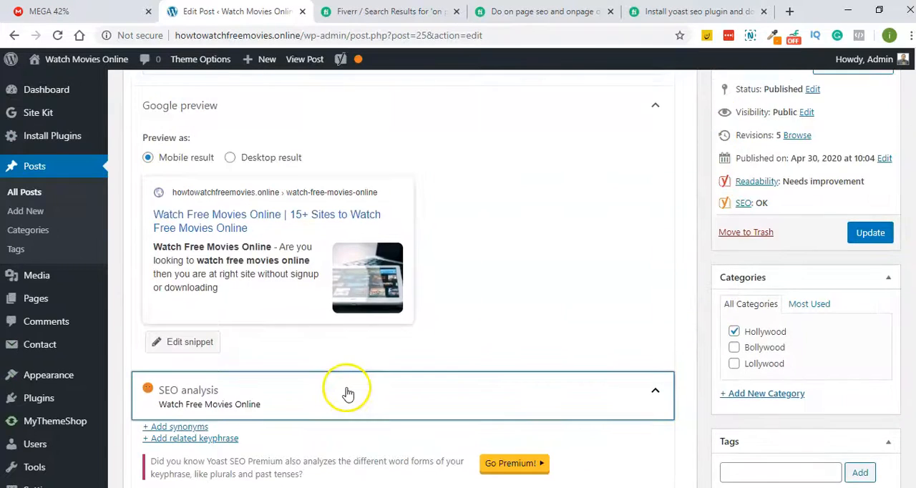
# - Review the post's focus keyphrase, Google preview and the problems, improvements and good results in its SEO analysis
pyautogui.scroll(-4, 347, 393)
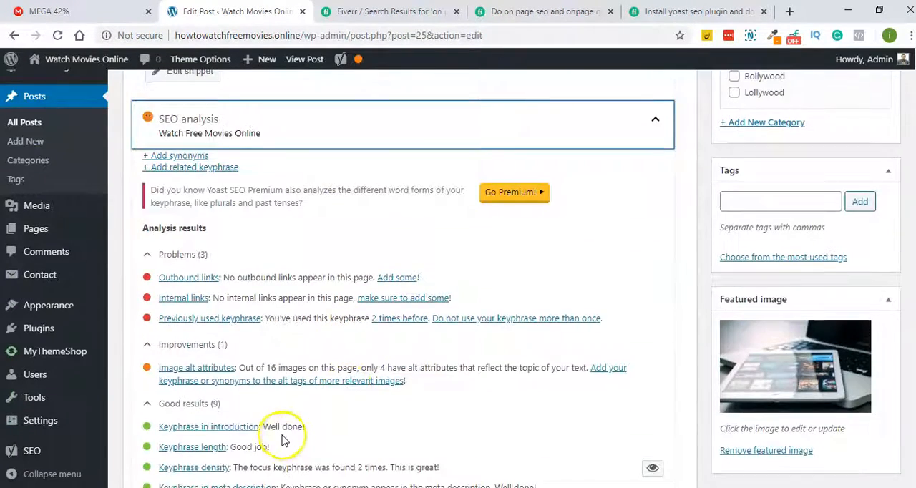
pyautogui.scroll(-2, 194, 423)
pyautogui.scroll(5, 179, 382)
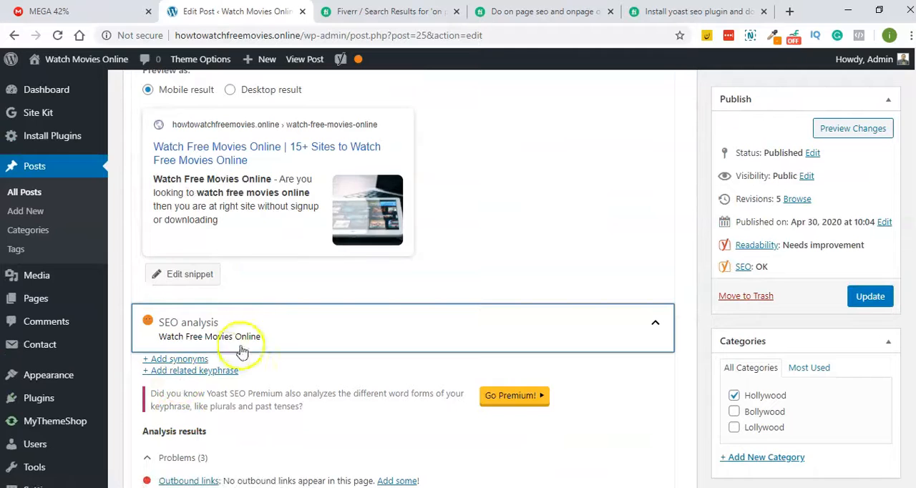
pyautogui.scroll(1, 245, 319)
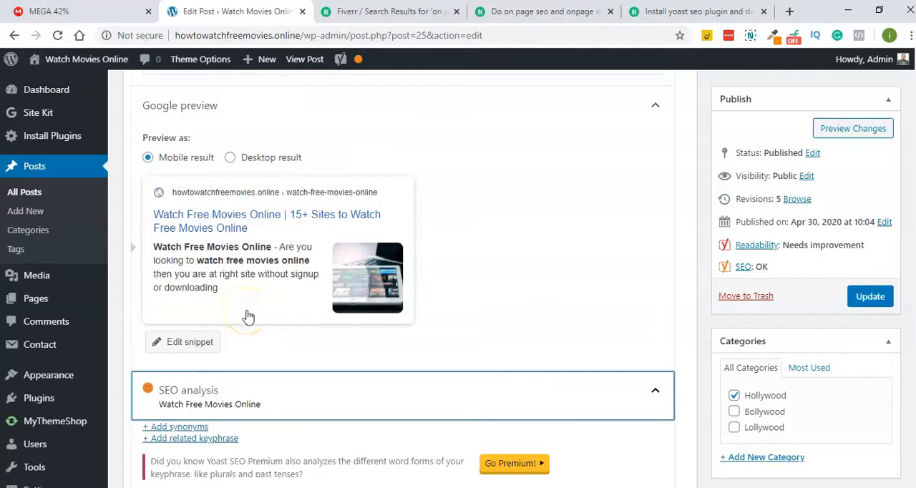
pyautogui.scroll(2, 248, 317)
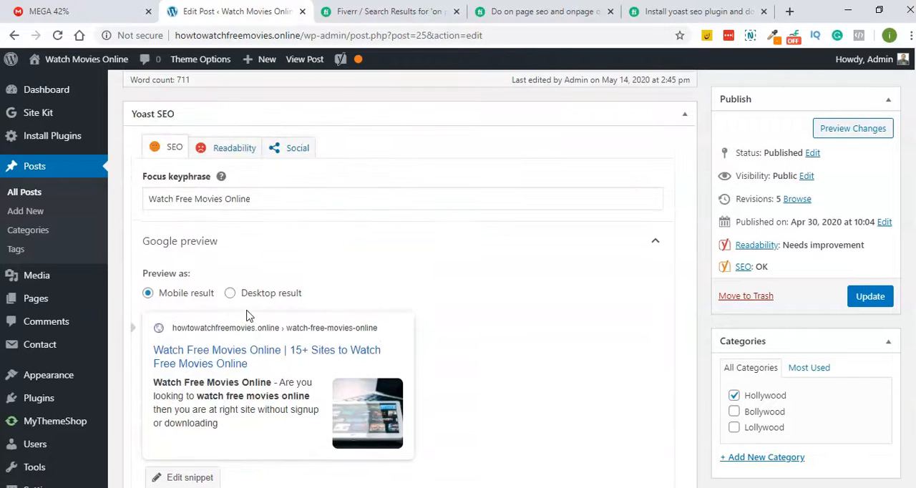
pyautogui.click(251, 193)
pyautogui.doubleClick(251, 194)
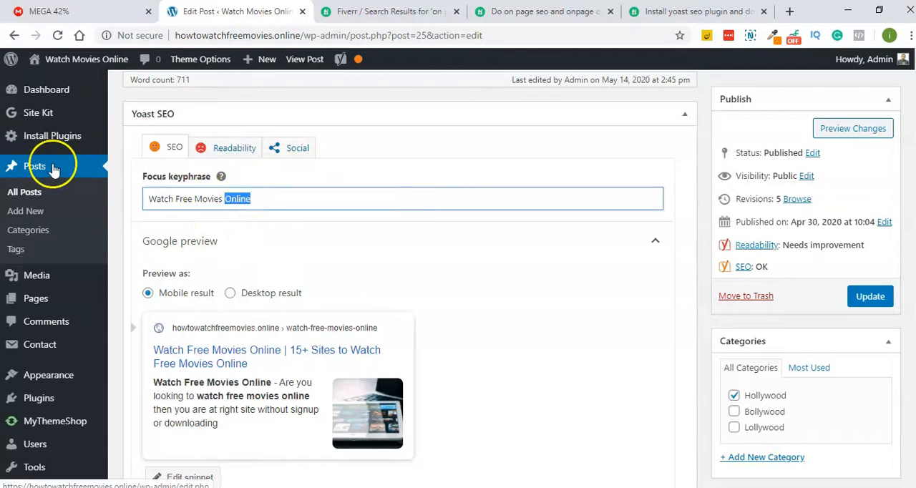
pyautogui.click(270, 220)
pyautogui.scroll(-5, 277, 201)
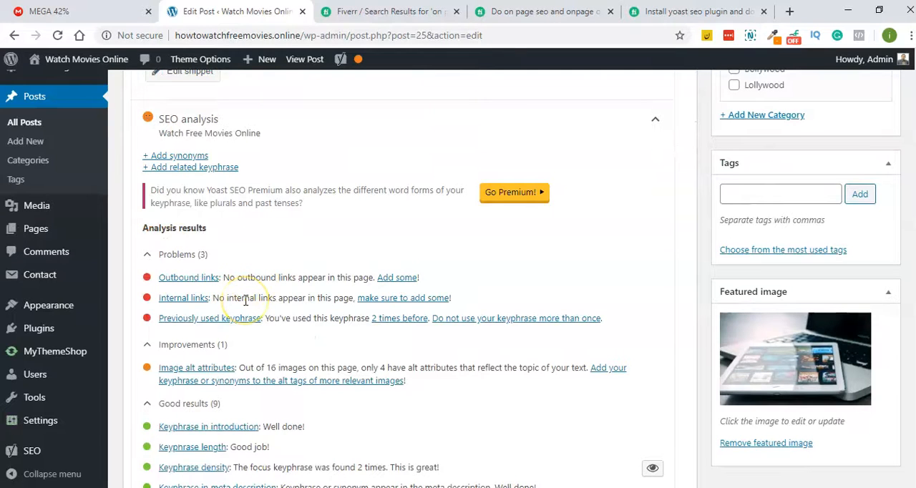
pyautogui.scroll(-1, 245, 300)
# - Return to the list of all posts and edit the post "2020 Movies Online Due to Coronavirus"
pyautogui.click(35, 97)
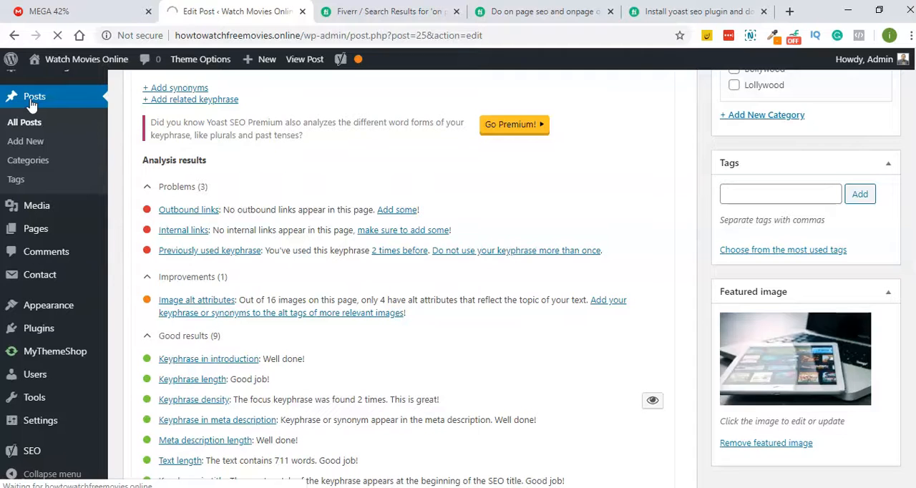
pyautogui.scroll(6, 122, 262)
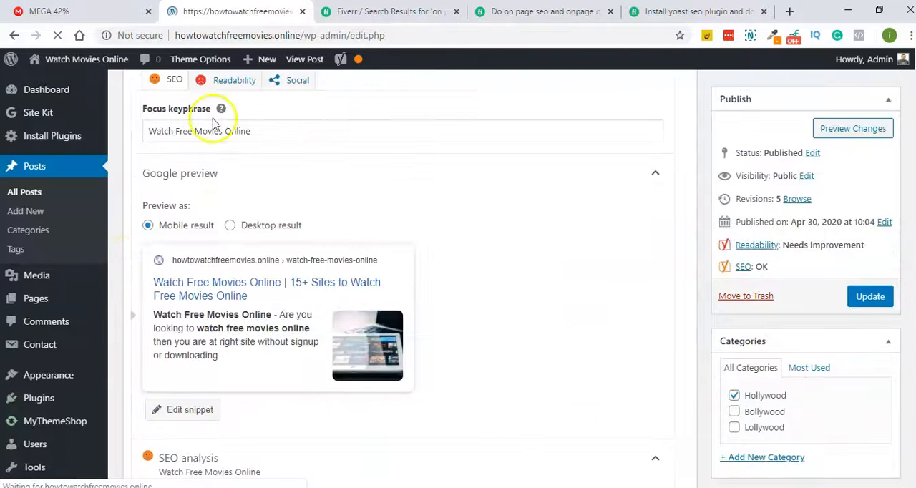
pyautogui.click(154, 224)
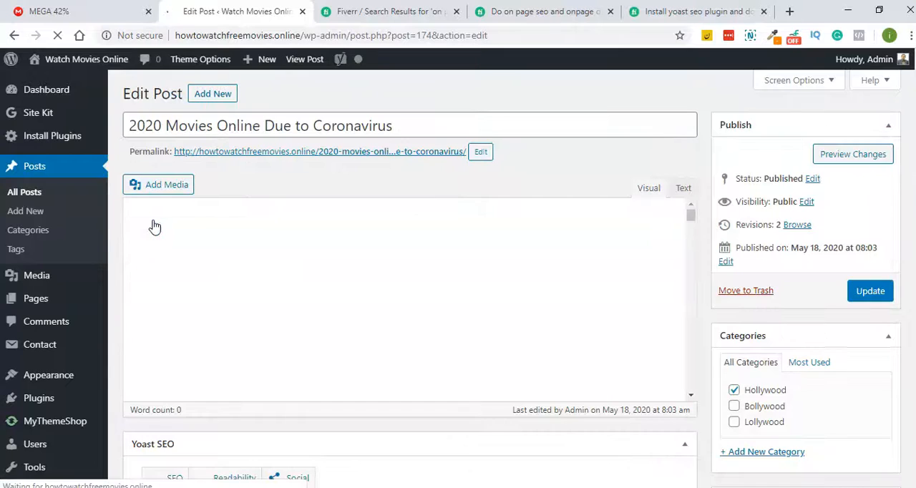
# - Look through the post's content and the Google preview in its Yoast SEO box
pyautogui.scroll(-4, 374, 276)
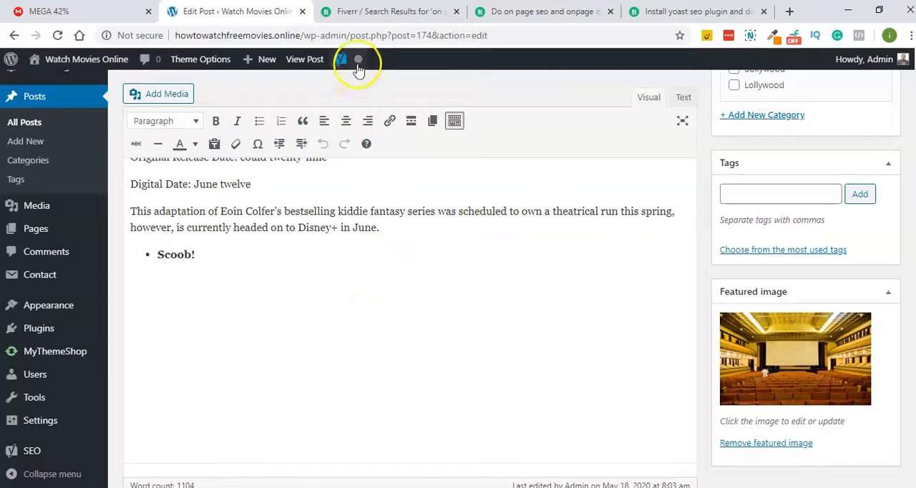
pyautogui.scroll(-10, 361, 286)
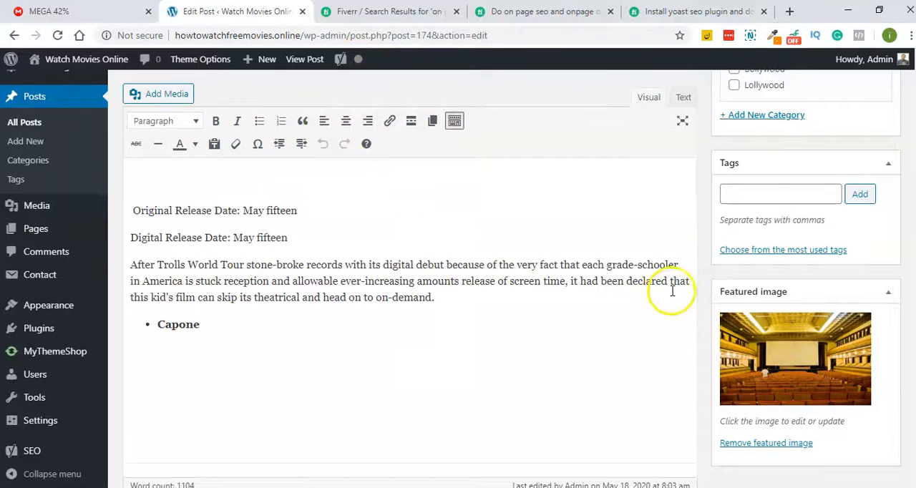
pyautogui.scroll(-15, 589, 309)
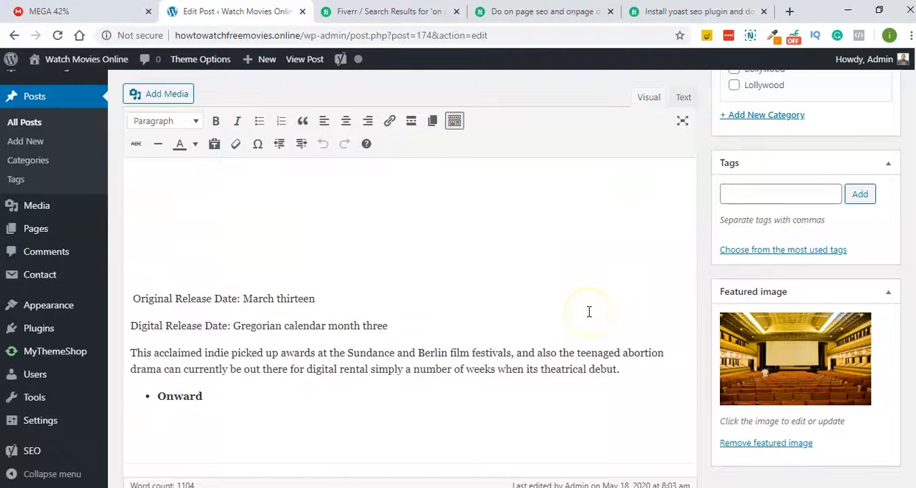
pyautogui.scroll(-15, 589, 313)
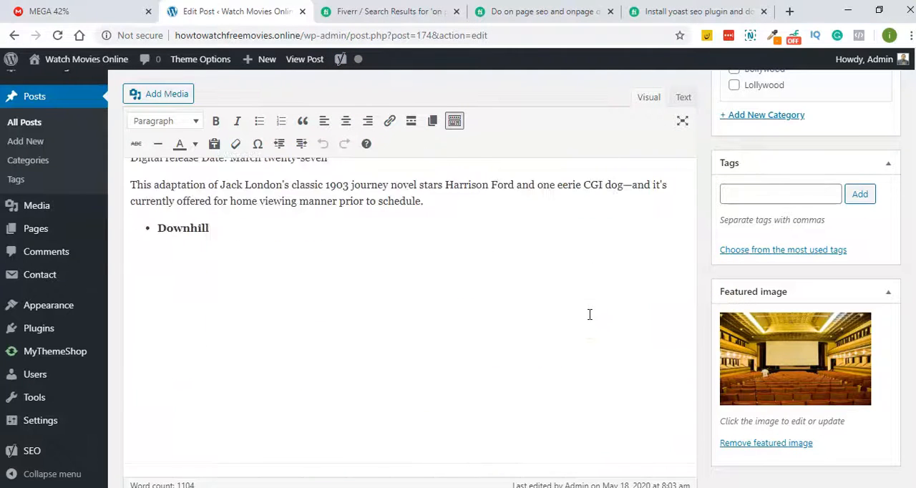
pyautogui.scroll(-15, 398, 323)
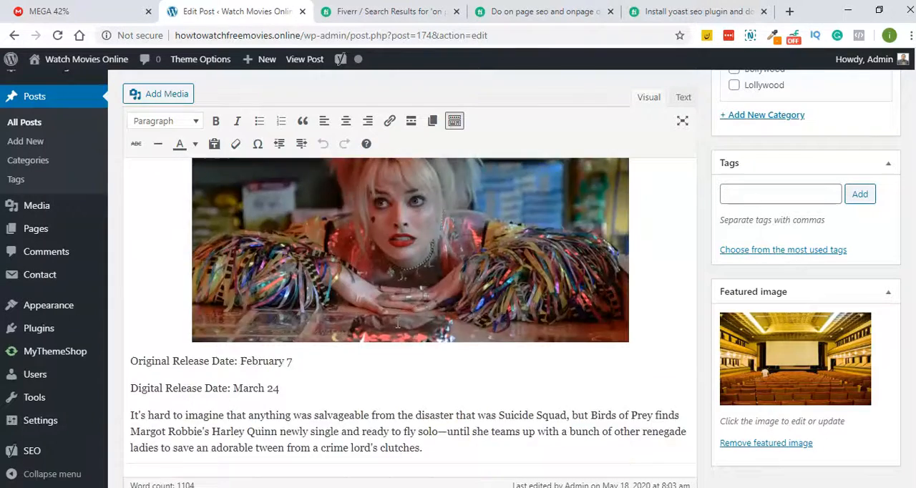
pyautogui.scroll(-5, 398, 323)
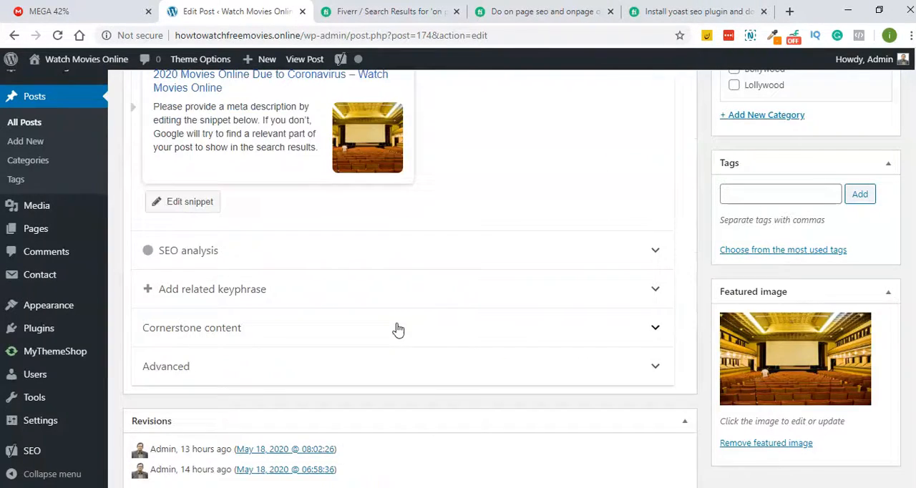
pyautogui.scroll(1, 398, 329)
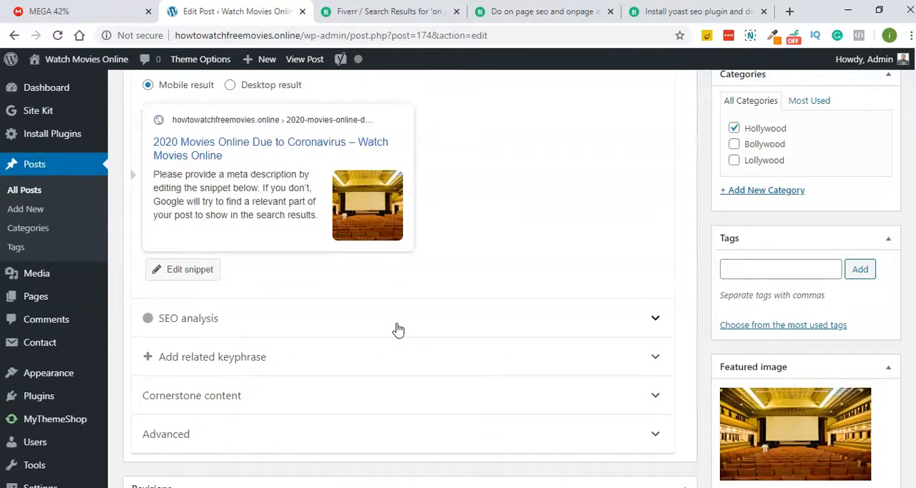
pyautogui.scroll(-1, 398, 329)
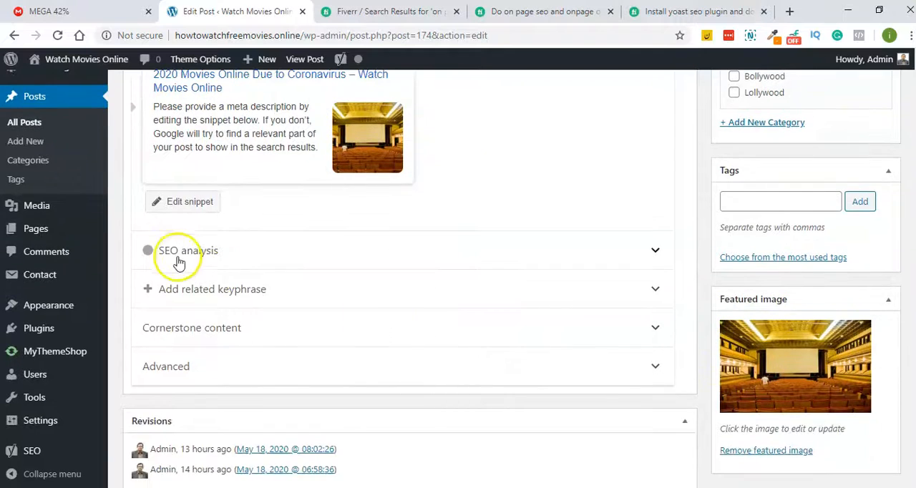
# - Expand the post's SEO analysis and review the listed problems, improvements and good results
pyautogui.click(180, 255)
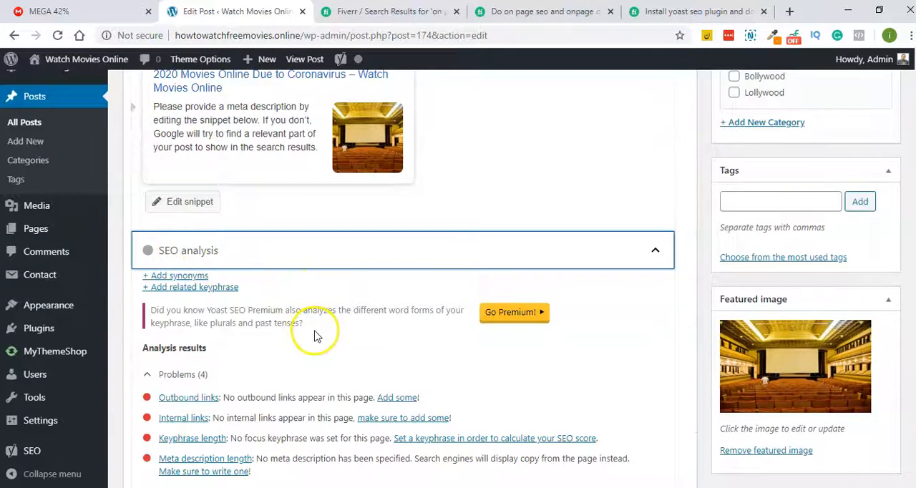
pyautogui.scroll(-5, 307, 351)
pyautogui.scroll(-1, 263, 365)
pyautogui.scroll(7, 262, 360)
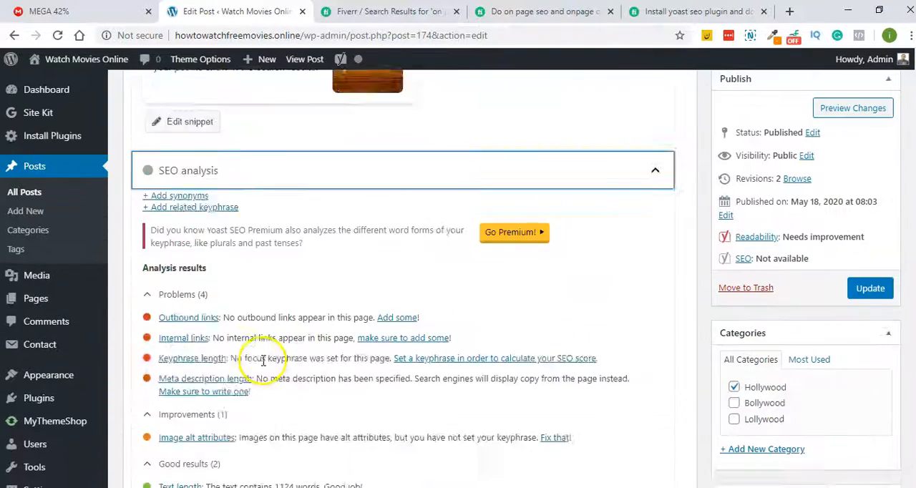
# - Set the post's focus keyphrase to "Watch Free Movies Online" and update the post
pyautogui.scroll(-1, 277, 353)
pyautogui.scroll(5, 278, 393)
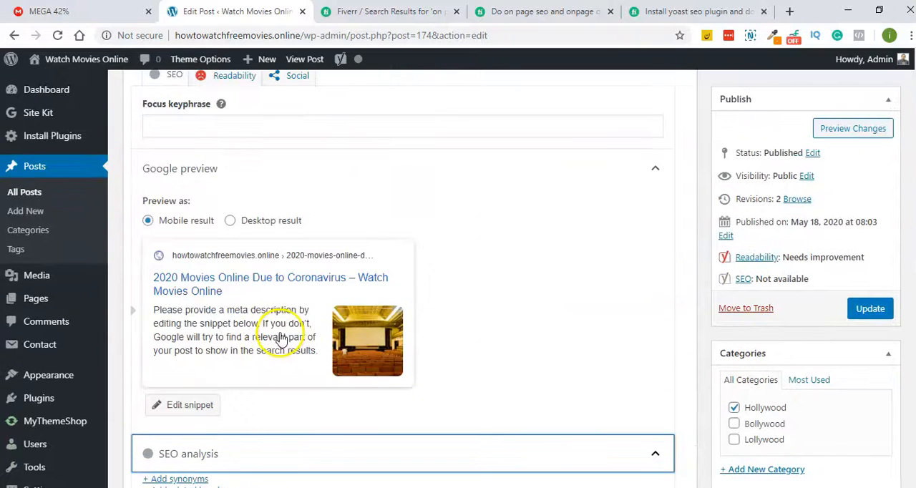
pyautogui.click(241, 255)
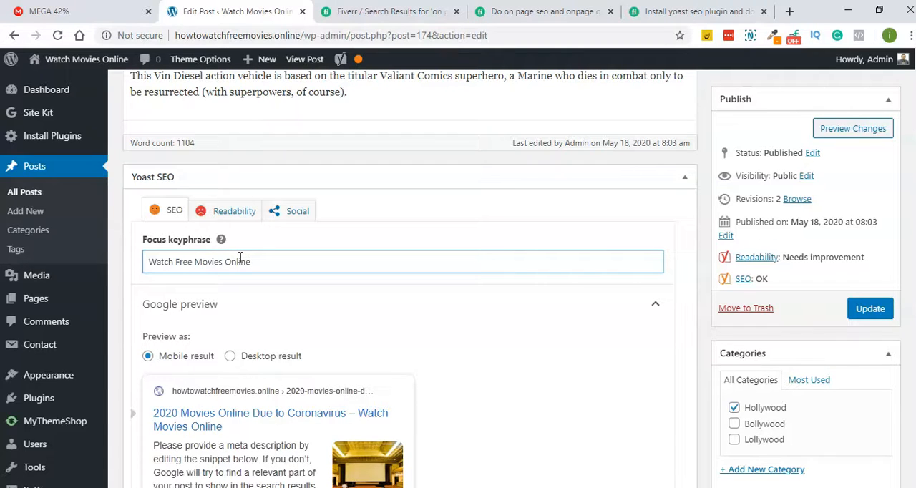
pyautogui.press('Return')
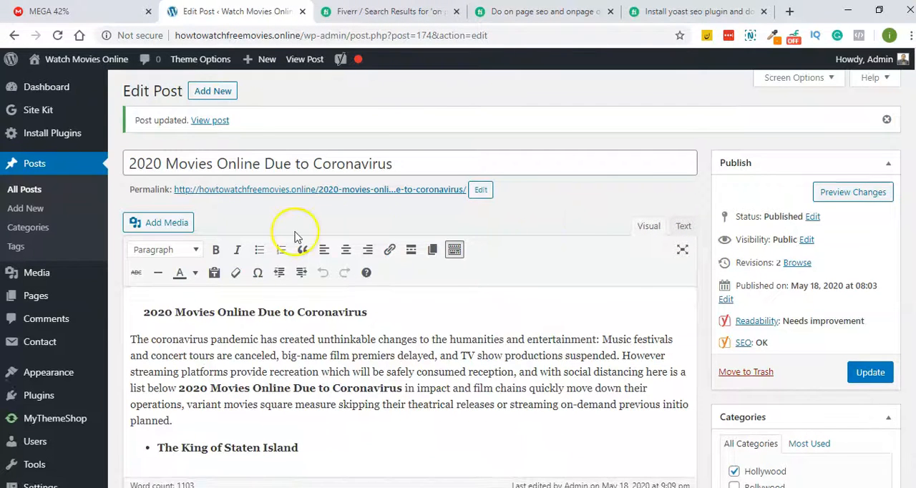
# - Expand the updated post's SEO analysis for the new focus keyphrase and review its results
pyautogui.scroll(-1, 307, 368)
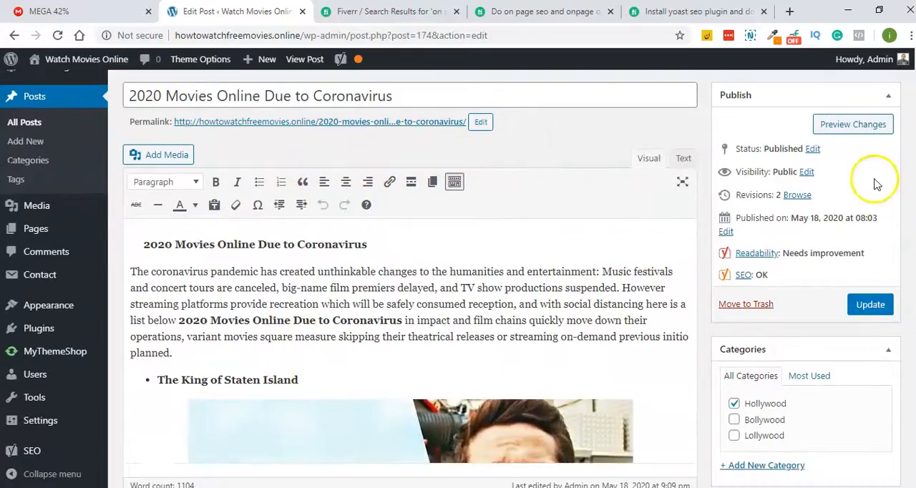
pyautogui.scroll(-5, 613, 236)
pyautogui.scroll(-15, 625, 265)
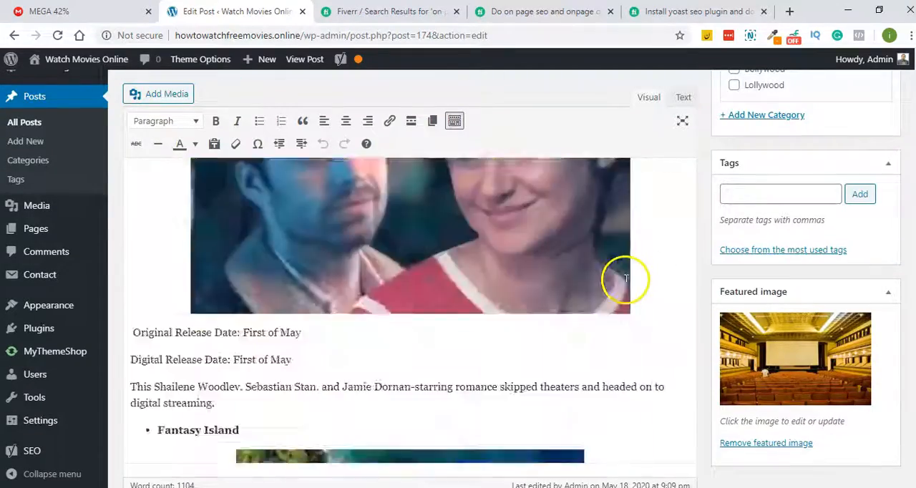
pyautogui.scroll(-15, 625, 284)
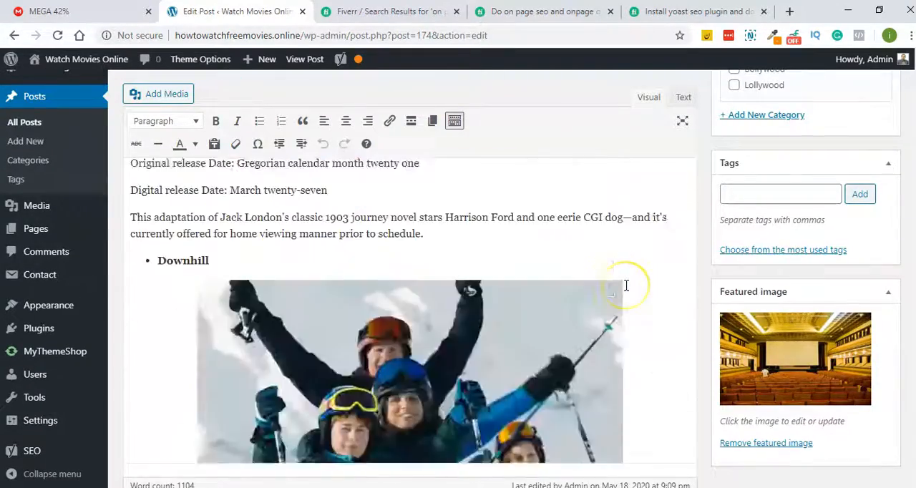
pyautogui.scroll(-15, 625, 287)
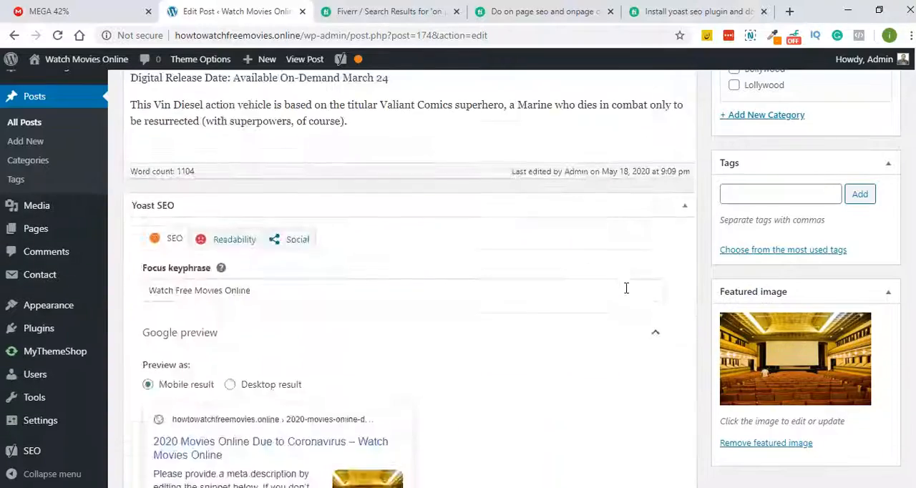
pyautogui.scroll(3, 627, 293)
pyautogui.click(280, 367)
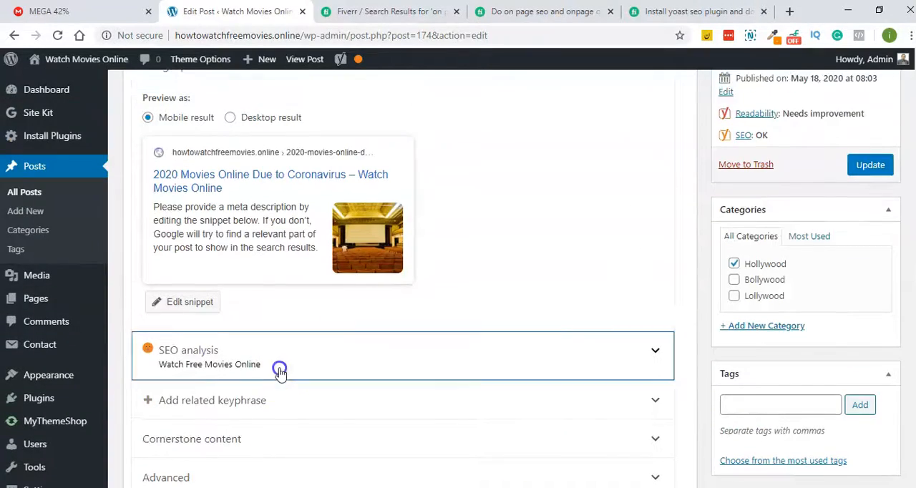
pyautogui.scroll(-6, 444, 255)
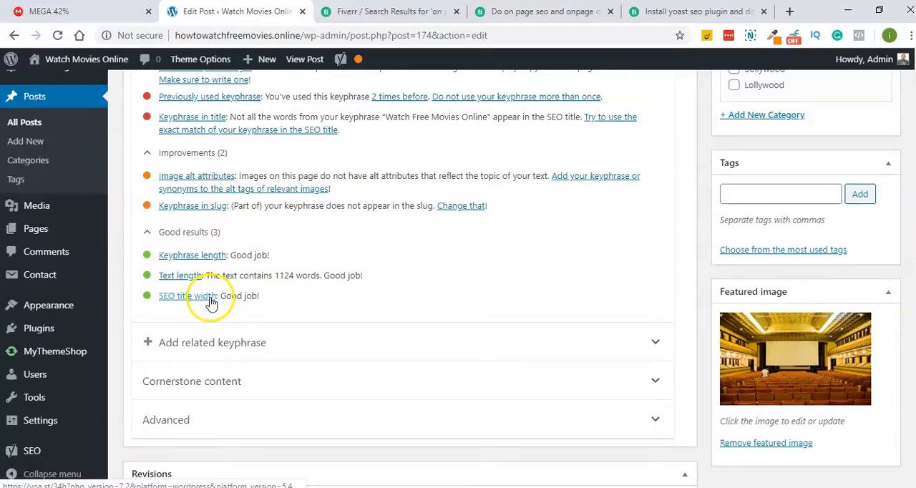
# - Go back through the post's content to its title and highlight the whole title
pyautogui.scroll(20, 210, 300)
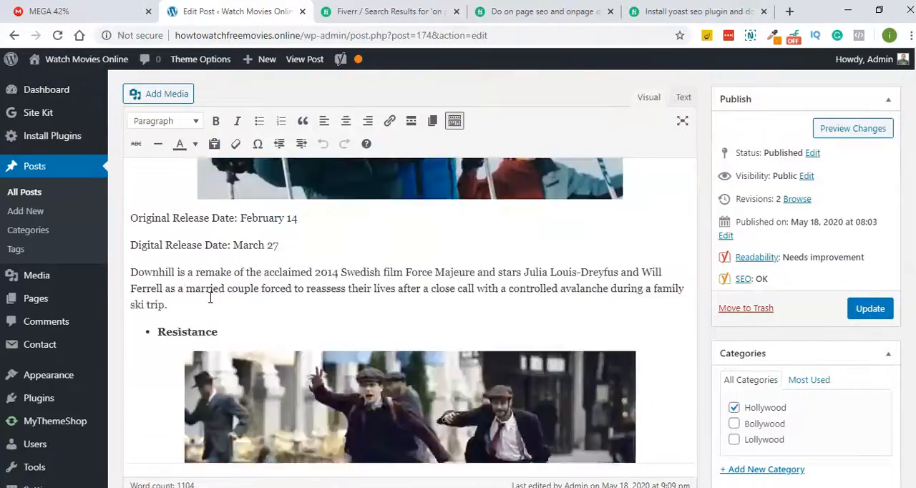
pyautogui.scroll(20, 210, 301)
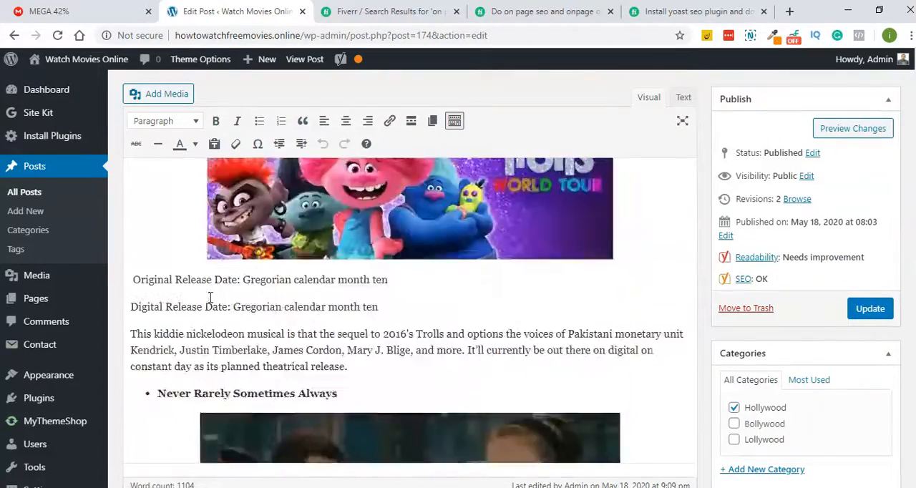
pyautogui.scroll(20, 210, 301)
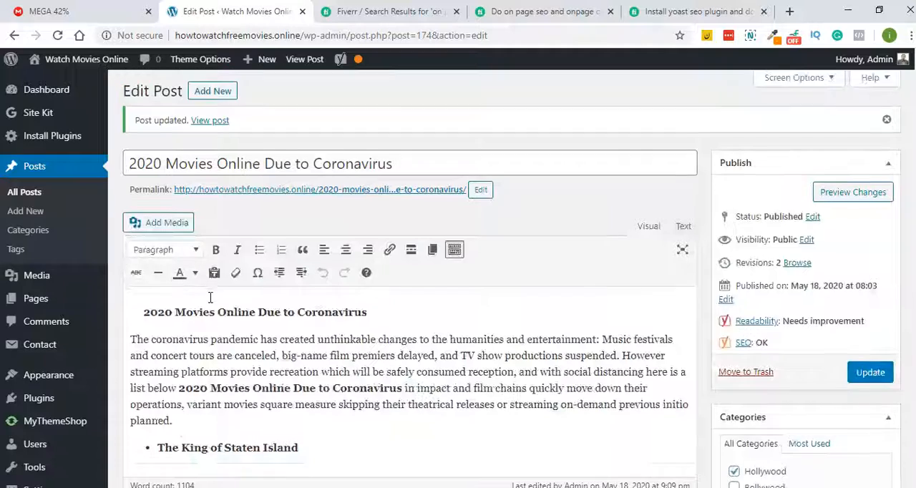
pyautogui.moveTo(405, 167); pyautogui.dragTo(125, 157)
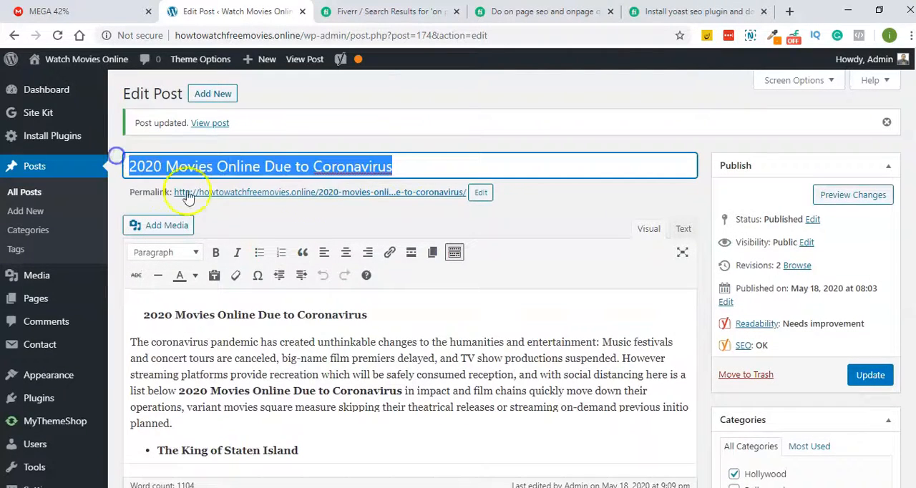
# - Examine the SEO analysis results again and highlight the text length result
pyautogui.scroll(-20, 894, 348)
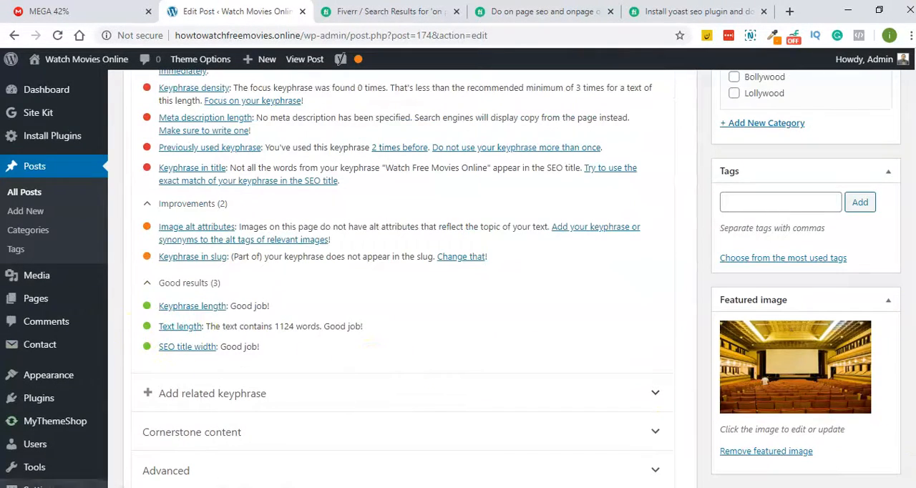
pyautogui.click(281, 326)
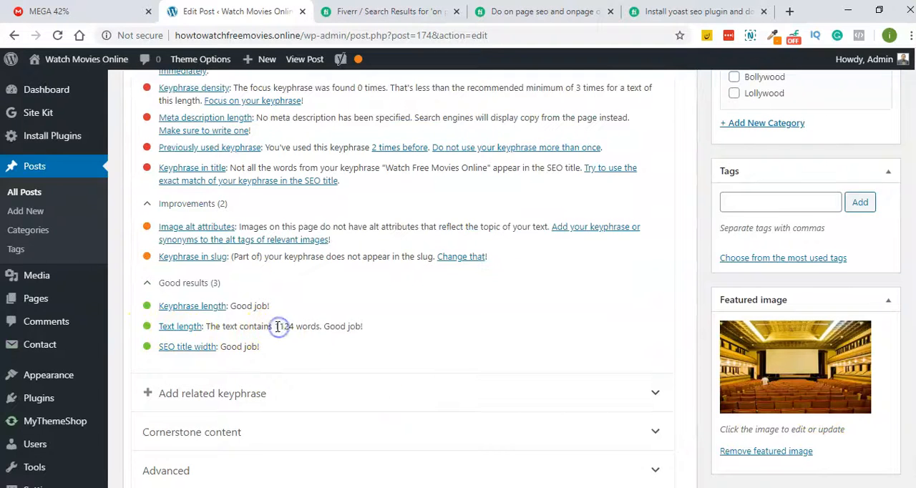
pyautogui.moveTo(298, 330); pyautogui.dragTo(317, 337)
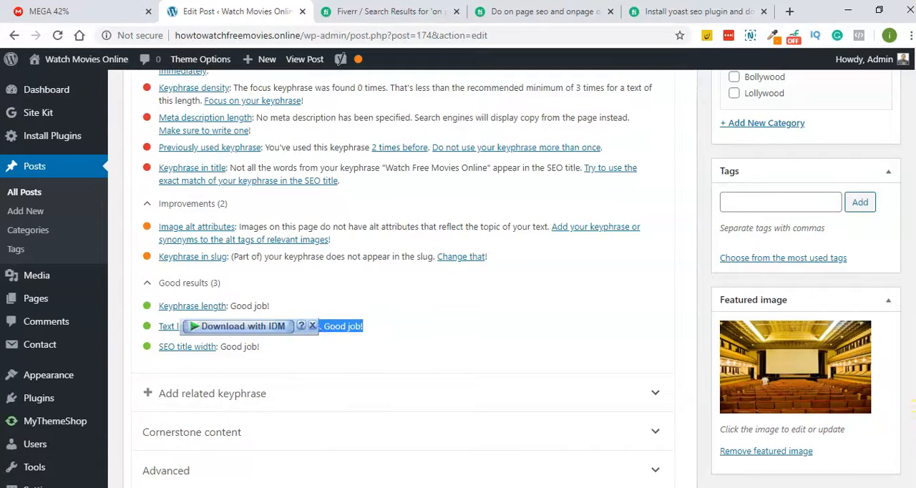
# - Review the SEO analysis problems, improvements and good results against the post's focus keyphrase
pyautogui.scroll(1, 913, 408)
pyautogui.scroll(1, 913, 407)
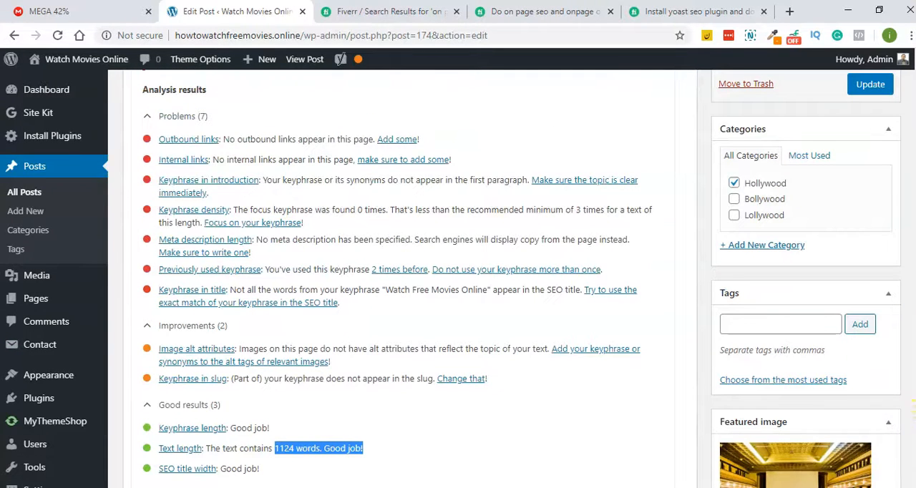
pyautogui.scroll(-1, 913, 408)
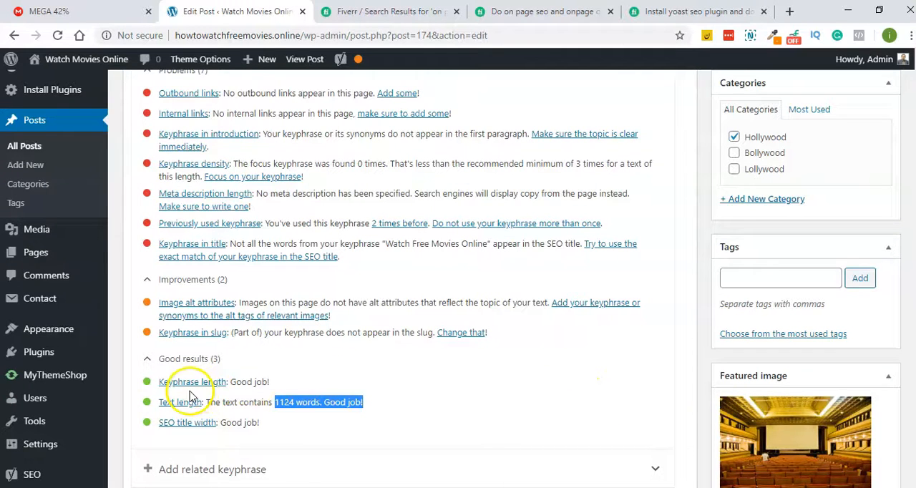
pyautogui.scroll(8, 300, 248)
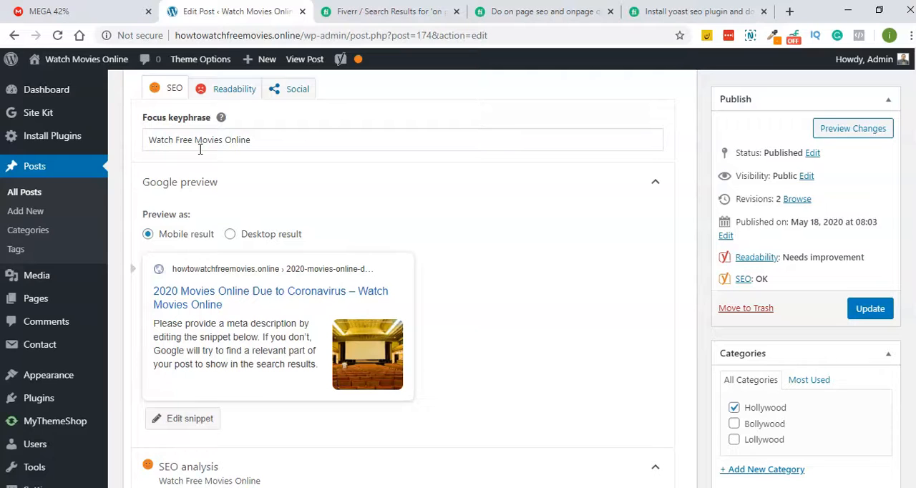
pyautogui.scroll(-6, 448, 202)
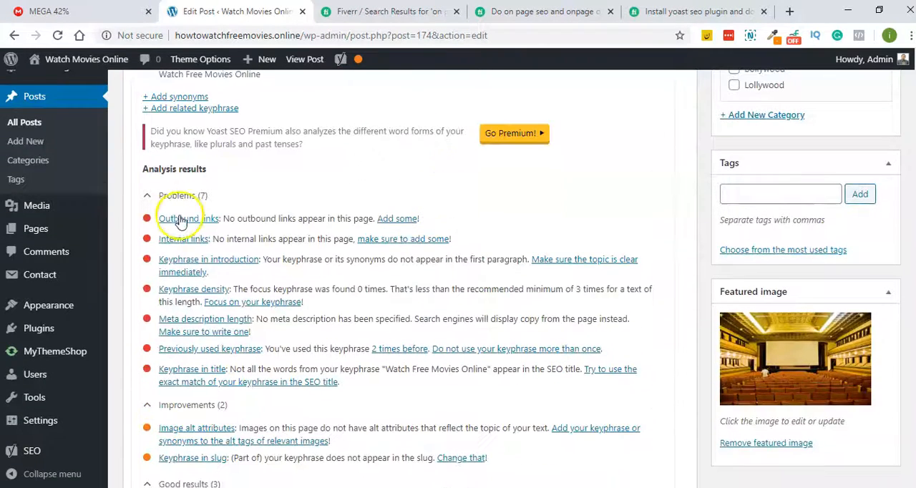
pyautogui.scroll(-3, 182, 218)
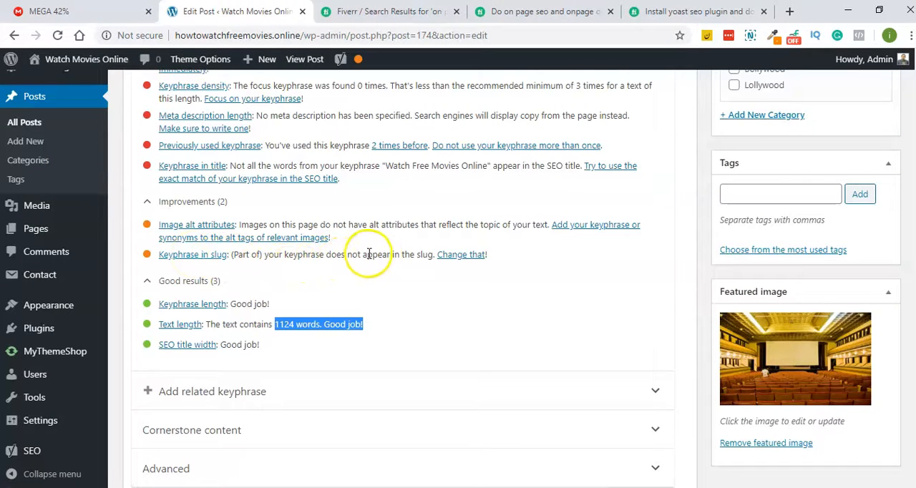
pyautogui.scroll(1, 527, 265)
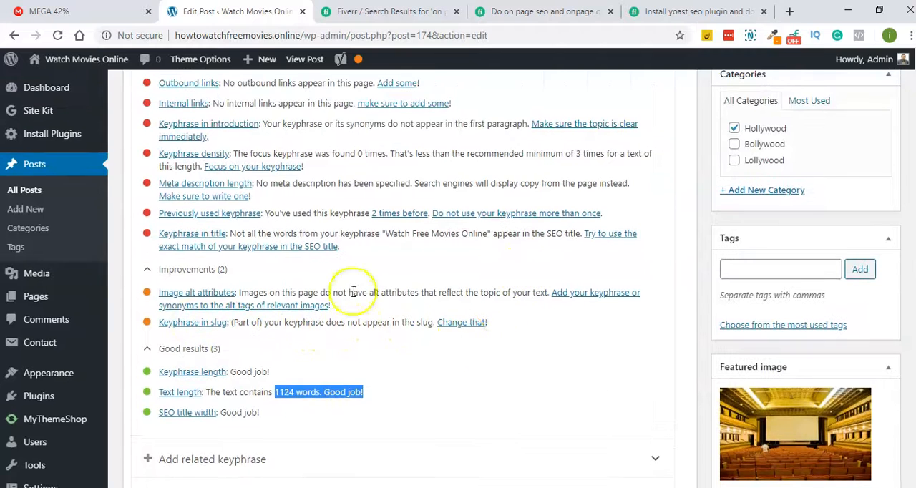
# - Copy the focus keyphrase "Watch Free Movies Online" from the Yoast SEO settings
pyautogui.scroll(15, 353, 292)
pyautogui.scroll(-5, 311, 280)
pyautogui.click(269, 266)
pyautogui.tripleClick(254, 275)
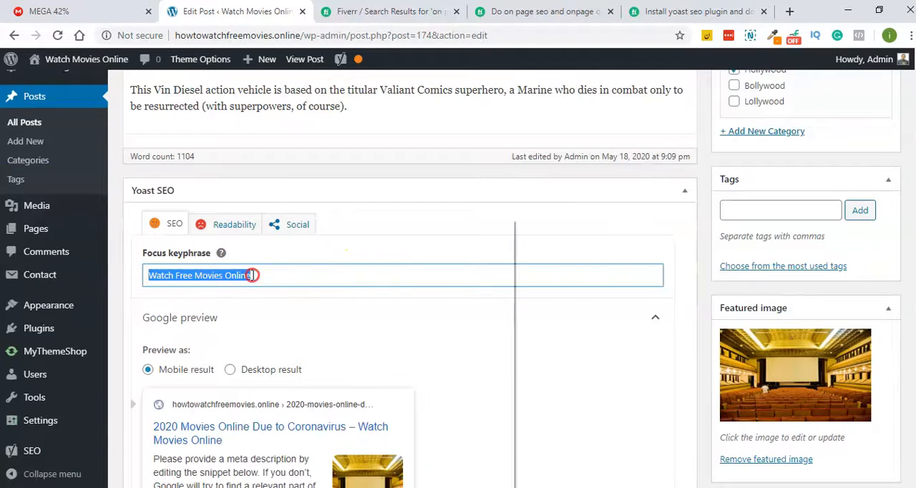
pyautogui.rightClick(251, 275)
pyautogui.click(288, 267)
# - Replace the post's permalink slug with "Watch-Free-Movies-Online" and confirm it
pyautogui.scroll(10, 355, 240)
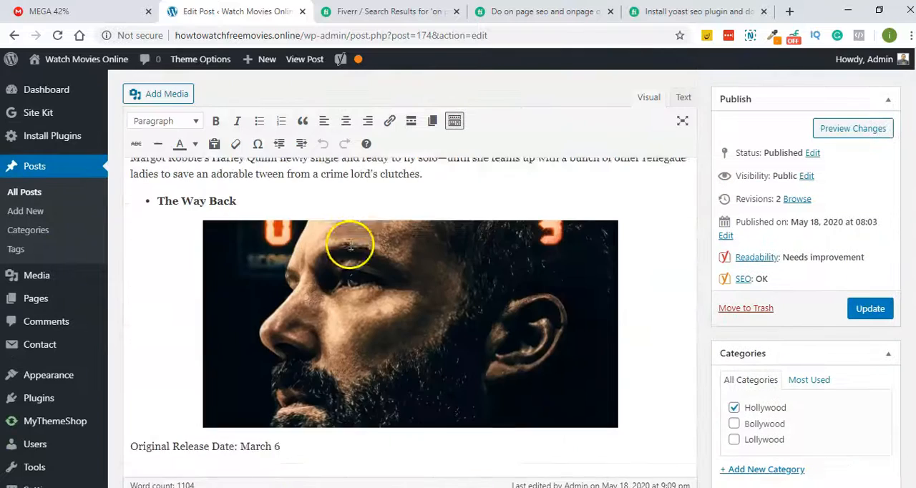
pyautogui.scroll(10, 893, 221)
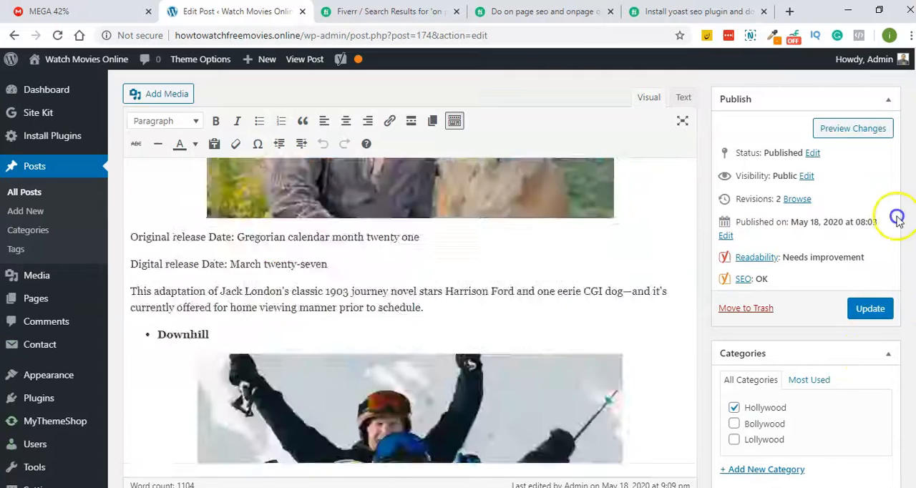
pyautogui.click(480, 192)
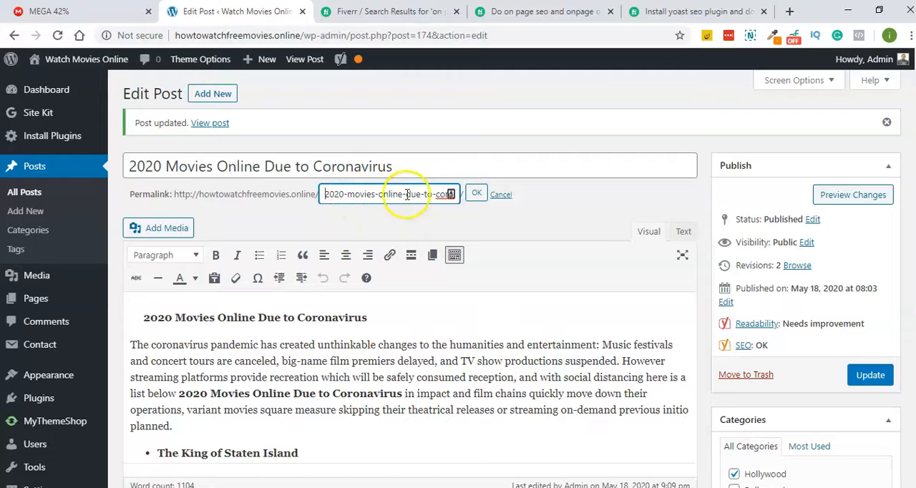
pyautogui.moveTo(435, 194); pyautogui.dragTo(481, 187)
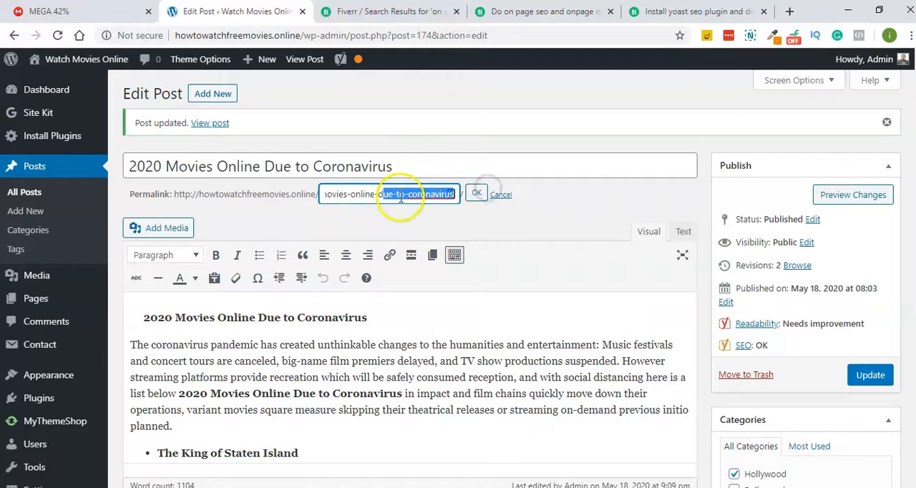
pyautogui.tripleClick(372, 195)
pyautogui.rightClick(373, 195)
pyautogui.click(379, 241)
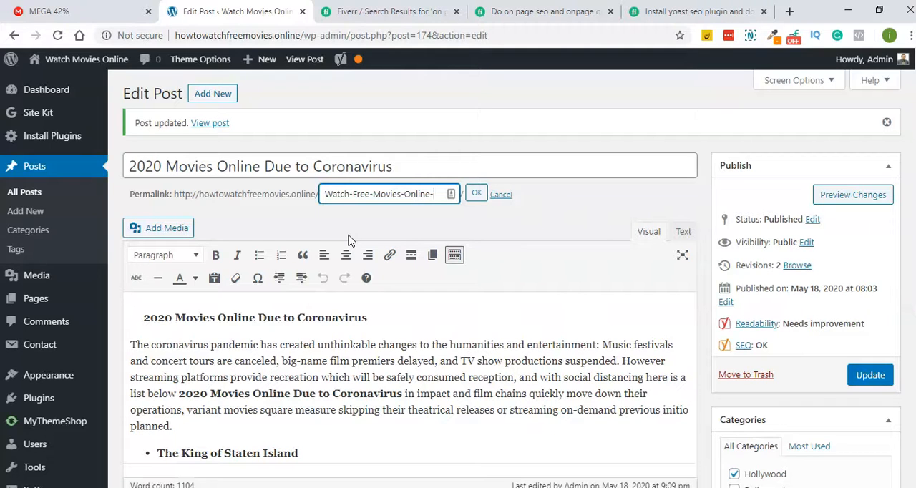
pyautogui.click(495, 196)
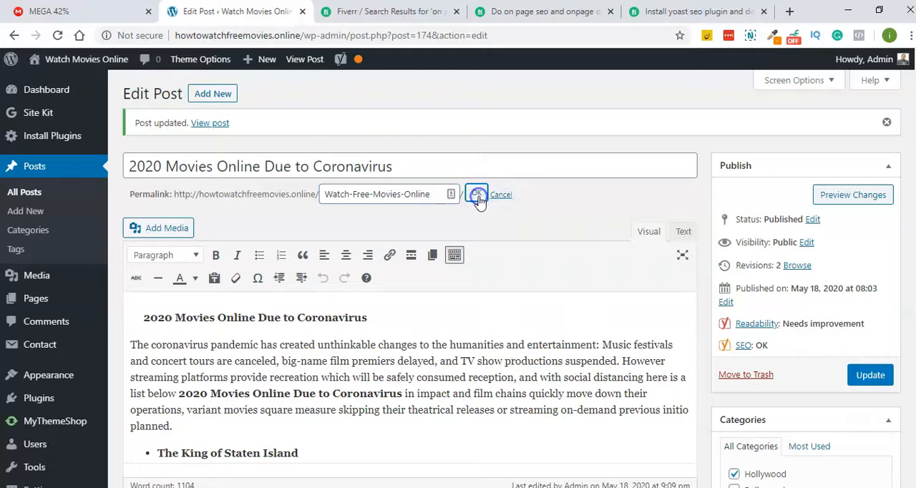
pyautogui.click(477, 197)
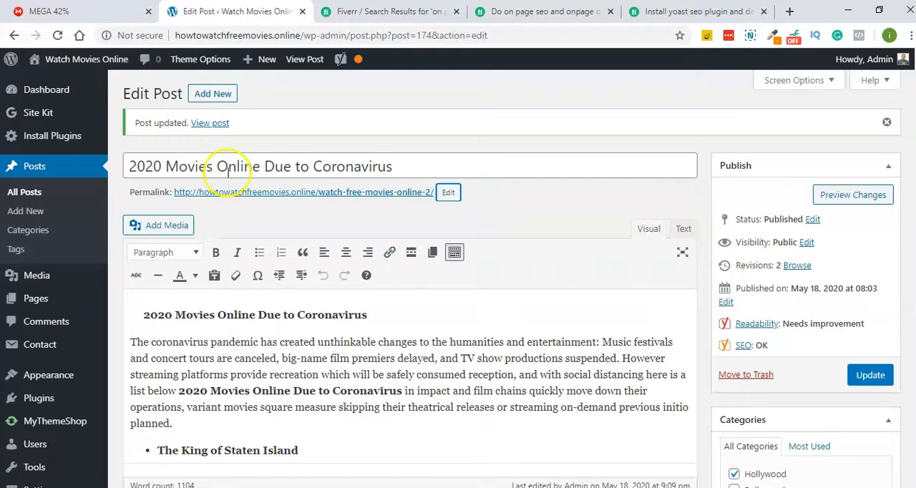
# - Highlight the beginning of the post title and examine the SEO analysis results for the new slug
pyautogui.moveTo(131, 167); pyautogui.dragTo(234, 169)
pyautogui.click(371, 232)
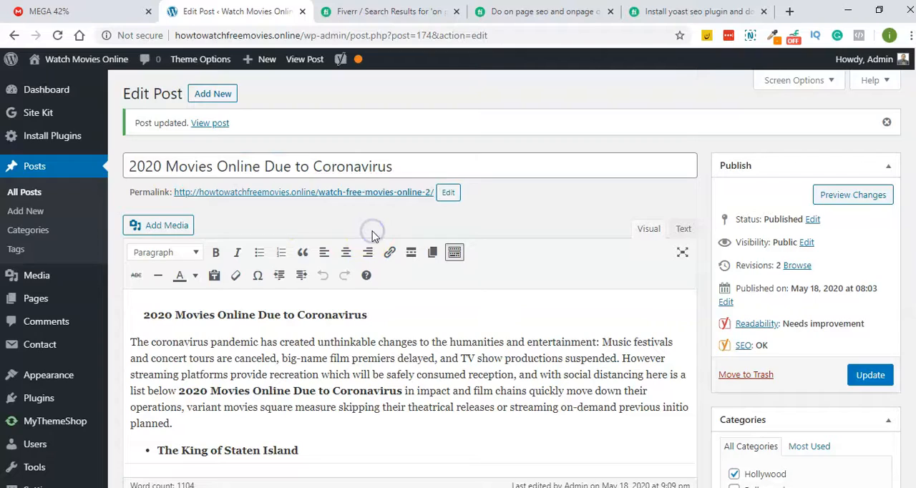
pyautogui.scroll(-4, 369, 343)
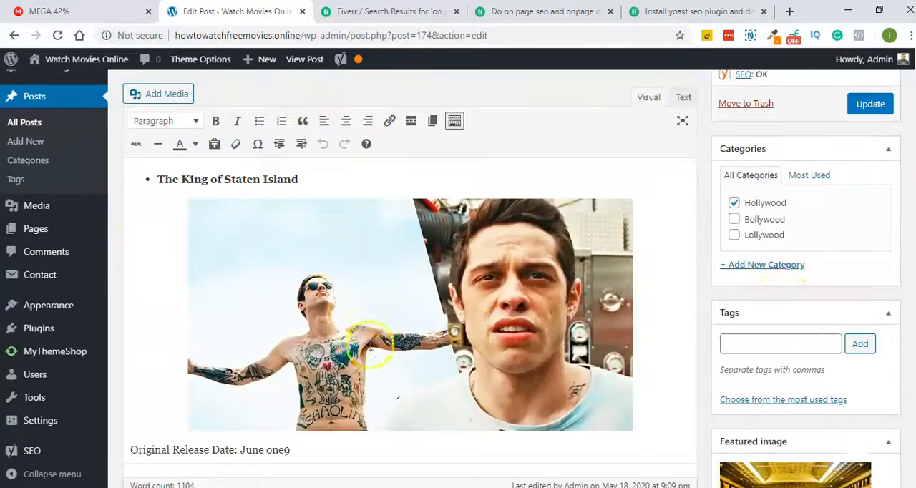
pyautogui.scroll(-1, 834, 262)
pyautogui.moveTo(915, 84); pyautogui.dragTo(915, 351)
pyautogui.scroll(-1, 276, 317)
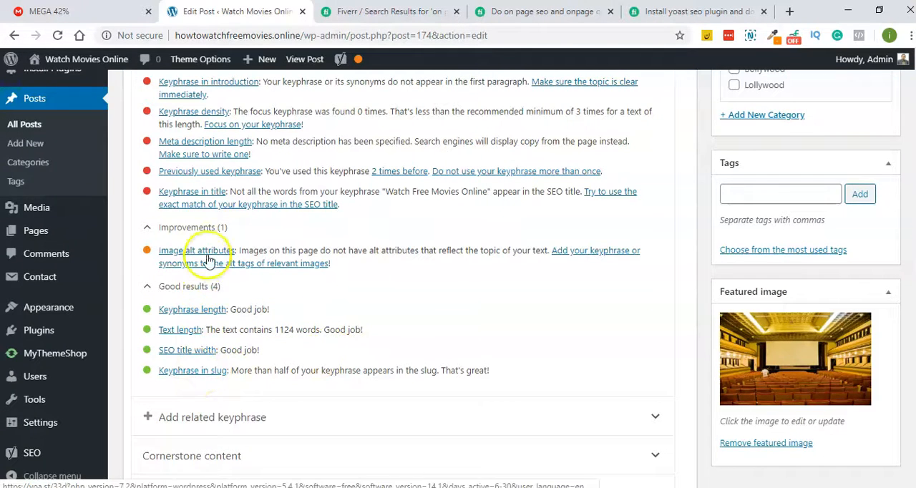
# - Delete the heading line "2020 Movies Online Due to Coronavirus" above the post's introductory paragraph
pyautogui.scroll(5, 477, 299)
pyautogui.scroll(15, 478, 299)
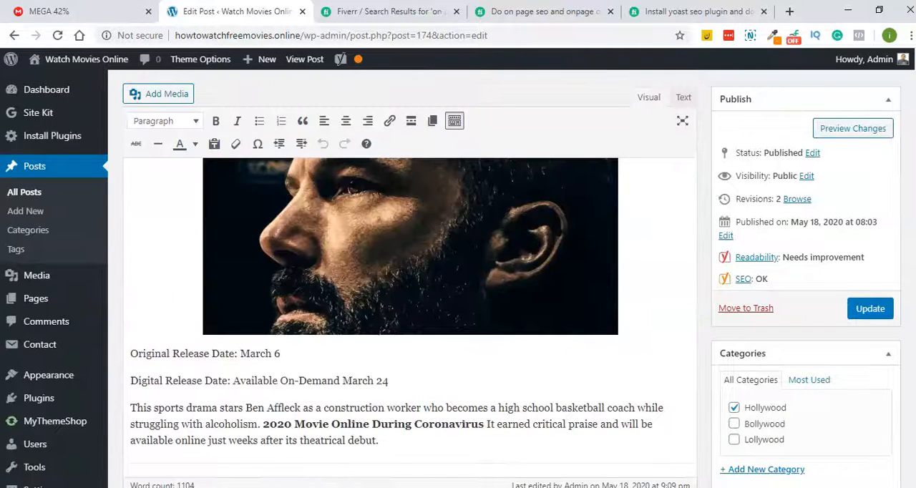
pyautogui.scroll(-3, 407, 300)
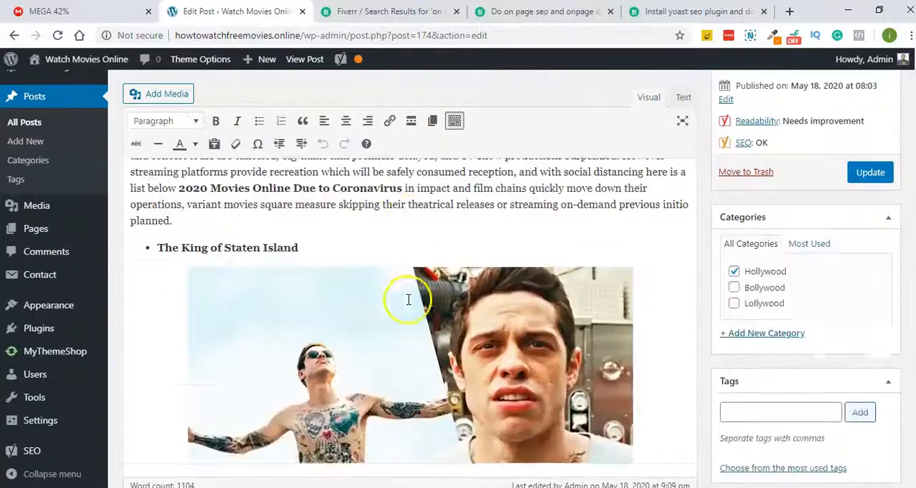
pyautogui.scroll(3, 403, 327)
pyautogui.scroll(-2, 408, 313)
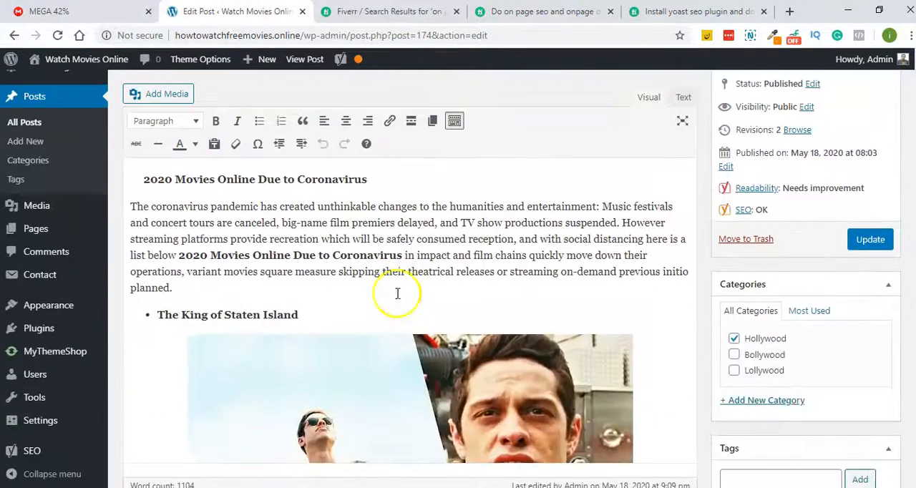
pyautogui.tripleClick(346, 178)
pyautogui.press('BackSpace')
pyautogui.press('BackSpace')
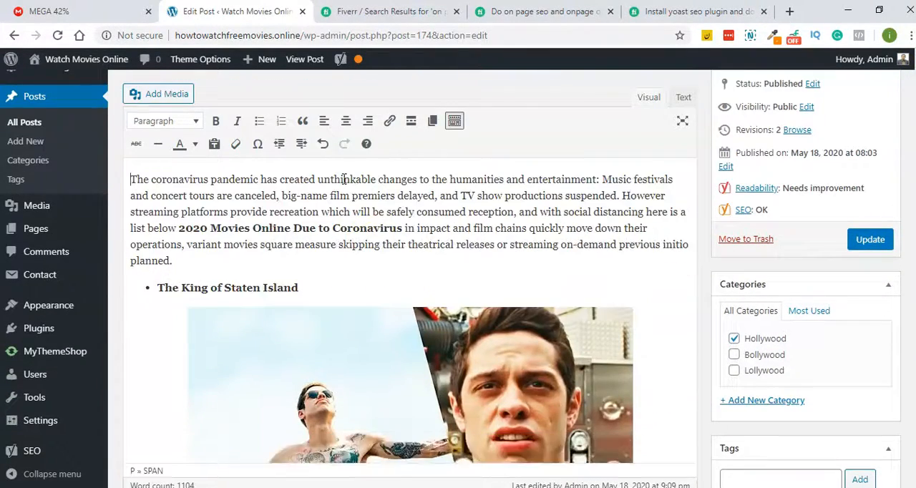
# - Set the alternative text of the image under "The King of Staten Island" to "Watch Free Movies Online"
pyautogui.scroll(-3, 314, 258)
pyautogui.click(333, 247)
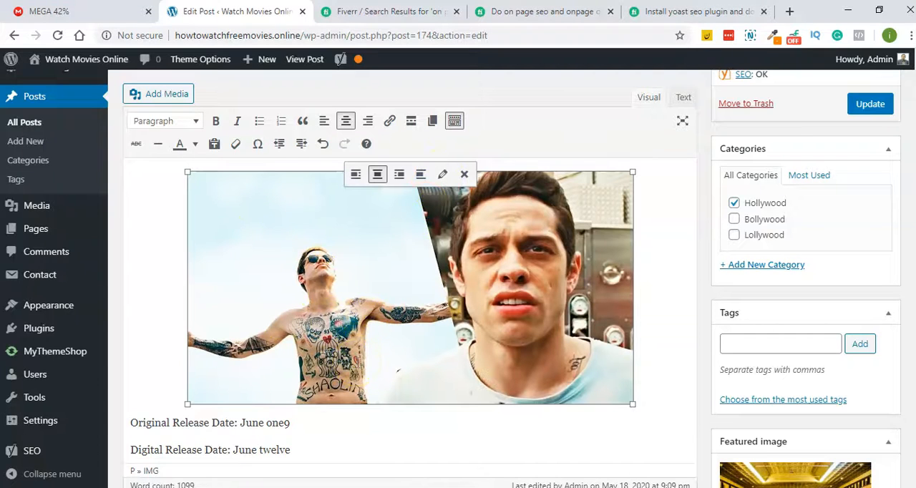
pyautogui.click(441, 176)
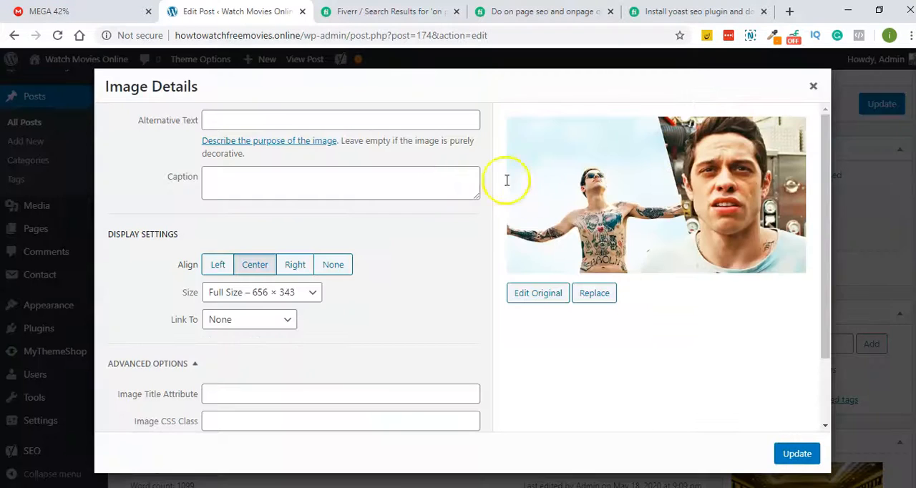
pyautogui.click(251, 116)
pyautogui.rightClick(253, 117)
pyautogui.click(290, 219)
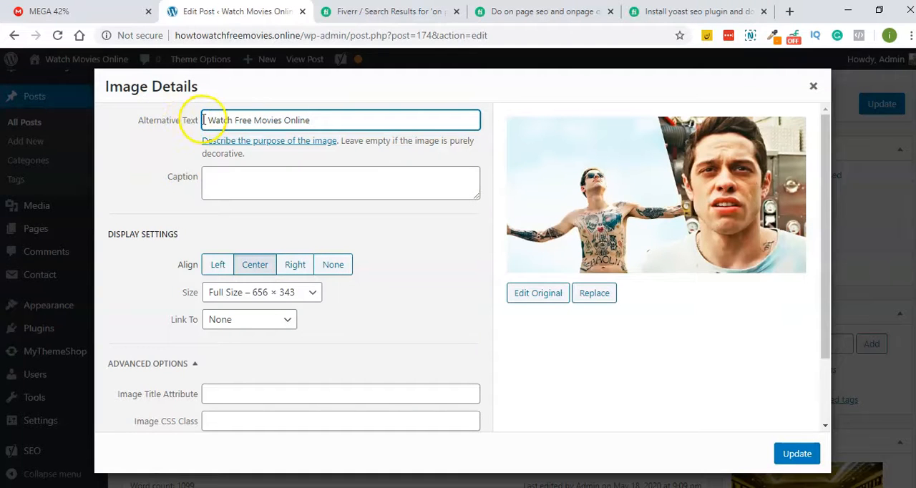
pyautogui.click(172, 179)
pyautogui.click(787, 453)
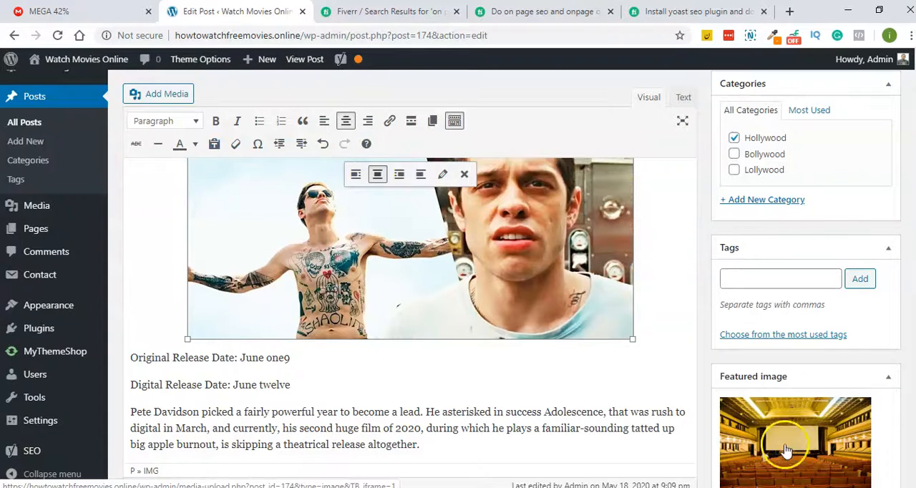
# - Check the image alt attributes result in the SEO analysis and update the post
pyautogui.scroll(-10, 616, 301)
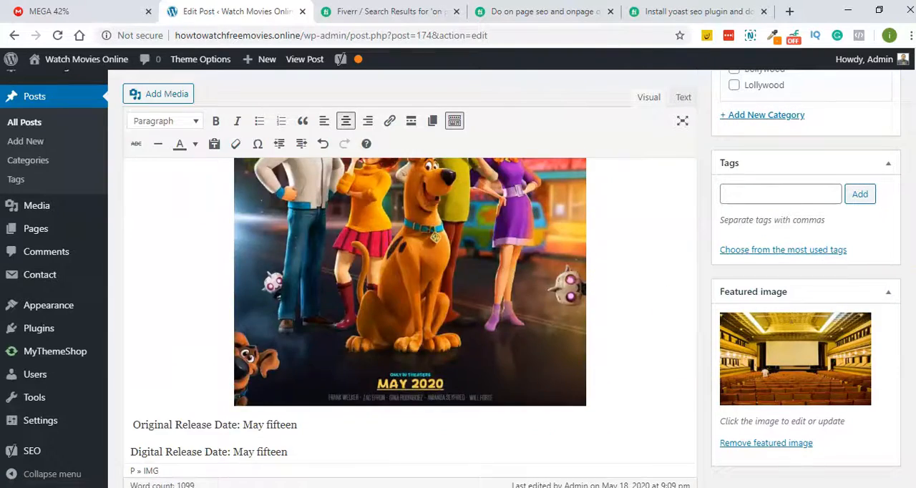
pyautogui.scroll(-15, 410, 279)
pyautogui.scroll(2, 883, 445)
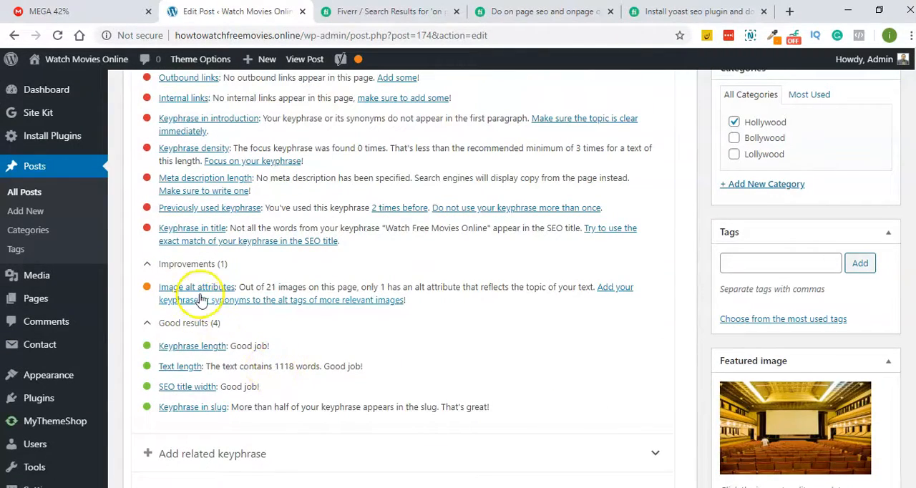
pyautogui.scroll(10, 511, 316)
pyautogui.click(869, 310)
# - Expand the SEO analysis of the updated post and review its problems and image alt attributes result
pyautogui.scroll(-4, 398, 271)
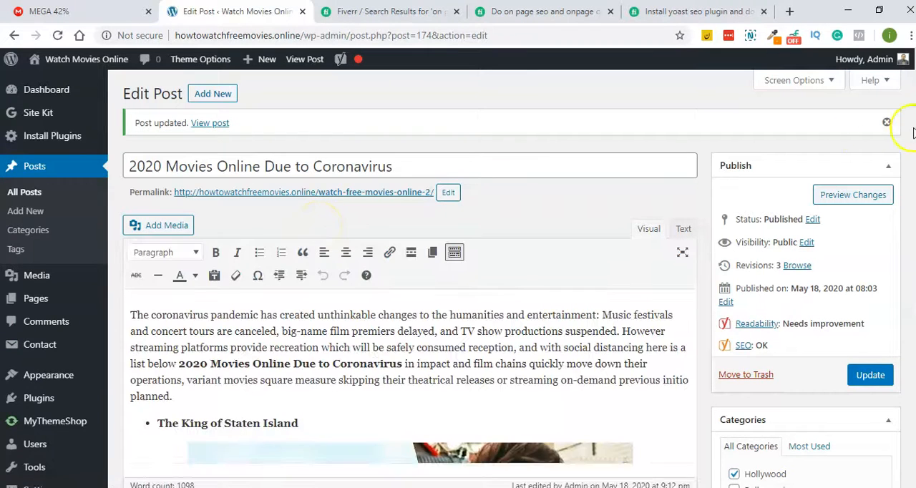
pyautogui.scroll(-15, 913, 96)
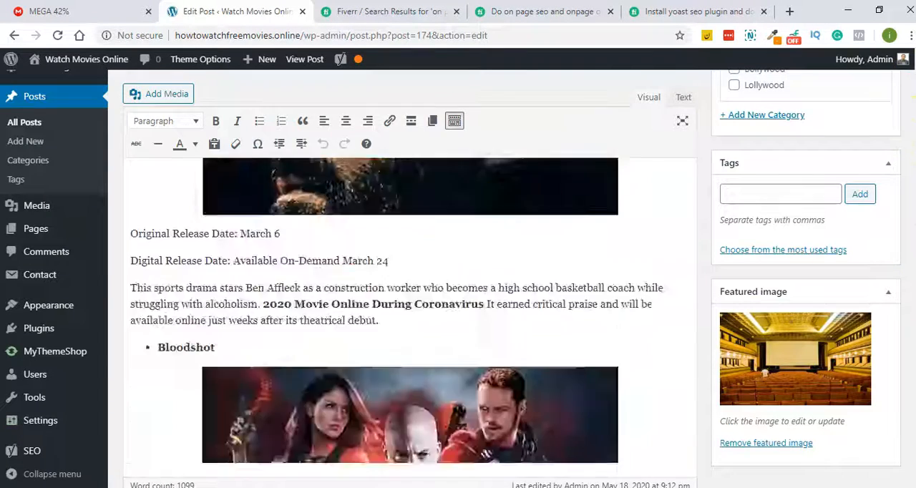
pyautogui.click(214, 261)
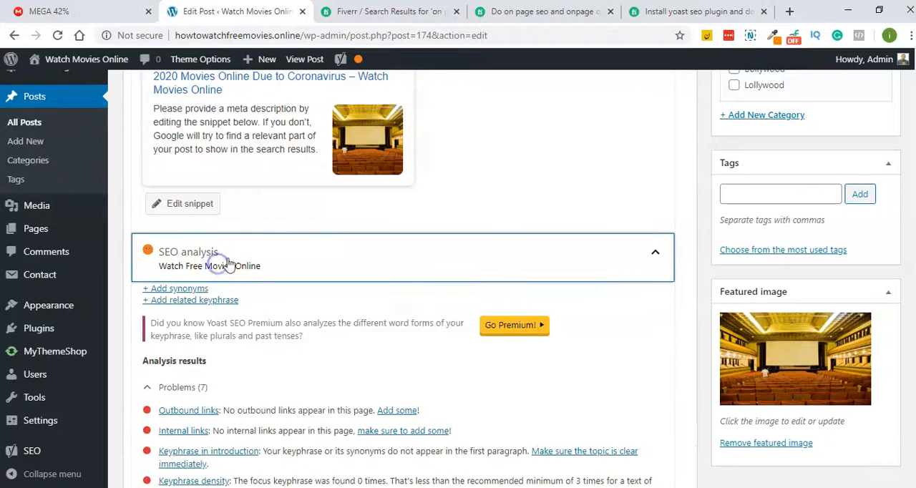
pyautogui.scroll(-6, 315, 200)
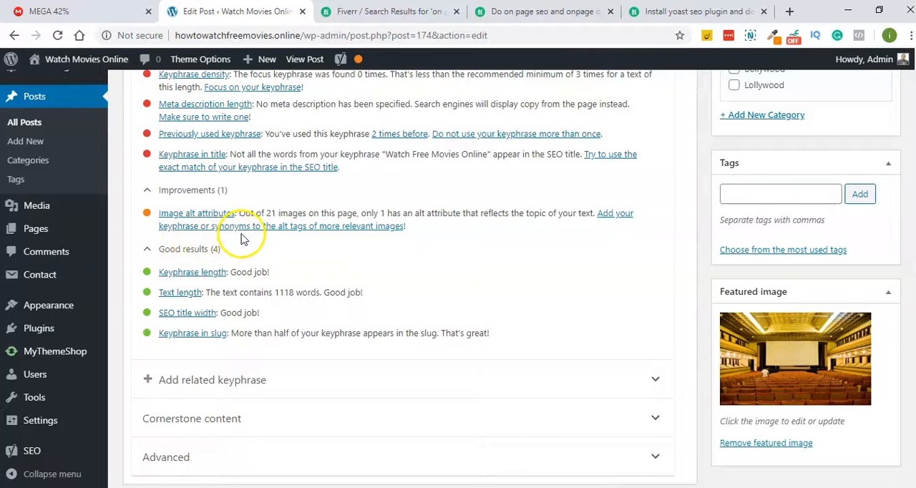
pyautogui.scroll(1, 241, 238)
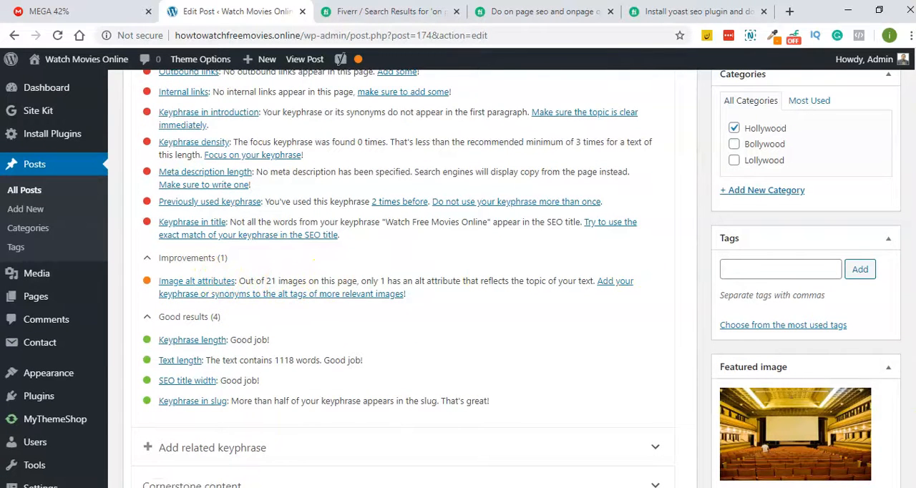
# - Set the alternative text of the image under "Artemis Fowl" to "Watch Free Movies Online"
pyautogui.scroll(20, 410, 286)
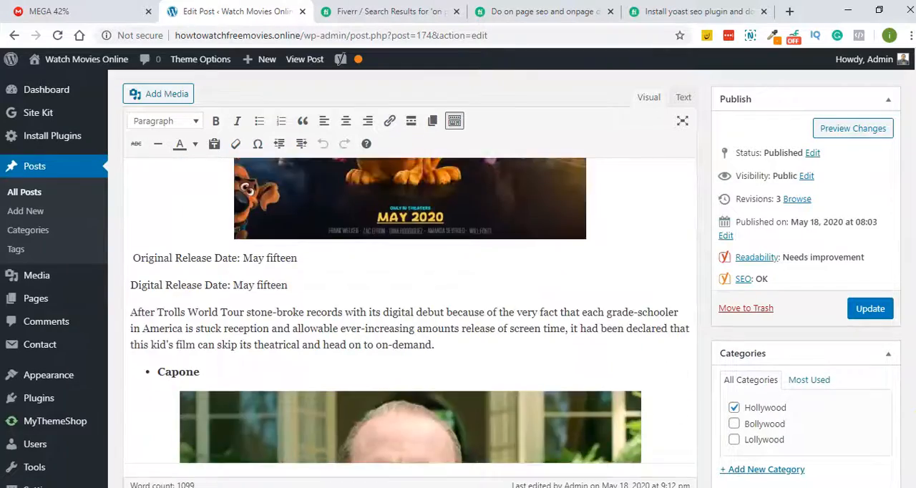
pyautogui.scroll(5, 410, 308)
pyautogui.scroll(3, 503, 324)
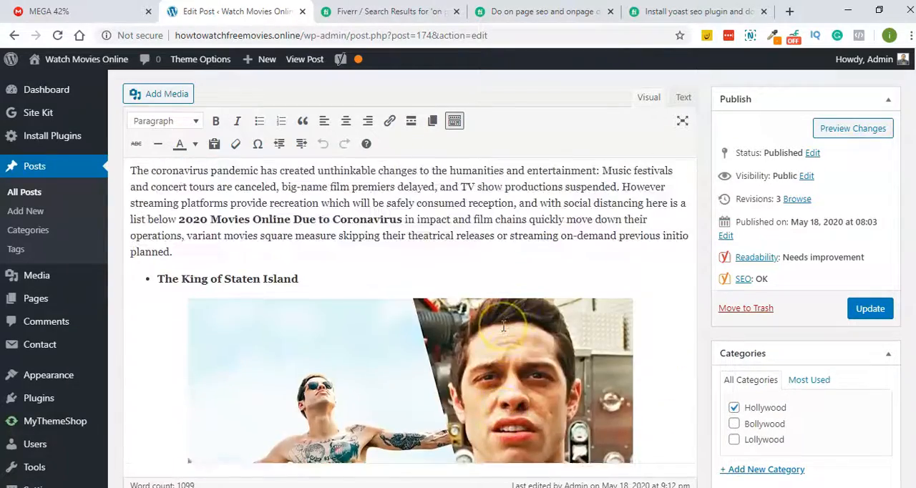
pyautogui.scroll(-7, 503, 324)
pyautogui.click(405, 305)
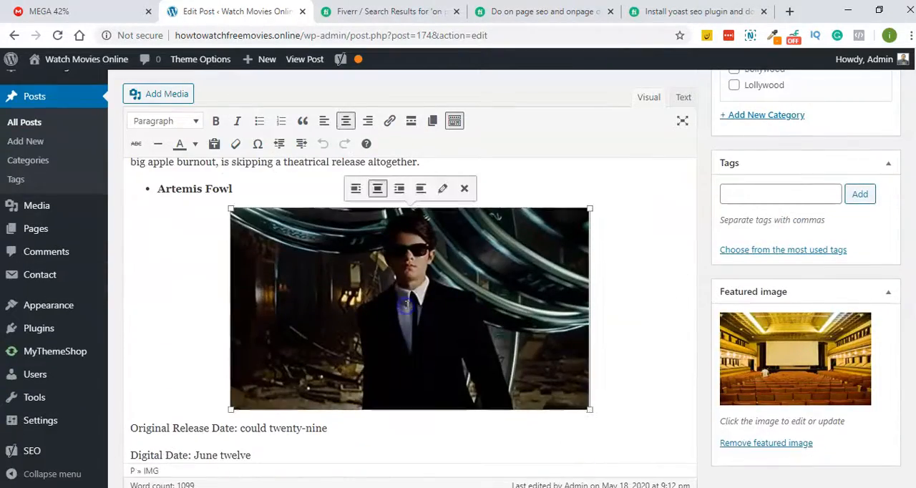
pyautogui.click(441, 189)
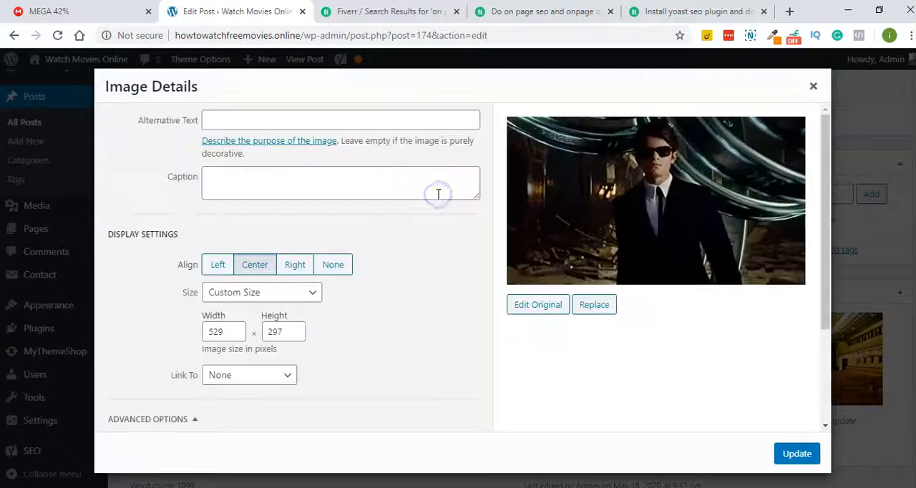
pyautogui.rightClick(248, 123)
pyautogui.click(263, 230)
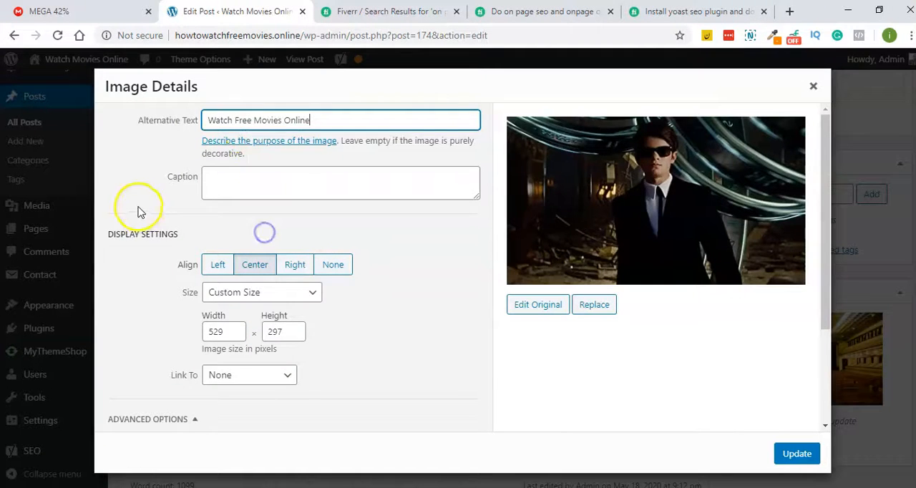
pyautogui.scroll(-2, 426, 236)
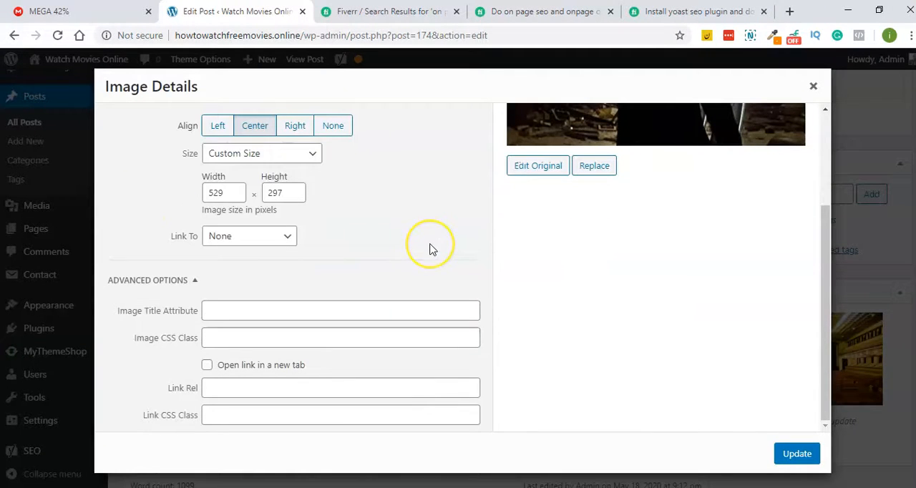
pyautogui.scroll(1, 449, 275)
pyautogui.click(796, 453)
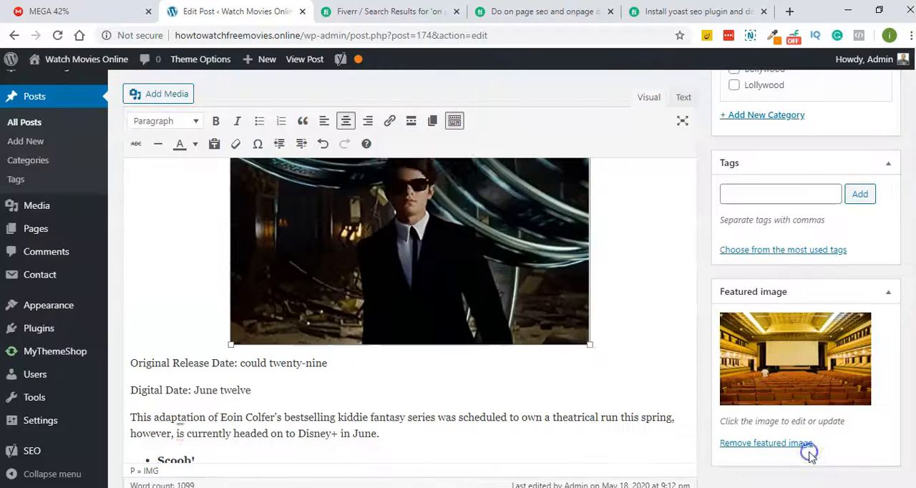
# - Set the alternative text of the image under "Capone" to "Watch Free Movies Online" and update the post
pyautogui.scroll(-15, 460, 278)
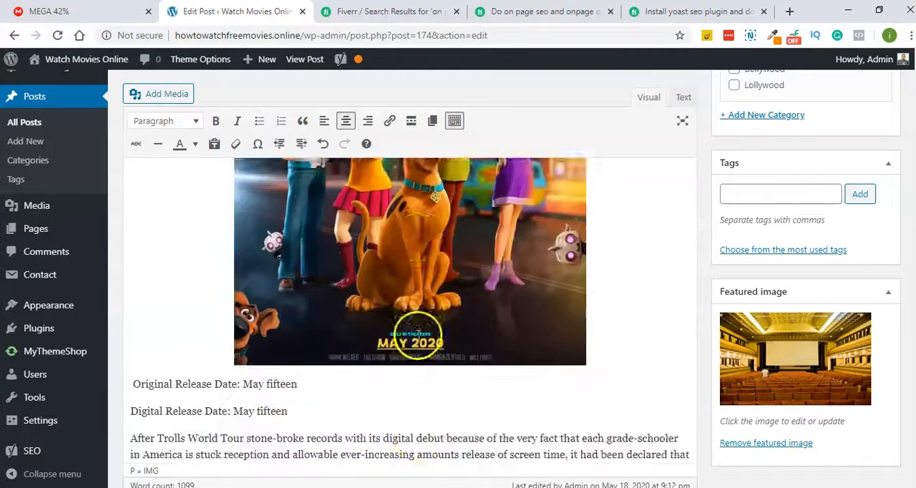
pyautogui.click(392, 284)
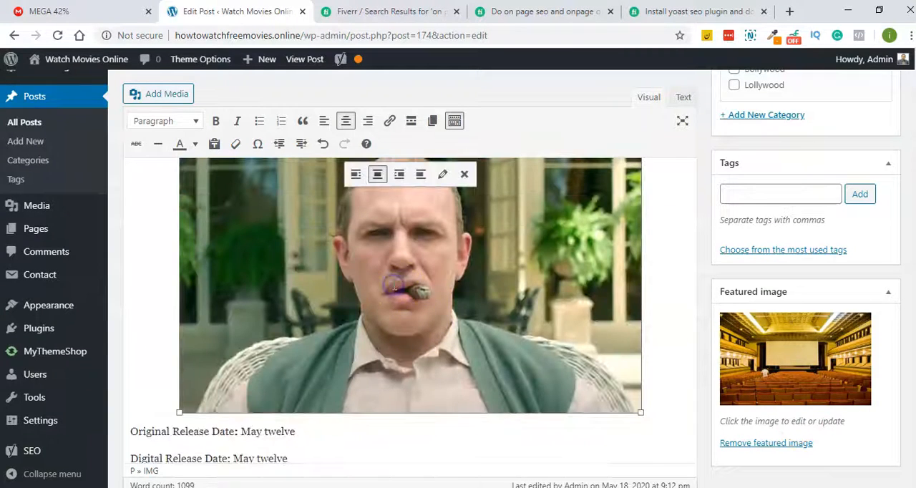
pyautogui.click(441, 172)
pyautogui.click(243, 123)
pyautogui.rightClick(243, 122)
pyautogui.click(272, 226)
pyautogui.click(794, 455)
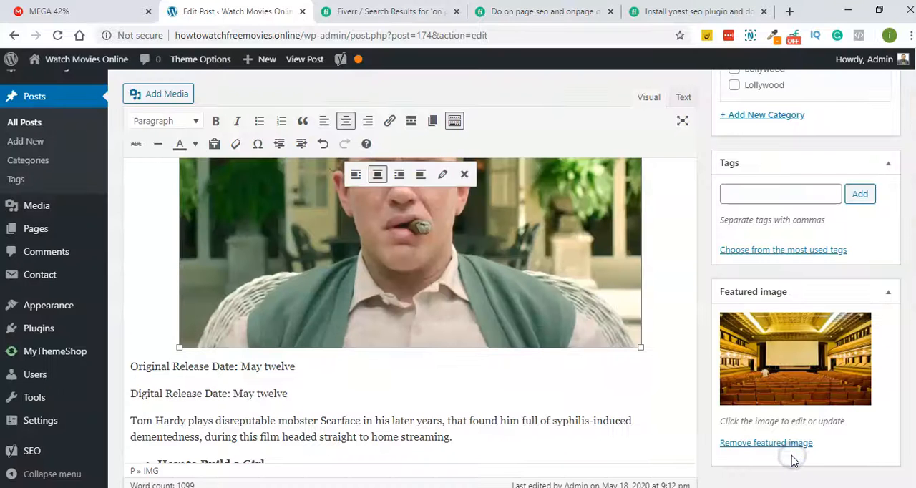
pyautogui.scroll(5, 891, 256)
pyautogui.click(860, 305)
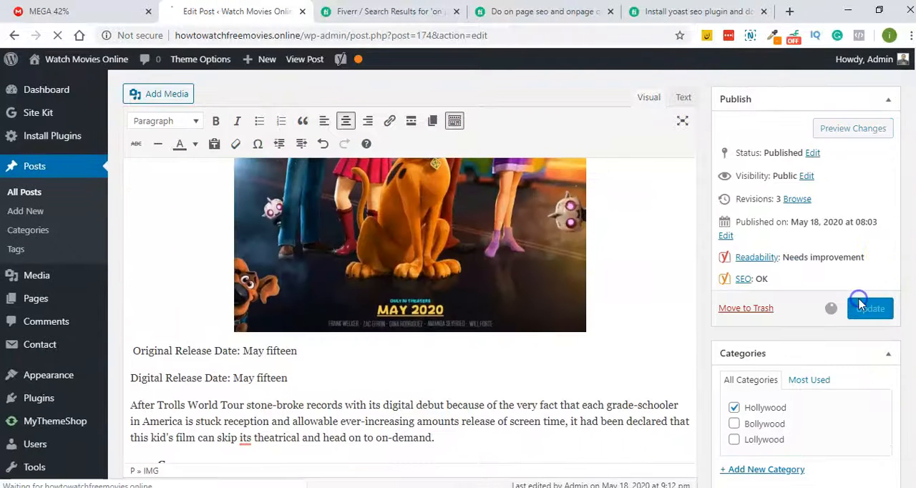
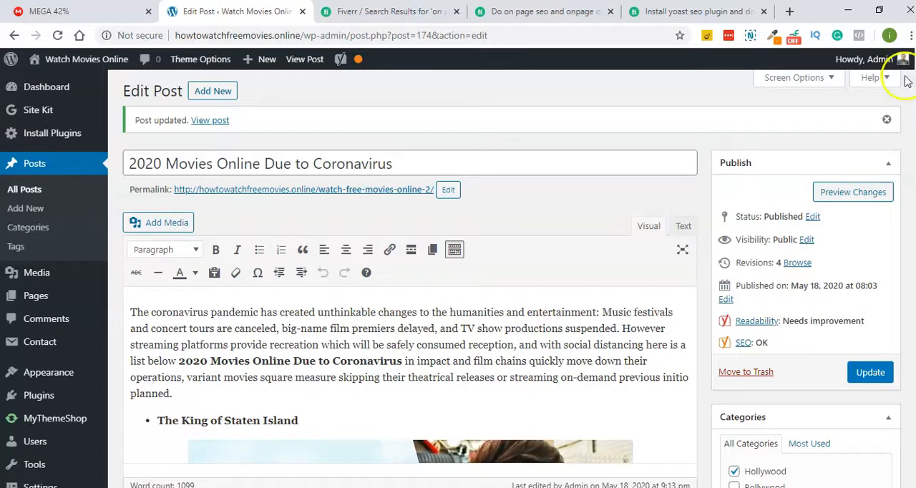
# - Expand the post's SEO analysis and check the image alt attributes result
pyautogui.scroll(-20, 409, 322)
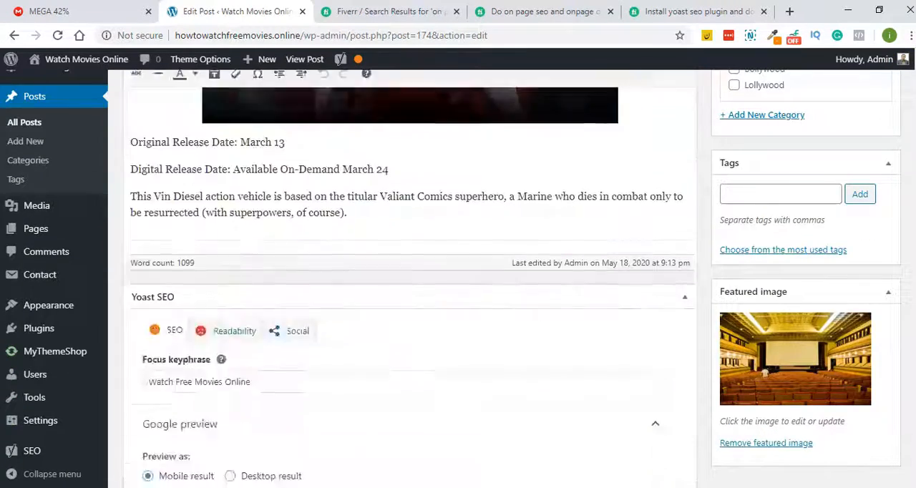
pyautogui.scroll(-5, 409, 286)
pyautogui.click(213, 395)
pyautogui.scroll(-6, 222, 399)
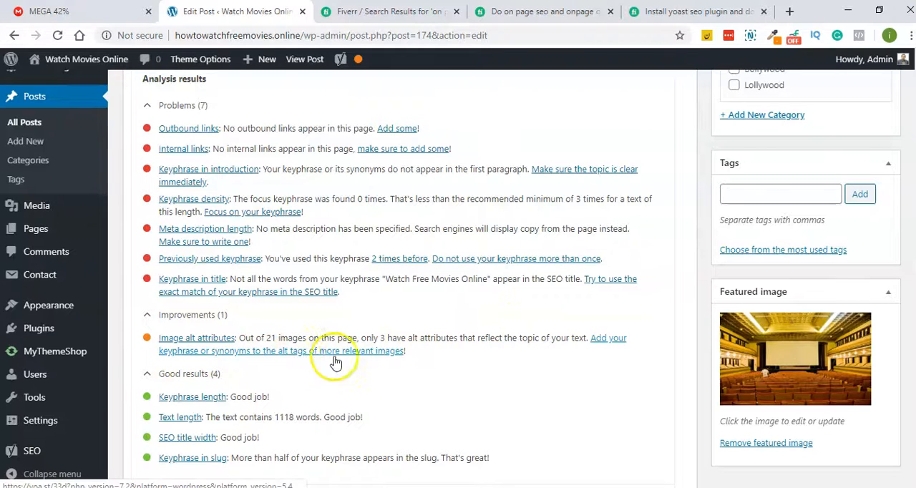
# - Set the alternative text of the image above "Original Release Date: March thirteen" to "Watch Free Movies Online"
pyautogui.scroll(10, 807, 291)
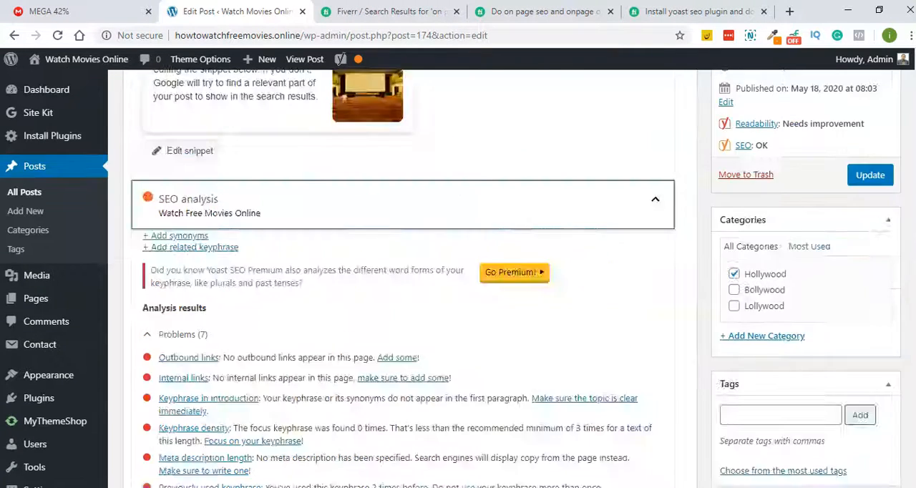
pyautogui.scroll(-15, 409, 308)
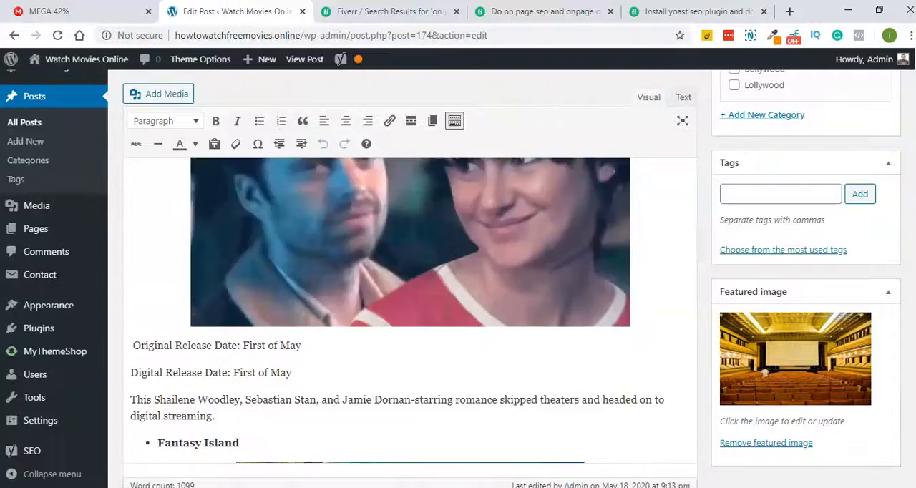
pyautogui.scroll(-3, 410, 308)
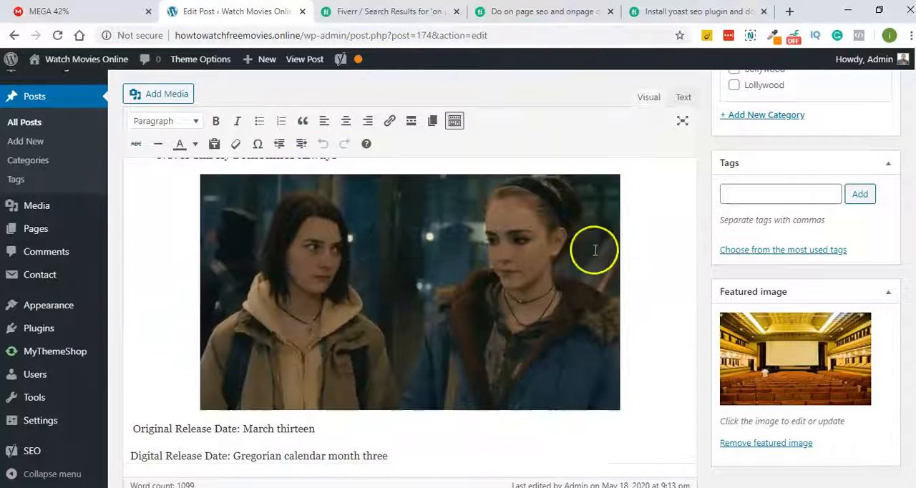
pyautogui.click(512, 259)
pyautogui.click(442, 174)
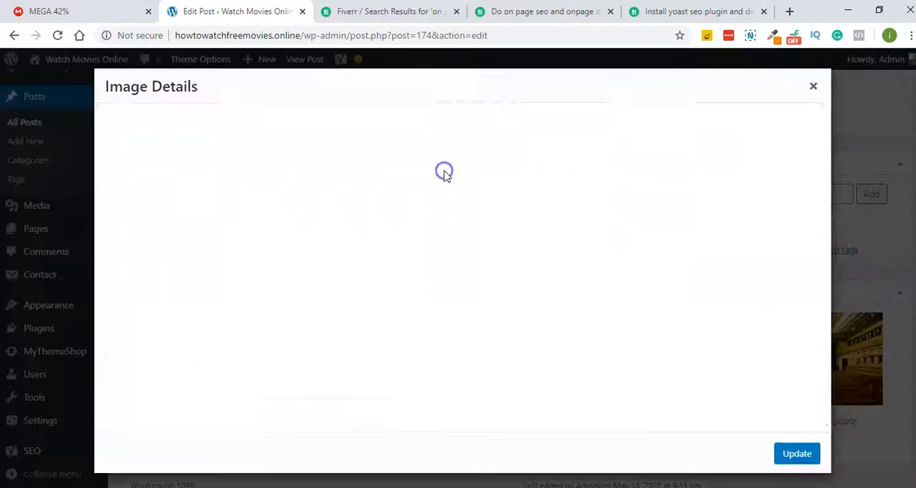
pyautogui.rightClick(226, 124)
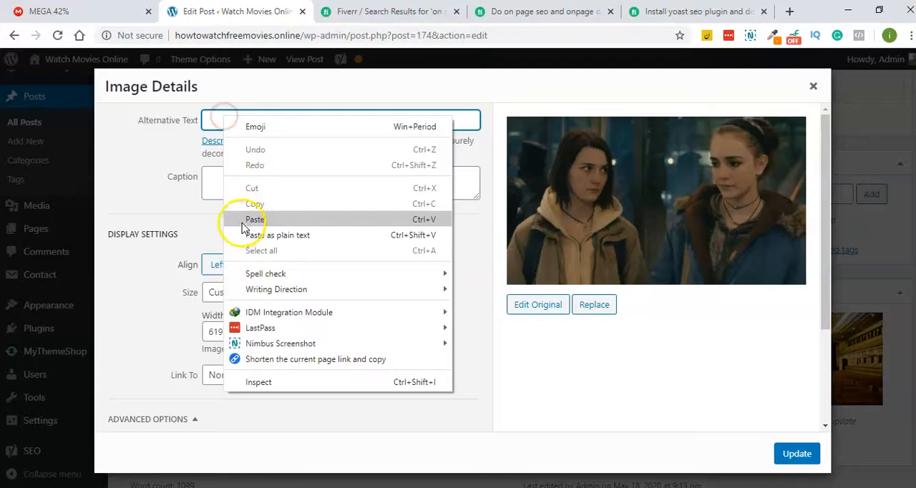
pyautogui.click(255, 279)
pyautogui.click(805, 454)
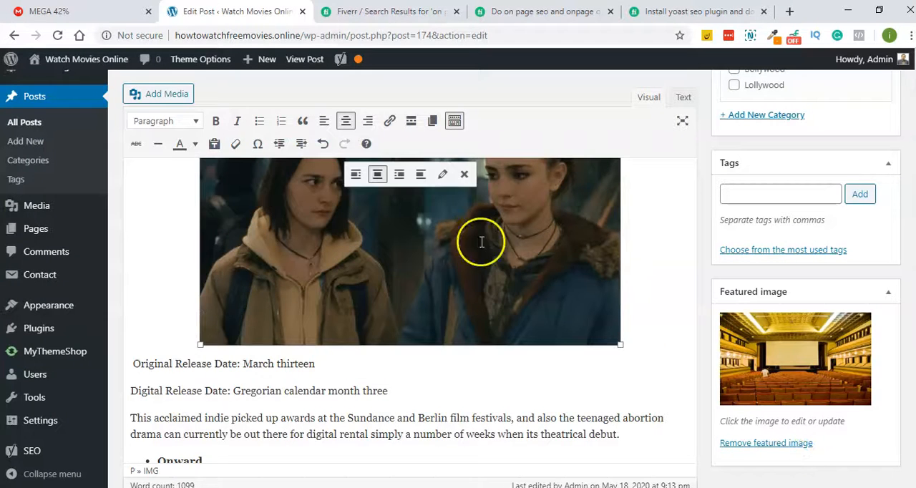
# - Set the alternative text of the image under "Onward" to "Watch Free Movies Online"
pyautogui.scroll(-5, 475, 247)
pyautogui.click(470, 252)
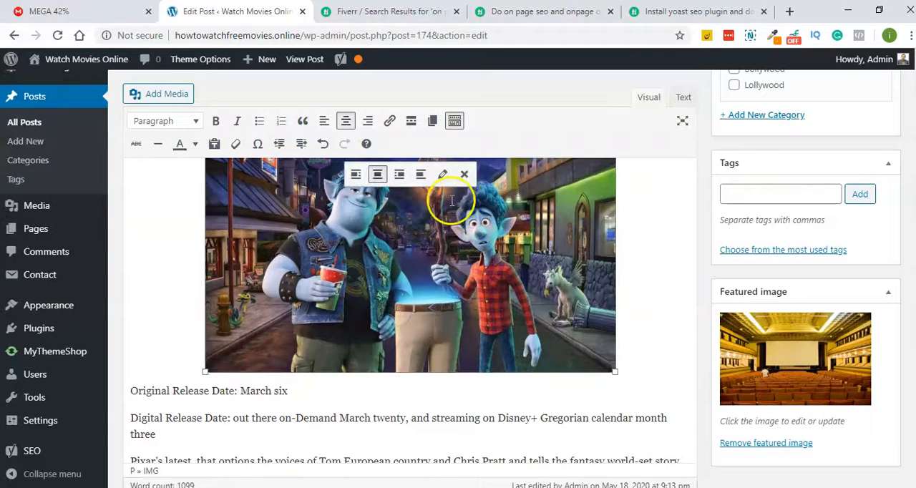
pyautogui.click(445, 176)
pyautogui.click(252, 120)
pyautogui.rightClick(252, 119)
pyautogui.click(271, 221)
pyautogui.click(797, 454)
pyautogui.scroll(-5, 384, 233)
pyautogui.click(378, 263)
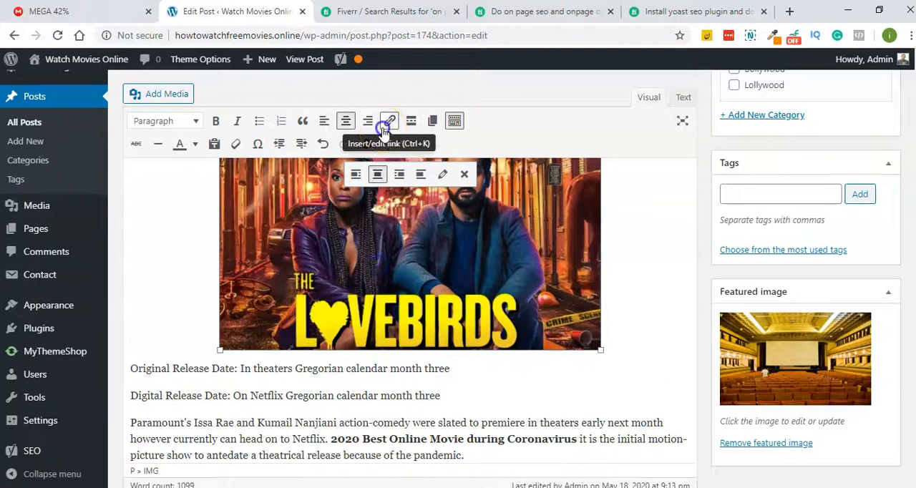
pyautogui.click(383, 128)
pyautogui.click(620, 350)
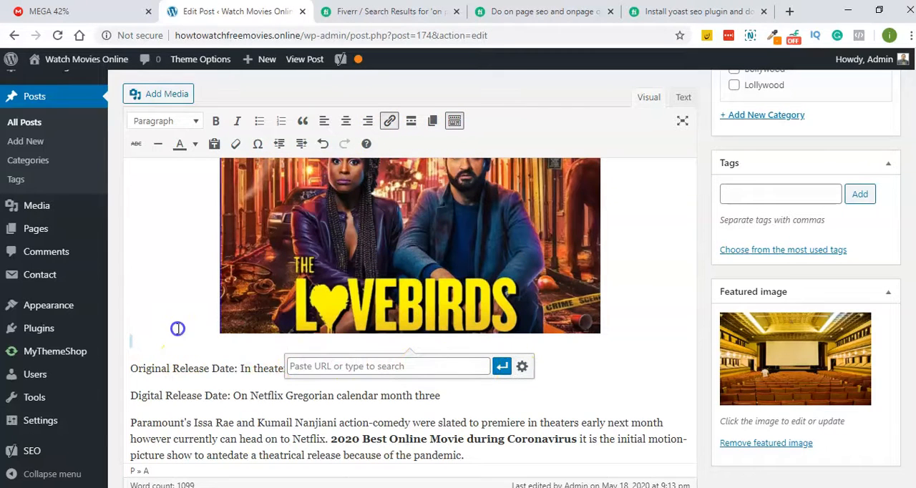
pyautogui.click(408, 201)
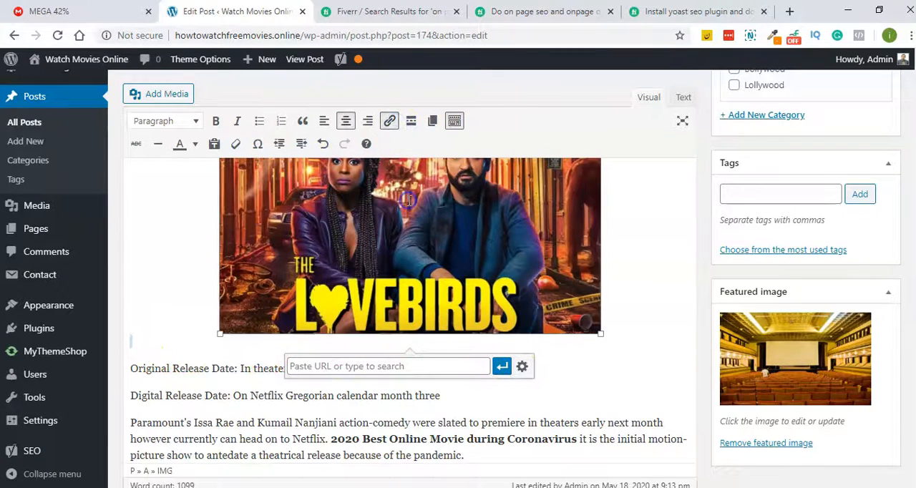
pyautogui.scroll(4, 401, 186)
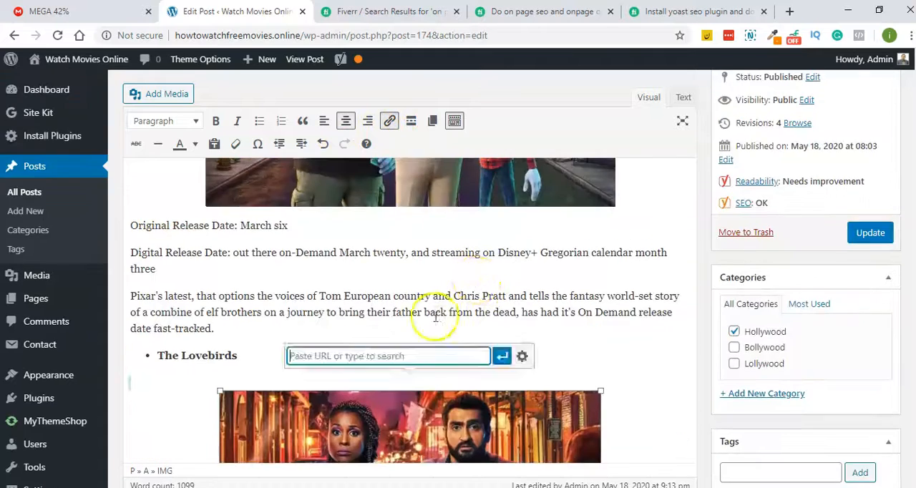
pyautogui.scroll(-3, 422, 293)
pyautogui.click(429, 314)
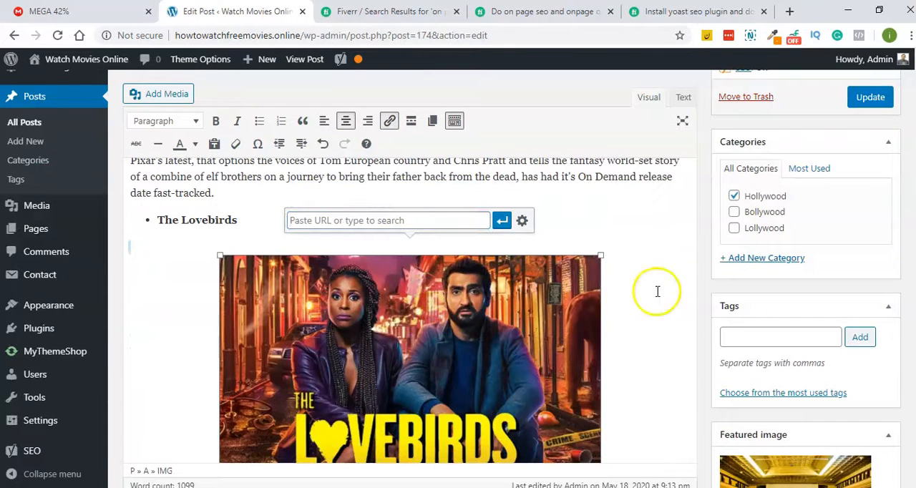
# - Update the post to save the new image alternative texts
pyautogui.click(882, 97)
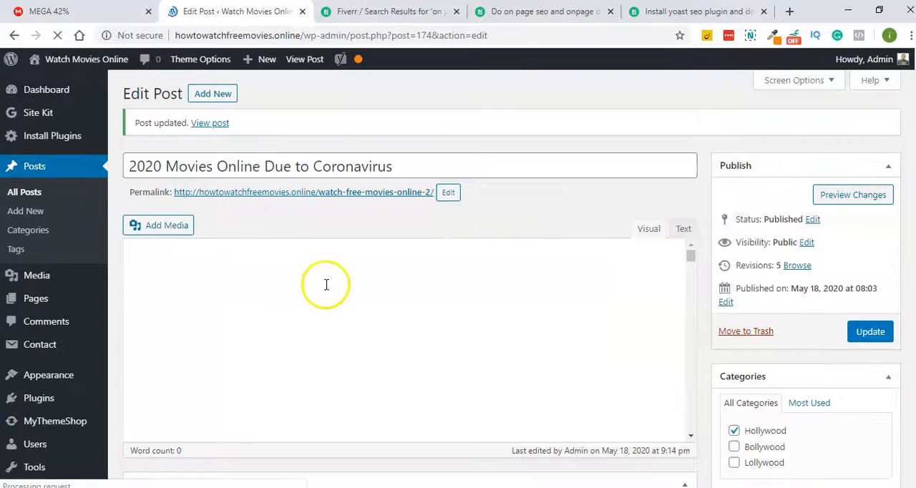
pyautogui.scroll(-9, 465, 287)
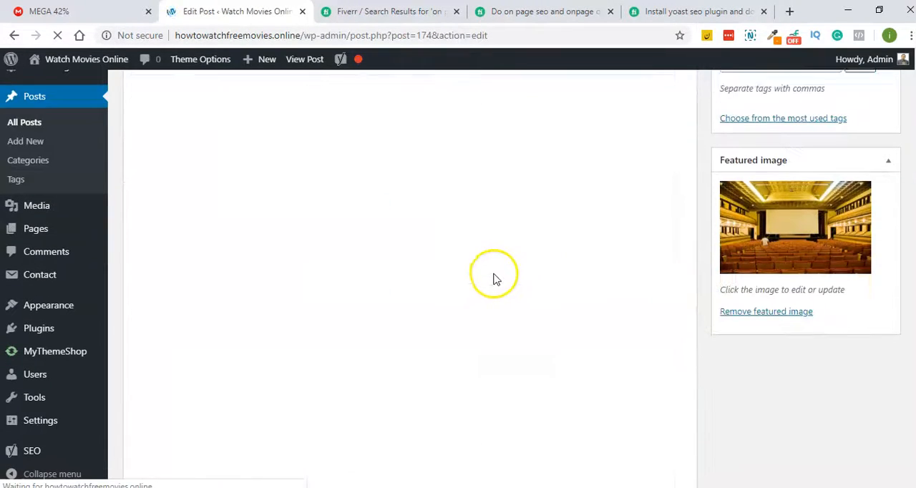
pyautogui.scroll(10, 428, 277)
pyautogui.scroll(-10, 225, 323)
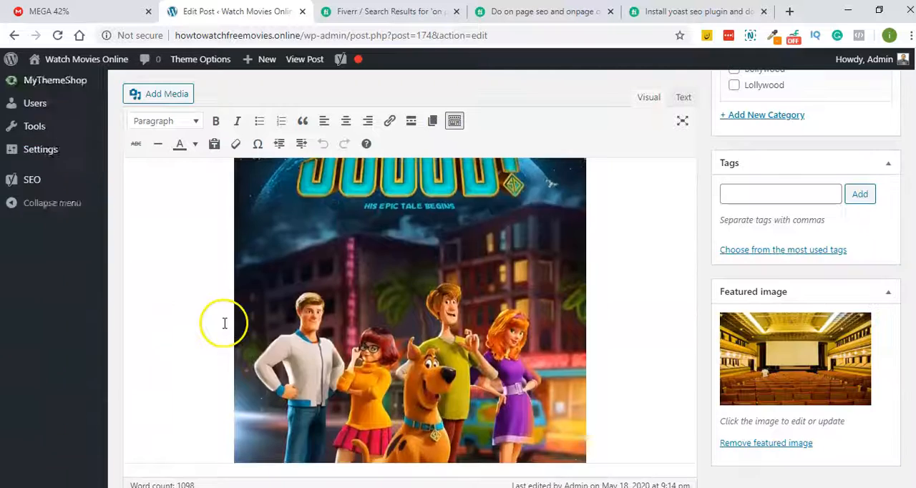
# - Set the alternative text of the image above "Original Release Date: First of May" to "Watch Free Movies Online" and update the post
pyautogui.scroll(-4, 225, 323)
pyautogui.click(328, 296)
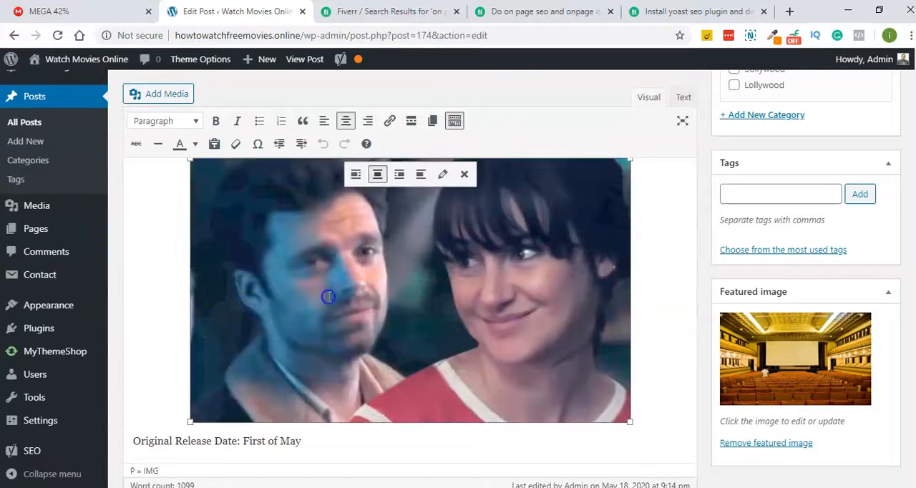
pyautogui.click(443, 176)
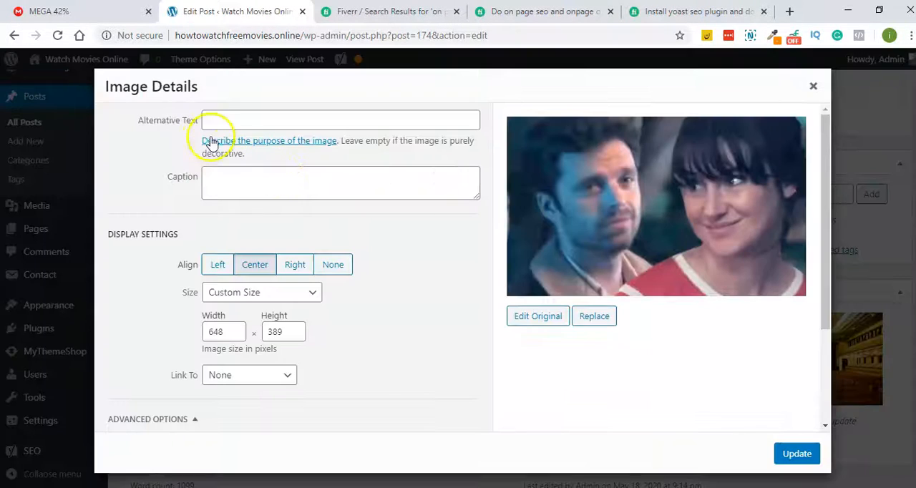
pyautogui.rightClick(216, 125)
pyautogui.click(244, 247)
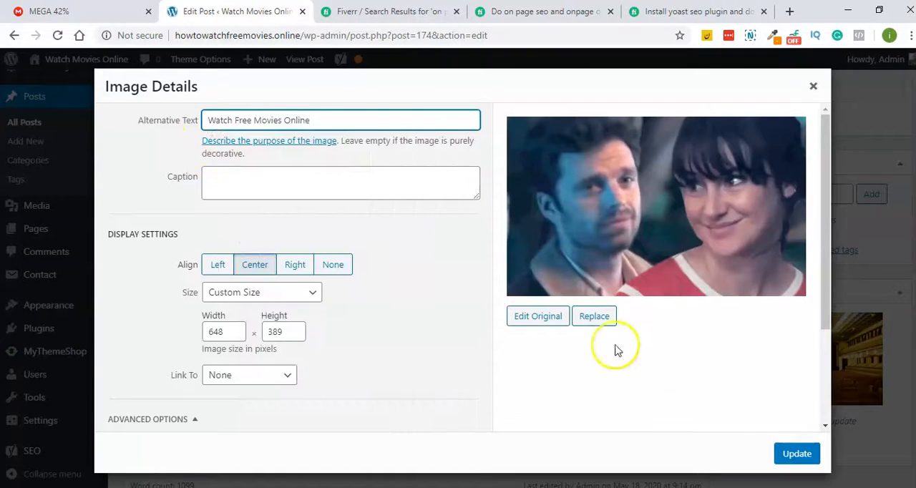
pyautogui.click(796, 452)
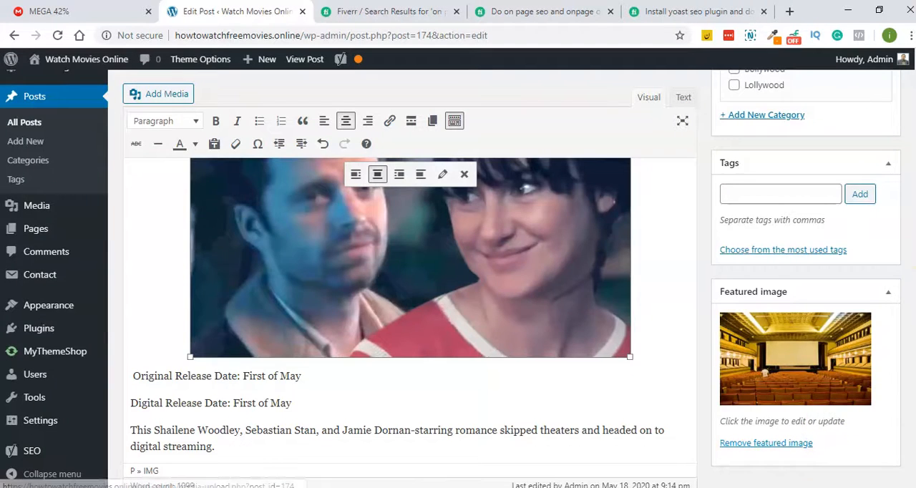
pyautogui.scroll(10, 828, 415)
pyautogui.click(871, 308)
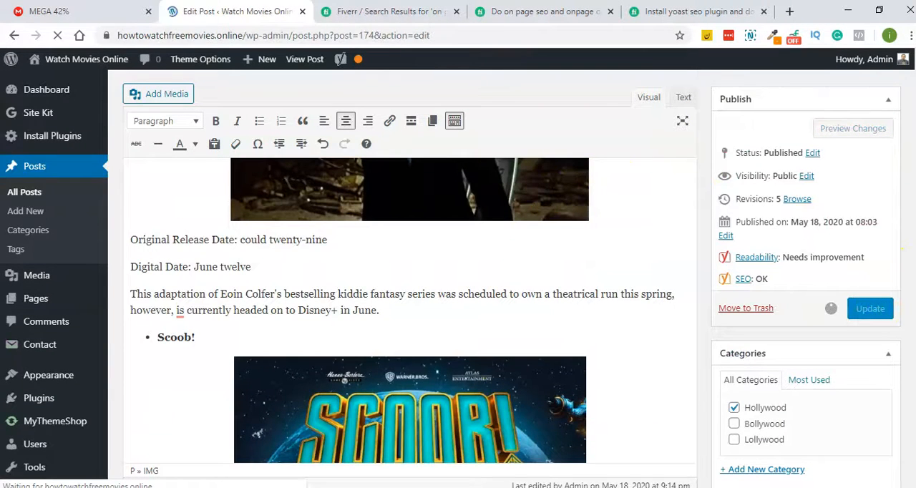
# - Expand the SEO analysis of the updated post and review its problems, image alt attributes and keyphrase in title results
pyautogui.scroll(-15, 436, 224)
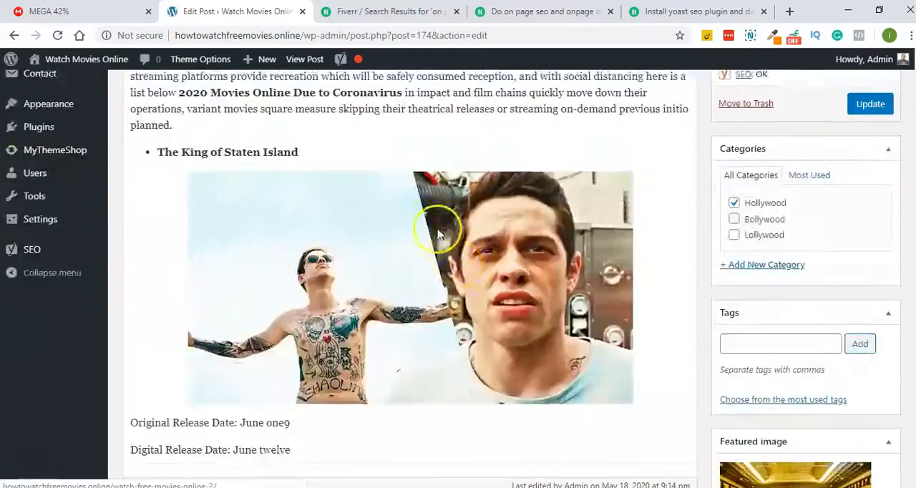
pyautogui.scroll(-20, 465, 261)
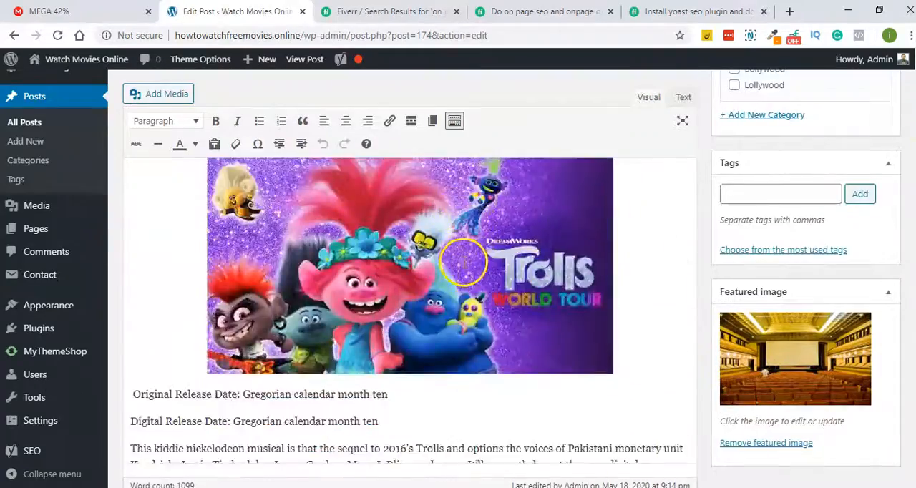
pyautogui.scroll(-20, 461, 268)
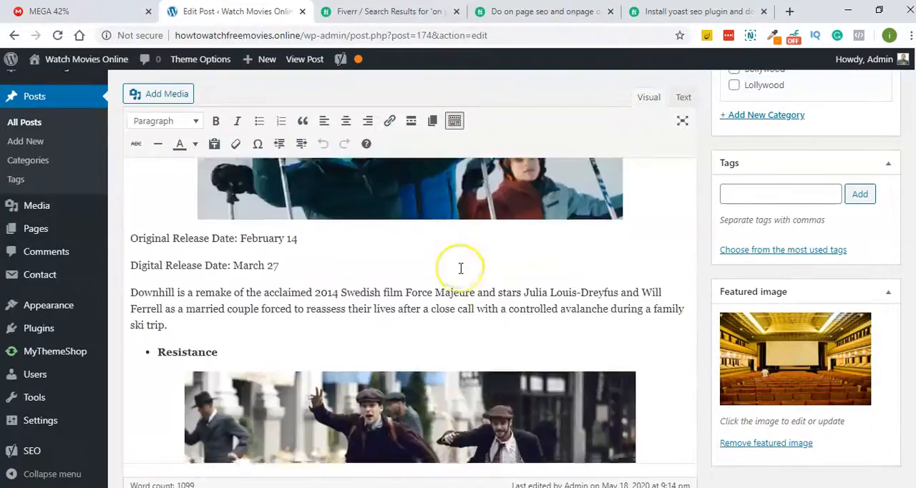
pyautogui.scroll(-20, 461, 268)
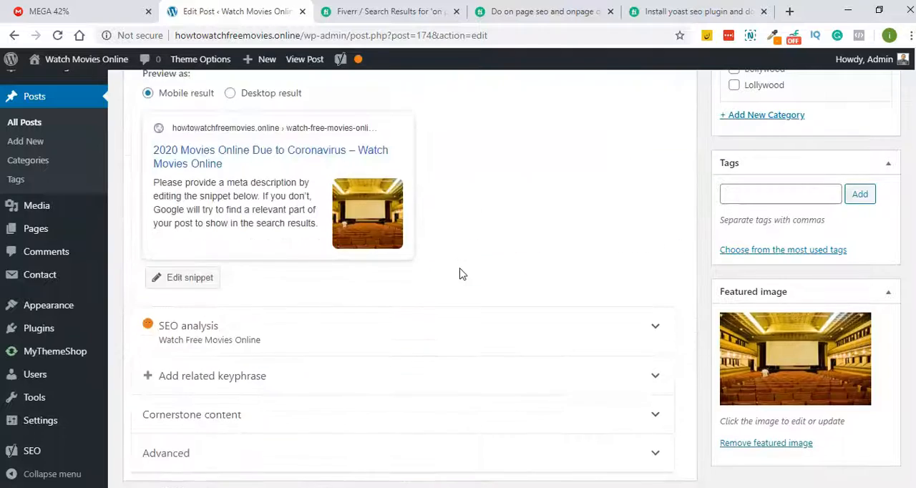
pyautogui.click(148, 315)
pyautogui.click(223, 258)
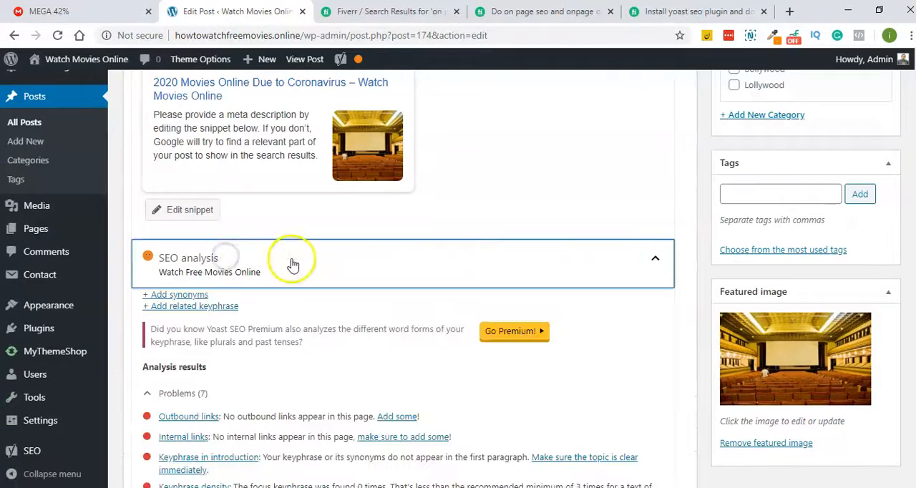
pyautogui.scroll(-4, 292, 261)
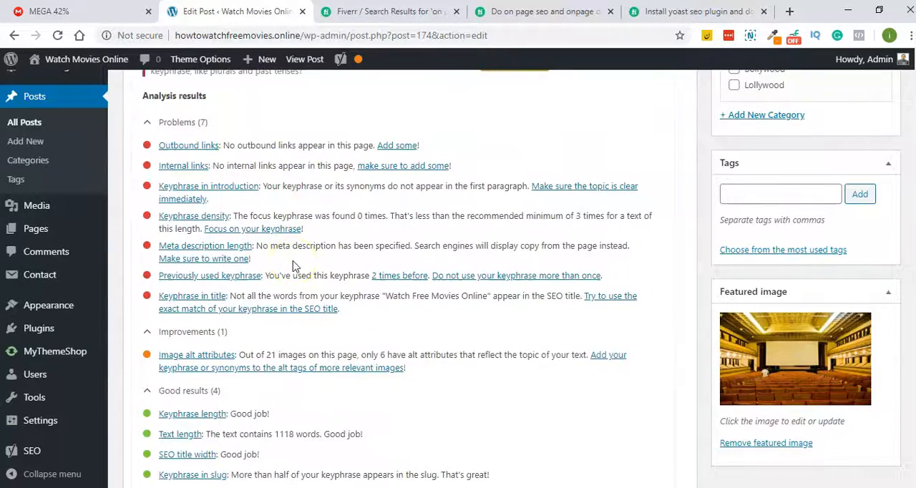
pyautogui.scroll(-2, 292, 266)
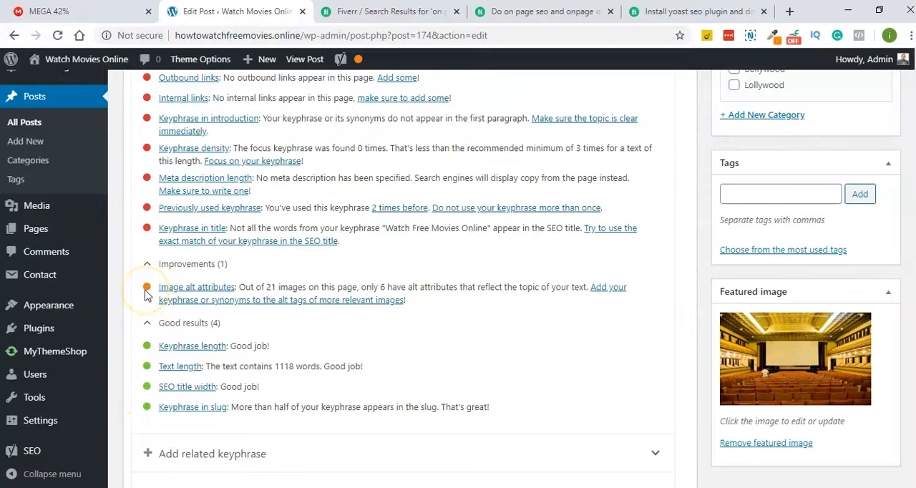
pyautogui.scroll(2, 146, 289)
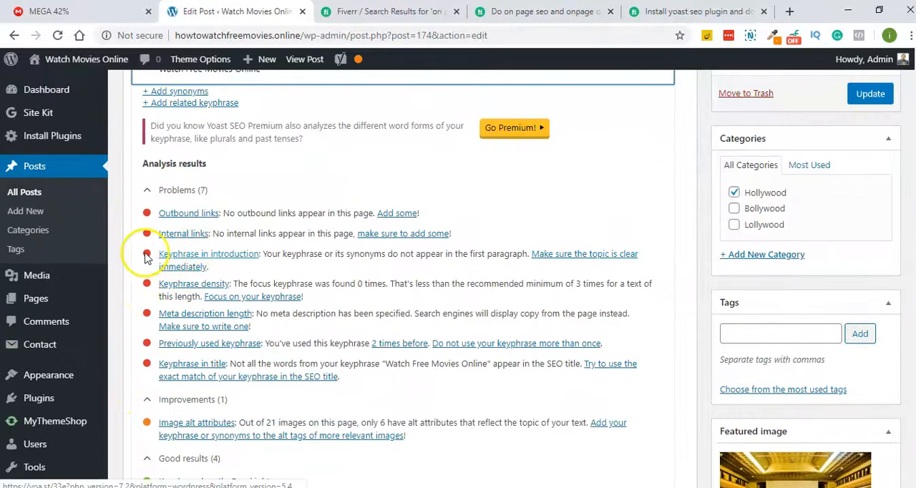
pyautogui.scroll(-3, 238, 232)
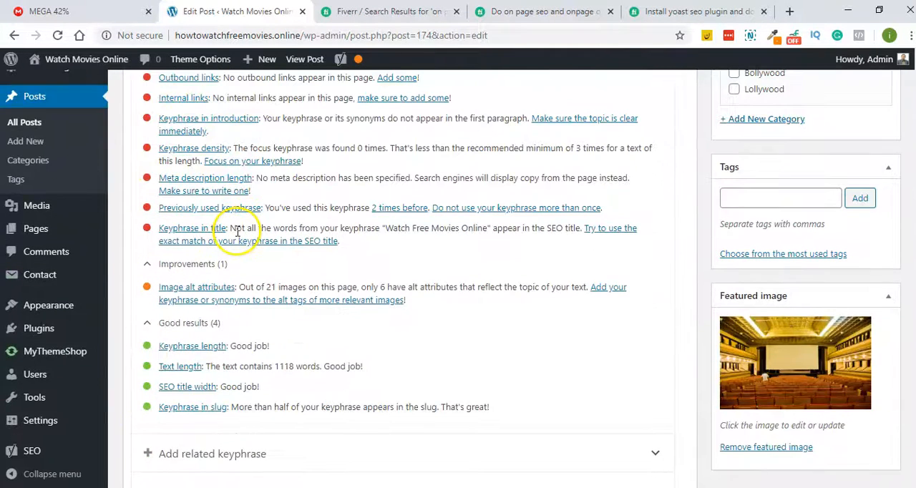
# - Change the post title to "Watch Free Movies Online Online In 2020 Due to Coronavirus"
pyautogui.scroll(1, 238, 233)
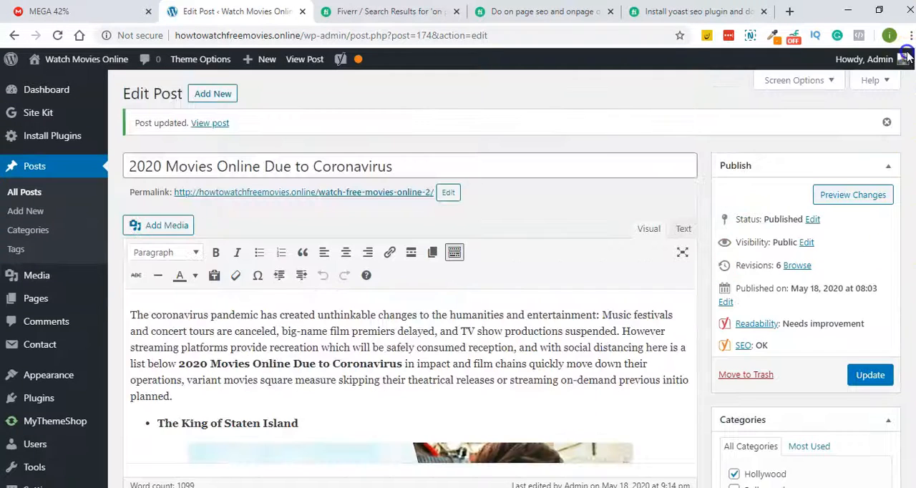
pyautogui.click(162, 166)
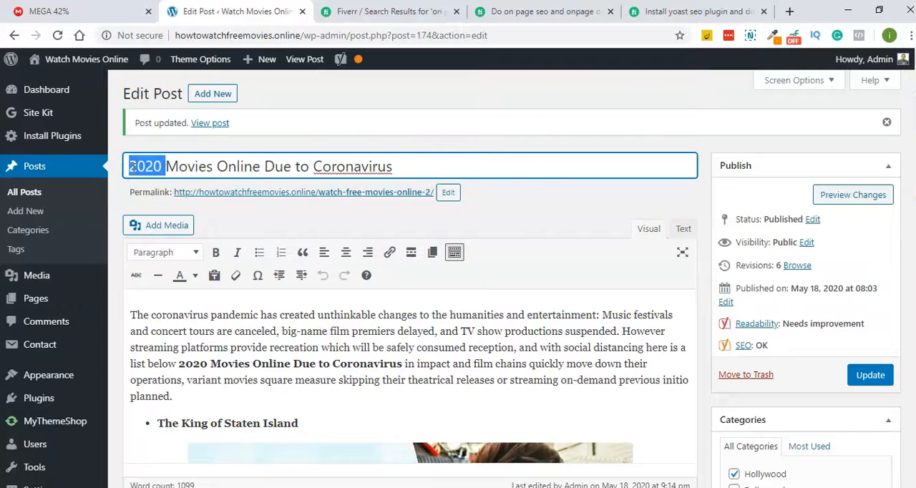
pyautogui.write('Watch Free Movies Online')
pyautogui.press('Delete')
pyautogui.press('Delete')
pyautogui.press('Delete')
pyautogui.press('Delete')
pyautogui.press('Delete')
pyautogui.press('Delete')
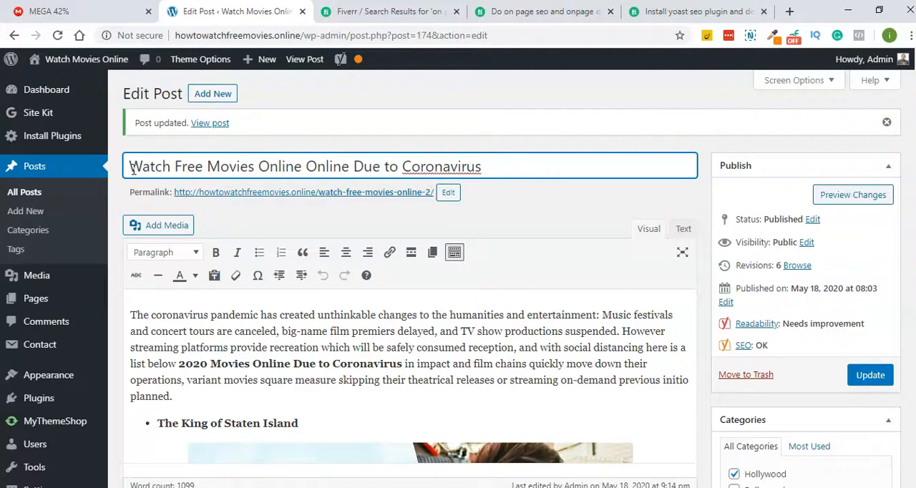
pyautogui.click(353, 166)
pyautogui.write('In 2020')
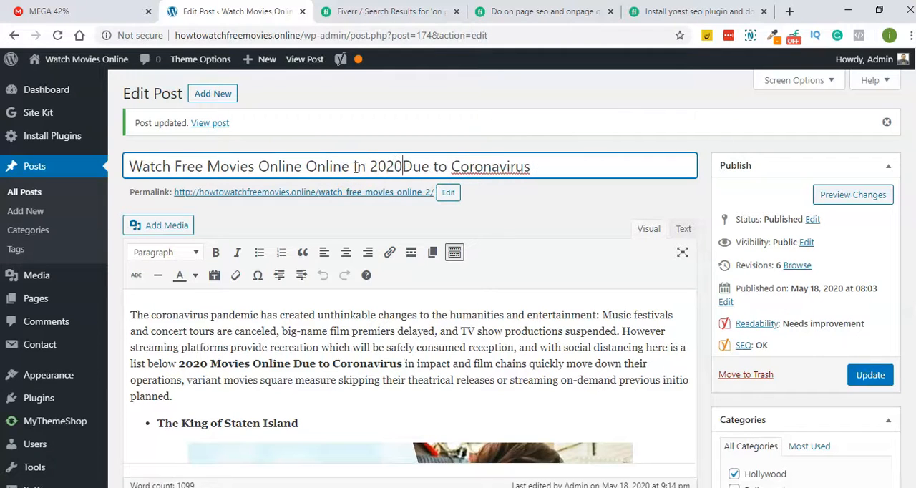
# - Save the new title, set the permalink slug to "watch-free-movies-online-2020" and update the post again
pyautogui.click(885, 383)
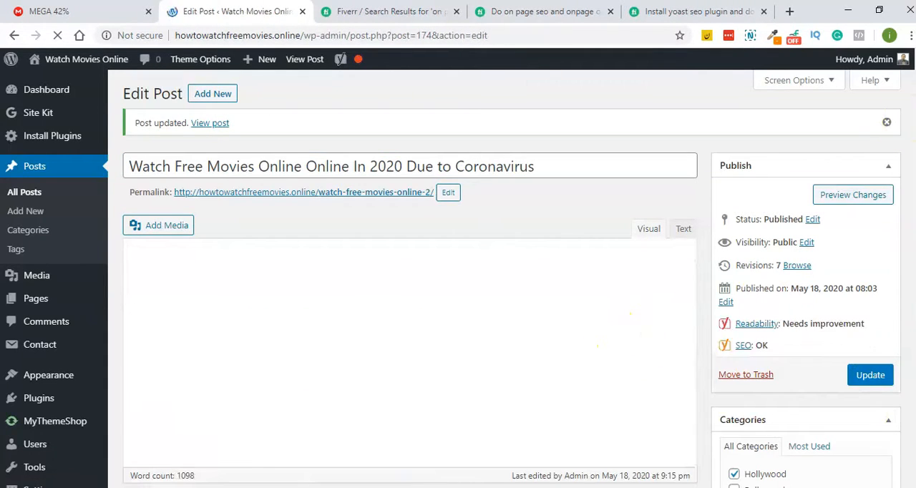
pyautogui.scroll(-3, 397, 458)
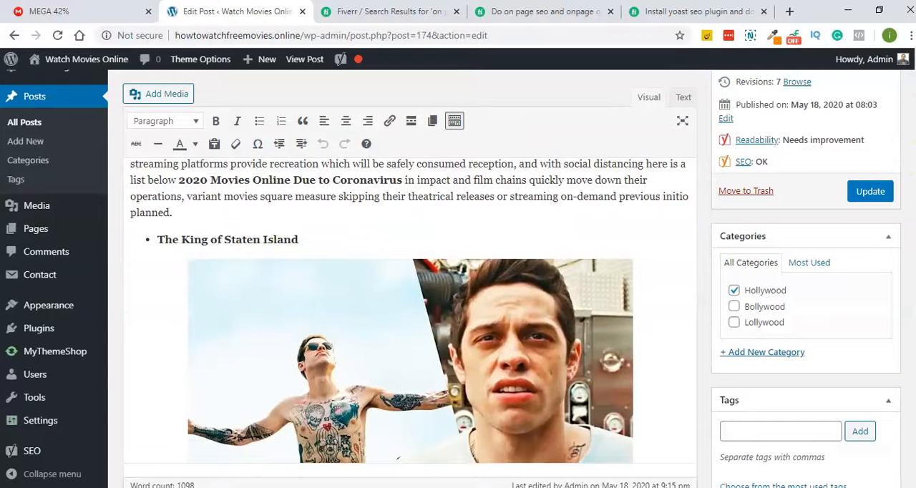
pyautogui.scroll(3, 399, 458)
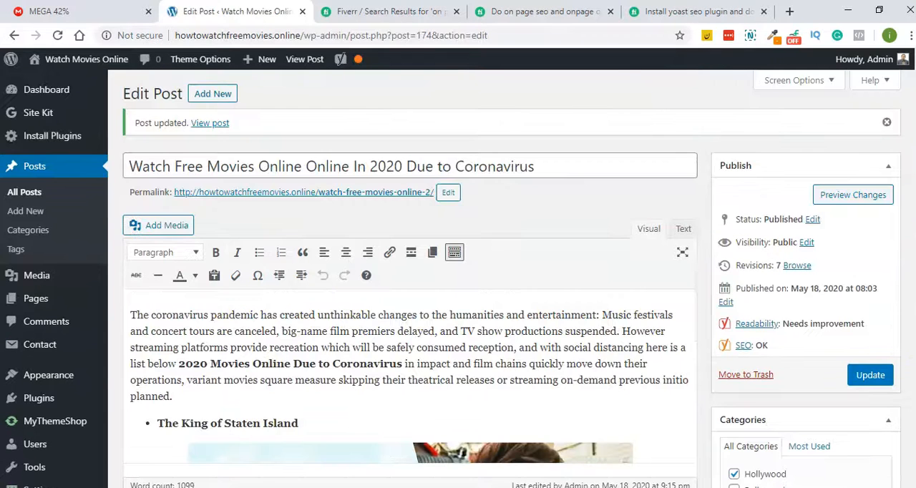
pyautogui.click(448, 192)
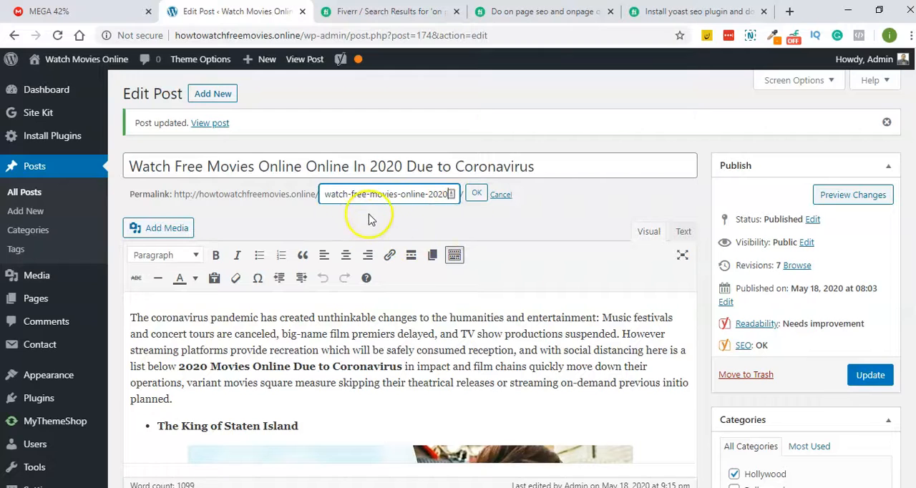
pyautogui.click(475, 197)
pyautogui.click(887, 375)
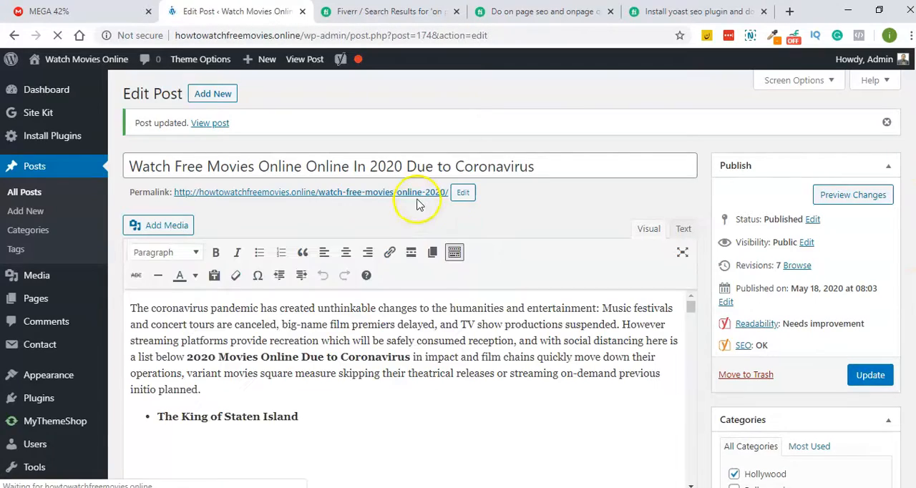
# - Expand the SEO analysis and review the keyphrase in title, keyphrase in slug and SEO title width results
pyautogui.scroll(-15, 469, 170)
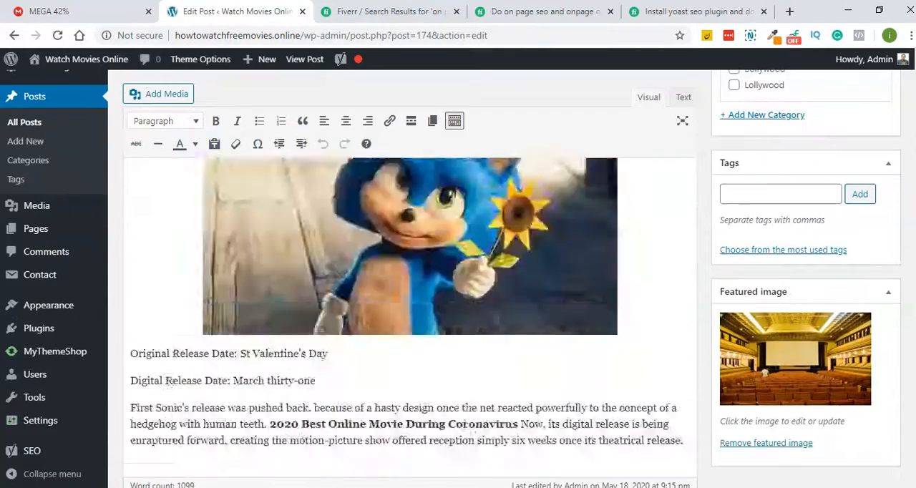
pyautogui.scroll(-3, 468, 171)
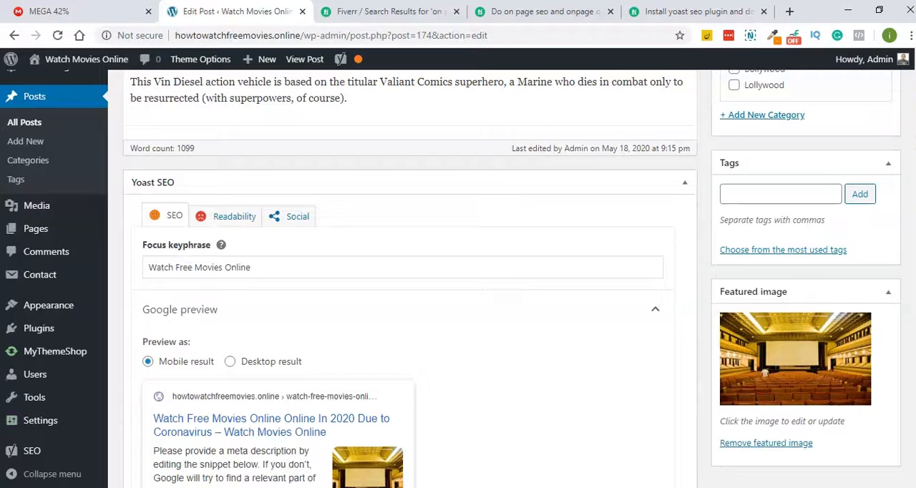
pyautogui.scroll(-1, 365, 320)
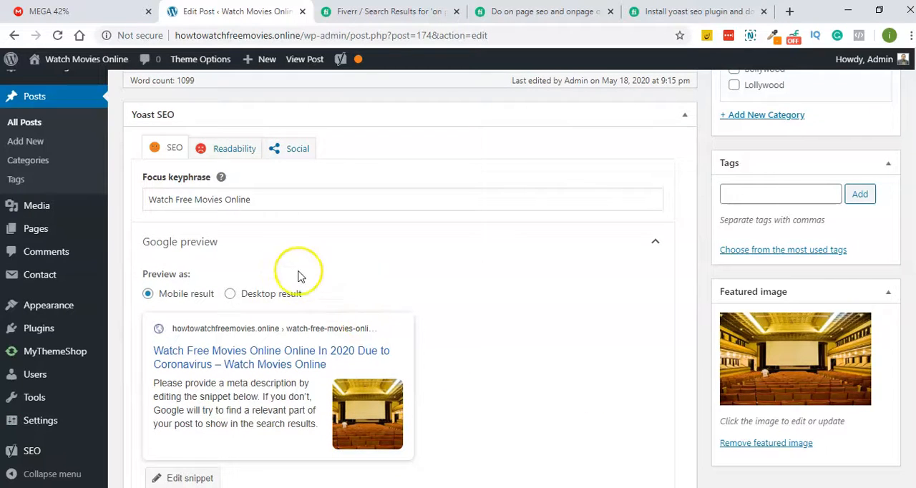
pyautogui.scroll(-3, 229, 247)
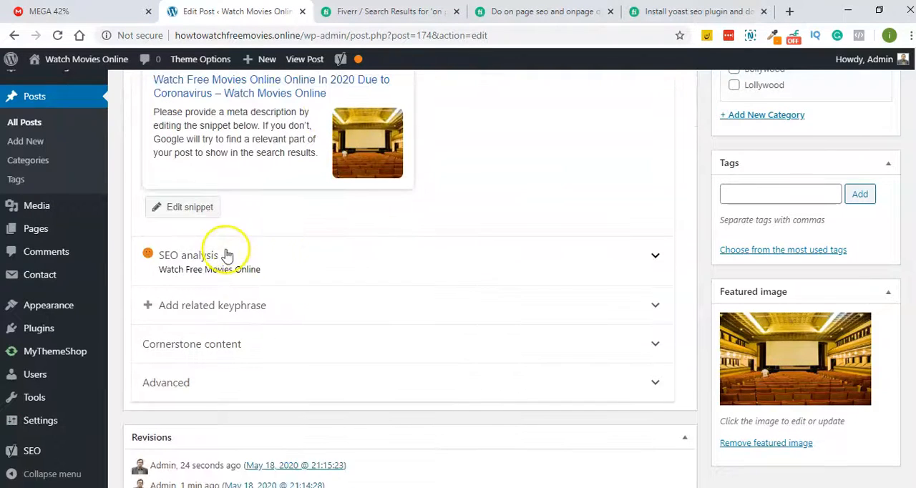
pyautogui.click(226, 252)
pyautogui.scroll(-5, 306, 241)
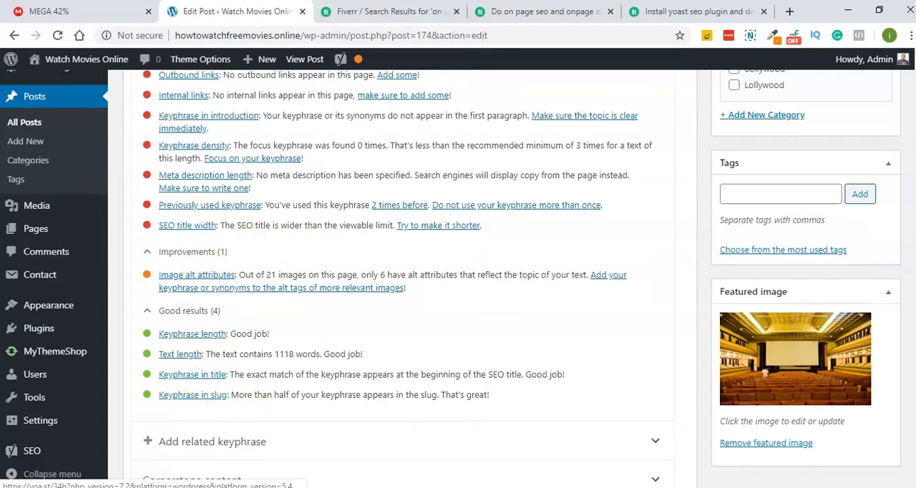
# - Shorten the post title to "Watch Free Movies Online Online In 2020" by removing "Due to Coronavirus"
pyautogui.scroll(20, 410, 272)
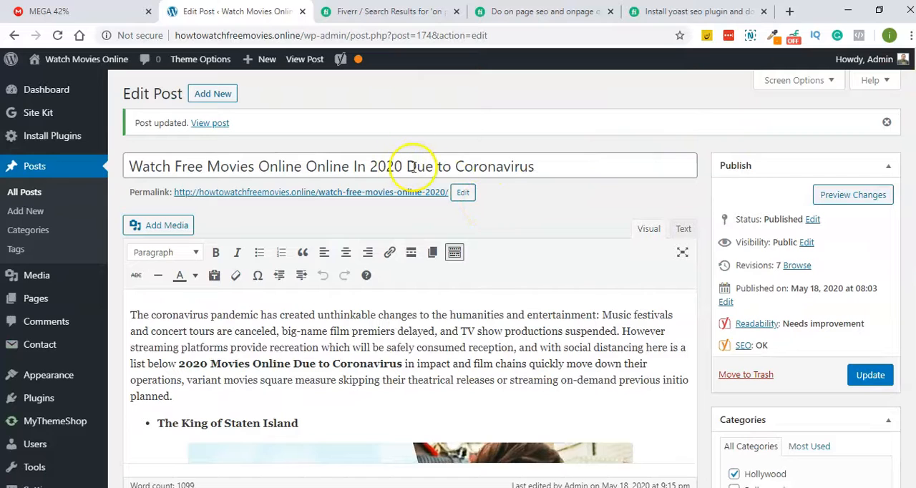
pyautogui.click(408, 167)
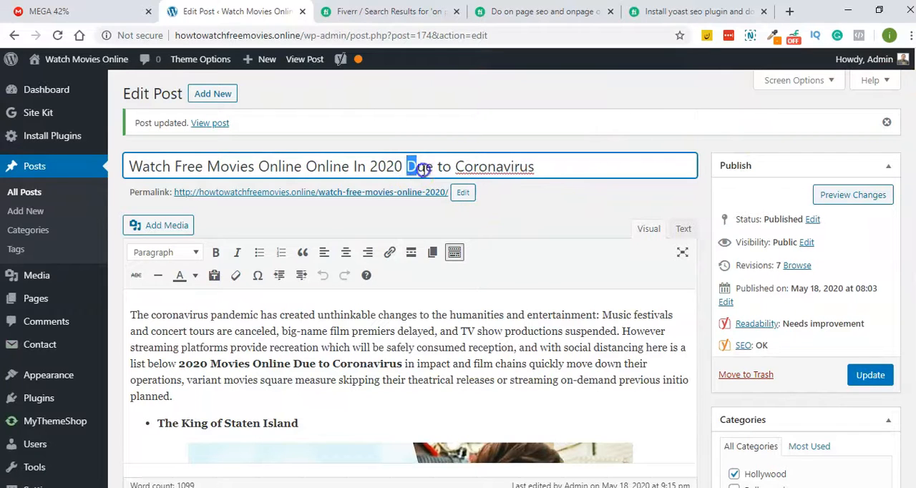
pyautogui.moveTo(423, 169); pyautogui.dragTo(567, 176)
pyautogui.press('BackSpace')
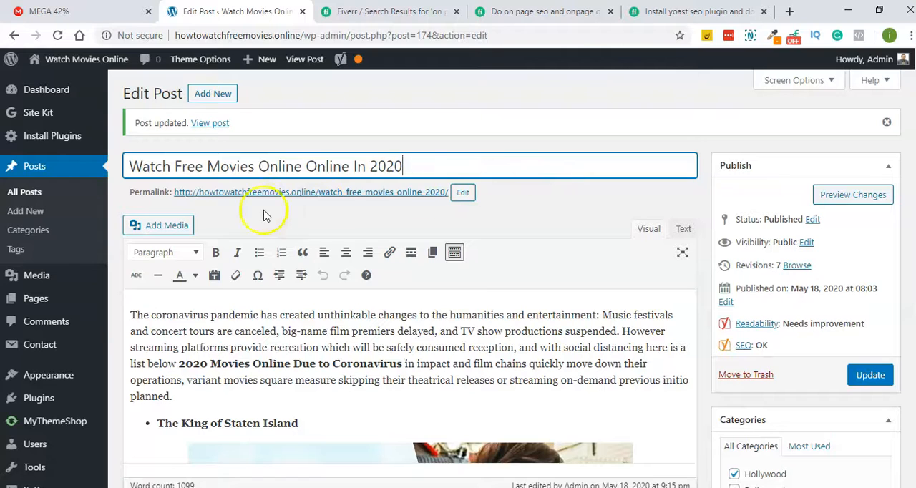
pyautogui.press('BackSpace')
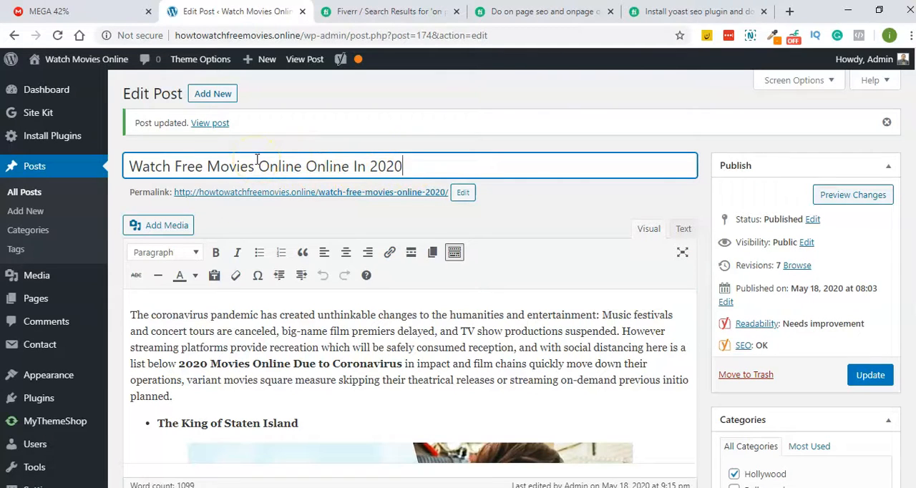
# - Prefix the post title with "Cronoa Virus - " and update the post
pyautogui.click(131, 168)
pyautogui.write('Cronoa')
pyautogui.write(' Virus')
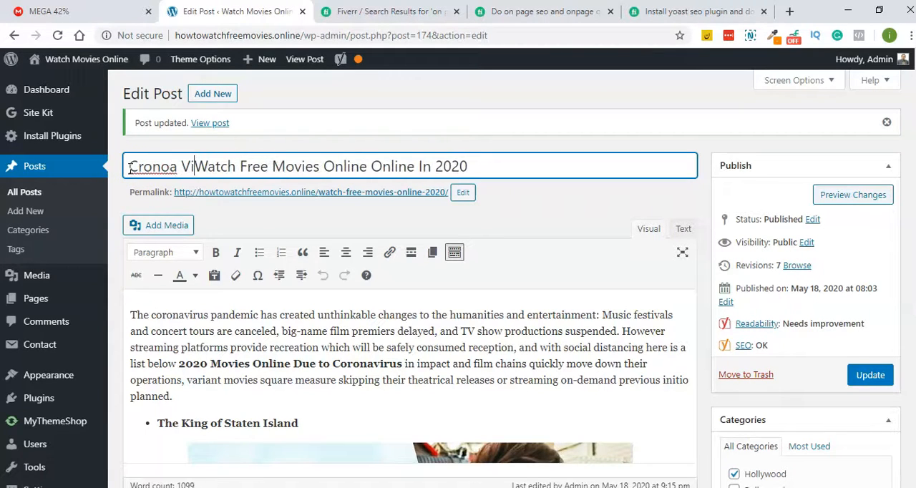
pyautogui.write('-')
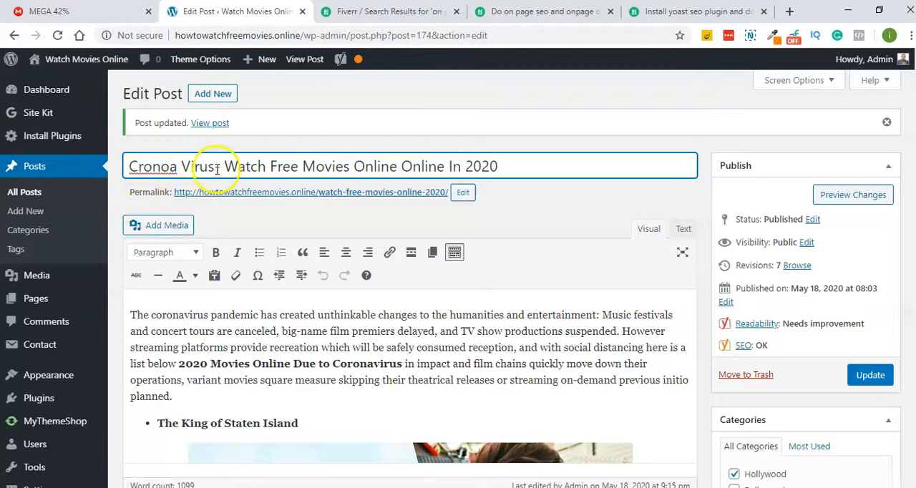
pyautogui.press('Left')
pyautogui.press('Left')
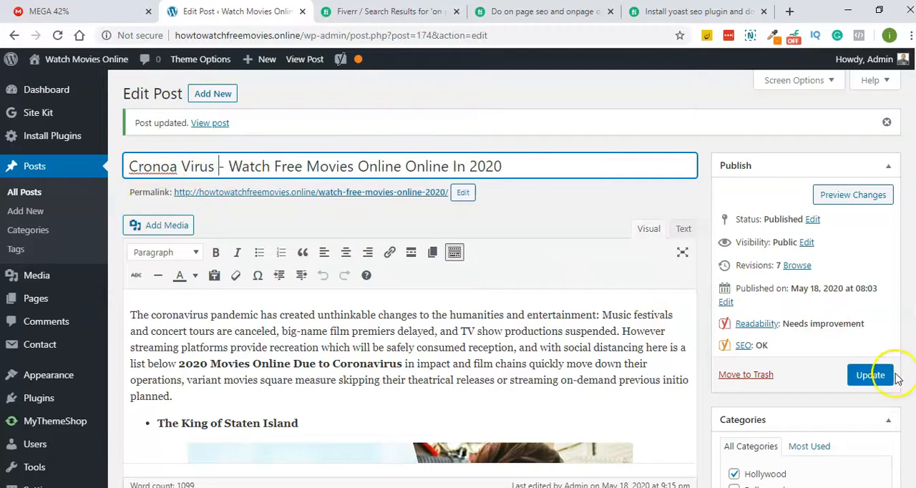
pyautogui.click(893, 376)
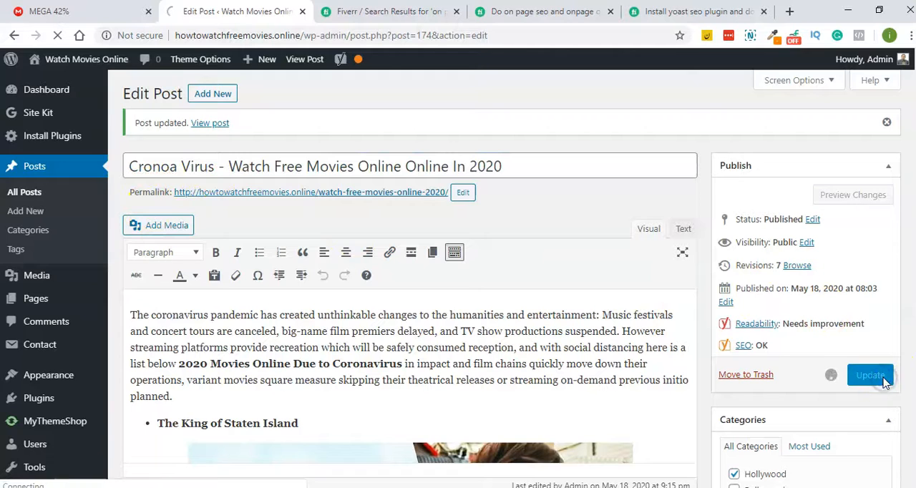
# - Correct the title's prefix to "Corona Virus", checking the spelling in browser search suggestions, and update the post
pyautogui.click(176, 165)
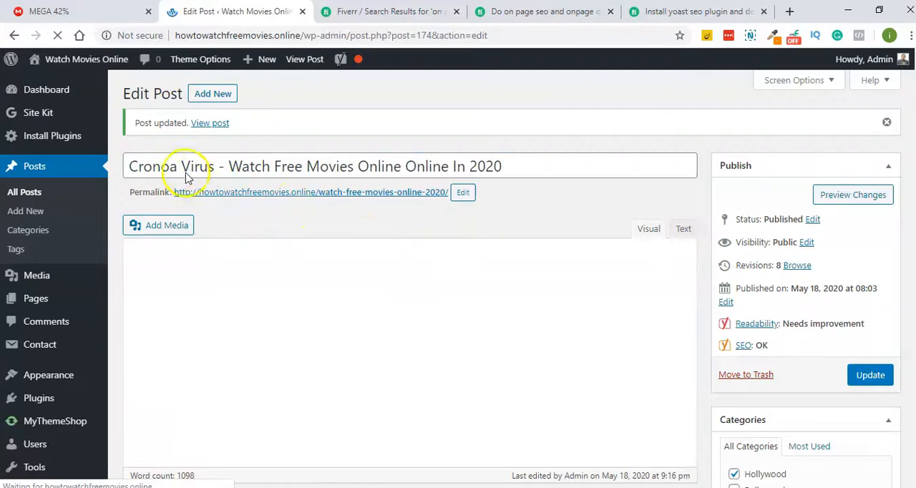
pyautogui.click(171, 167)
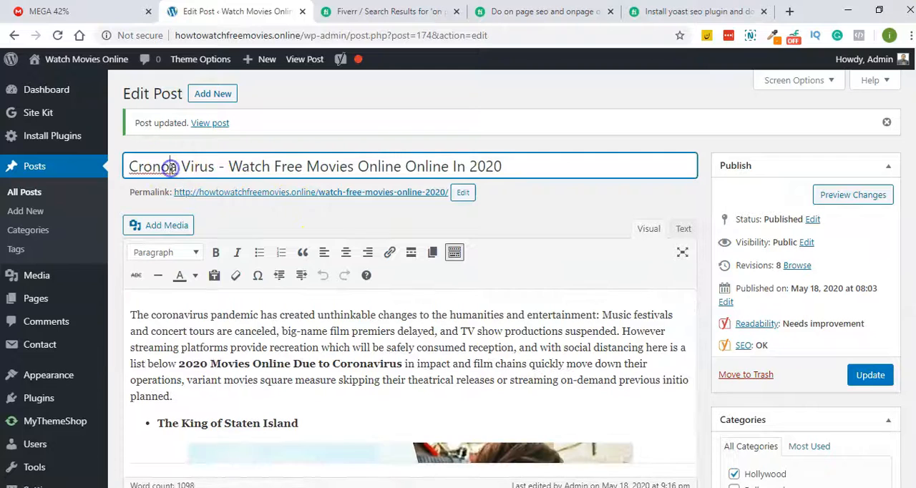
pyautogui.press('BackSpace')
pyautogui.press('BackSpace')
pyautogui.write('a')
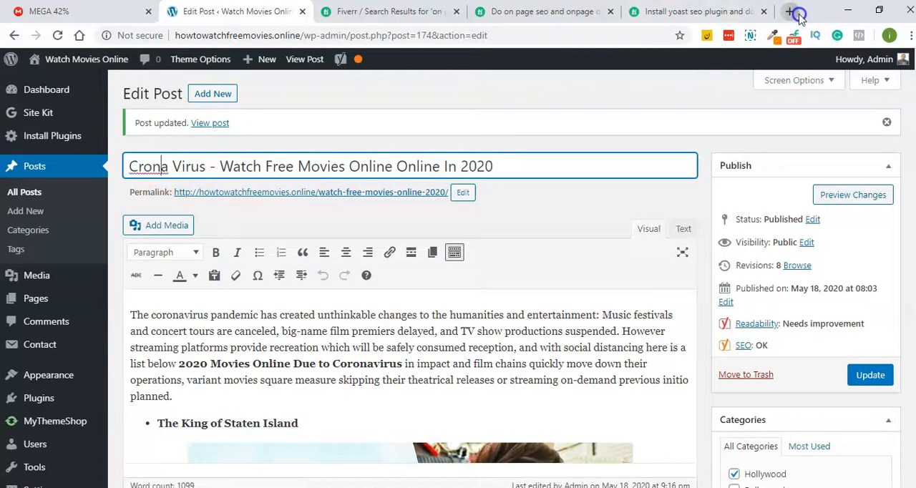
pyautogui.click(791, 12)
pyautogui.write('coron')
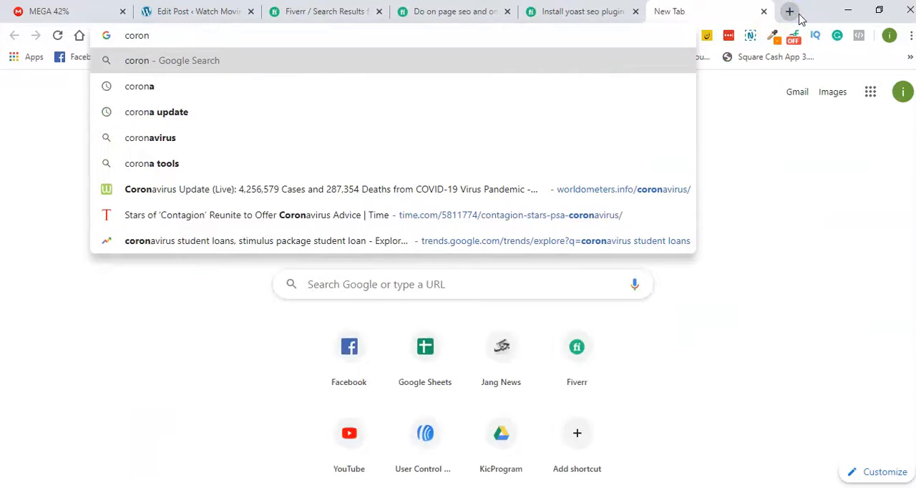
pyautogui.click(194, 11)
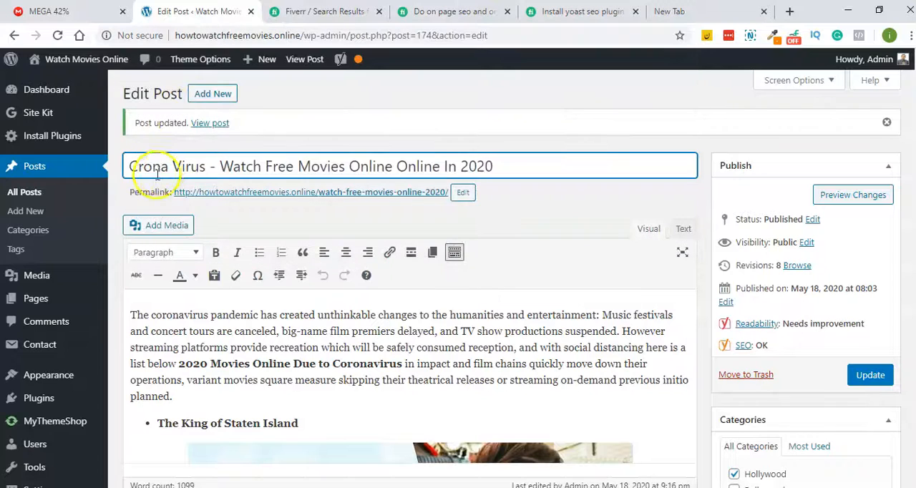
pyautogui.click(133, 166)
pyautogui.write('o')
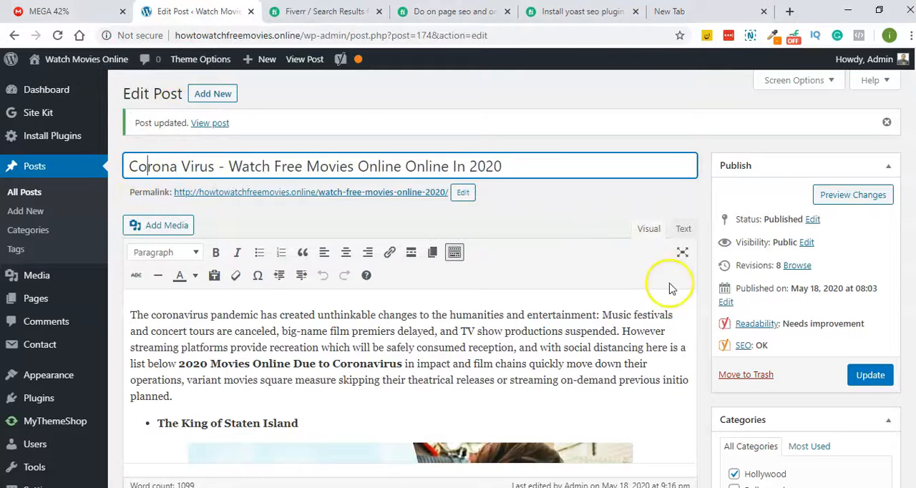
pyautogui.click(870, 375)
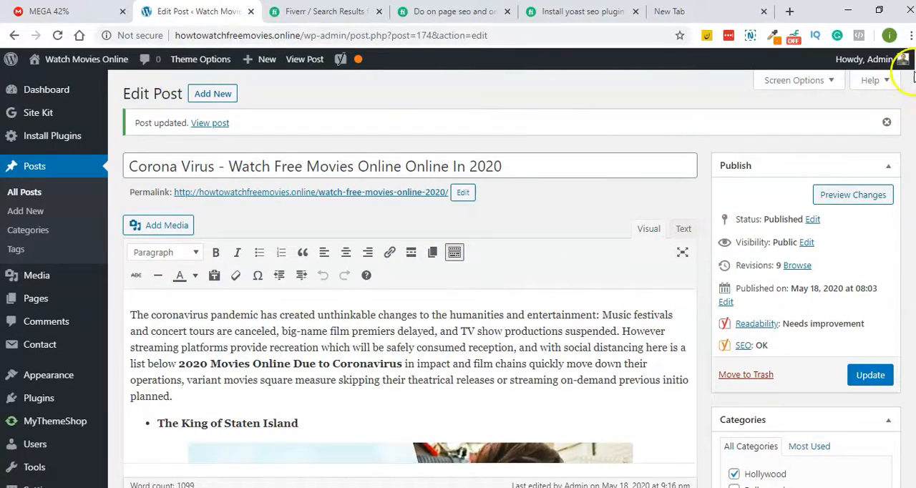
# - Expand the SEO analysis and examine how the prefixed title affects the keyphrase in title and SEO title width checks
pyautogui.scroll(-15, 914, 78)
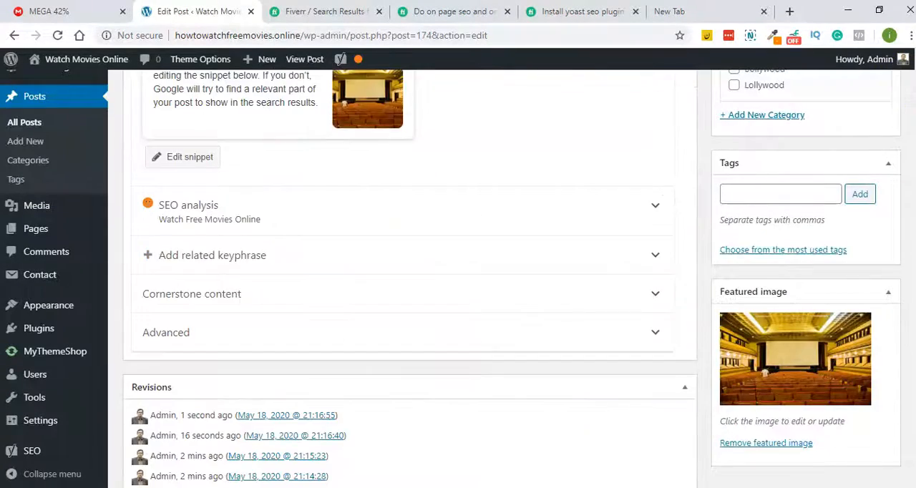
pyautogui.scroll(2, 272, 235)
pyautogui.click(175, 200)
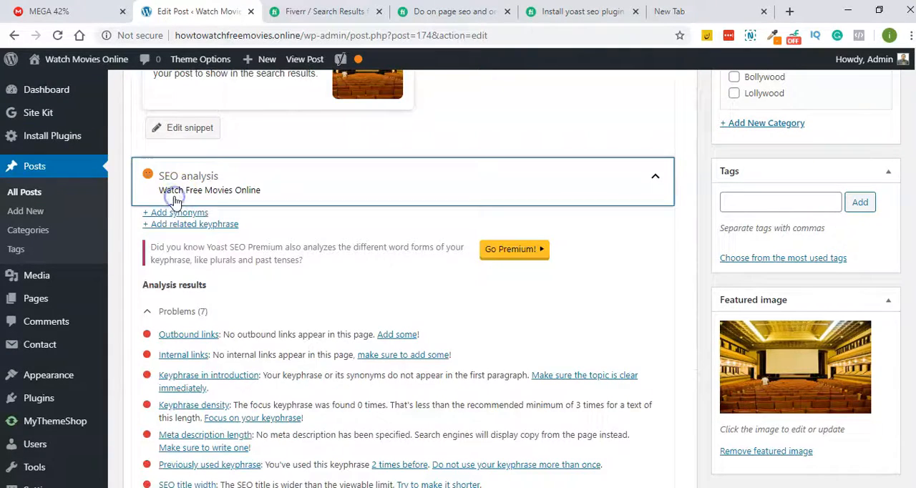
pyautogui.scroll(-3, 362, 265)
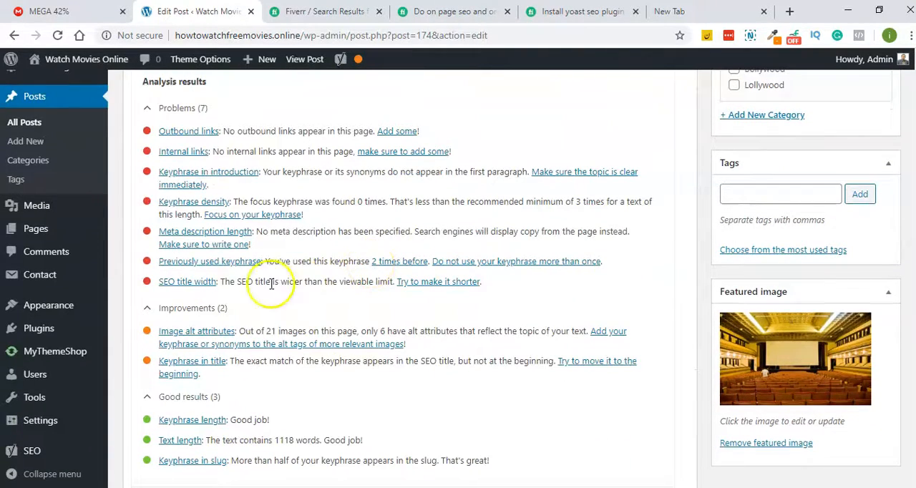
# - Remove the "Corona Virus -" prefix from the post title and update the post
pyautogui.moveTo(914, 442); pyautogui.dragTo(913, 77)
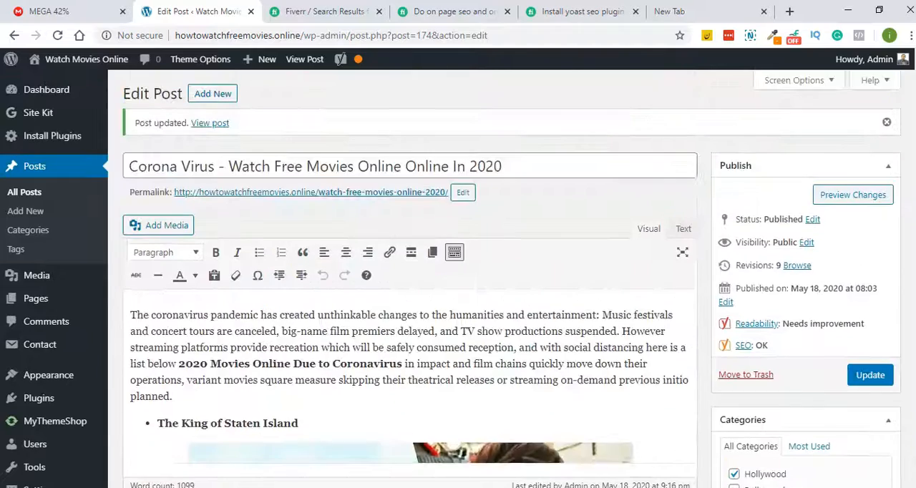
pyautogui.moveTo(228, 167); pyautogui.dragTo(39, 156)
pyautogui.press('BackSpace')
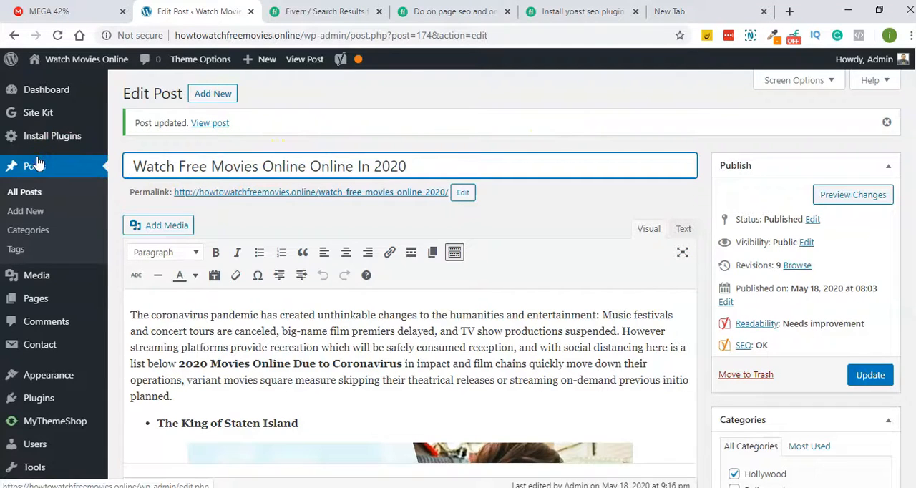
pyautogui.click(891, 376)
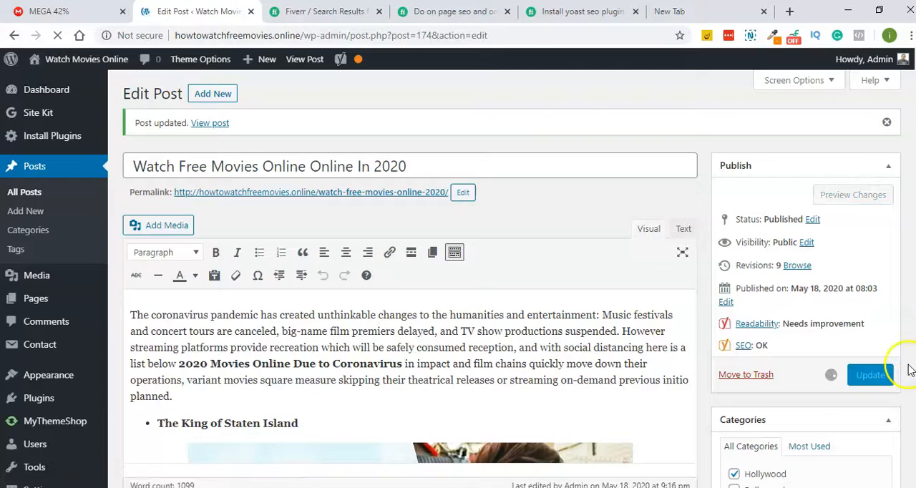
# - Expand the post's SEO analysis and review its problems, improvements and good results, including the previously used keyphrase check
pyautogui.scroll(-15, 742, 175)
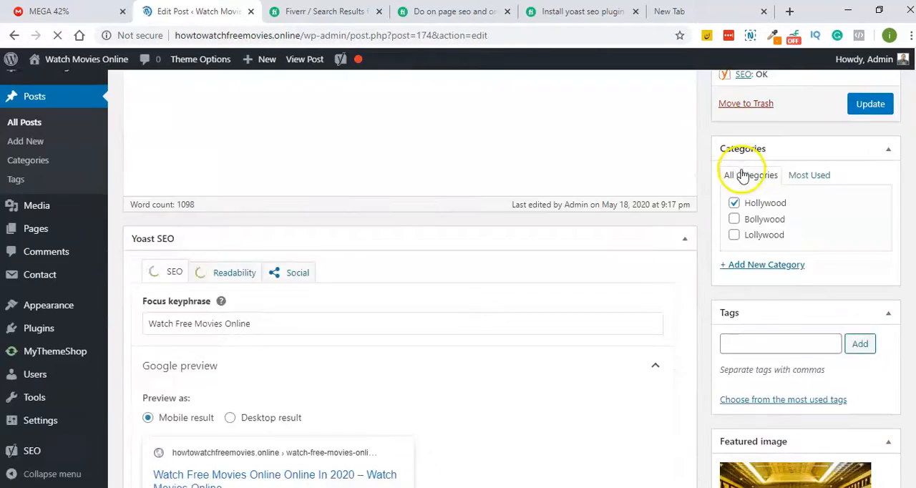
pyautogui.scroll(10, 251, 264)
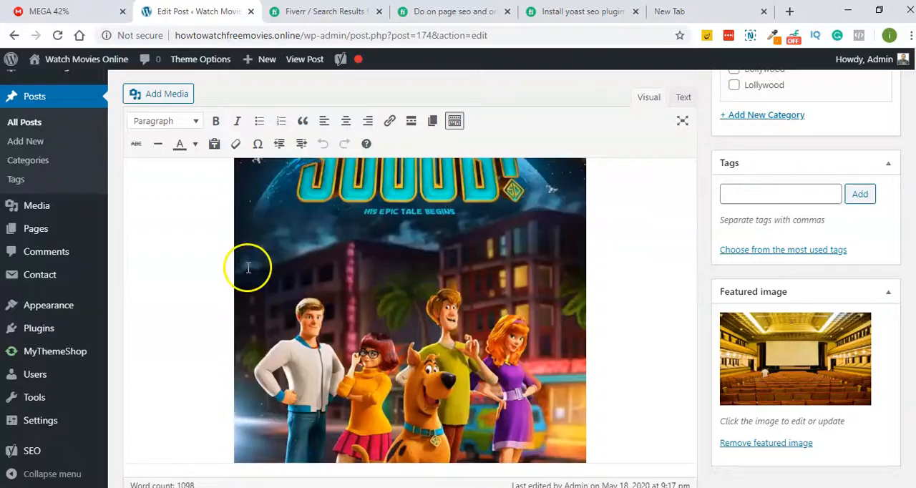
pyautogui.scroll(-10, 410, 286)
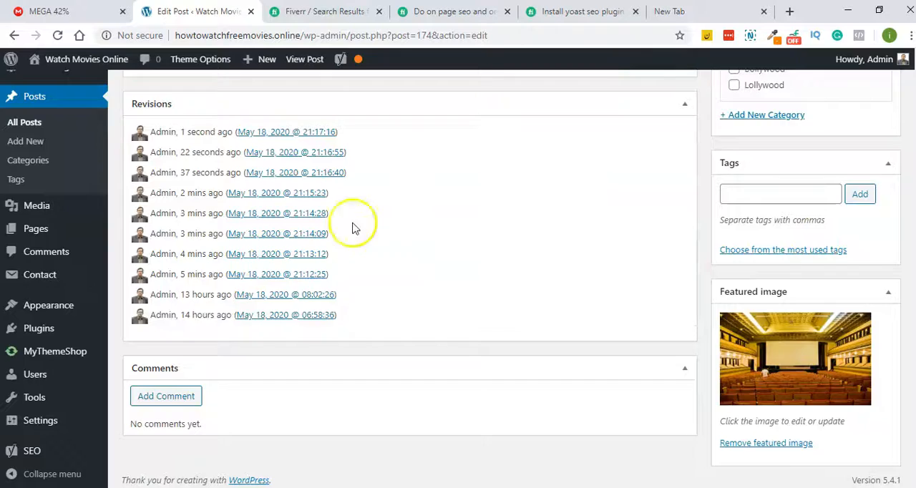
pyautogui.scroll(5, 352, 227)
pyautogui.scroll(-1, 341, 198)
pyautogui.click(229, 201)
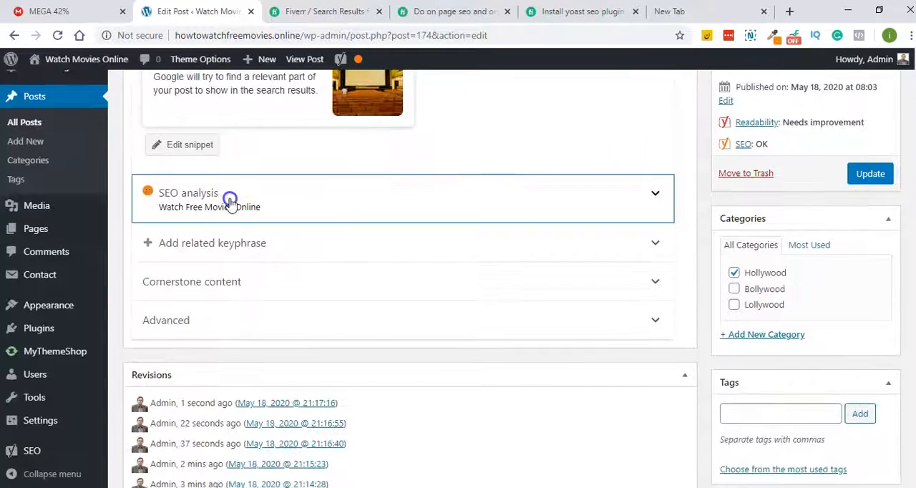
pyautogui.scroll(-2, 229, 198)
pyautogui.scroll(-1, 343, 286)
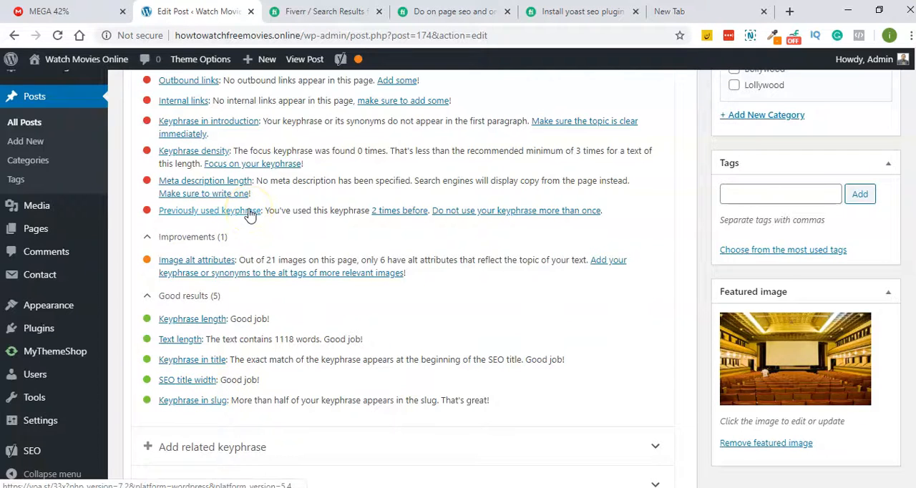
# - List the posts that already use the focus keyphrase, and check it against the edited post's keyphrase, Google preview and SEO problems
pyautogui.click(405, 212)
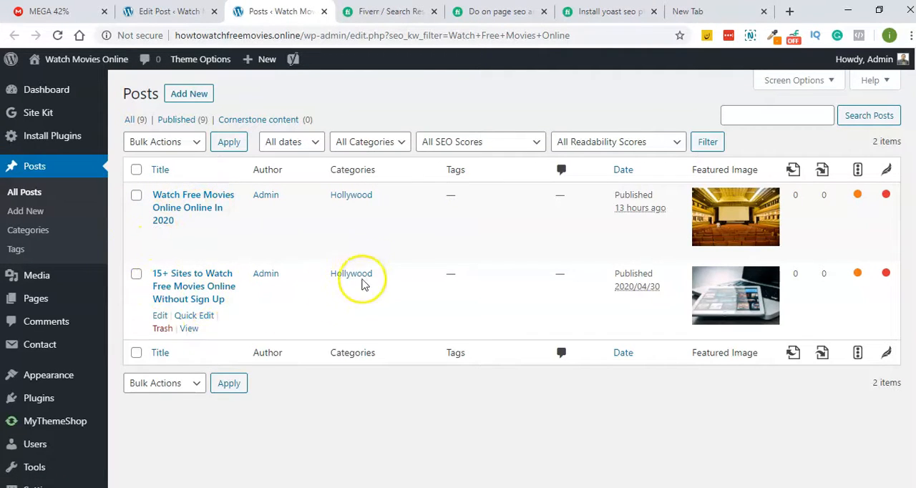
pyautogui.click(188, 11)
pyautogui.scroll(3, 341, 252)
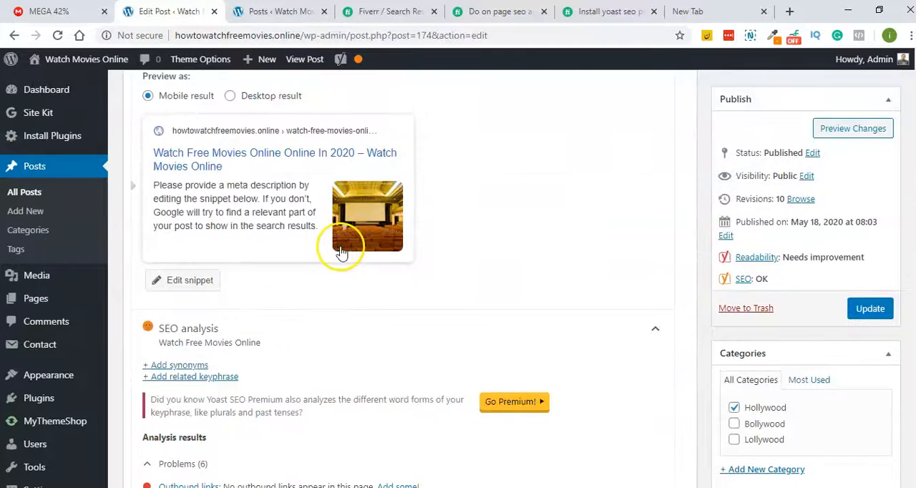
pyautogui.scroll(-2, 341, 252)
pyautogui.scroll(-1, 340, 252)
pyautogui.scroll(4, 340, 252)
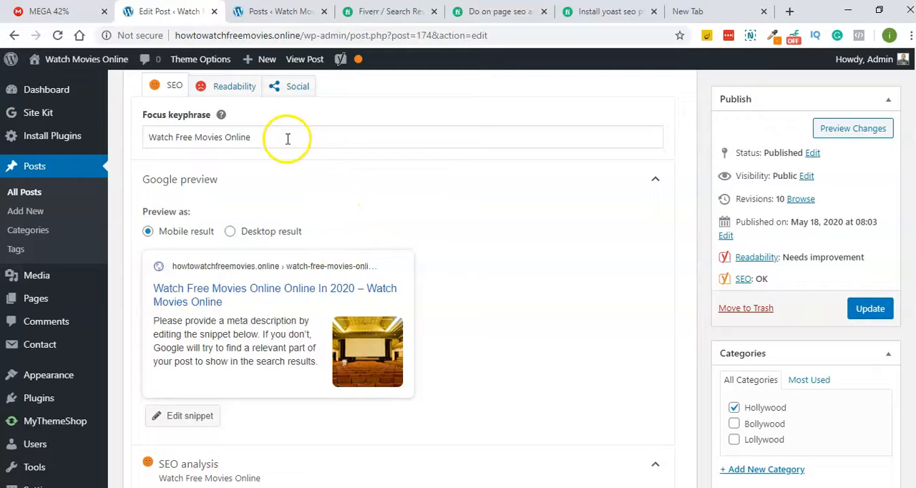
pyautogui.scroll(-3, 267, 277)
pyautogui.scroll(-5, 267, 276)
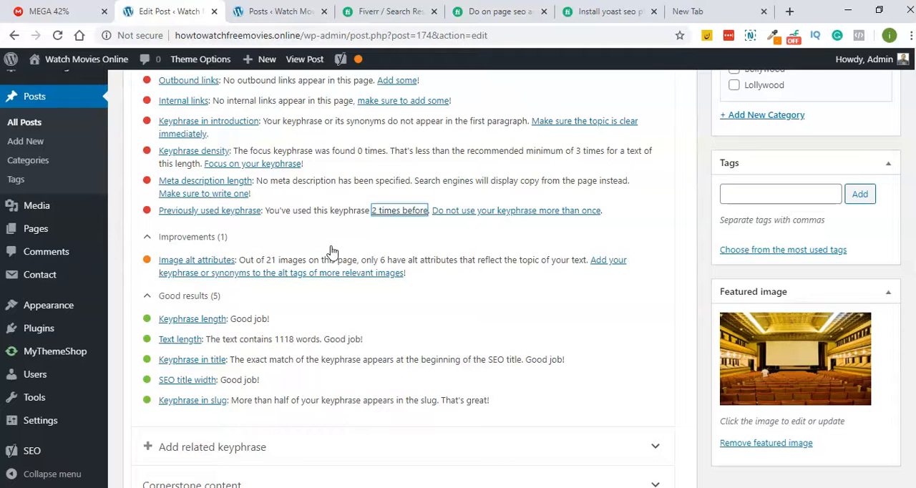
pyautogui.scroll(1, 331, 246)
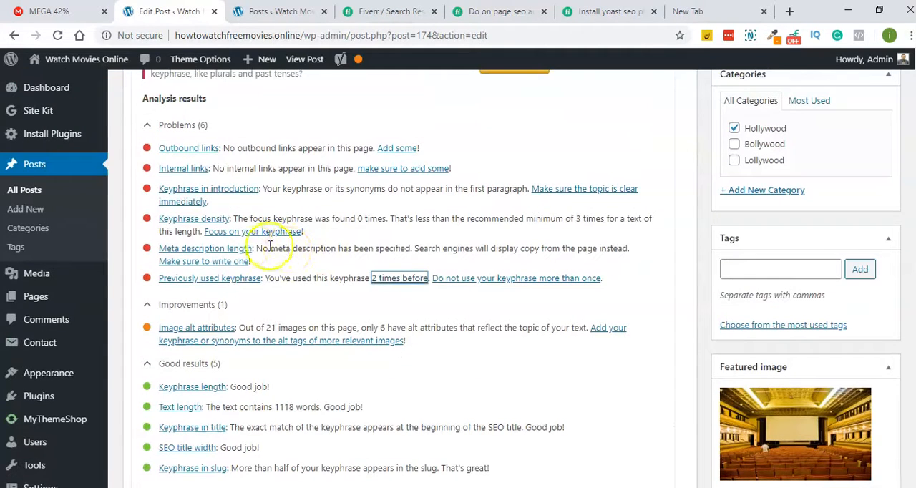
pyautogui.scroll(2, 286, 271)
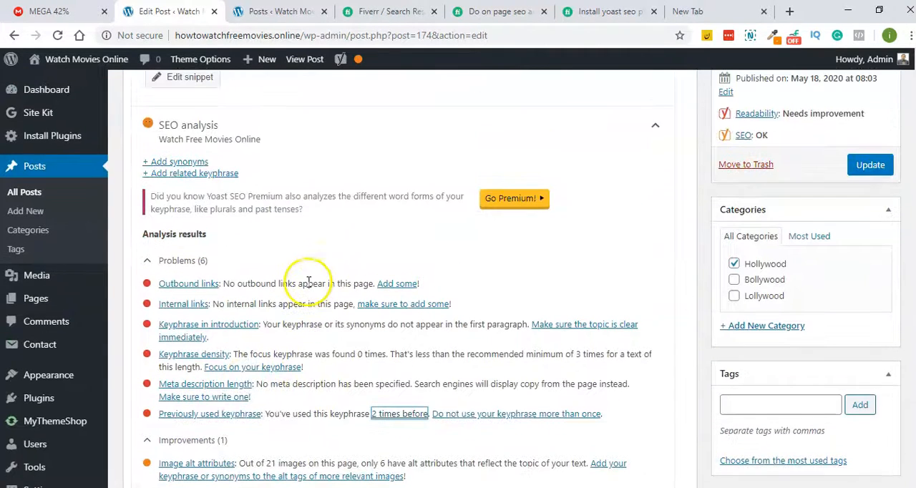
# - Search Google for "coronna" and examine the description text under the worldometers.info top result as a meta description example
pyautogui.click(730, 11)
pyautogui.write('na')
pyautogui.press('Return')
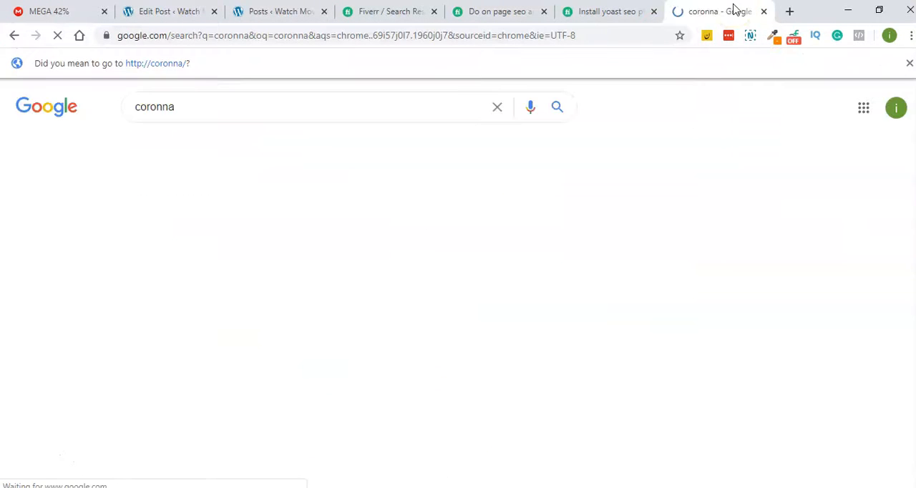
pyautogui.scroll(-3, 211, 184)
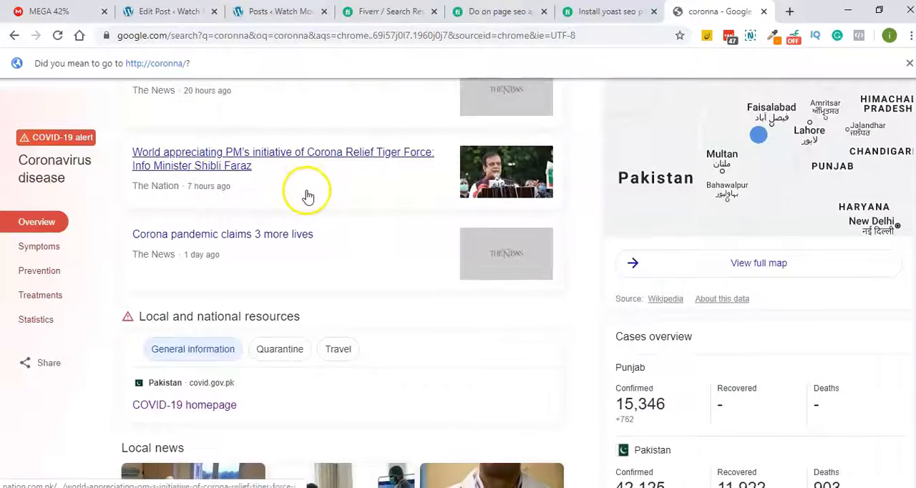
pyautogui.scroll(-7, 308, 196)
pyautogui.moveTo(132, 293); pyautogui.dragTo(402, 306)
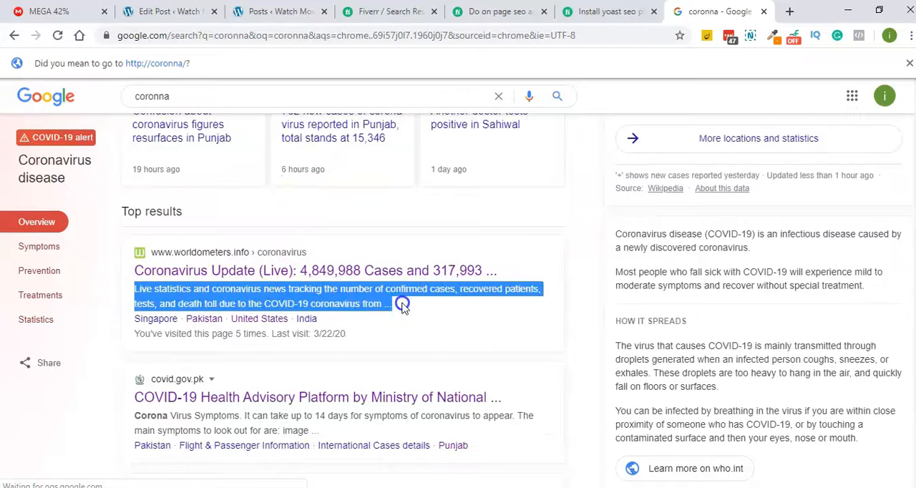
# - Search Google for "meta description length" and read the recommended character range in the featured snippet
pyautogui.click(247, 99)
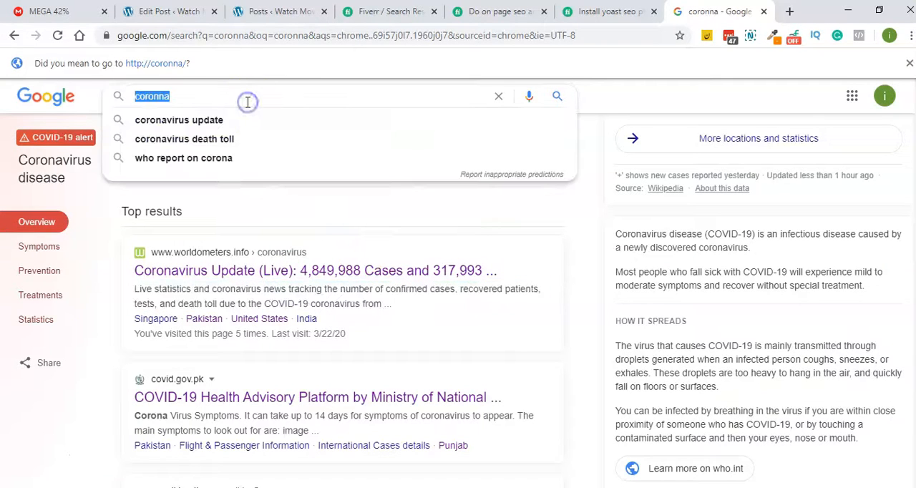
pyautogui.write('meta description length')
pyautogui.press('Return')
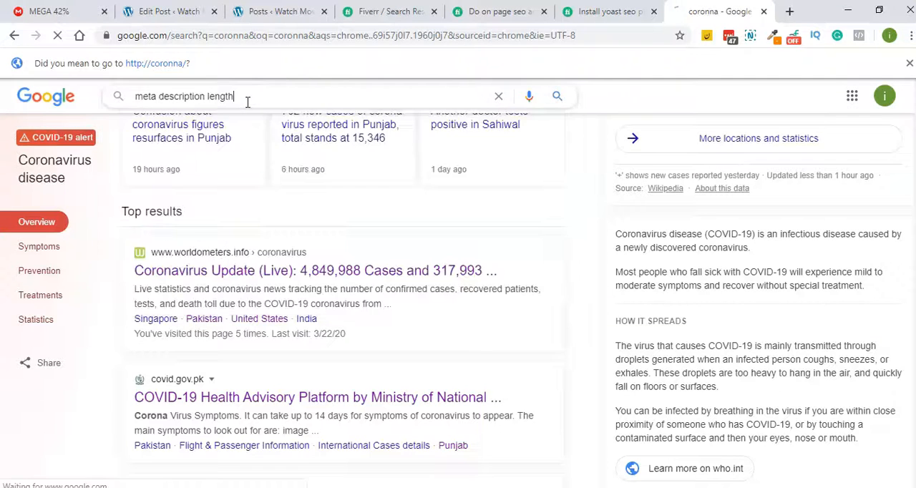
pyautogui.scroll(-1, 181, 251)
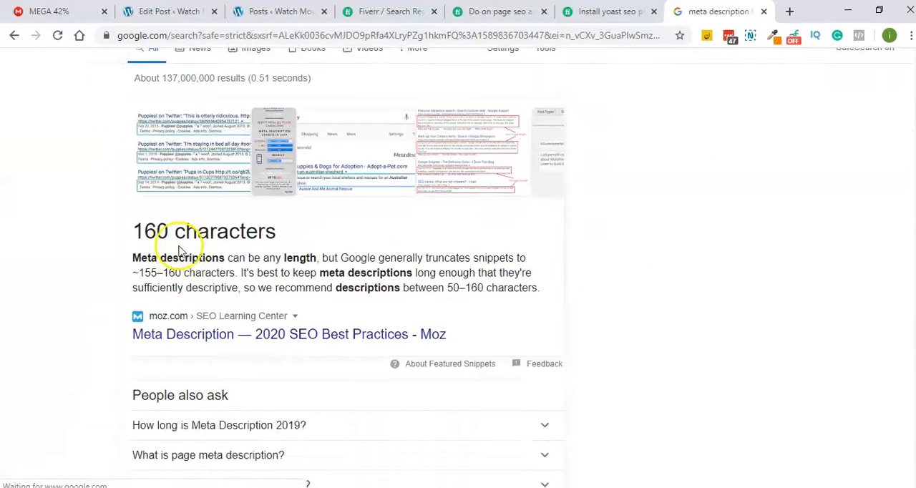
pyautogui.moveTo(175, 275); pyautogui.dragTo(138, 274)
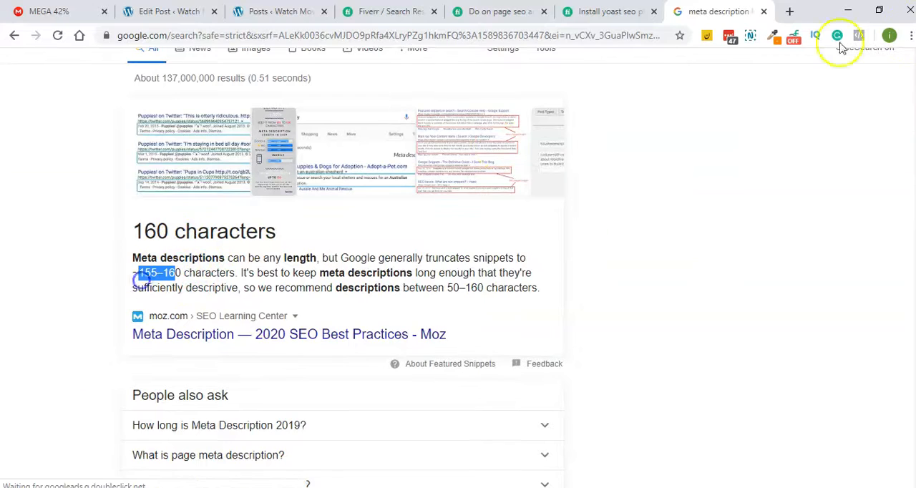
# - Start the post's meta description with "Watch Free Movies Online in 2002 due to corona virus issue and stay home, stay safe."
pyautogui.click(133, 11)
pyautogui.scroll(4, 320, 219)
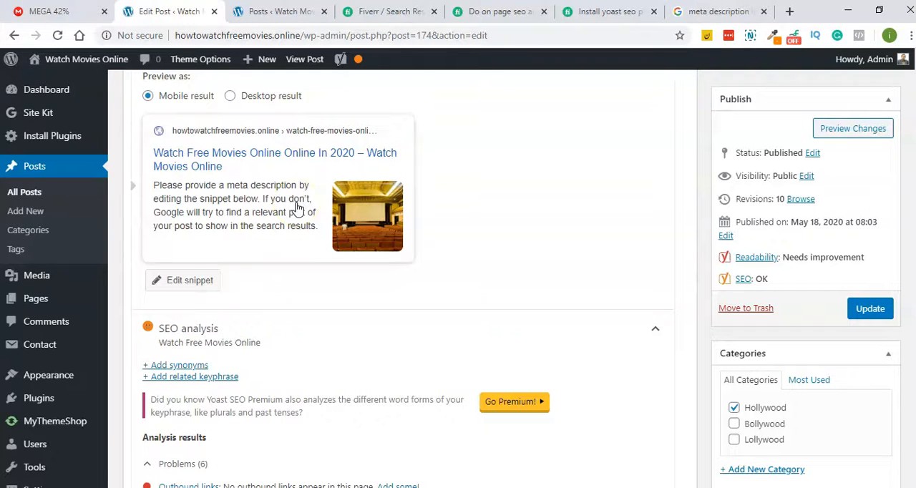
pyautogui.click(244, 229)
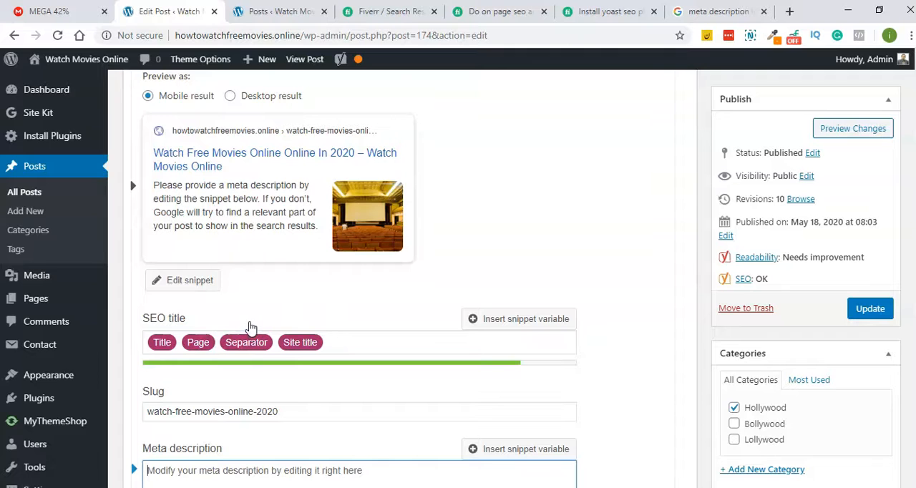
pyautogui.scroll(-2, 247, 331)
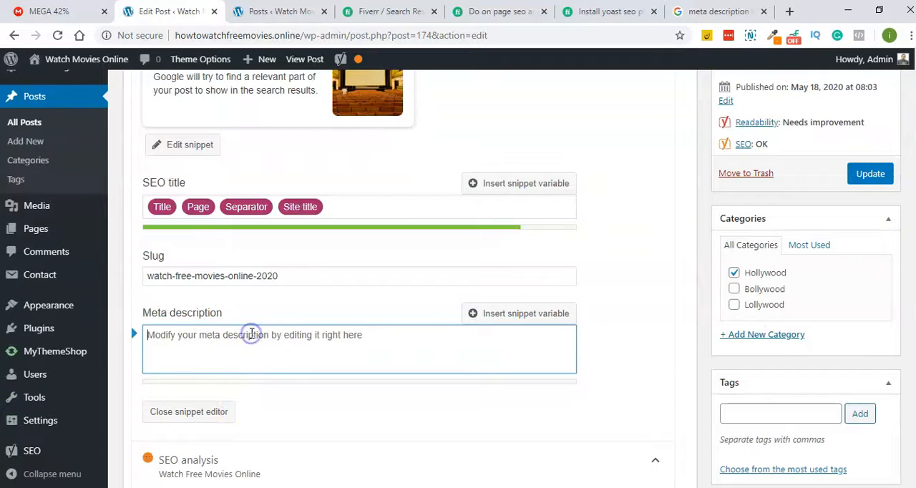
pyautogui.write('Watc')
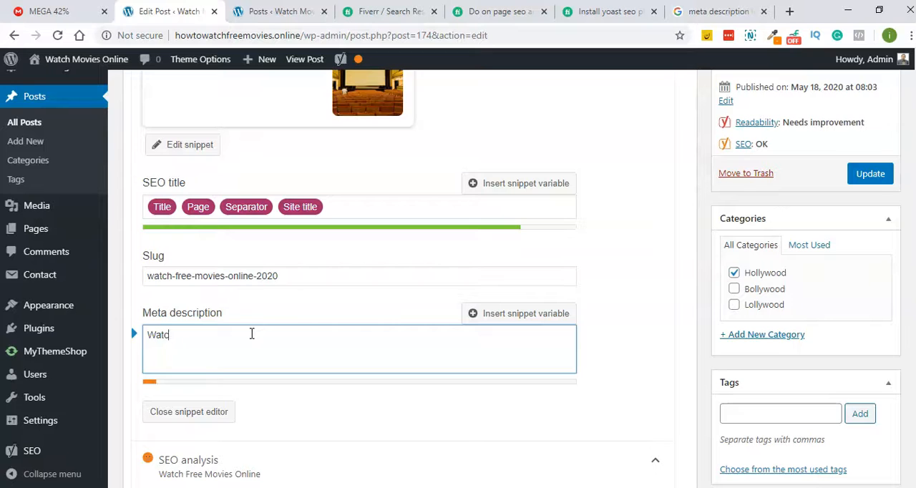
pyautogui.press('BackSpace')
pyautogui.press('BackSpace')
pyautogui.write('Watch Free Movies Online')
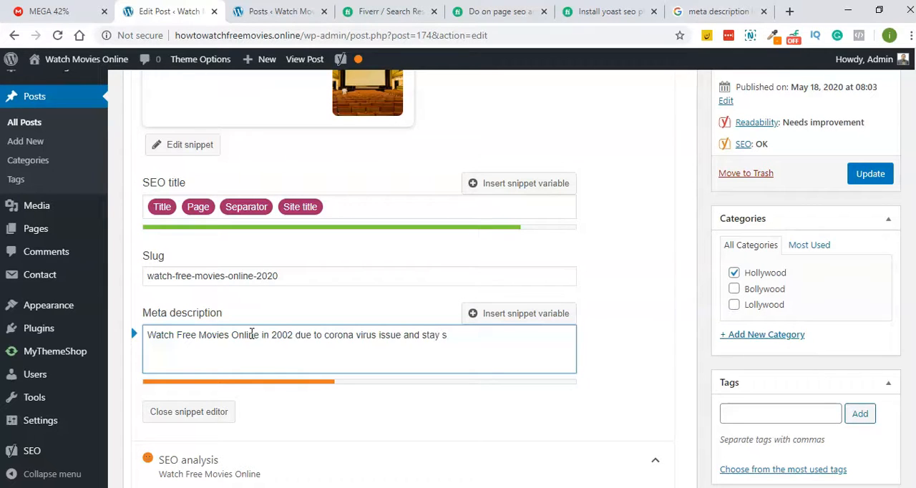
pyautogui.write('me, stay safe.All')
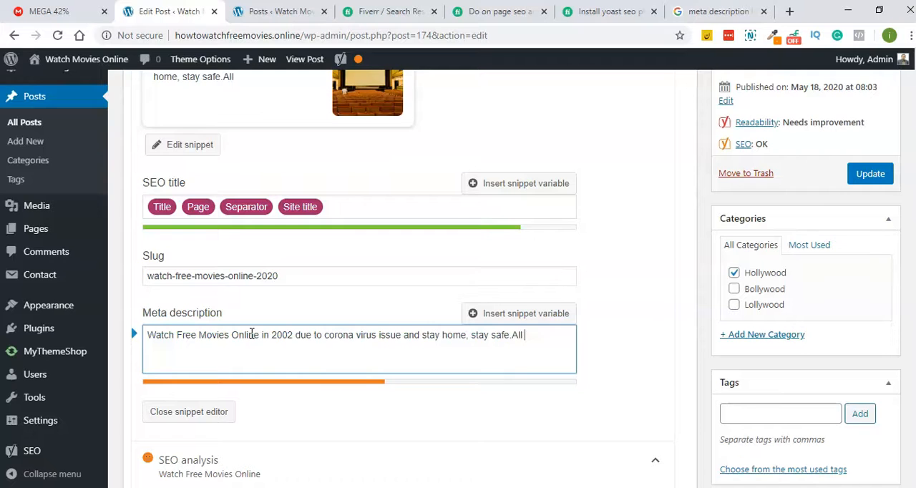
# - Continue the meta description with "Find info about all lated Watch Free Movies Online in 2020 here."
pyautogui.press('BackSpace')
pyautogui.press('BackSpace')
pyautogui.press('BackSpace')
pyautogui.write('Find info about all lated')
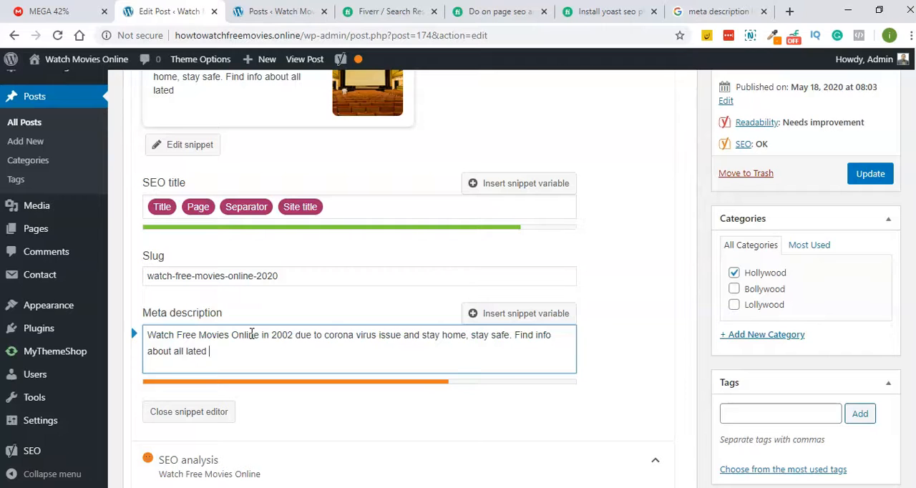
pyautogui.write('Watch Free Movies Online')
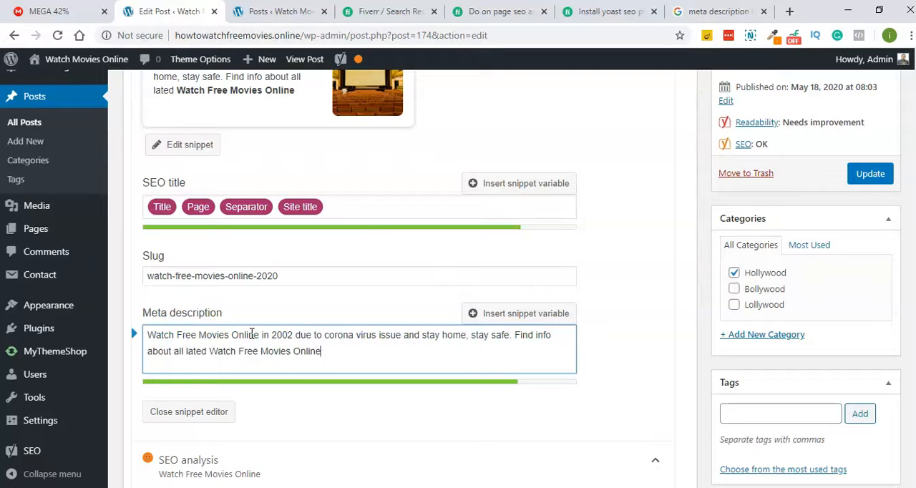
pyautogui.write('in 2020 here.')
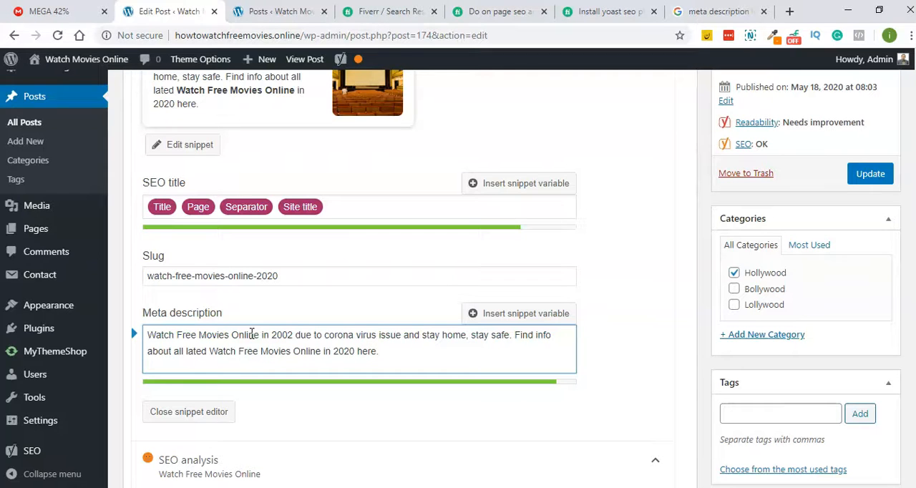
# - Replace the closing "here." of the meta description with "on this site"
pyautogui.scroll(-1, 280, 327)
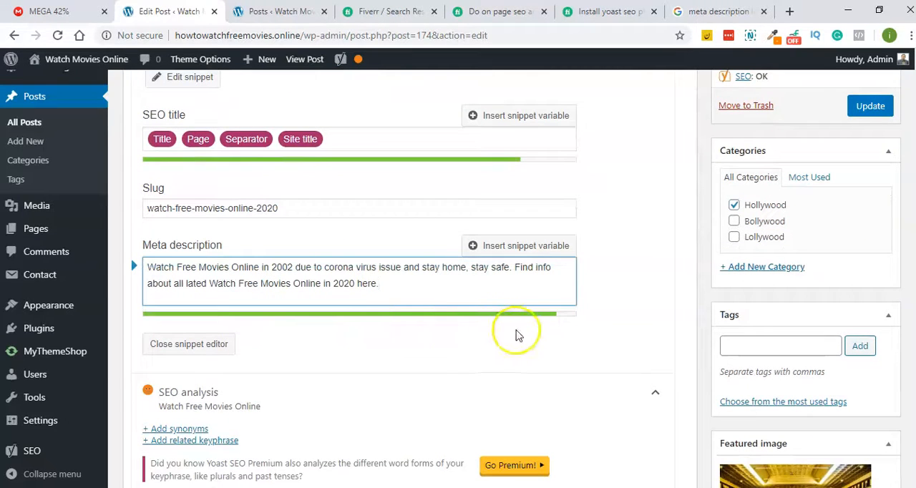
pyautogui.write('on this b')
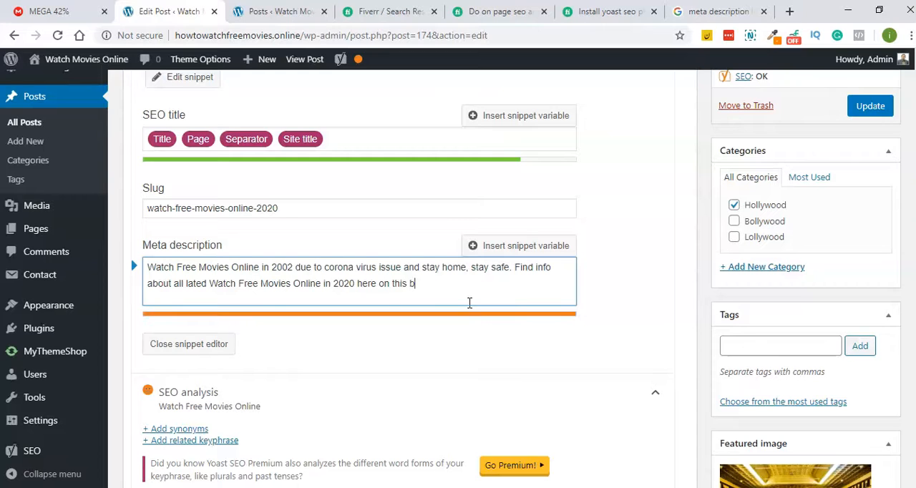
pyautogui.press('BackSpace')
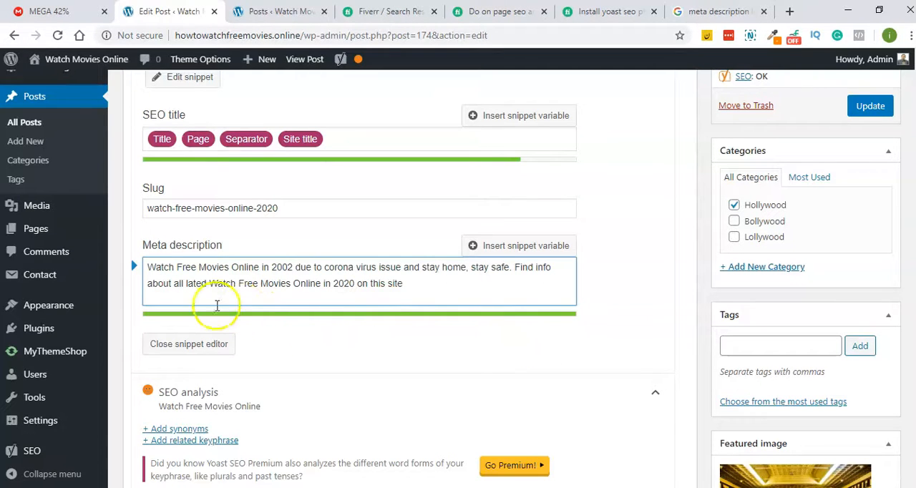
# - Correct "lated" to "latest" in the meta description and shorten it by removing the space before "Find info"
pyautogui.moveTo(177, 267); pyautogui.dragTo(268, 264)
pyautogui.click(207, 268)
pyautogui.moveTo(149, 268); pyautogui.dragTo(259, 266)
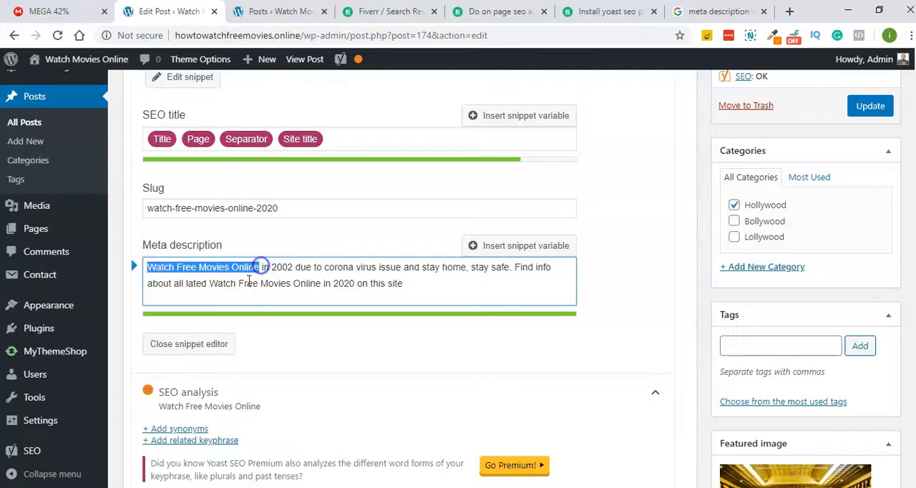
pyautogui.click(214, 283)
pyautogui.click(204, 283)
pyautogui.click(204, 284)
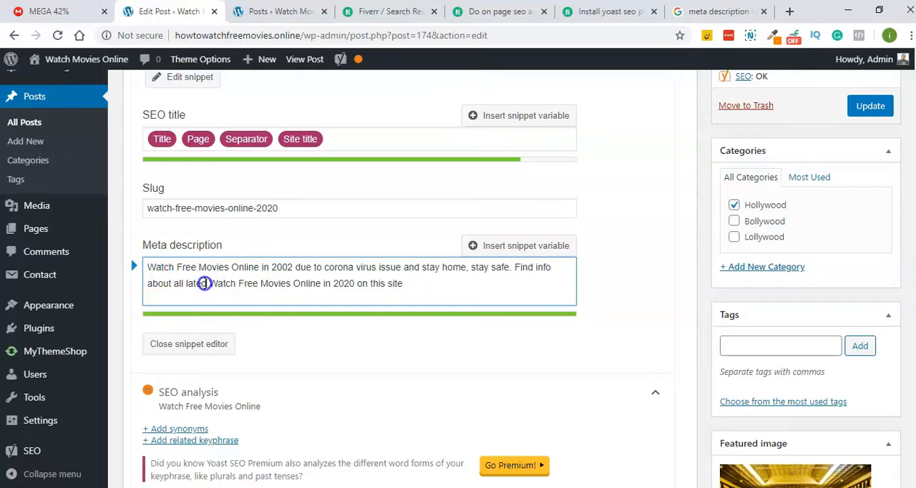
pyautogui.write('st')
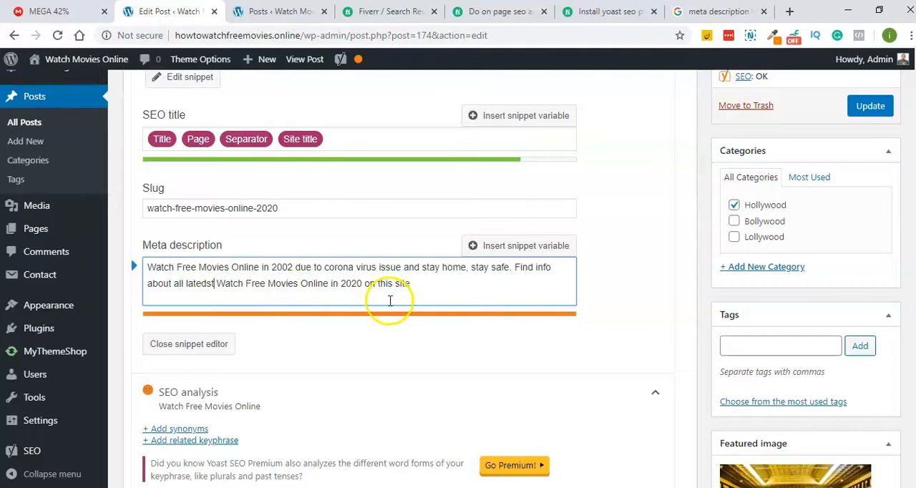
pyautogui.press('BackSpace')
pyautogui.press('BackSpace')
pyautogui.press('BackSpace')
pyautogui.write('st')
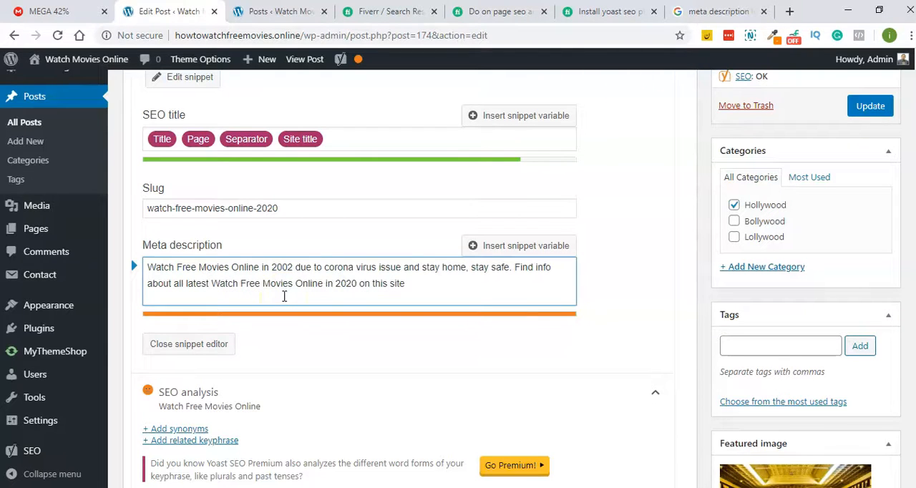
pyautogui.click(515, 267)
pyautogui.press('BackSpace')
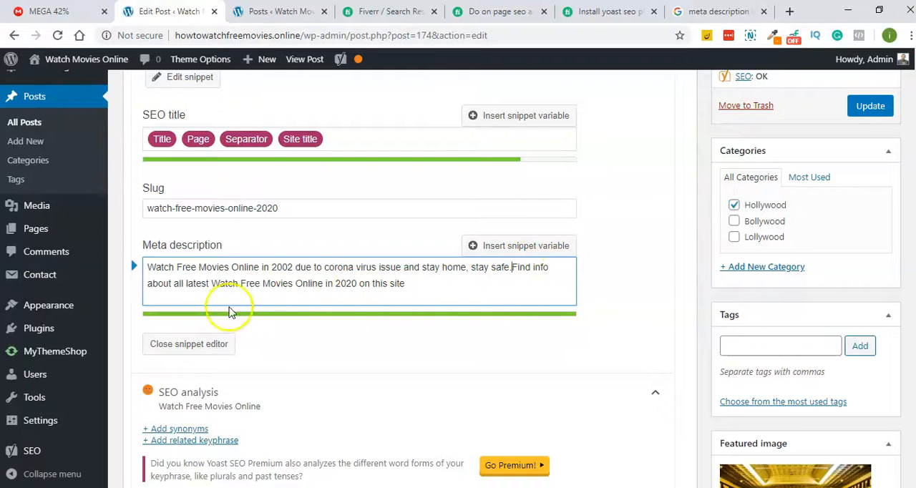
# - Review the recommended meta description length in the Google results for "meta description length"
pyautogui.click(716, 12)
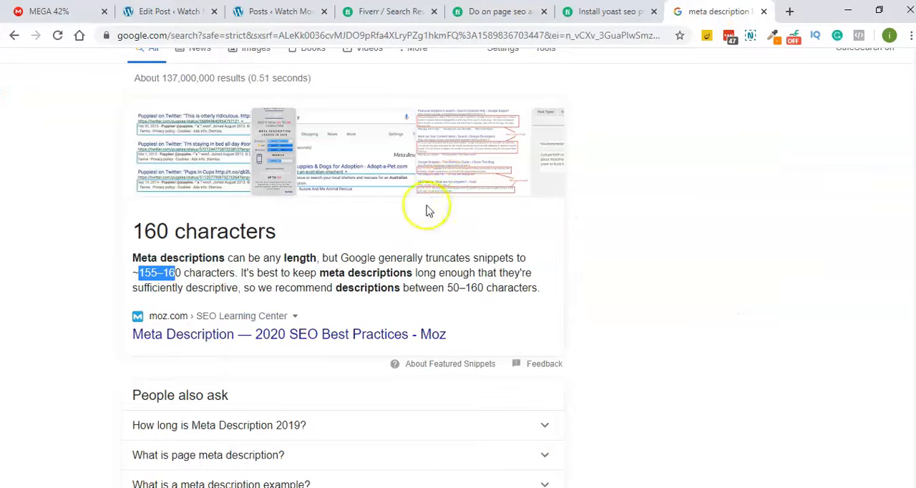
pyautogui.scroll(2, 286, 250)
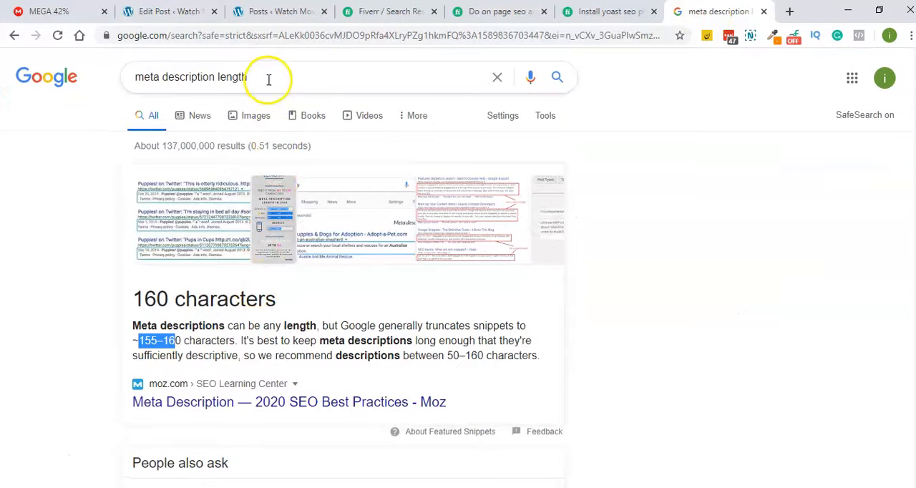
pyautogui.scroll(-6, 269, 83)
pyautogui.scroll(-1, 269, 86)
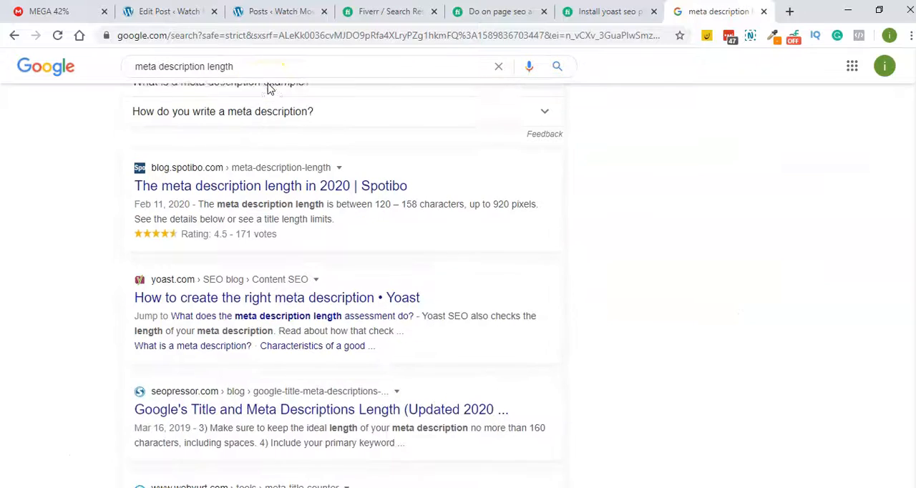
pyautogui.moveTo(322, 201); pyautogui.dragTo(234, 86)
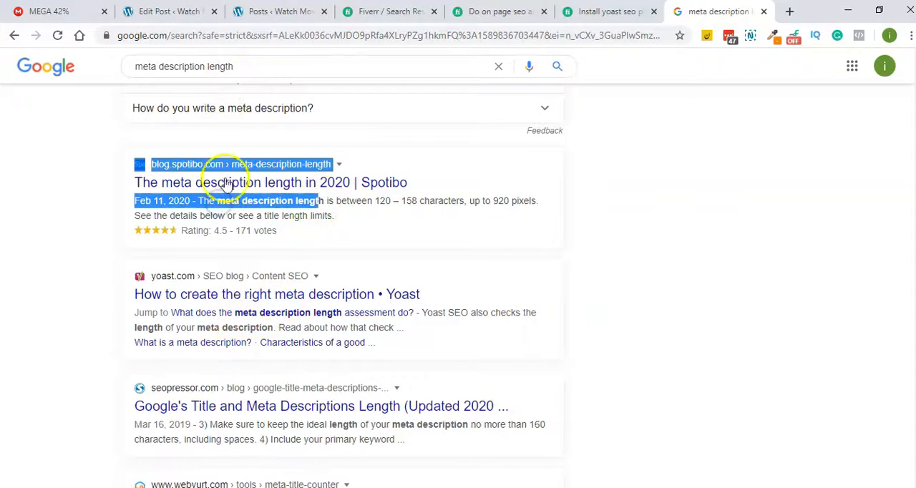
pyautogui.click(312, 205)
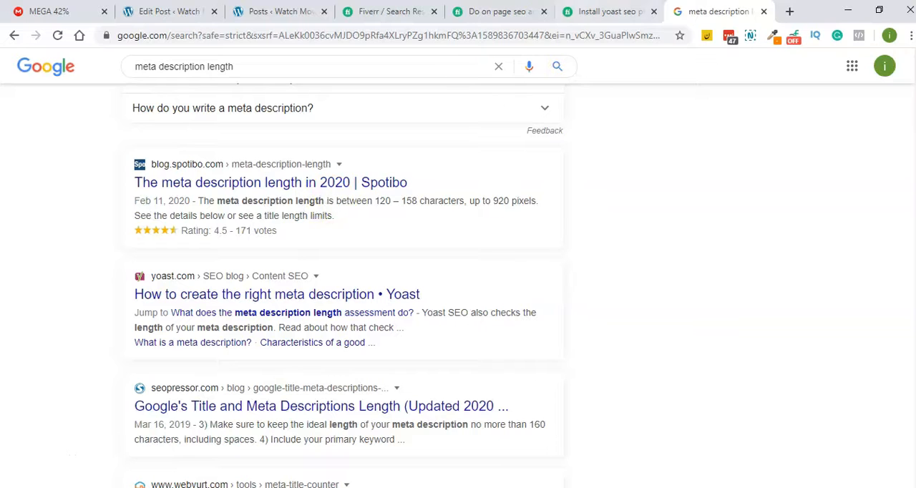
# - Return to the post editor, check the keyphrase in the meta description and SEO analysis, and update the post
pyautogui.click(279, 12)
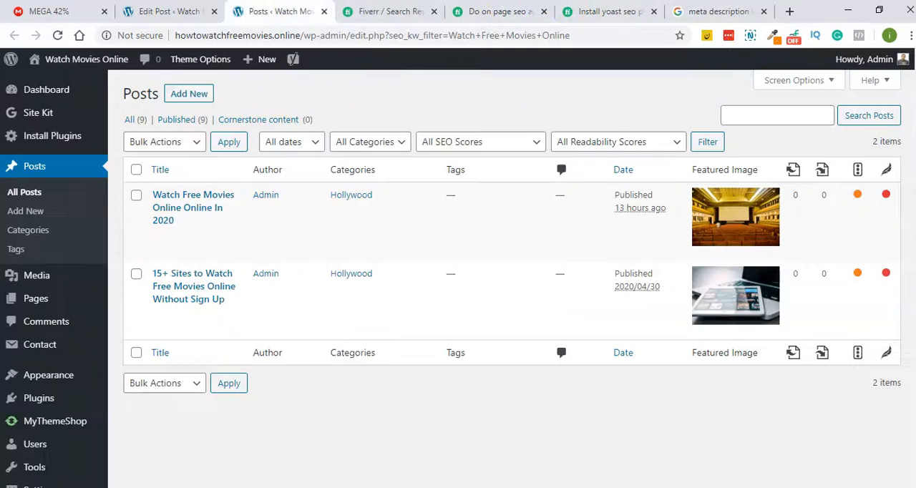
pyautogui.click(168, 12)
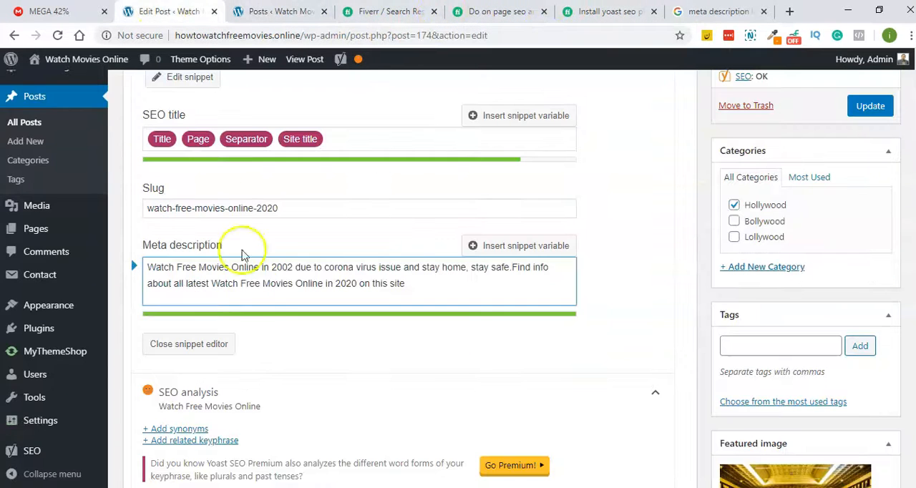
pyautogui.moveTo(255, 266); pyautogui.dragTo(127, 266)
pyautogui.hotkey('ctrl', 'c')
pyautogui.moveTo(211, 283); pyautogui.dragTo(295, 294)
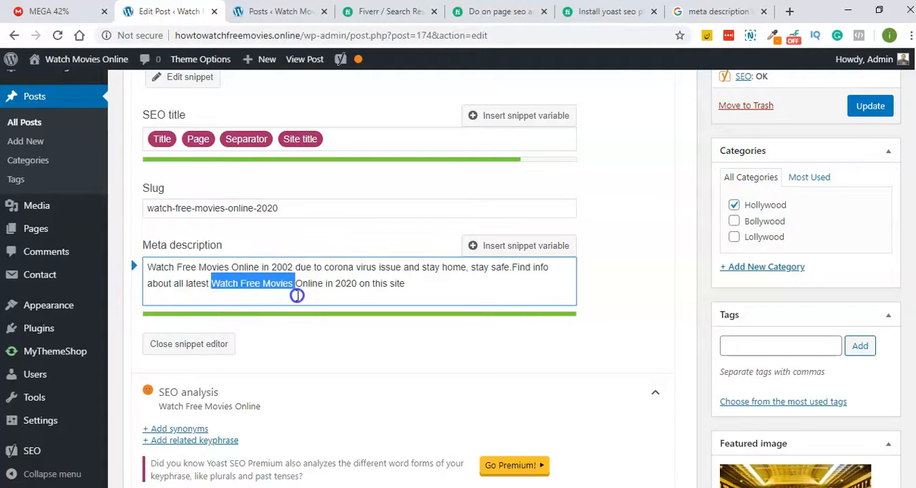
pyautogui.scroll(-5, 296, 299)
pyautogui.scroll(-2, 296, 302)
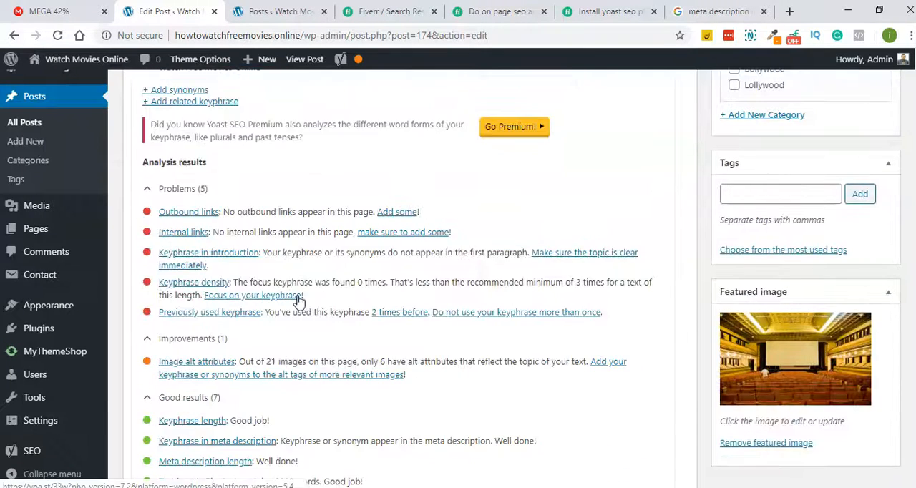
pyautogui.scroll(5, 303, 288)
pyautogui.click(866, 306)
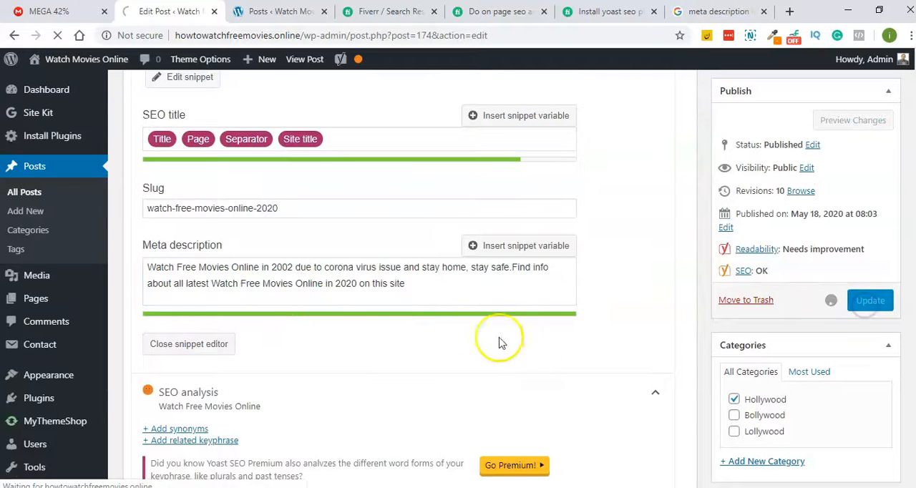
# - Expand the SEO analysis of the updated post and examine its problems, improvements and good results
pyautogui.scroll(-3, 280, 259)
pyautogui.scroll(-2, 279, 263)
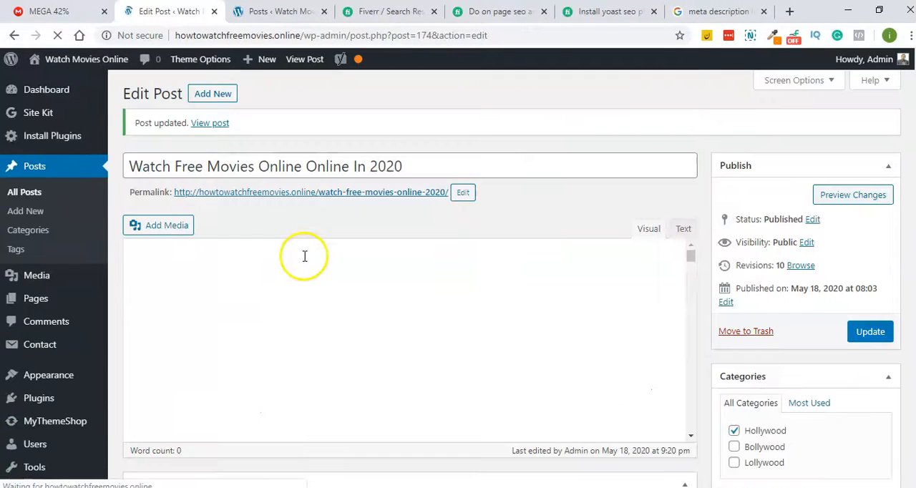
pyautogui.scroll(-7, 474, 239)
pyautogui.scroll(-6, 474, 239)
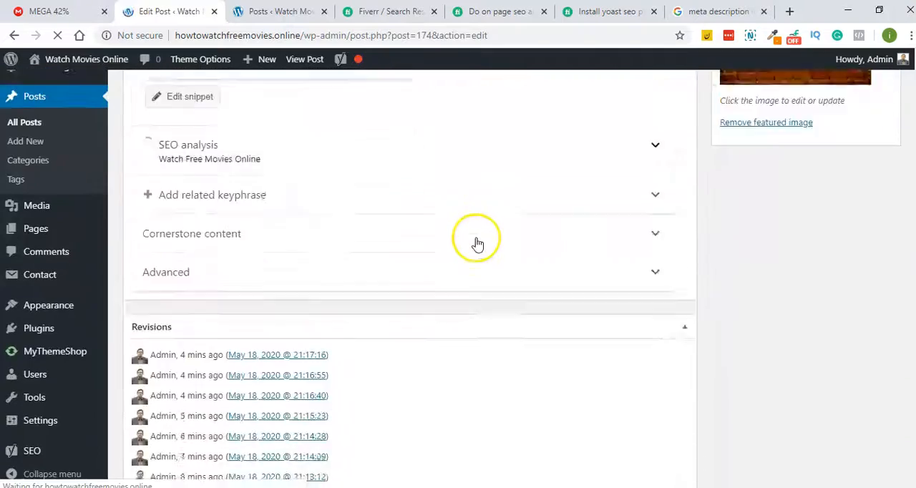
pyautogui.scroll(5, 476, 240)
pyautogui.click(380, 284)
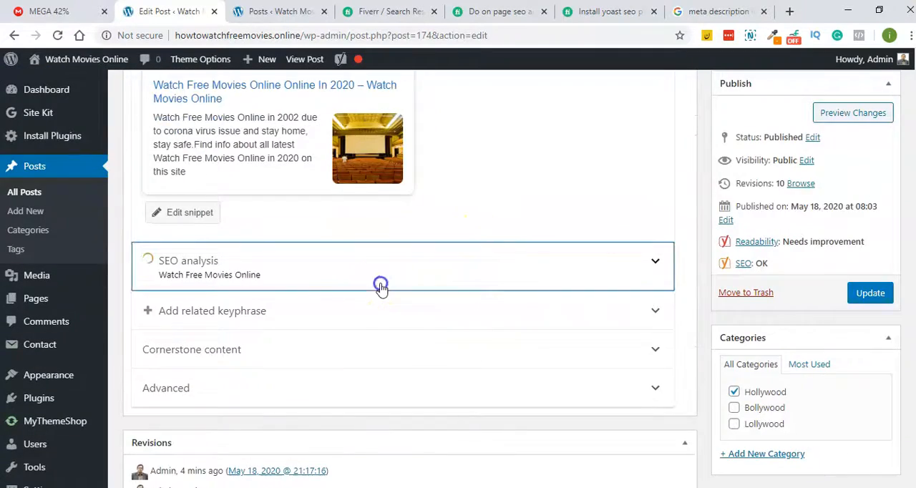
pyautogui.scroll(-2, 448, 215)
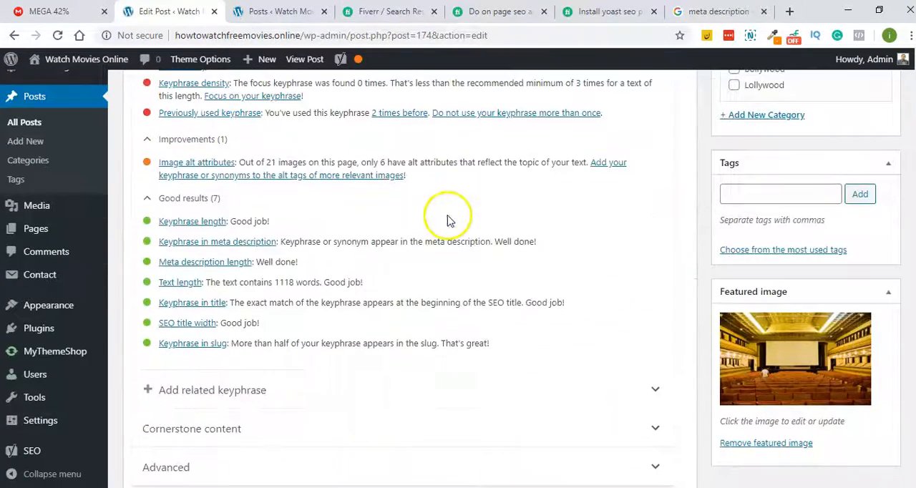
pyautogui.scroll(1, 290, 264)
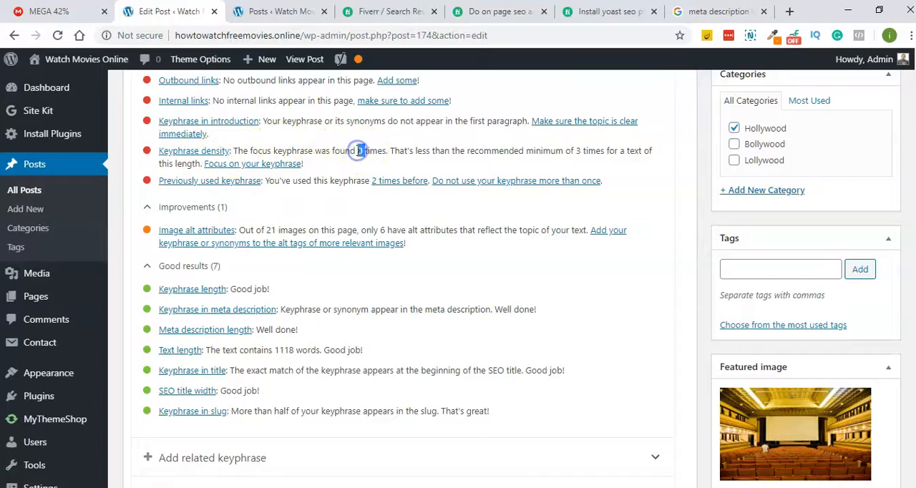
# - Try to replace "2020 Movies Online Due to Coronavirus" in the post's first paragraph with "that you can Watch Free Movies Online"
pyautogui.scroll(12, 358, 150)
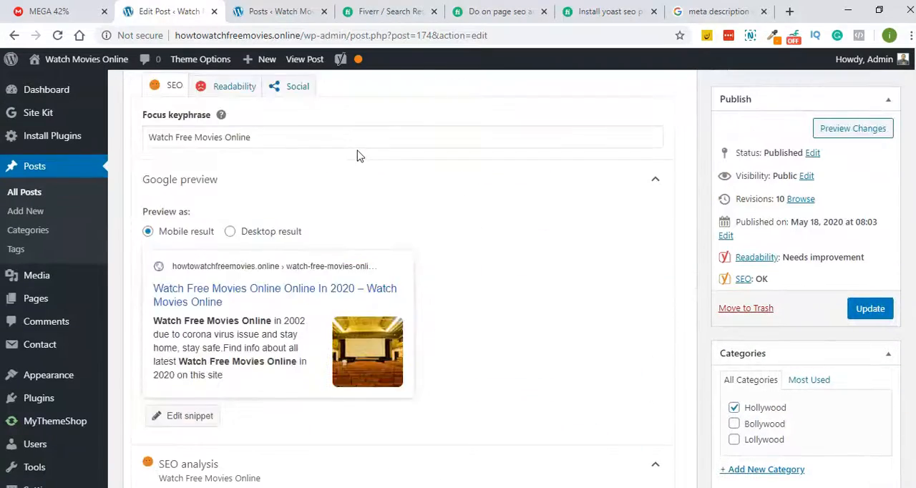
pyautogui.scroll(10, 357, 150)
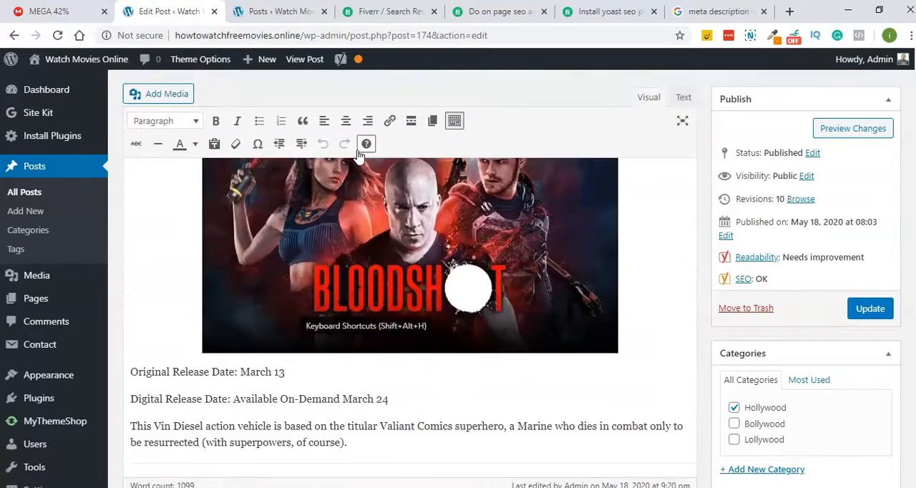
pyautogui.scroll(12, 359, 157)
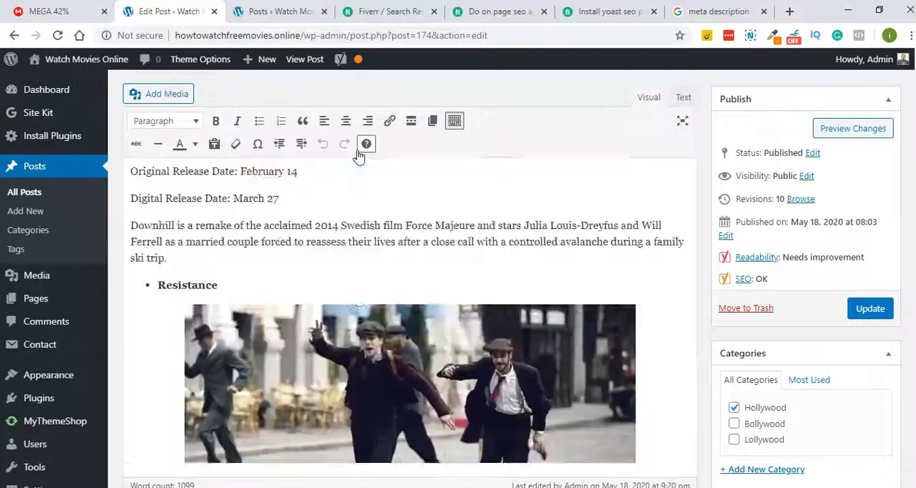
pyautogui.scroll(12, 359, 156)
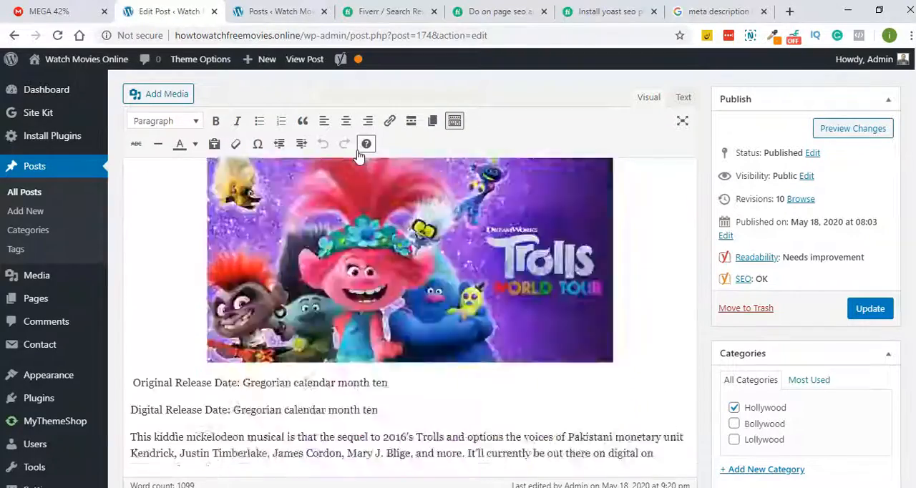
pyautogui.scroll(12, 359, 157)
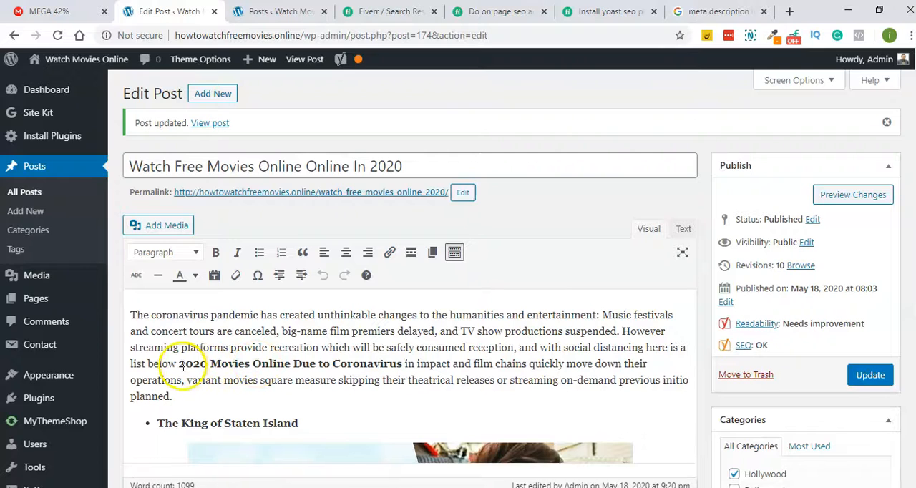
pyautogui.moveTo(178, 364); pyautogui.dragTo(406, 364)
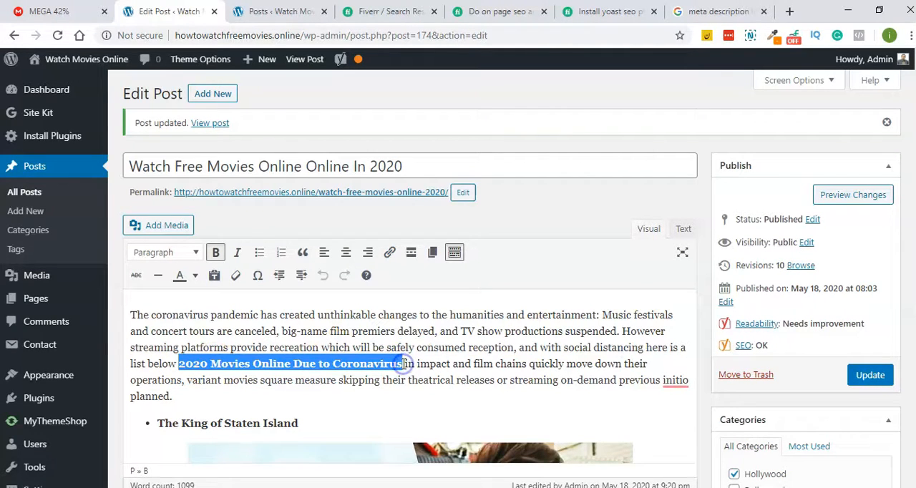
pyautogui.hotkey('ctrl', 'v')
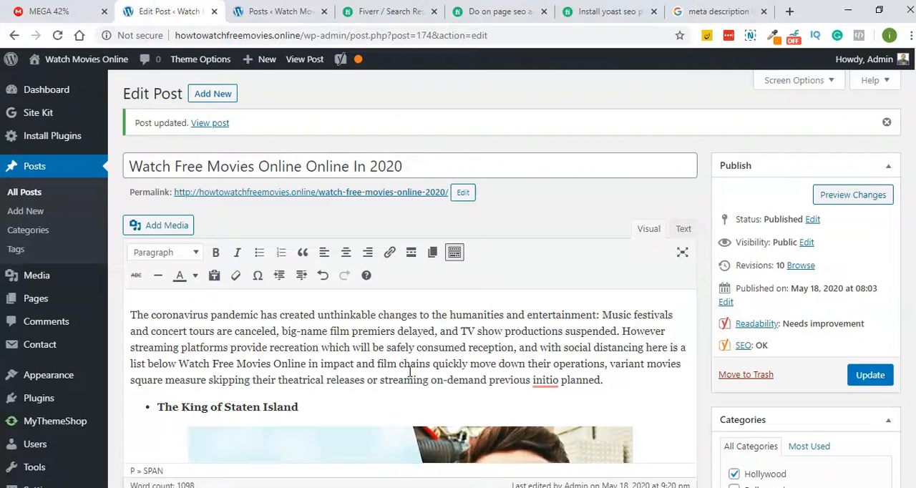
pyautogui.click(180, 365)
pyautogui.write('that you ')
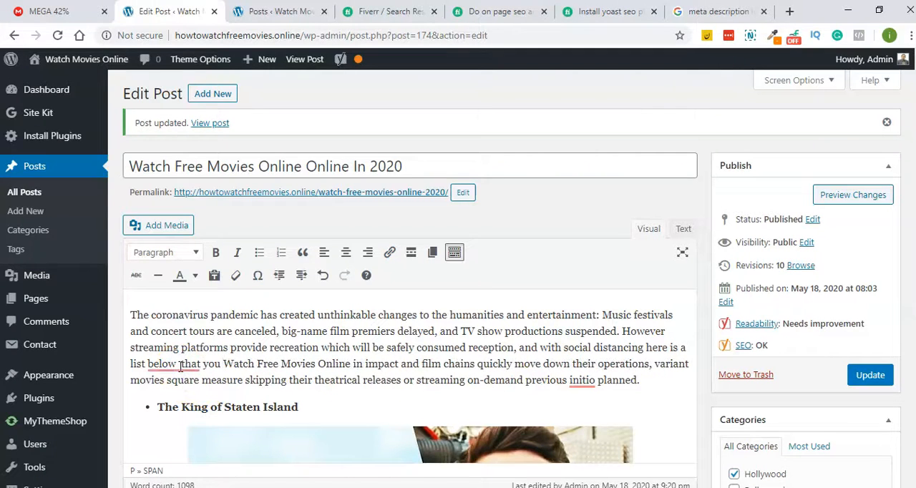
pyautogui.write('can')
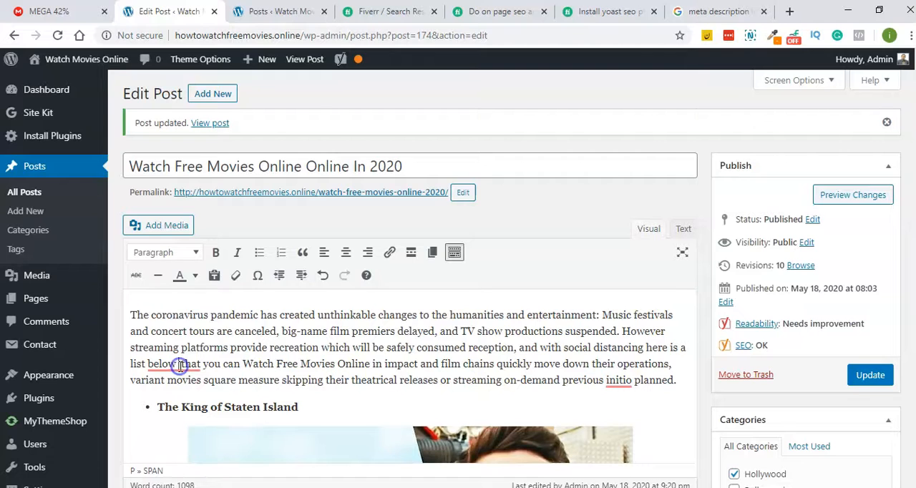
pyautogui.press('BackSpace')
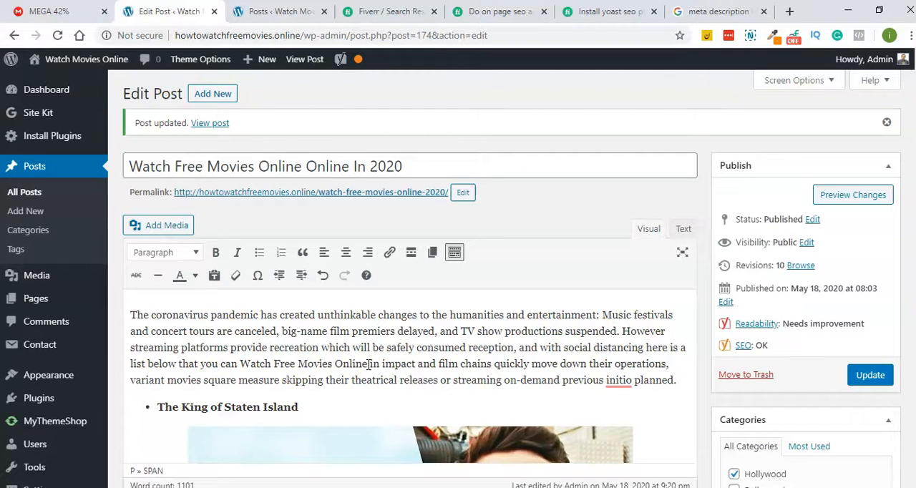
# - Undo the keyphrase replacement and the added "that you can" wording in the first paragraph
pyautogui.hotkey('ctrl', 'z')
pyautogui.hotkey('ctrl', 'z')
pyautogui.hotkey('ctrl', 'z')
pyautogui.hotkey('ctrl', 'z')
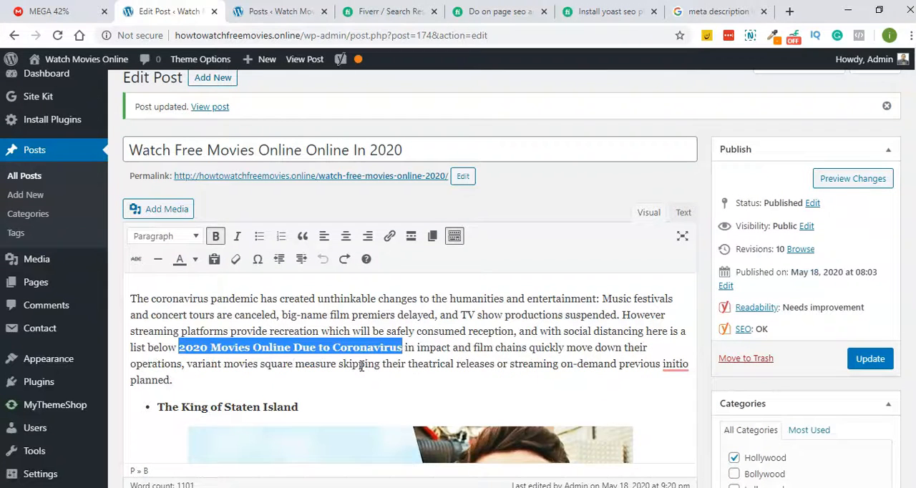
pyautogui.click(373, 347)
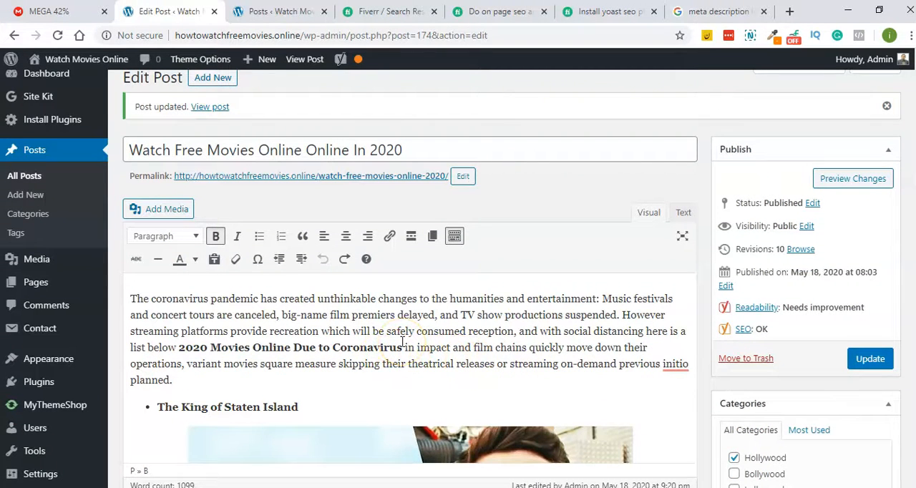
# - Add the sentence "You can watch Watch Free Movies Online in 2020 even in this pandemic issue." at the start of the first paragraph
pyautogui.click(132, 295)
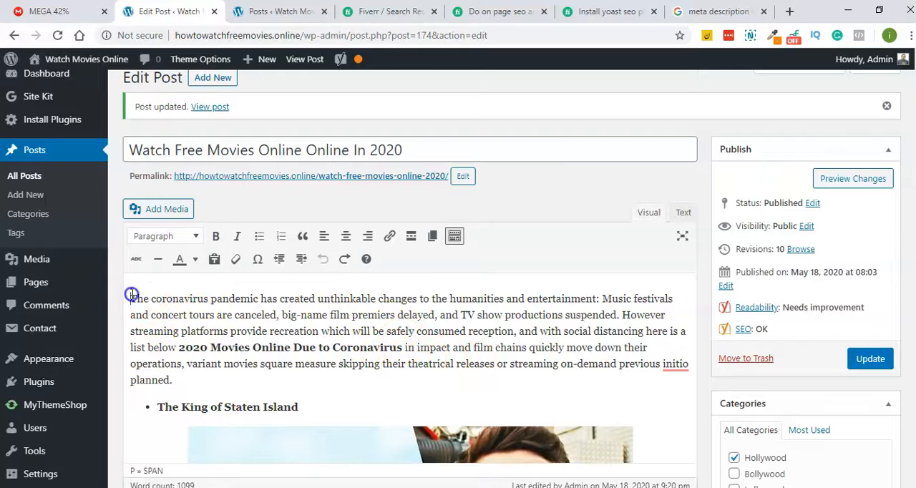
pyautogui.write('You can watch')
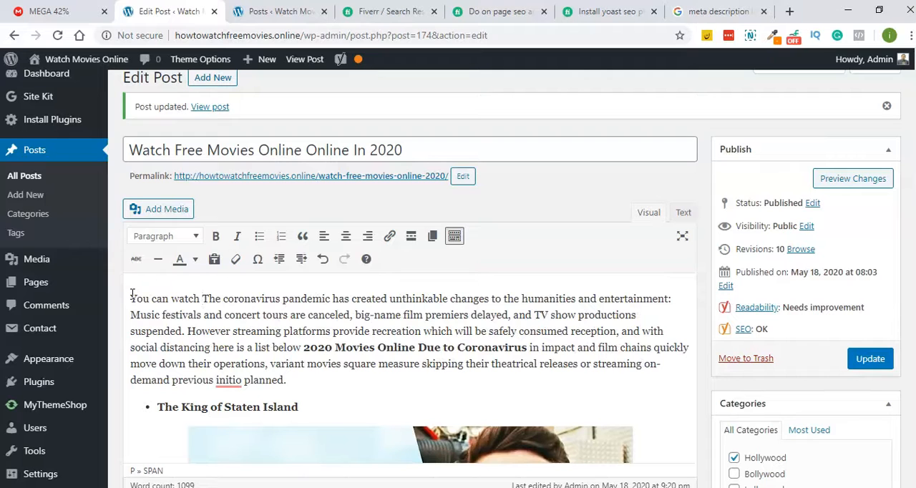
pyautogui.write('Watch Free Movies Online')
pyautogui.write('in 2')
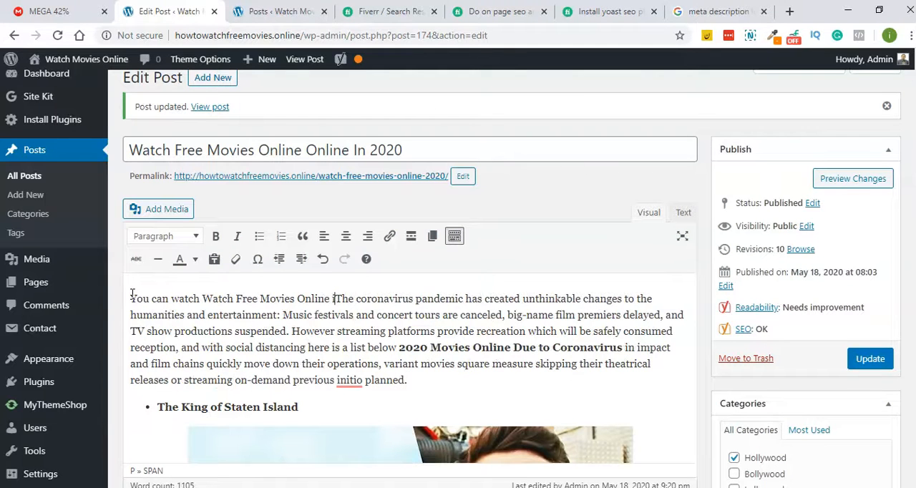
pyautogui.write('020 ev')
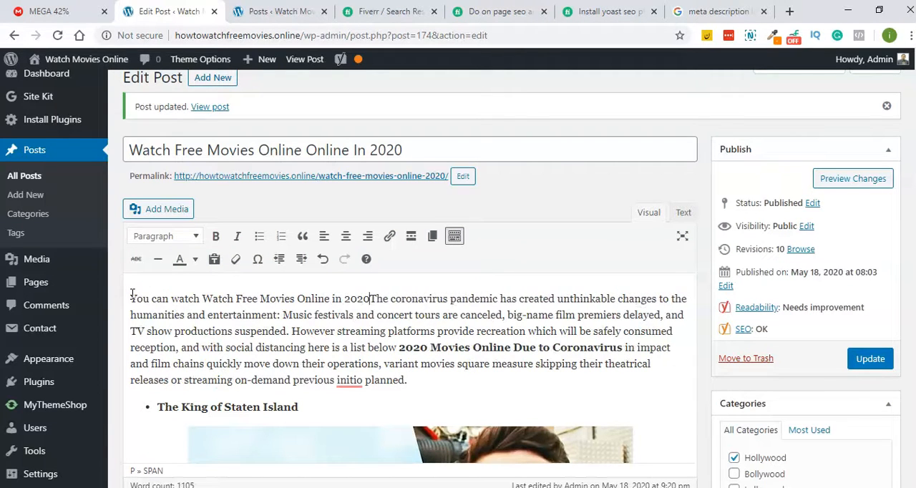
pyautogui.write('en inth')
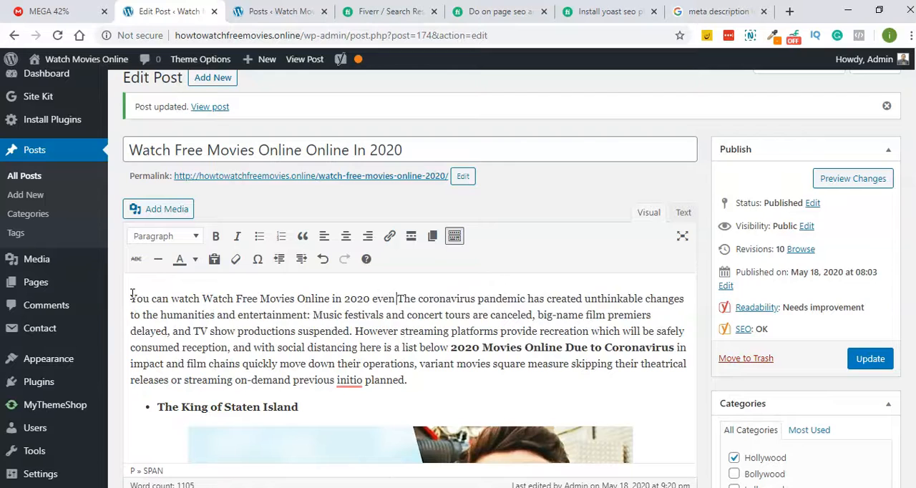
pyautogui.press('BackSpace')
pyautogui.press('BackSpace')
pyautogui.press('BackSpace')
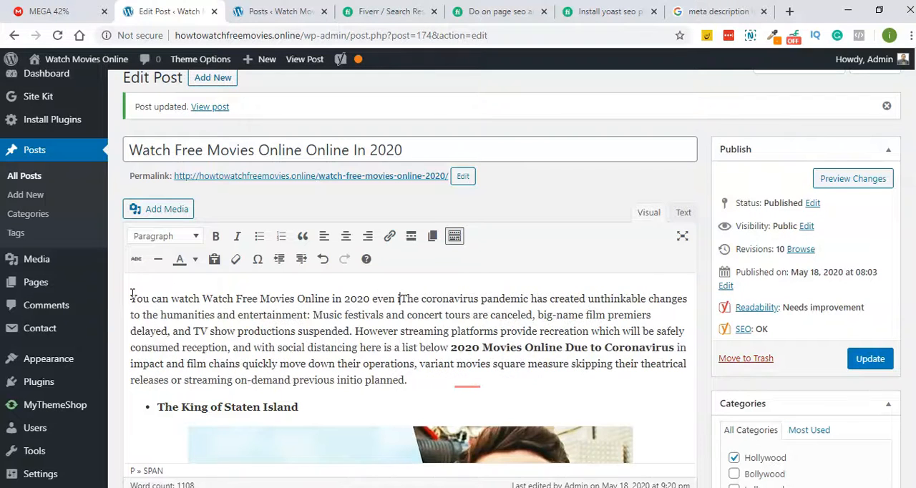
pyautogui.write('n this')
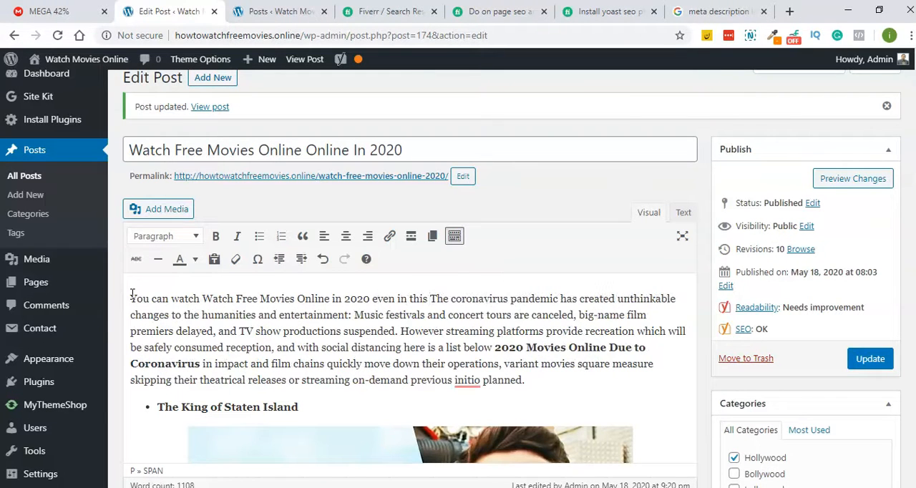
pyautogui.write(' p')
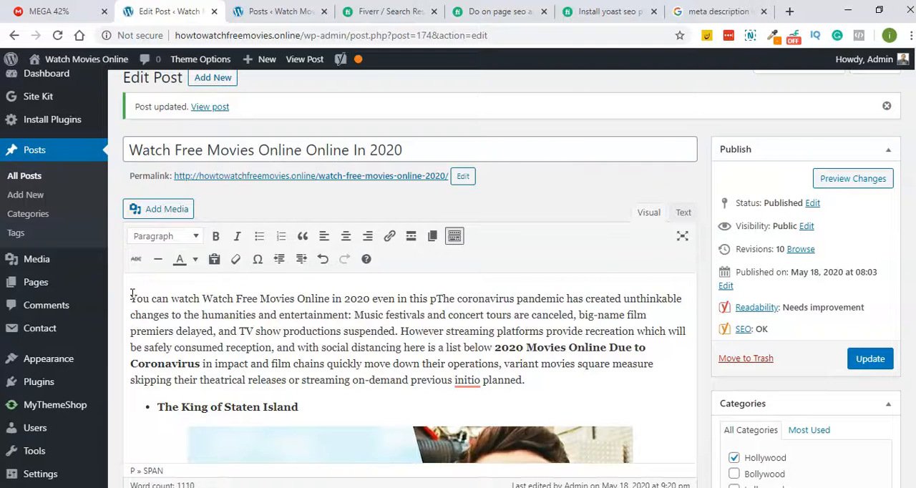
pyautogui.write('andemic issue')
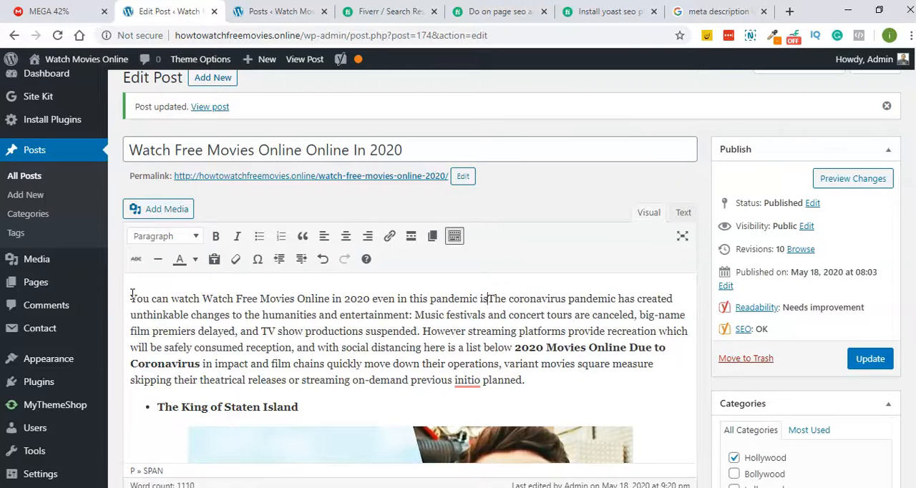
pyautogui.write('.')
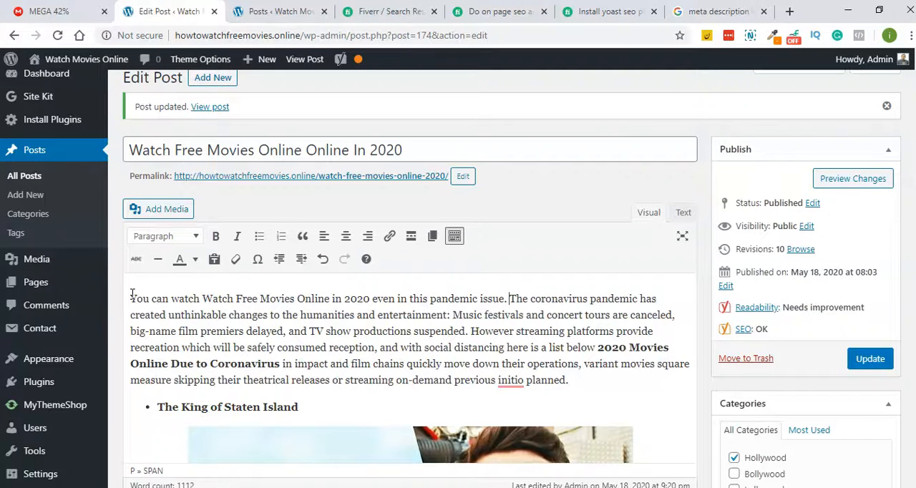
# - Remove the duplicate "watch" from the opening sentence and make the keyphrase "Watch Free Movies Online" bold
pyautogui.click(203, 298)
pyautogui.press('BackSpace')
pyautogui.press('BackSpace')
pyautogui.press('BackSpace')
pyautogui.press('BackSpace')
pyautogui.press('BackSpace')
pyautogui.press('BackSpace')
pyautogui.moveTo(170, 298); pyautogui.dragTo(261, 299)
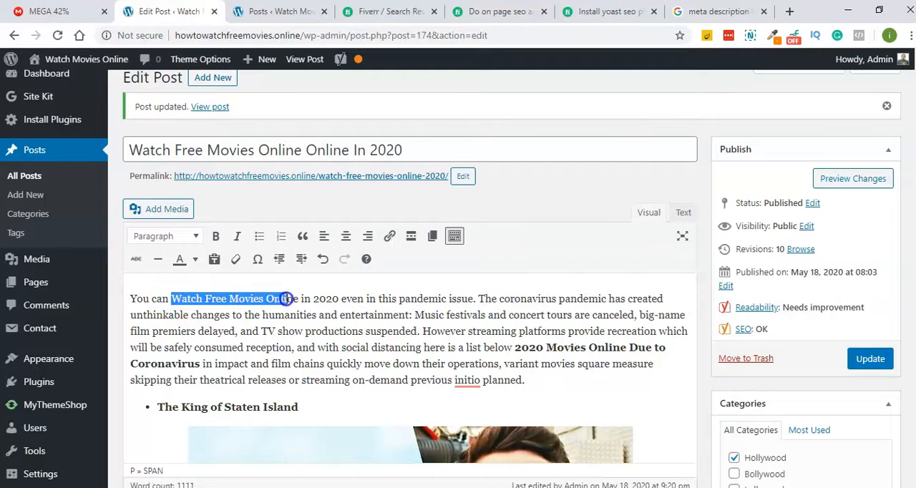
pyautogui.hotkey('ctrl', 'b')
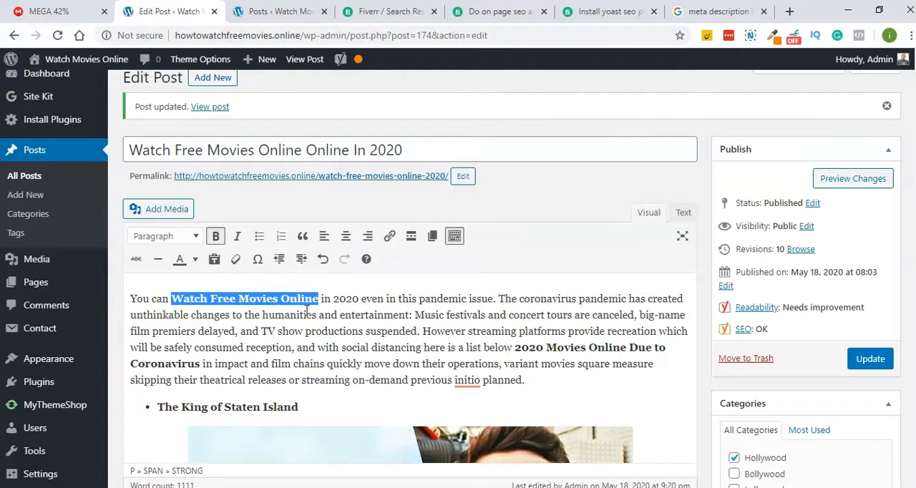
pyautogui.click(312, 312)
# - Look through the post's movie entries and return to its introduction
pyautogui.scroll(-5, 327, 321)
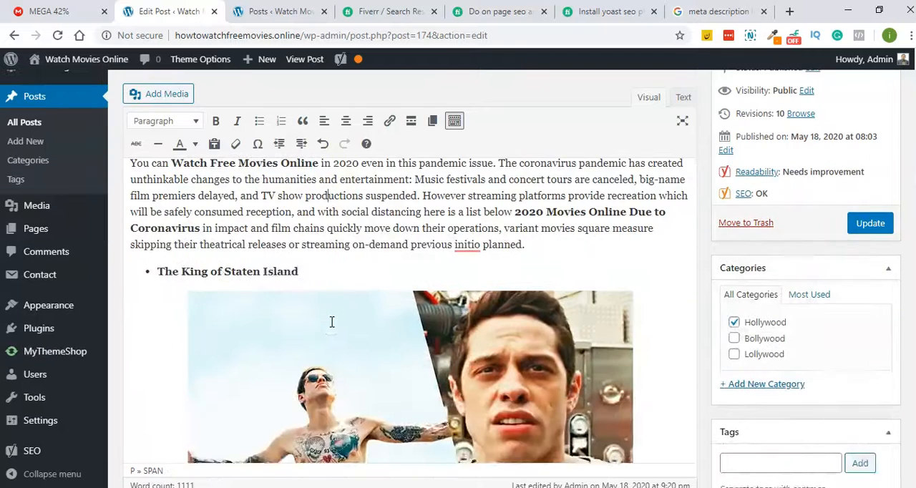
pyautogui.scroll(-10, 331, 324)
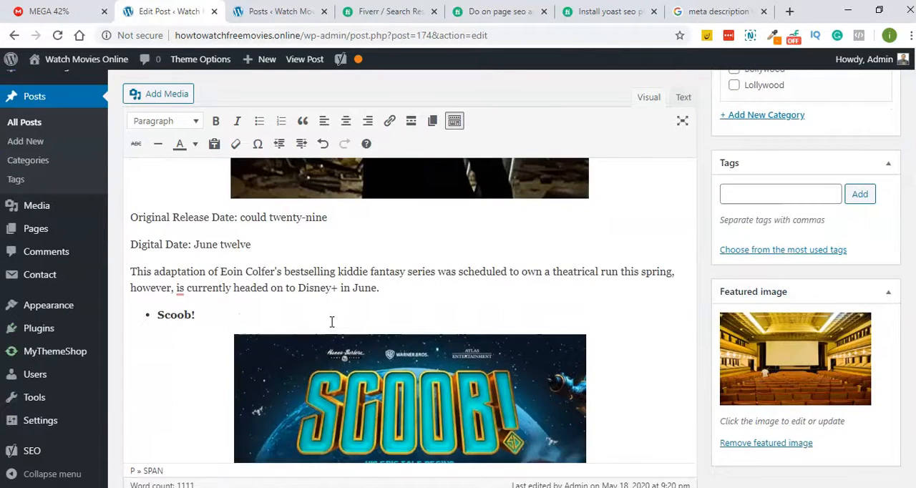
pyautogui.click(344, 310)
pyautogui.scroll(-8, 344, 309)
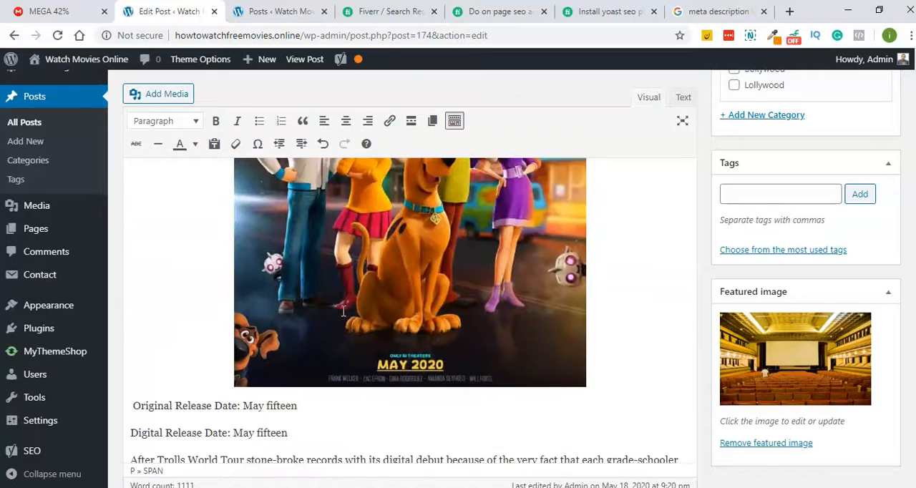
pyautogui.scroll(-8, 343, 311)
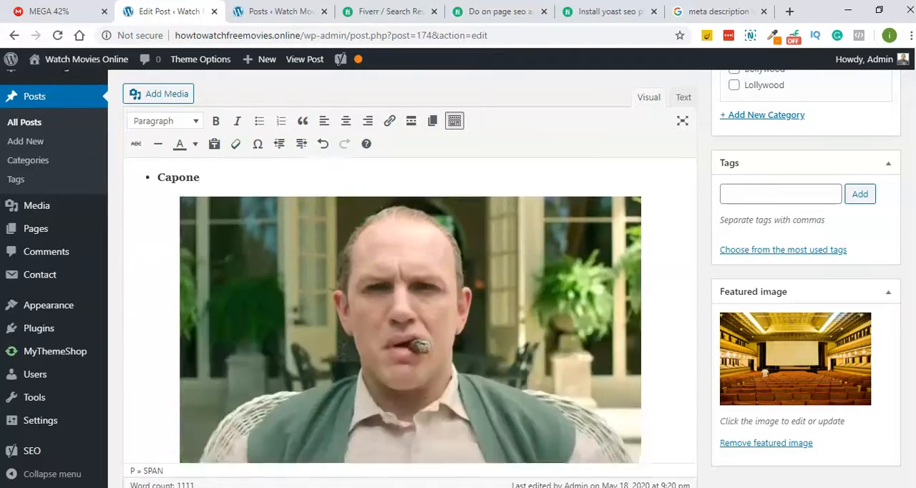
pyautogui.scroll(10, 344, 311)
pyautogui.scroll(-6, 343, 311)
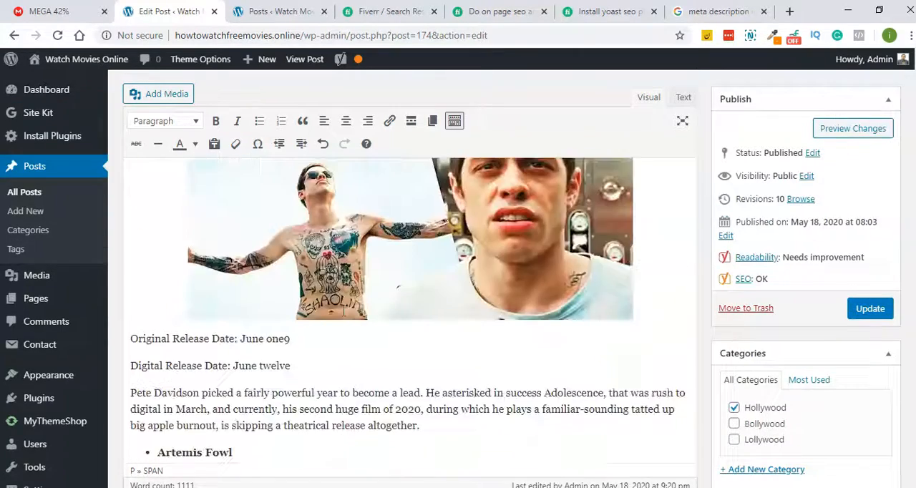
pyautogui.scroll(10, 343, 310)
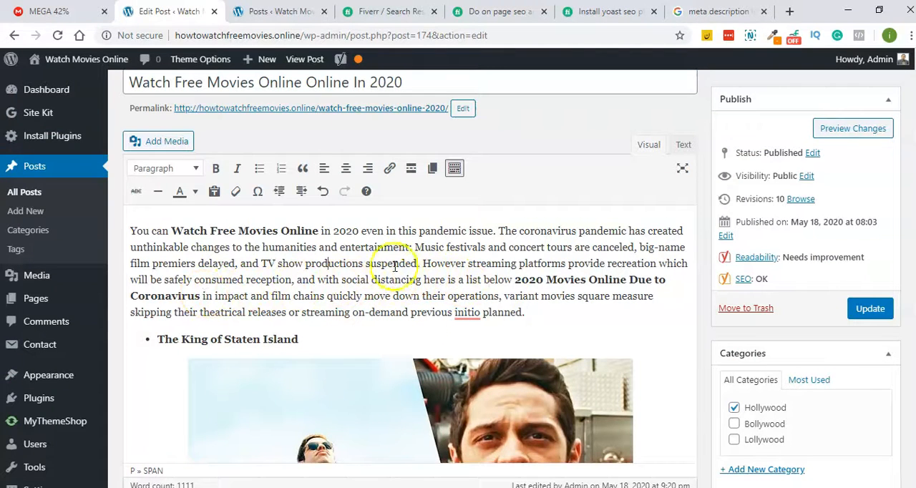
# - Split the introduction into two paragraphs before "However" and add an empty paragraph above "The King of Staten Island"
pyautogui.click(426, 266)
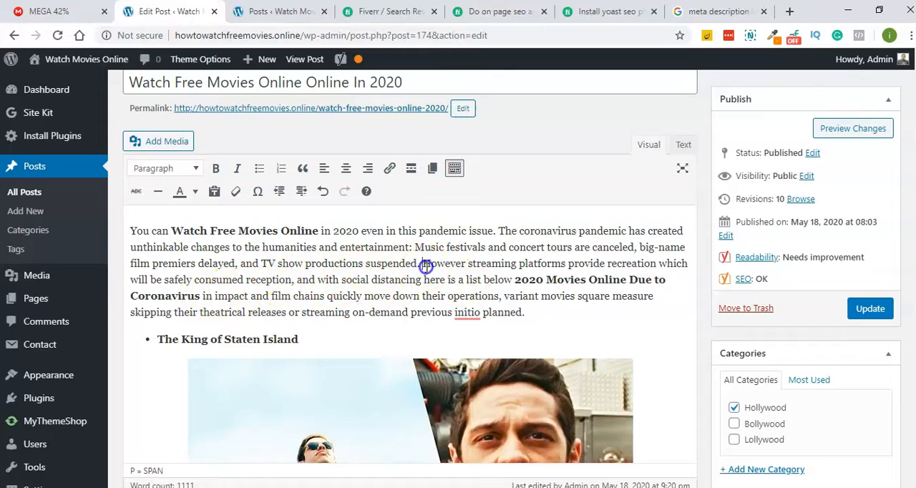
pyautogui.press('Return')
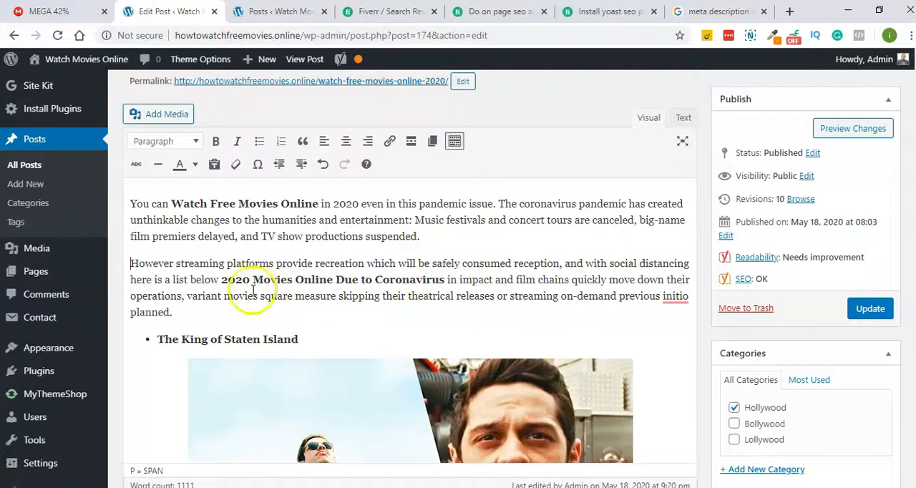
pyautogui.click(308, 314)
pyautogui.press('Return')
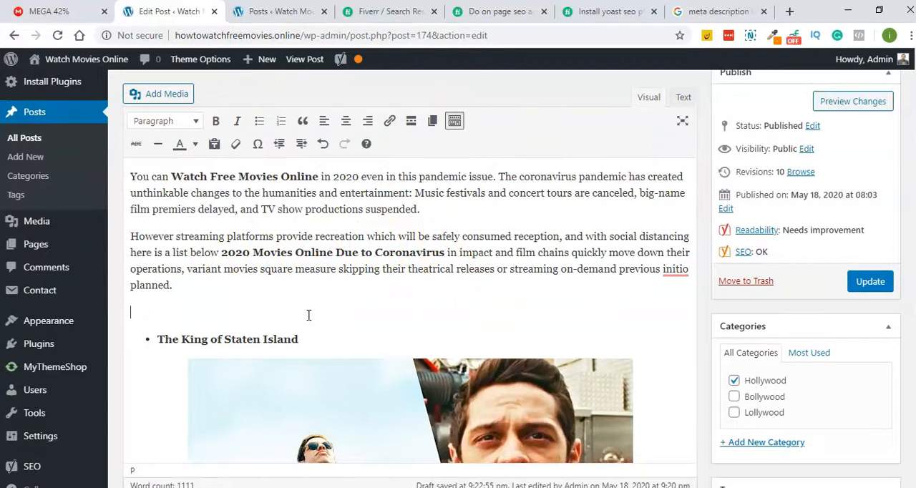
# - Enter "Watch Free Movies Online in 2020" in the empty paragraph, format it as Heading 2, and update the post
pyautogui.write('Watch Free Movies Online in 2020')
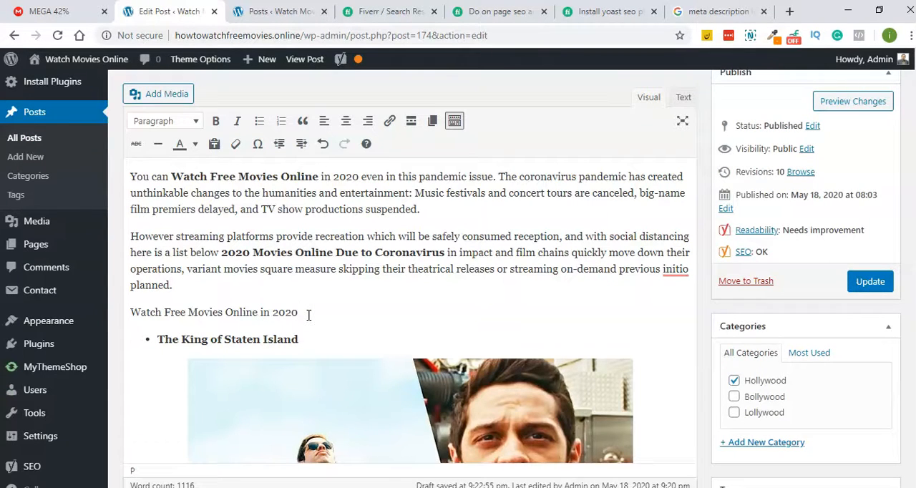
pyautogui.click(131, 312)
pyautogui.moveTo(131, 312); pyautogui.dragTo(314, 312)
pyautogui.click(193, 122)
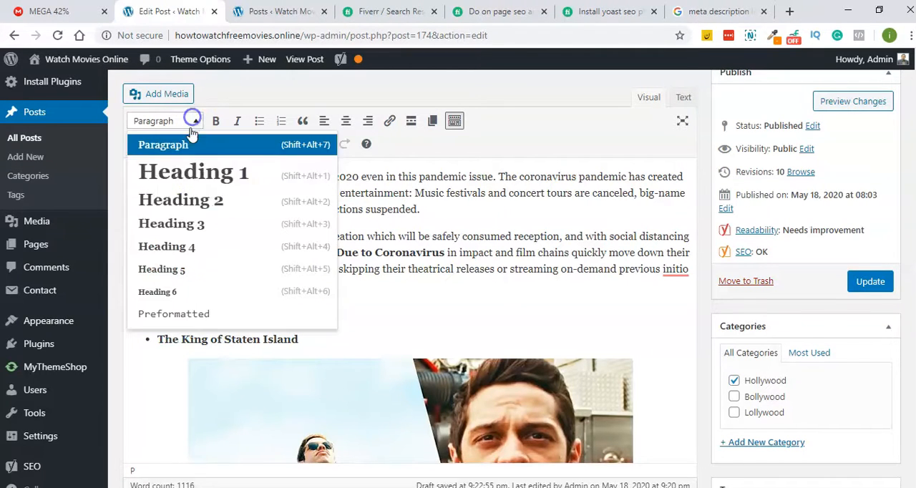
pyautogui.click(176, 203)
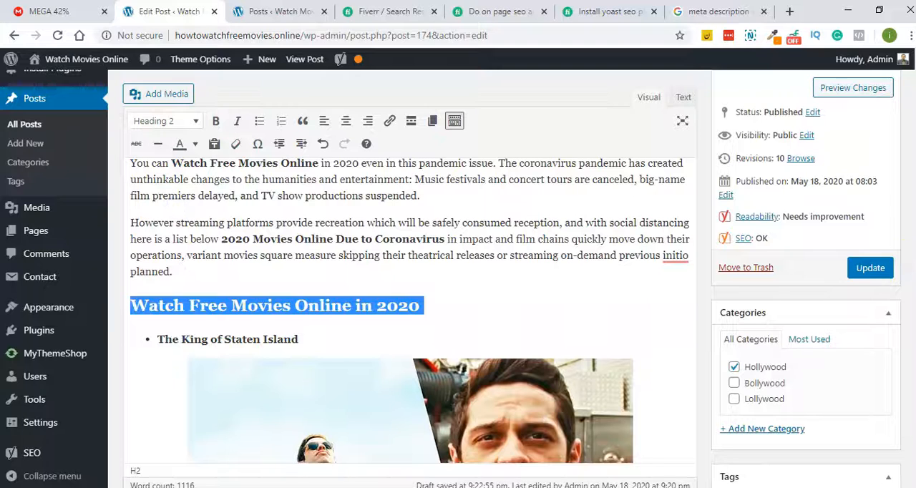
pyautogui.click(870, 267)
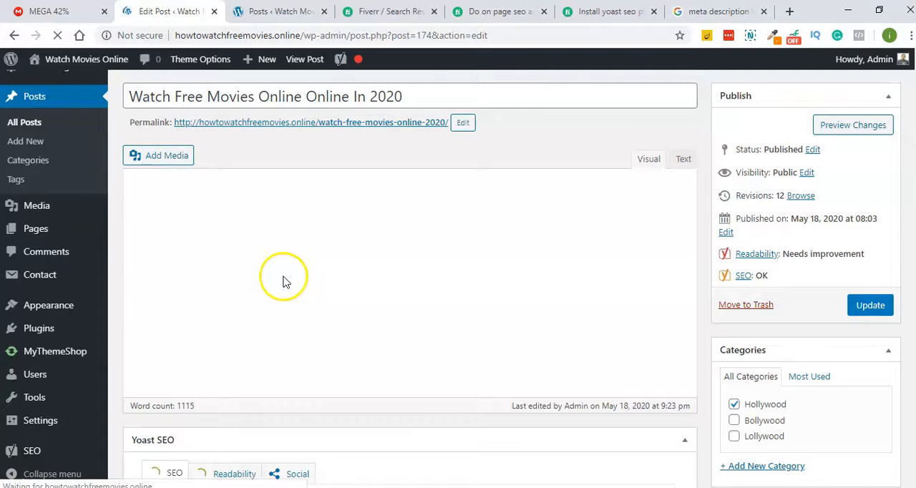
# - Format the list title "The King of Staten Island" as Heading 3 and update the post
pyautogui.tripleClick(260, 280)
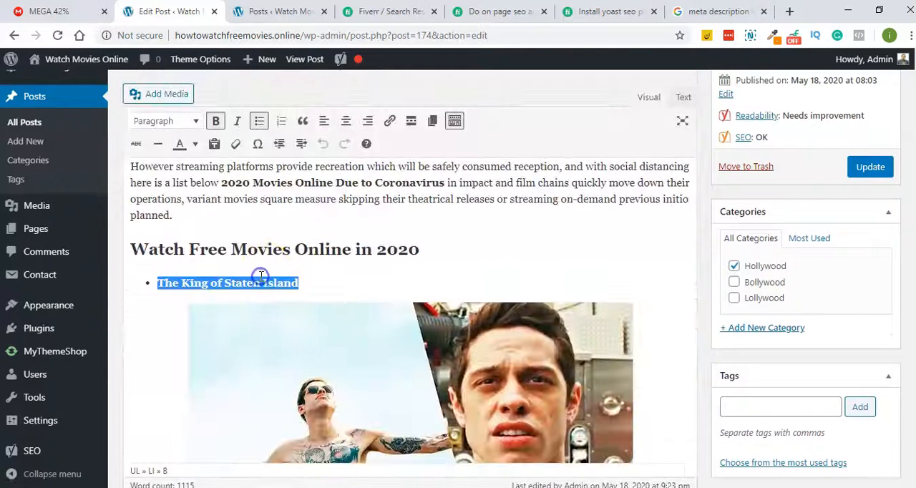
pyautogui.click(190, 120)
pyautogui.click(166, 223)
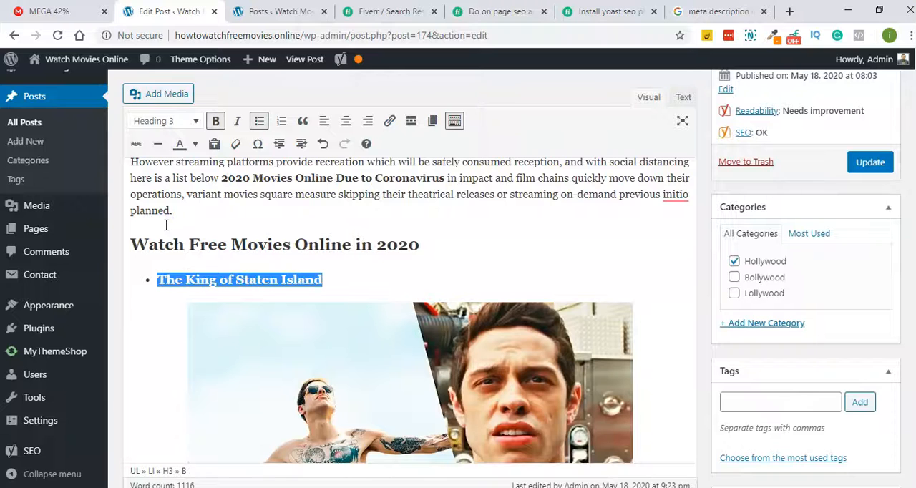
pyautogui.scroll(-2, 490, 211)
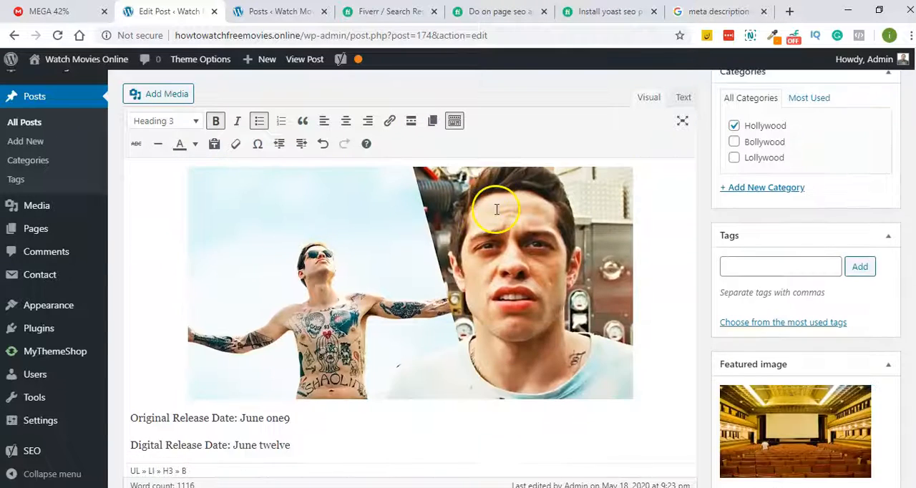
pyautogui.scroll(3, 494, 208)
pyautogui.click(879, 162)
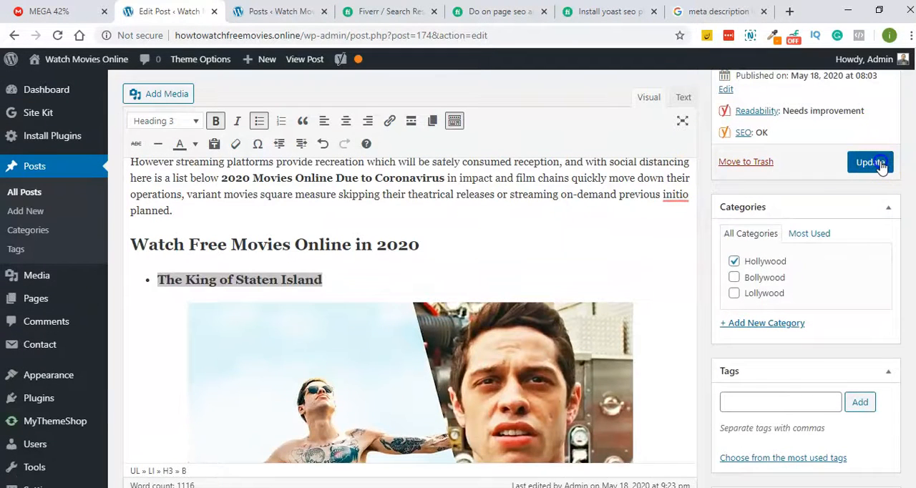
# - Look through the remaining movie titles, images and descriptions in the post body
pyautogui.scroll(-6, 565, 243)
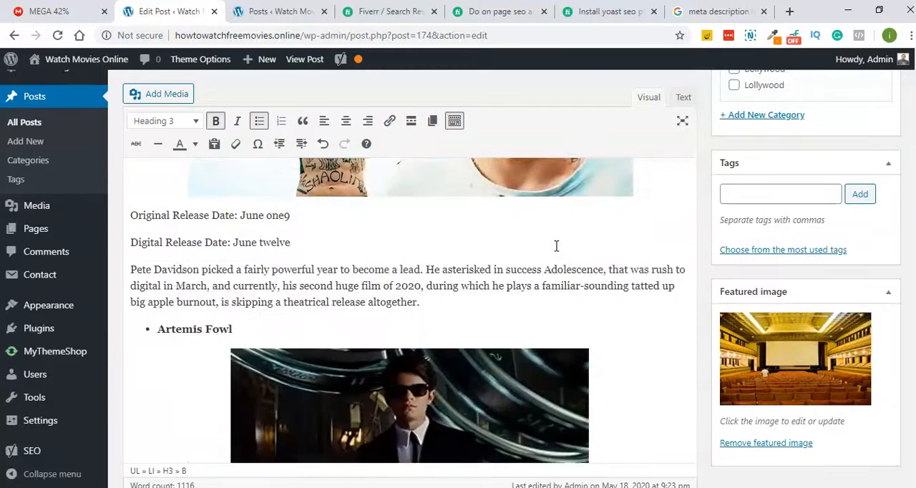
pyautogui.scroll(-12, 556, 246)
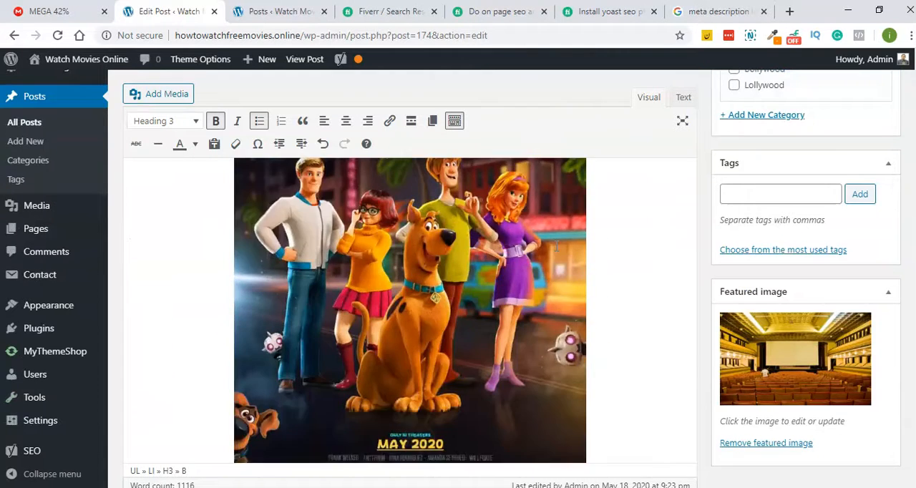
pyautogui.scroll(-3, 555, 246)
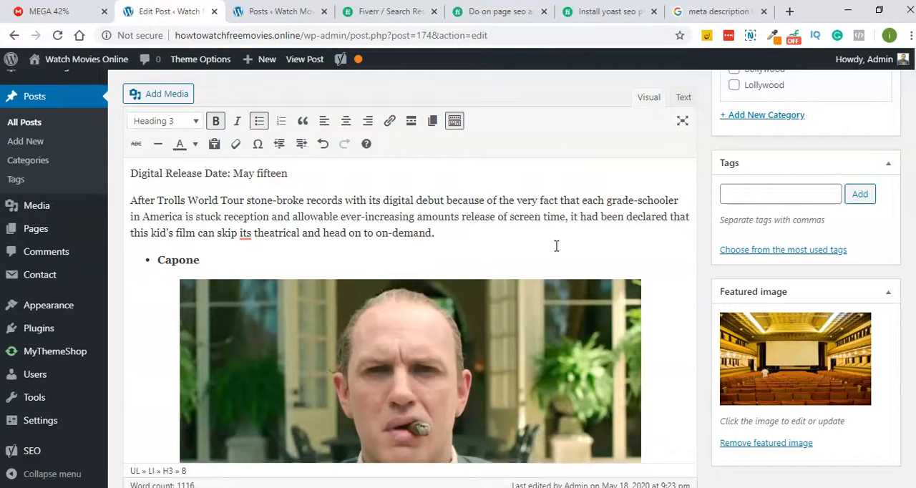
pyautogui.click(225, 226)
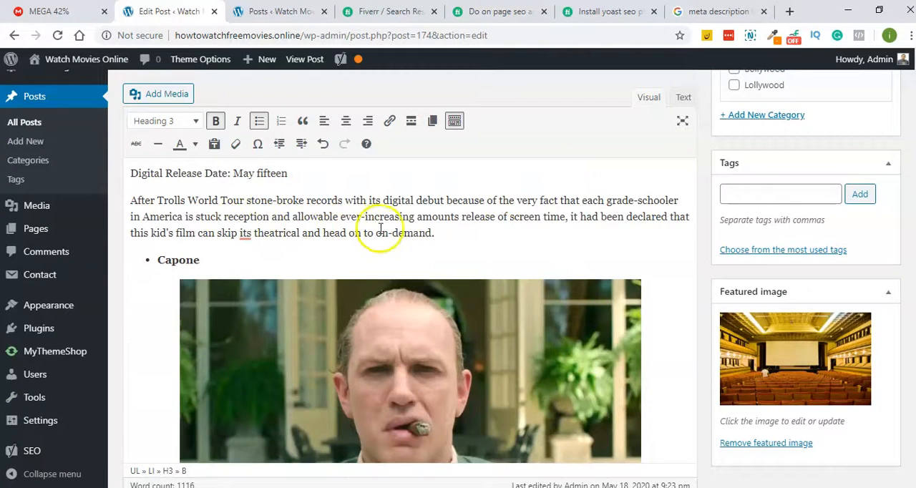
pyautogui.scroll(-15, 380, 228)
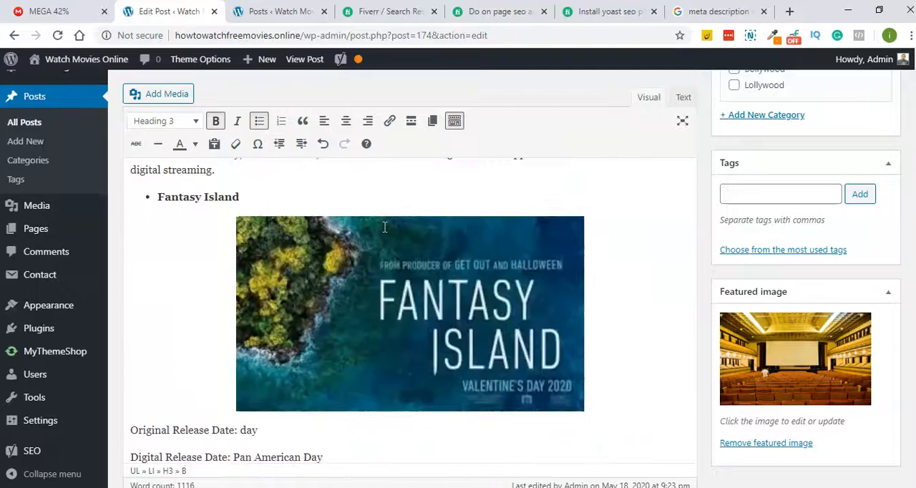
pyautogui.scroll(-7, 385, 227)
pyautogui.scroll(1, 384, 227)
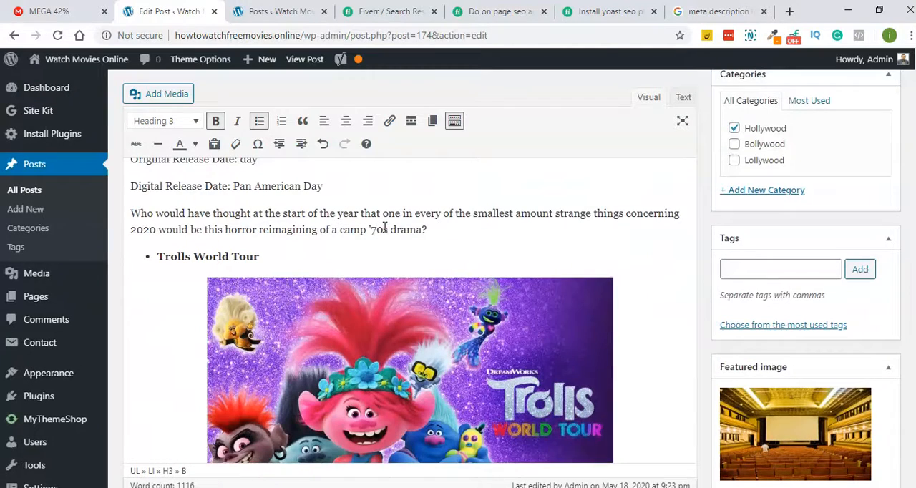
# - Add a final paragraph reading "Conclusion : So guys what are your plan to Watch Free Movies Online in 2020 in this Corona Virus Pandemic"
pyautogui.scroll(-10, 385, 227)
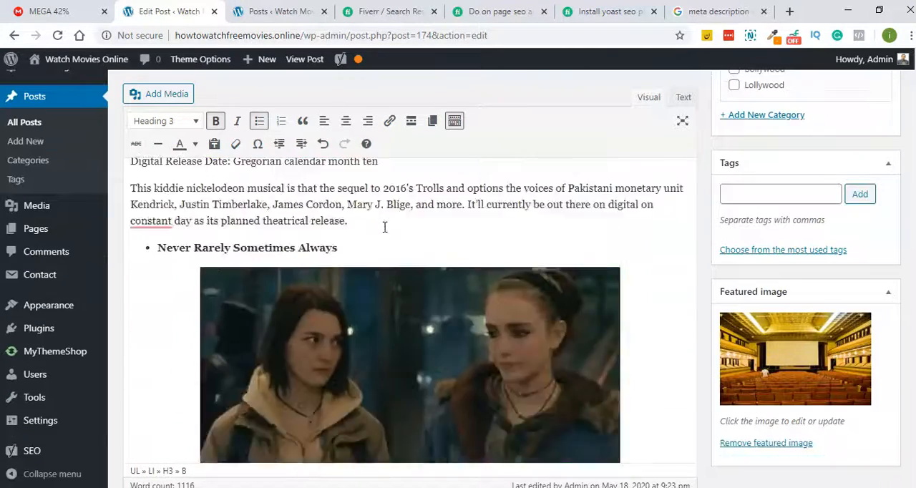
pyautogui.scroll(-15, 384, 226)
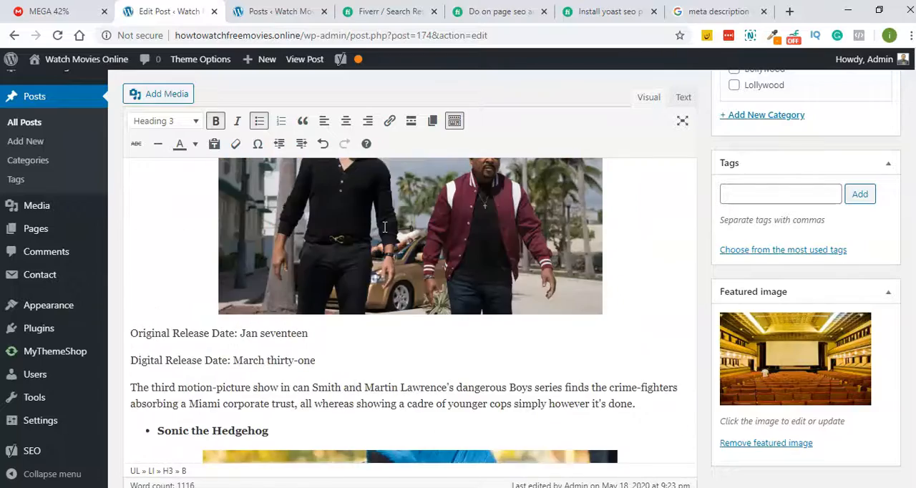
pyautogui.scroll(-15, 384, 227)
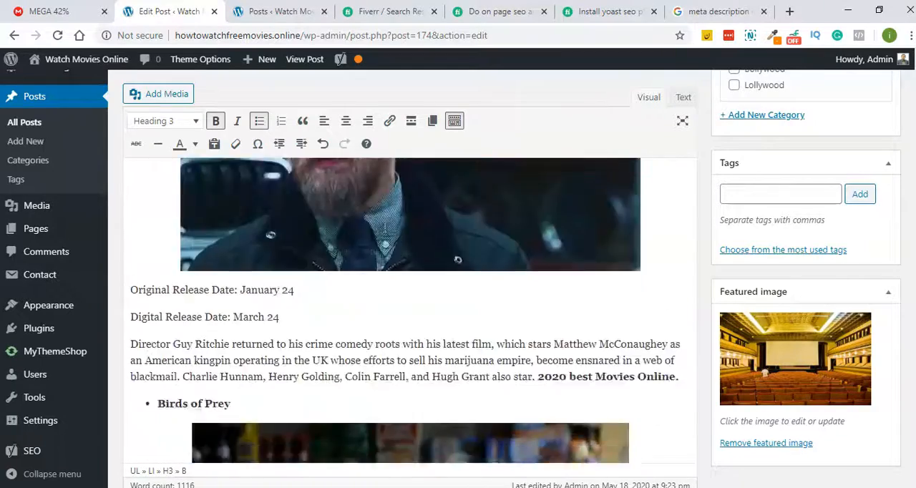
pyautogui.scroll(-8, 469, 348)
pyautogui.scroll(6, 382, 232)
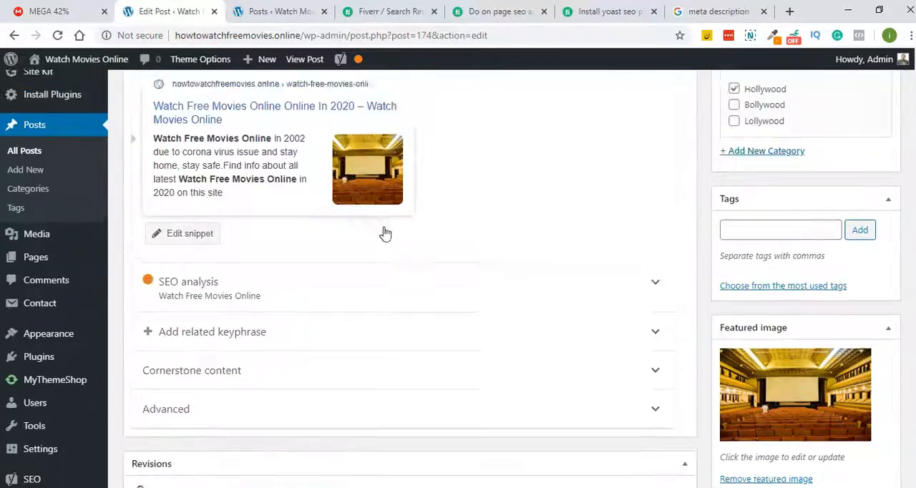
pyautogui.scroll(-2, 433, 221)
pyautogui.scroll(2, 433, 221)
pyautogui.click(397, 229)
pyautogui.press('Return')
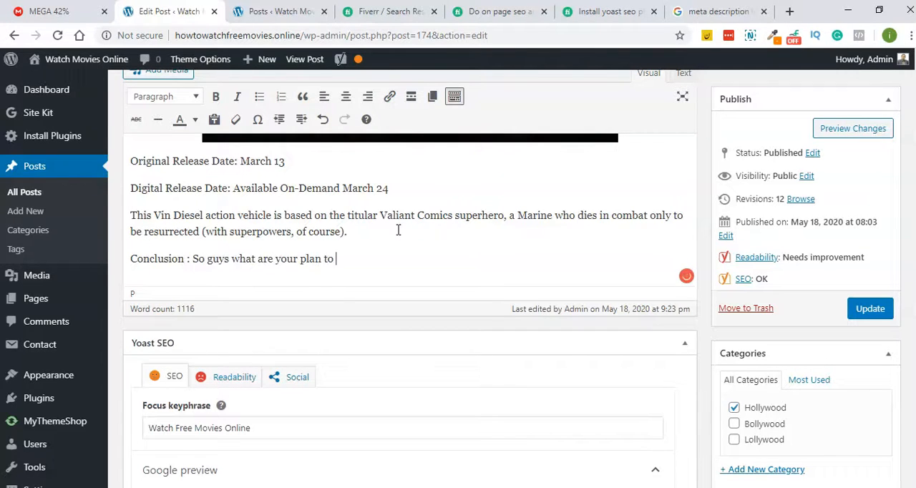
pyautogui.write('Watch Free Movies Online')
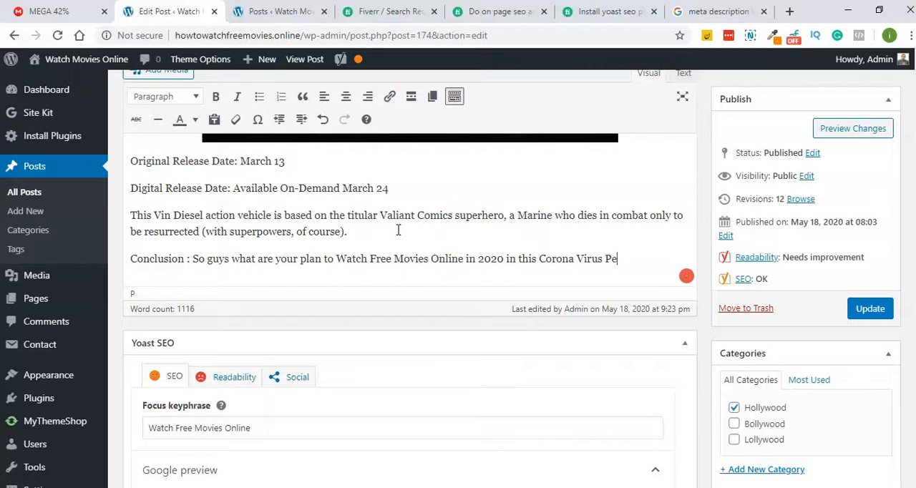
pyautogui.press('BackSpace')
pyautogui.press('BackSpace')
pyautogui.write('andemic')
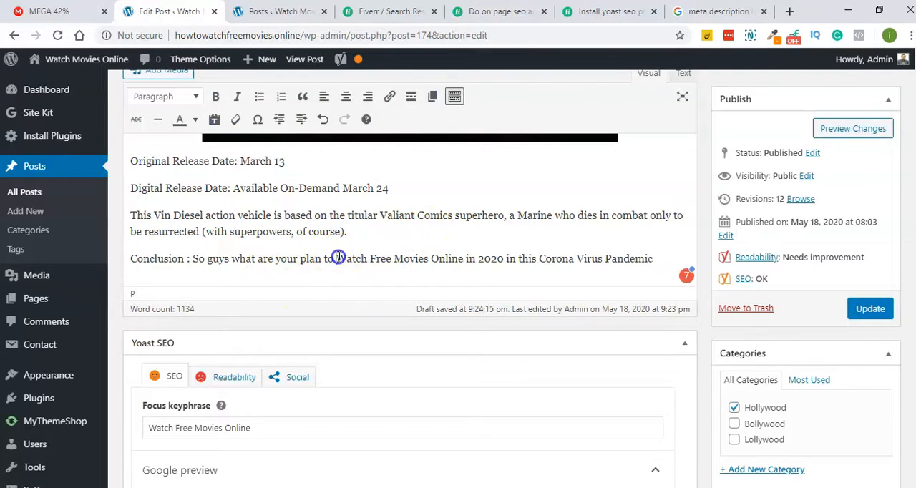
# - Make "Watch Free Movies Online" bold in the conclusion paragraph and update the post
pyautogui.moveTo(336, 259); pyautogui.dragTo(462, 259)
pyautogui.hotkey('ctrl', 'b')
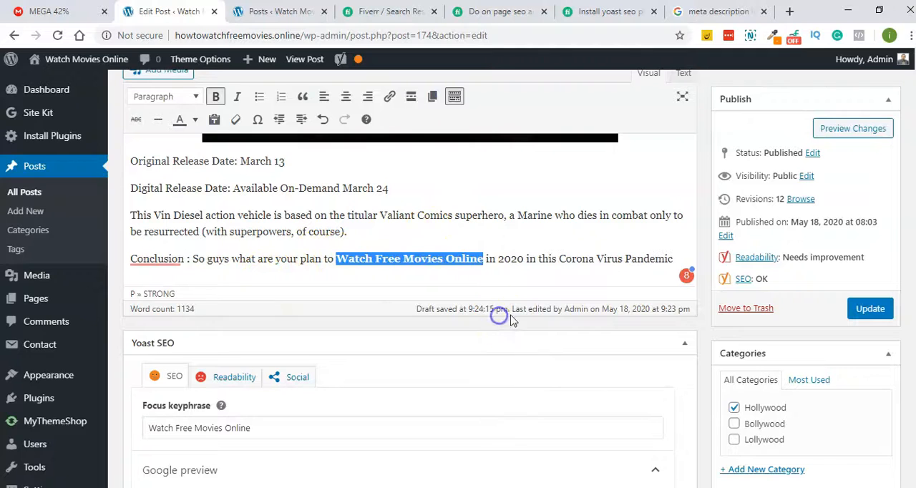
pyautogui.click(874, 313)
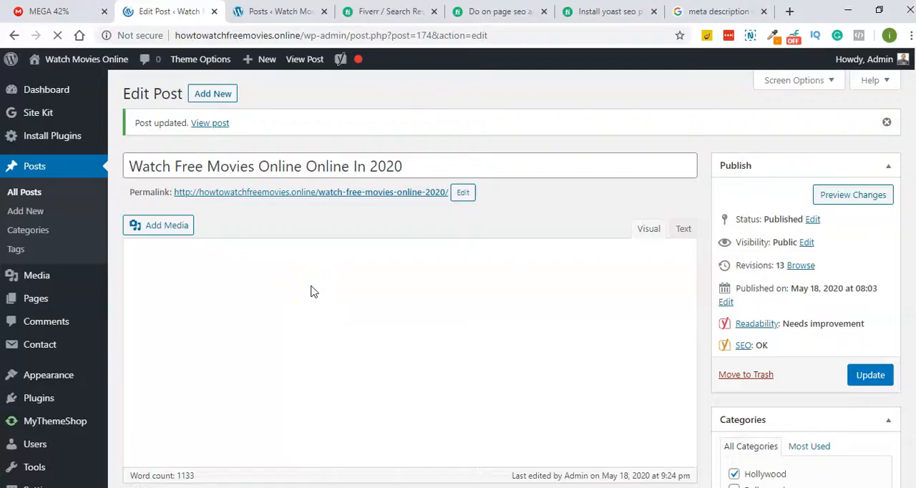
# - Expand the post's SEO analysis and examine the listed problems, improvements and good results, especially the internal links entry
pyautogui.scroll(-10, 310, 290)
pyautogui.scroll(8, 395, 239)
pyautogui.scroll(-15, 565, 290)
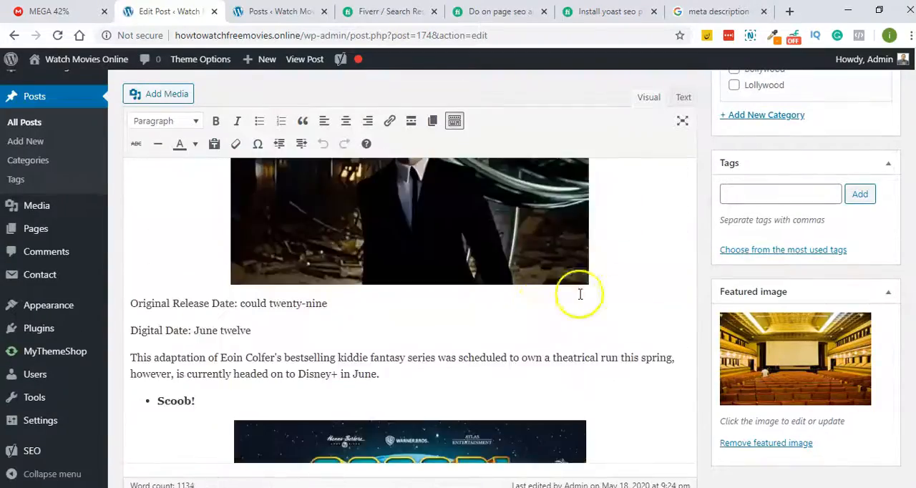
pyautogui.scroll(-15, 735, 307)
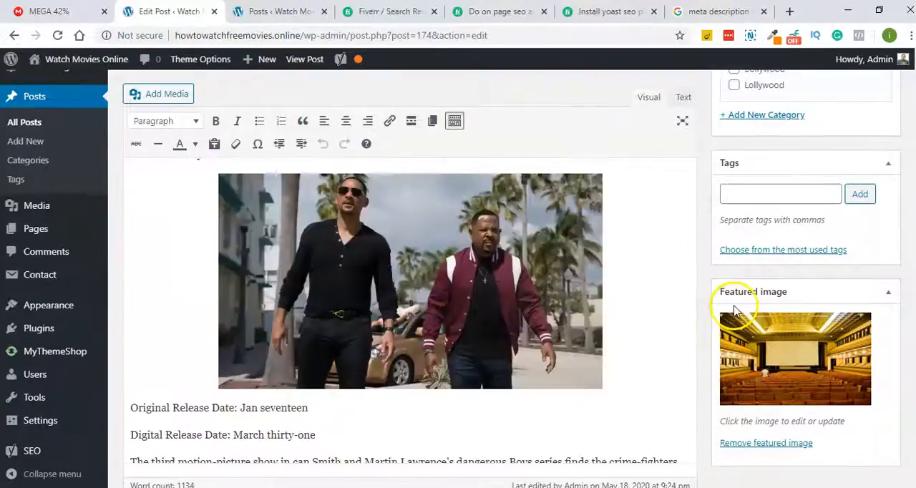
pyautogui.scroll(-15, 740, 301)
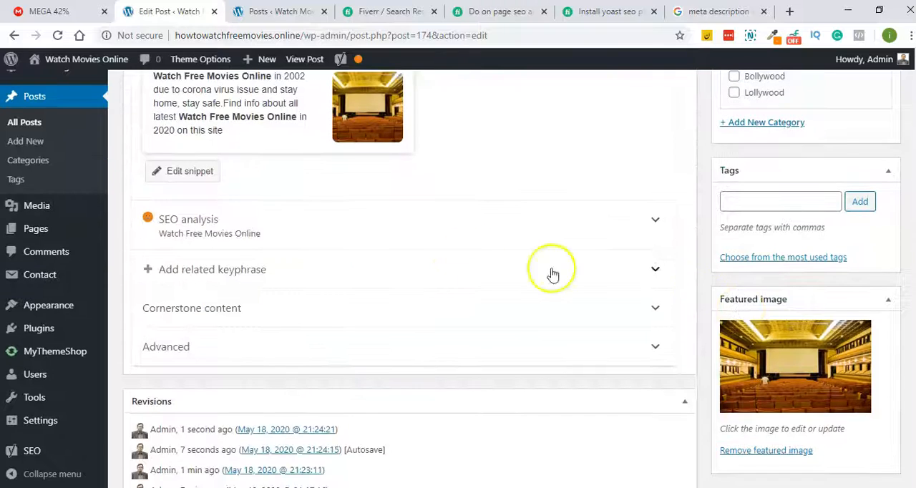
pyautogui.click(320, 229)
pyautogui.scroll(-5, 320, 236)
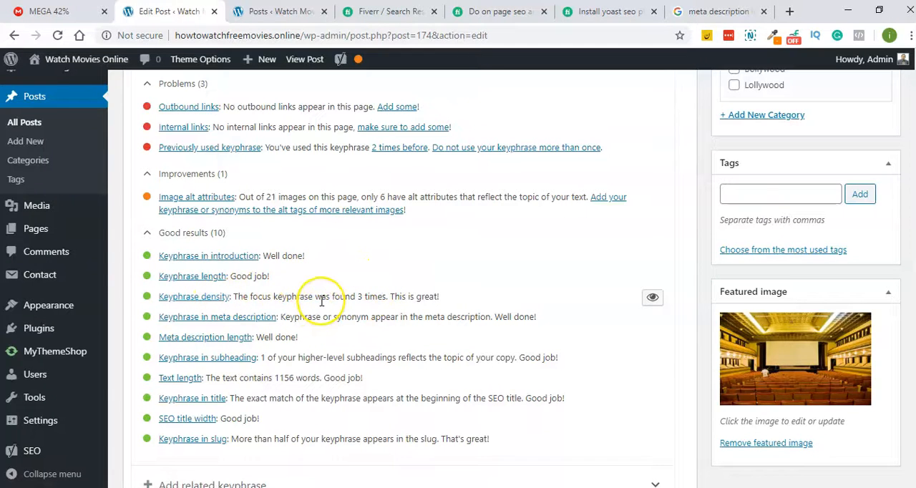
pyautogui.scroll(1, 321, 301)
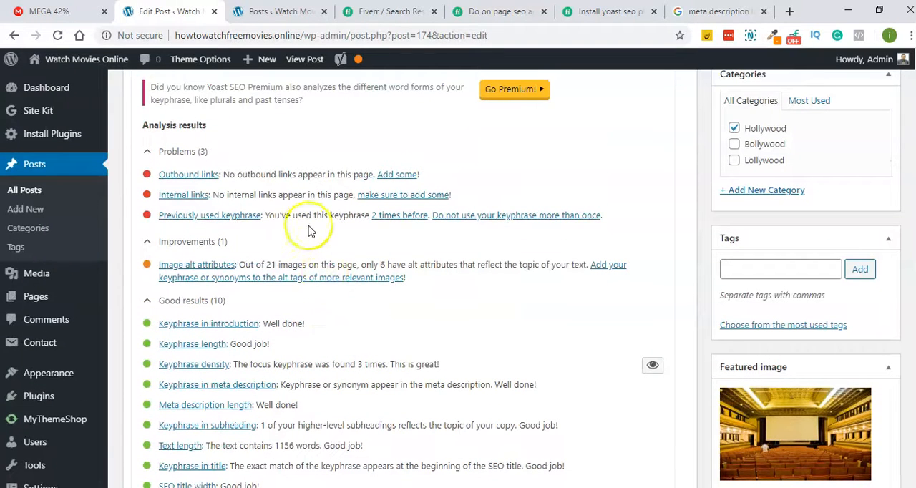
pyautogui.scroll(1, 292, 236)
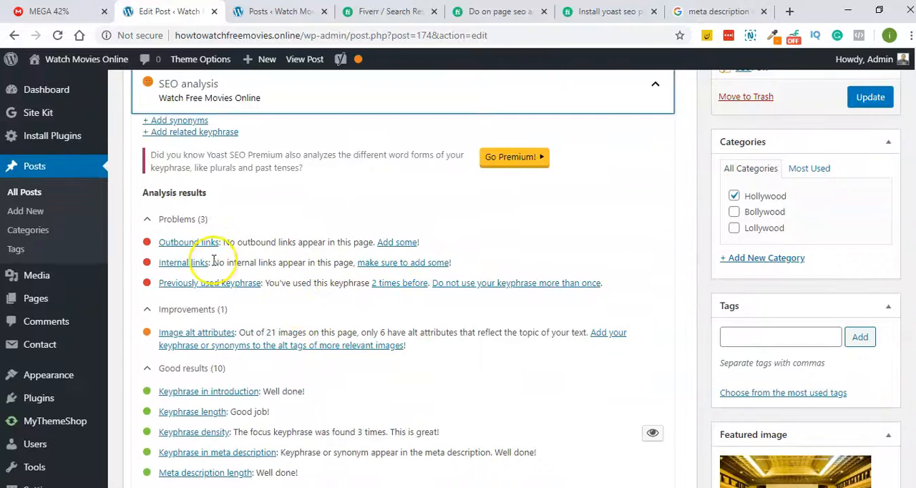
pyautogui.moveTo(212, 262); pyautogui.dragTo(159, 262)
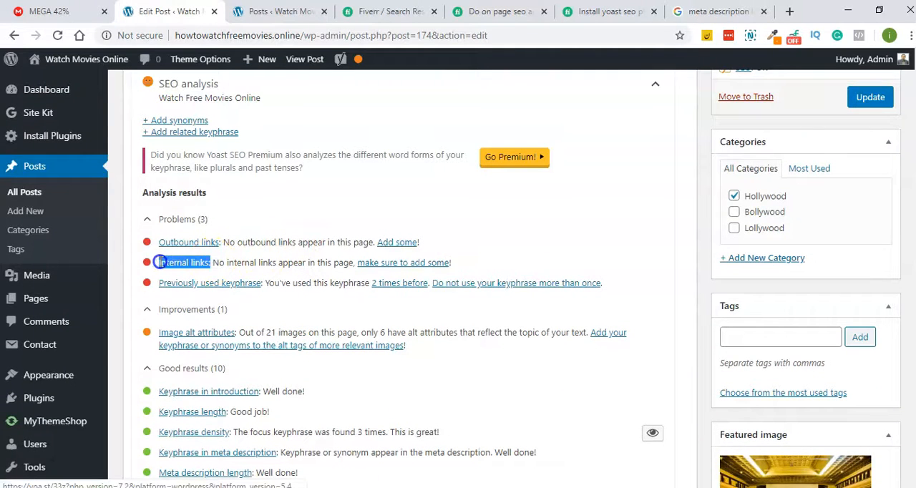
# - Add a paragraph reading "Read More :" between the introduction and the heading "Watch Free Movies Online in 2020"
pyautogui.scroll(2, 307, 245)
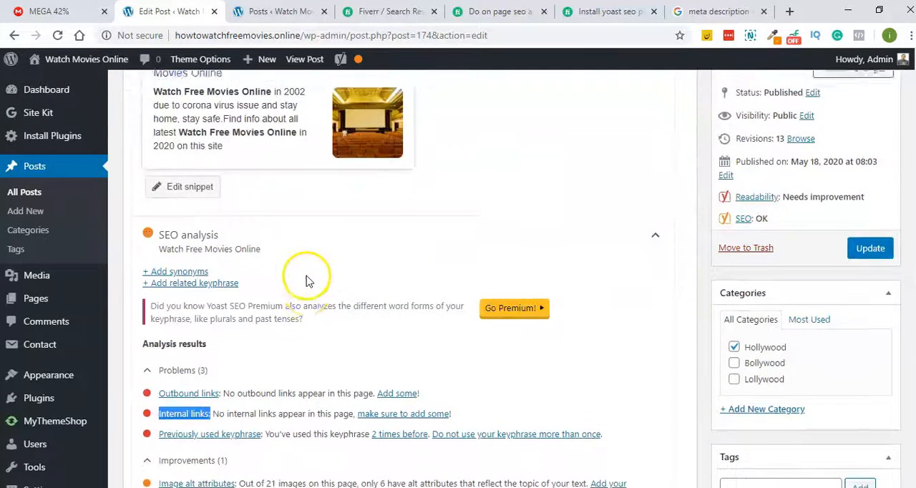
pyautogui.scroll(8, 307, 282)
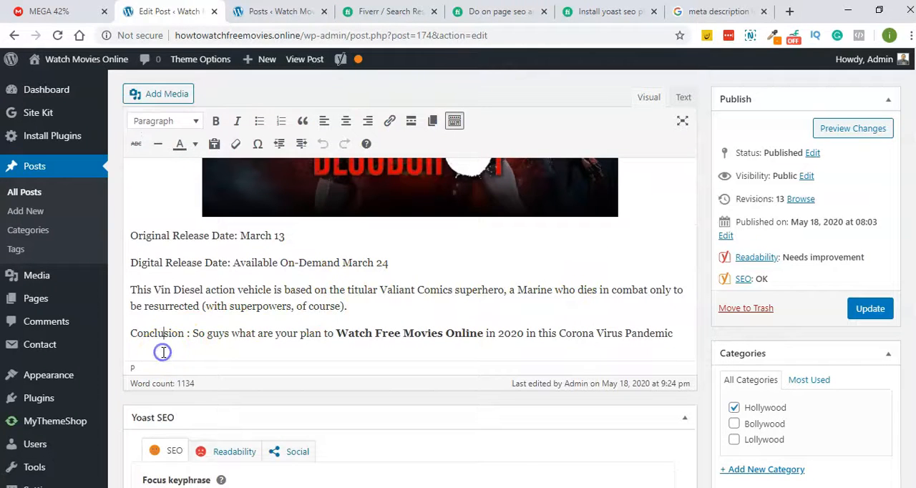
pyautogui.scroll(10, 152, 348)
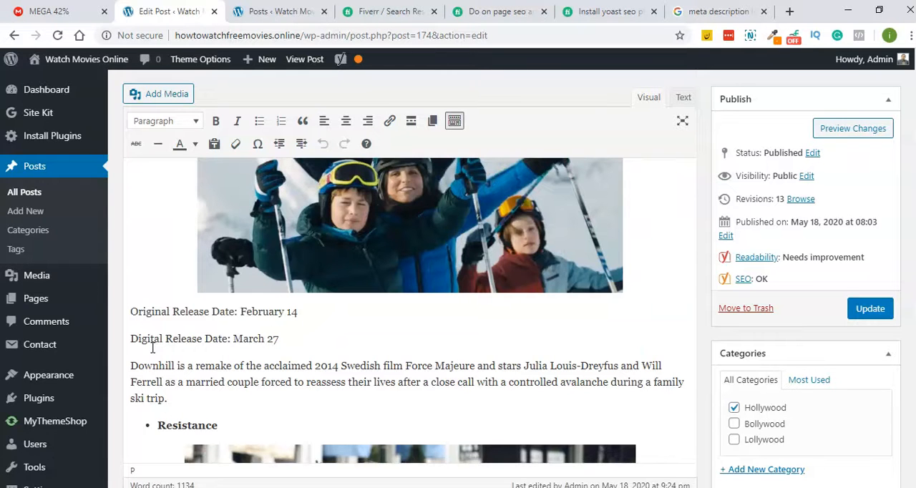
pyautogui.scroll(8, 152, 348)
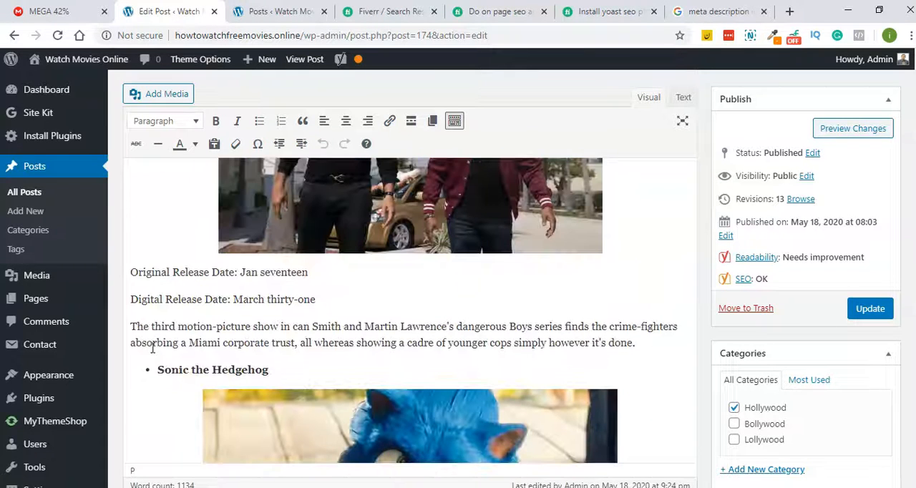
pyautogui.scroll(10, 152, 348)
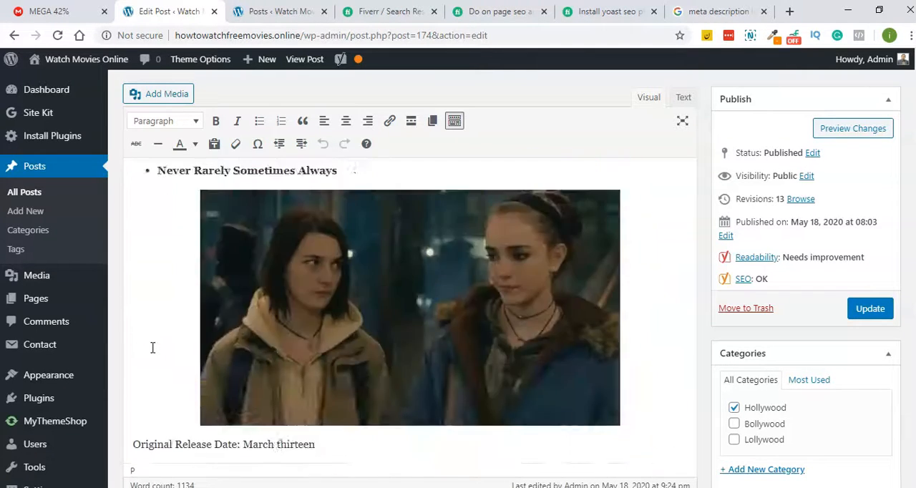
pyautogui.scroll(10, 152, 348)
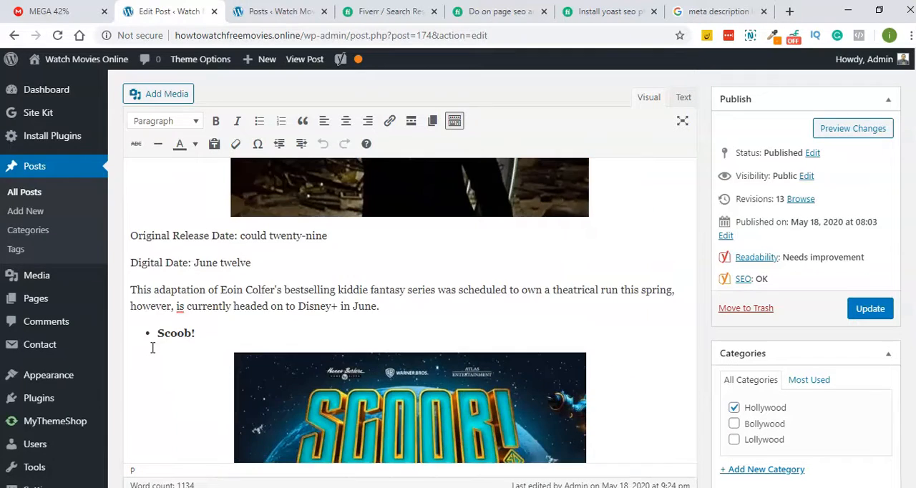
pyautogui.scroll(10, 207, 323)
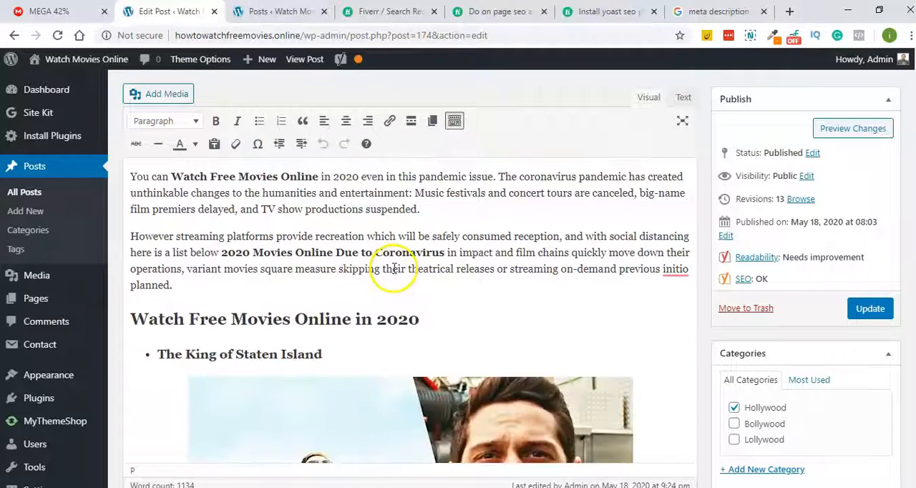
pyautogui.press('Return')
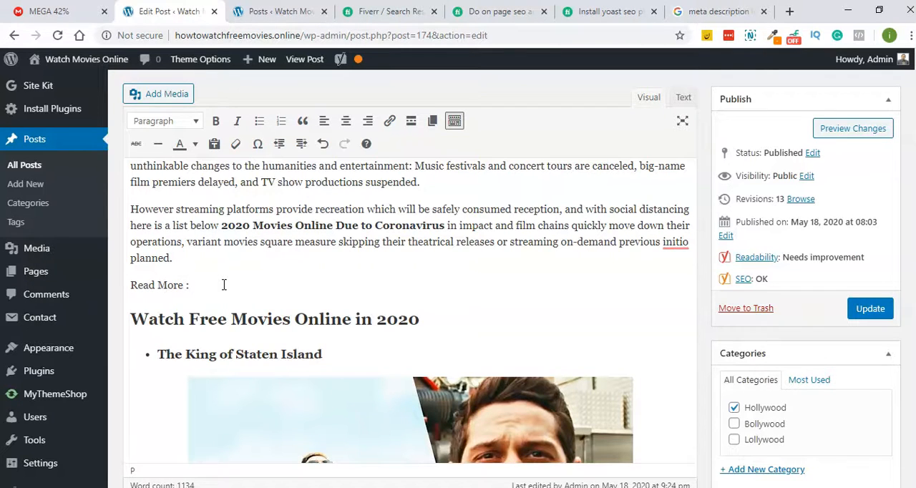
# - Copy the title "15+ Sites to Watch Free Movies Online Without Sign Up" from the posts list after "Read More :" and remove its pasted link
pyautogui.click(264, 9)
pyautogui.moveTo(153, 229)
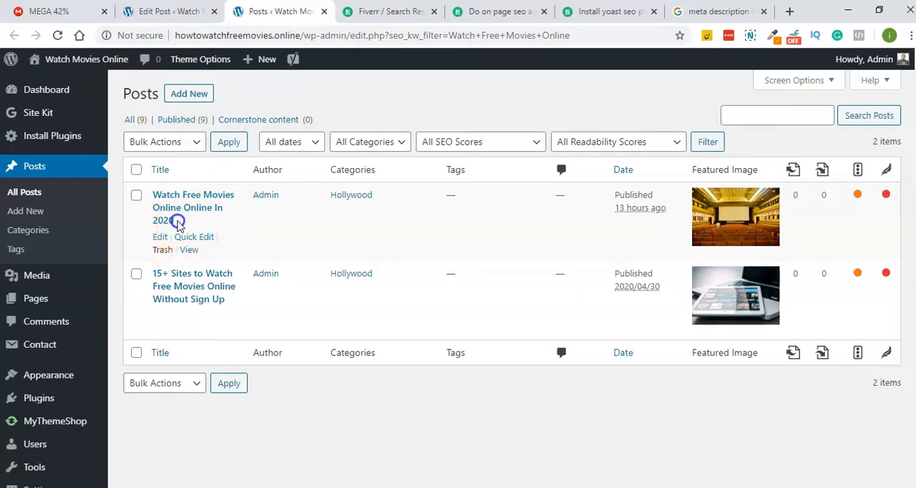
pyautogui.moveTo(178, 223); pyautogui.dragTo(152, 194)
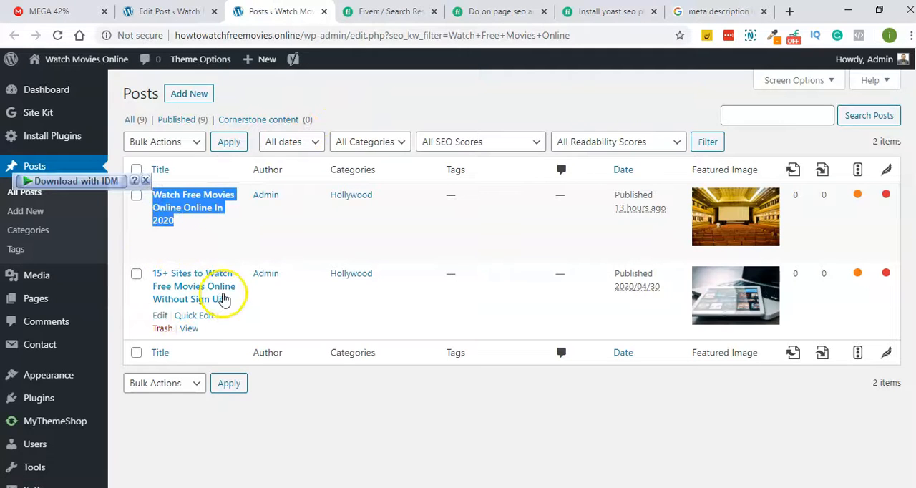
pyautogui.moveTo(229, 306); pyautogui.dragTo(147, 272)
pyautogui.hotkey('ctrl', 'c')
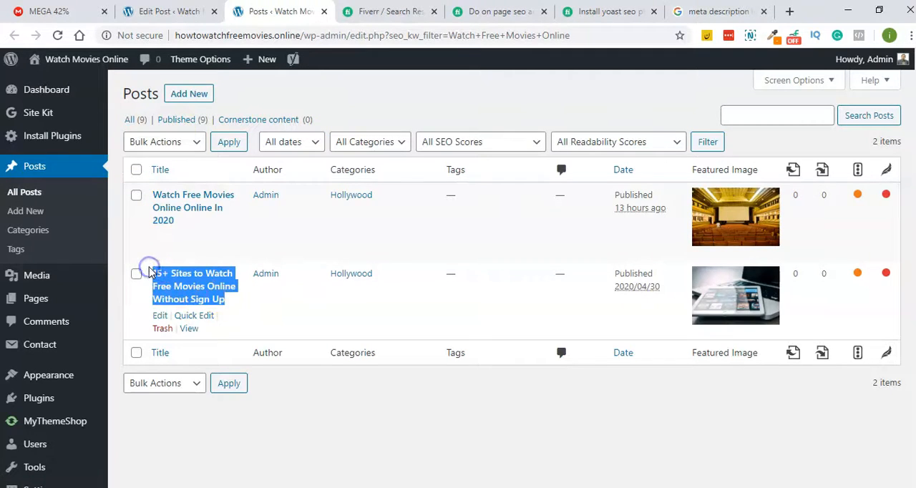
pyautogui.click(178, 13)
pyautogui.hotkey('ctrl', 'v')
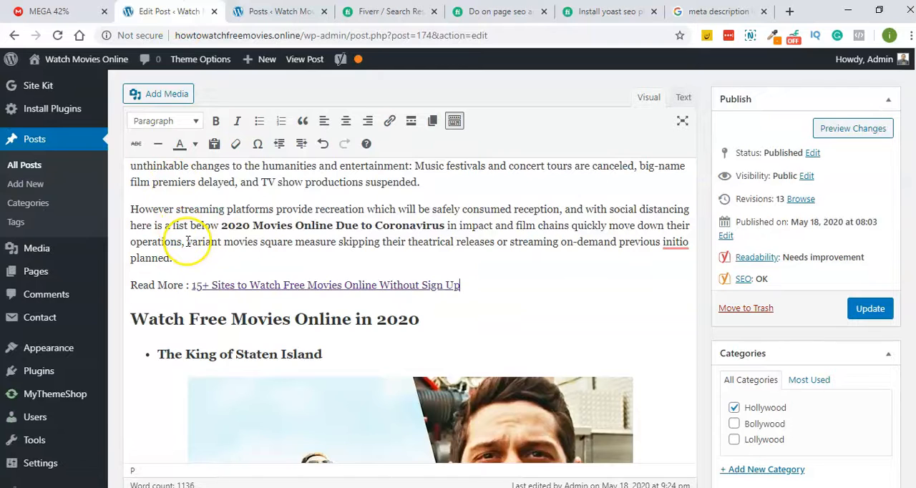
pyautogui.click(260, 289)
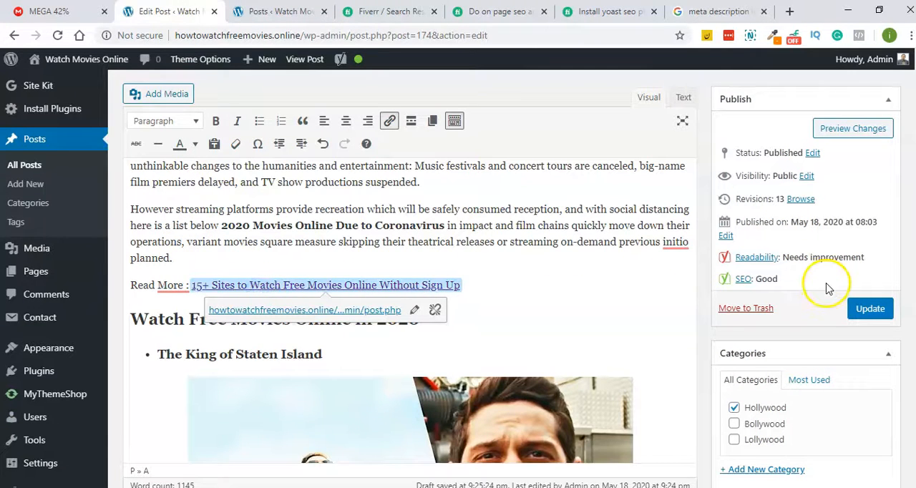
pyautogui.click(435, 310)
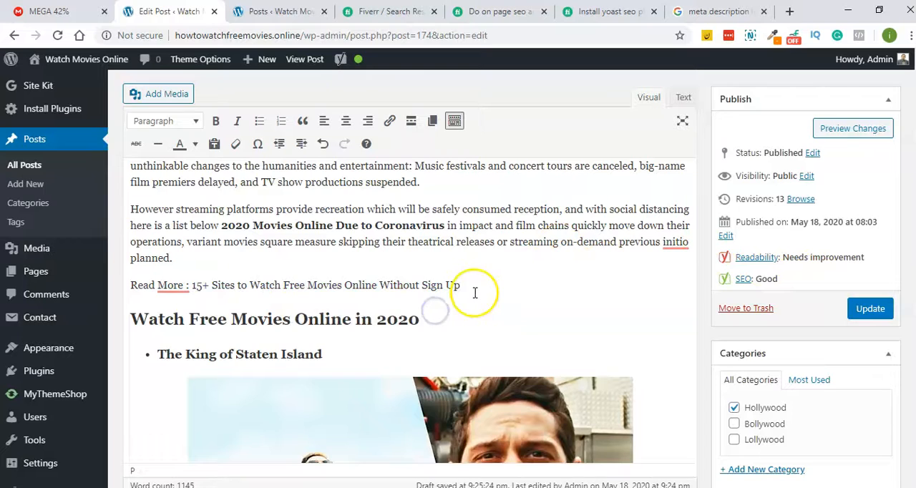
# - Open the post "15+ Sites to Watch Free Movies Online Without Sign Up" in a new tab and copy its web address
pyautogui.click(279, 10)
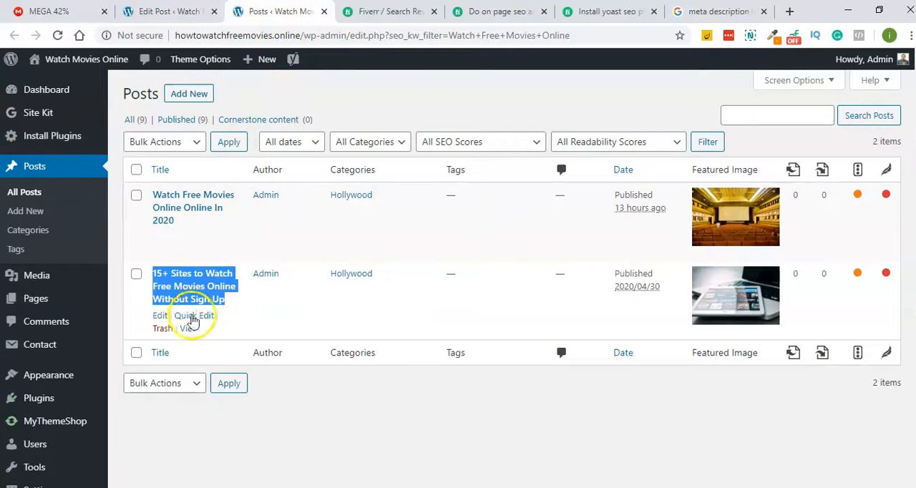
pyautogui.rightClick(188, 328)
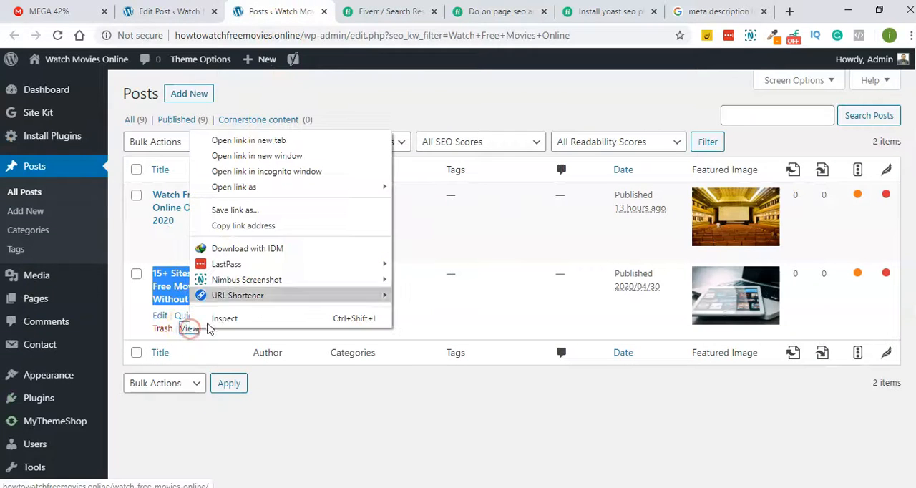
pyautogui.click(249, 146)
pyautogui.click(337, 9)
pyautogui.click(277, 32)
pyautogui.hotkey('ctrl', 'c')
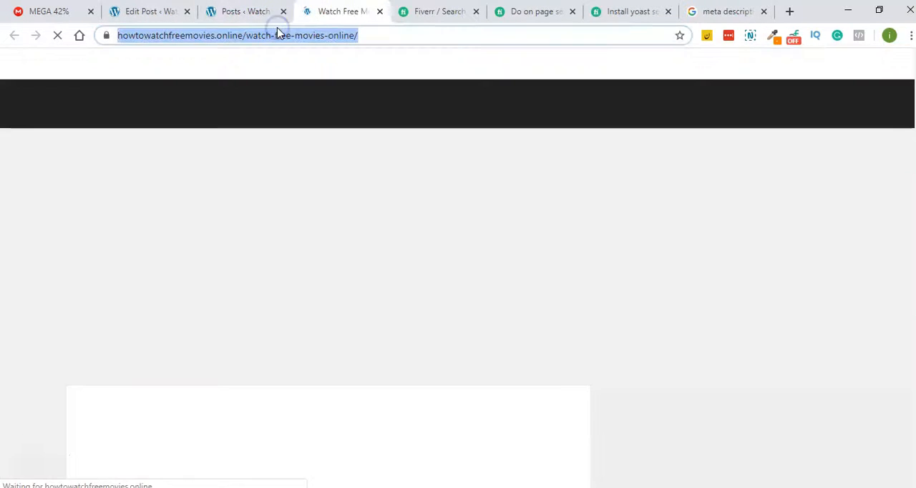
pyautogui.click(214, 7)
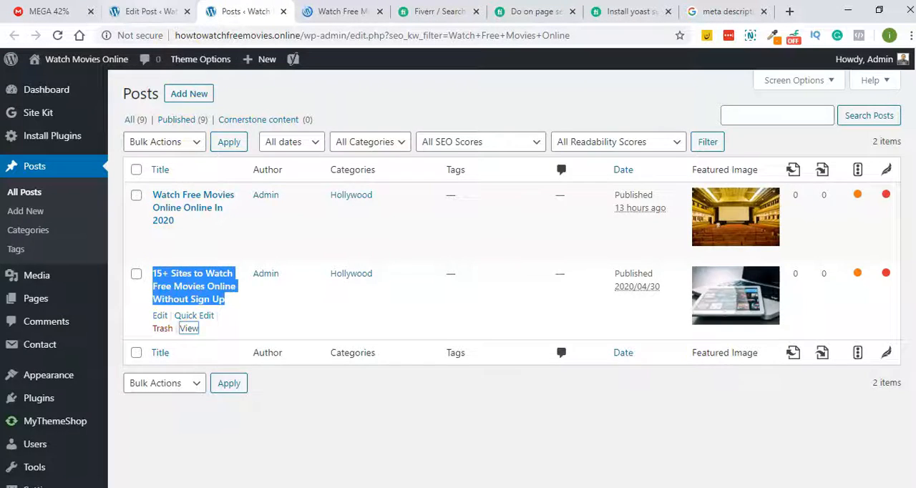
# - Link the text "15+ Sites to Watch Free Movies Online Without Sign Up" in the edited post to the copied howtowatchfreemovies.online/watch-free-movies-online/ address
pyautogui.hotkey('ctrl', 'shift', 'Tab')
pyautogui.moveTo(466, 294); pyautogui.dragTo(198, 289)
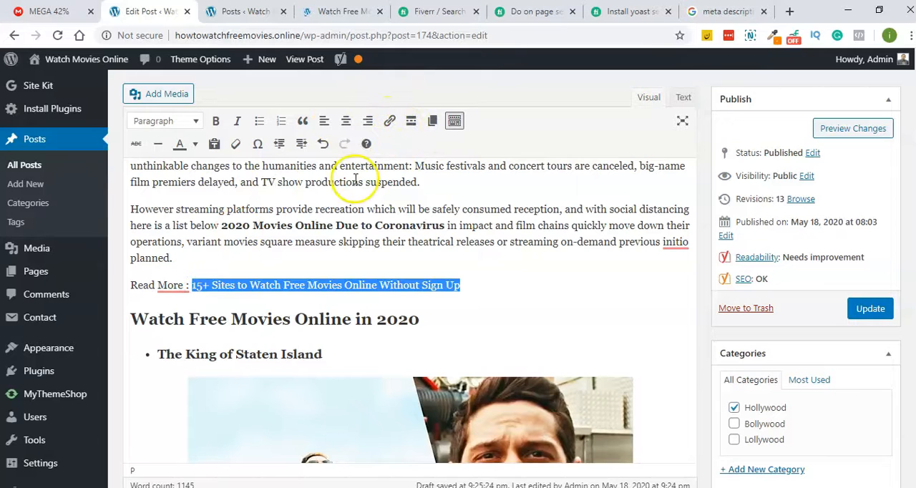
pyautogui.click(389, 120)
pyautogui.hotkey('ctrl', 'v')
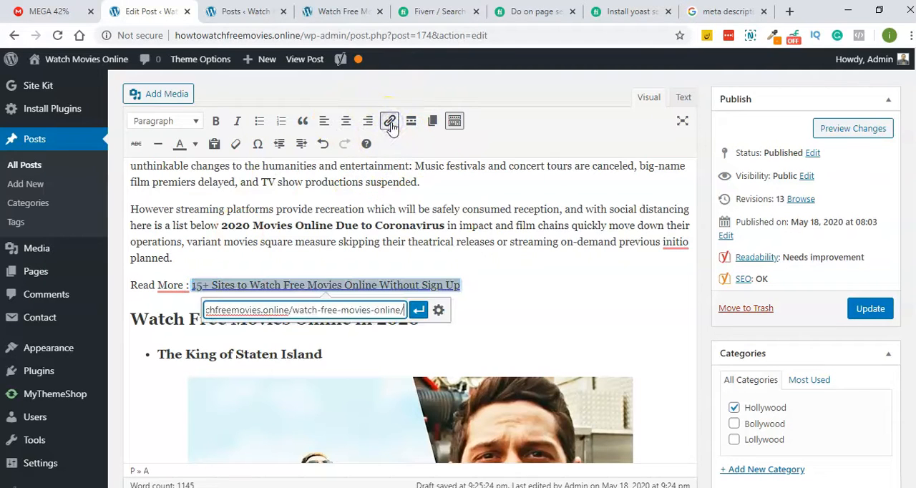
pyautogui.click(417, 311)
# - Replace "Read More" before the internal link with "Check This Out" and update the post
pyautogui.click(167, 284)
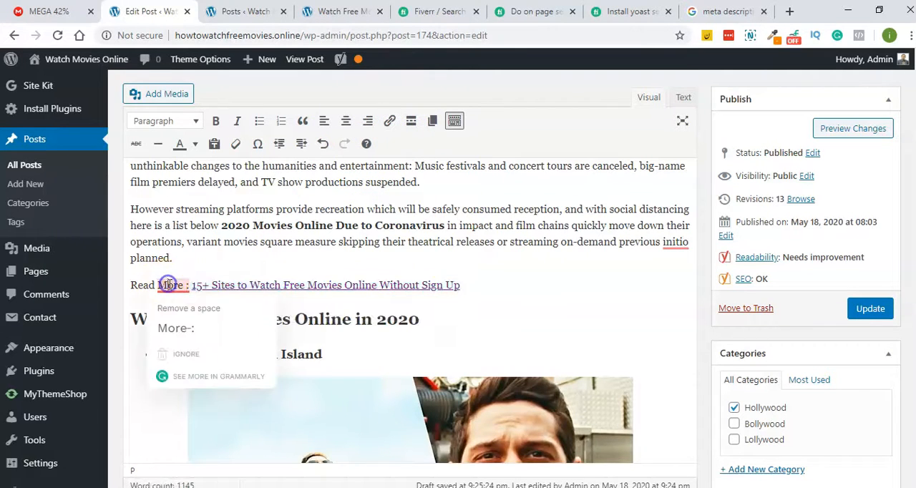
pyautogui.click(143, 304)
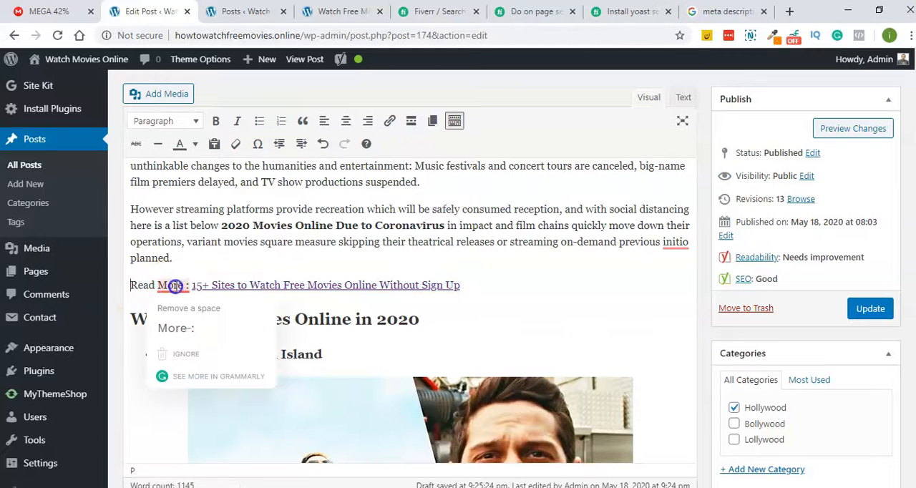
pyautogui.click(176, 272)
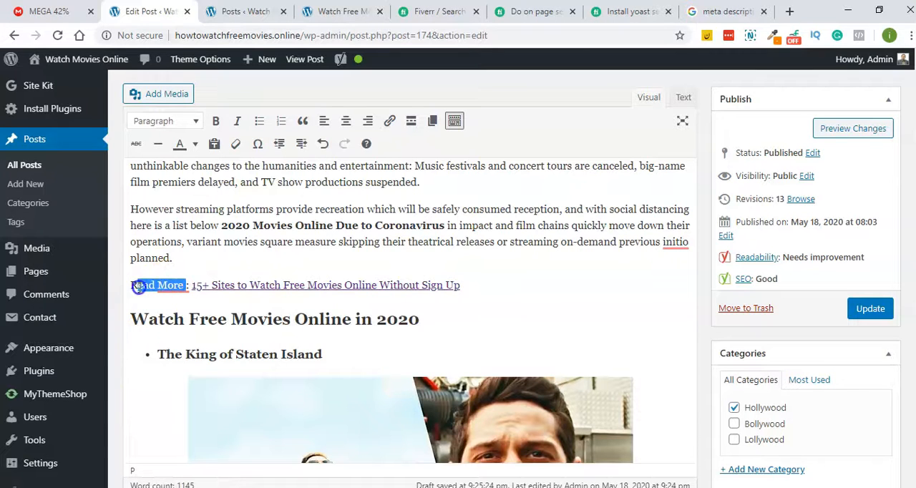
pyautogui.write('Check This O')
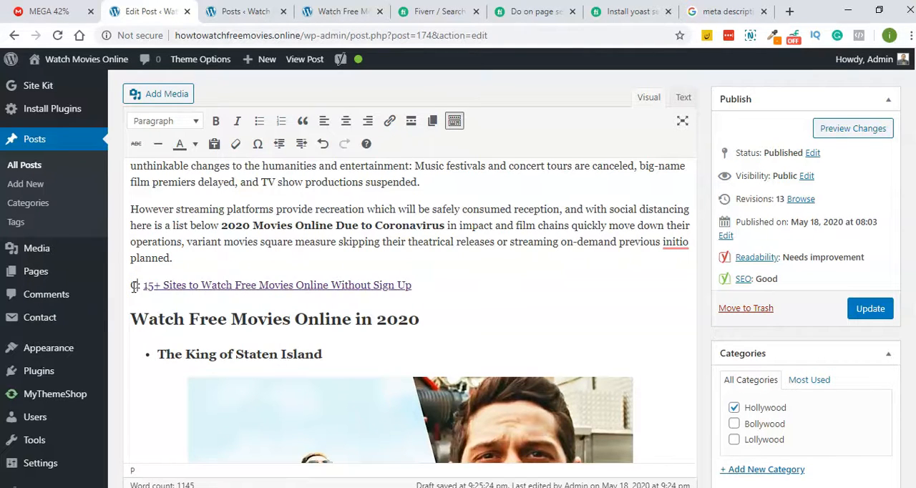
pyautogui.write('ut')
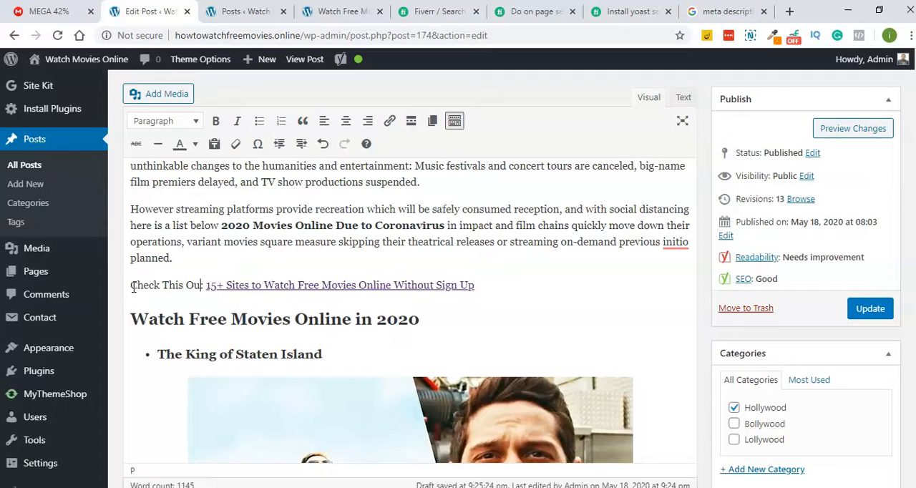
pyautogui.click(882, 317)
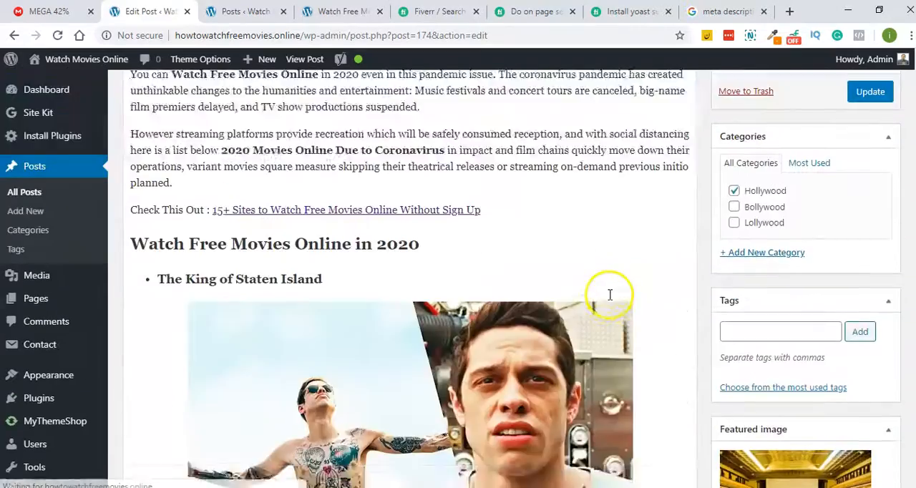
# - Check the Yoast SEO section below the post text and update the post again
pyautogui.scroll(-2, 609, 294)
pyautogui.scroll(-15, 914, 100)
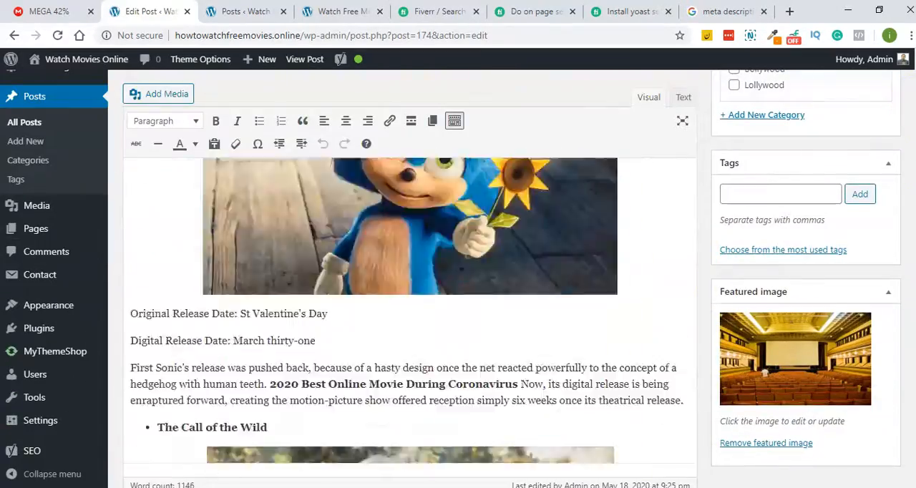
pyautogui.scroll(6, 501, 267)
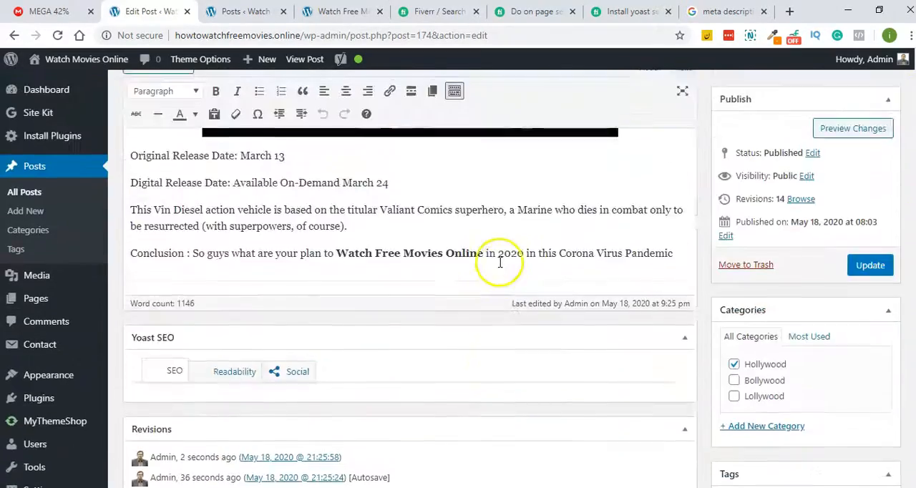
pyautogui.scroll(-2, 204, 325)
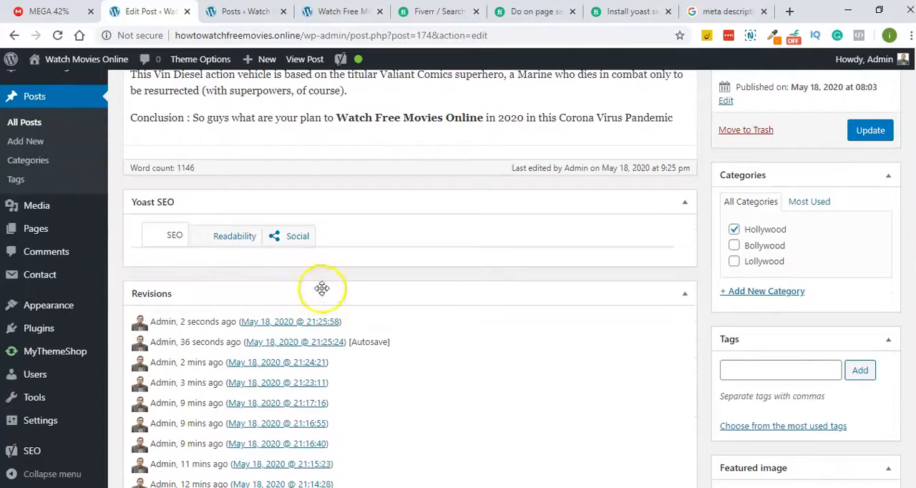
pyautogui.scroll(-4, 440, 223)
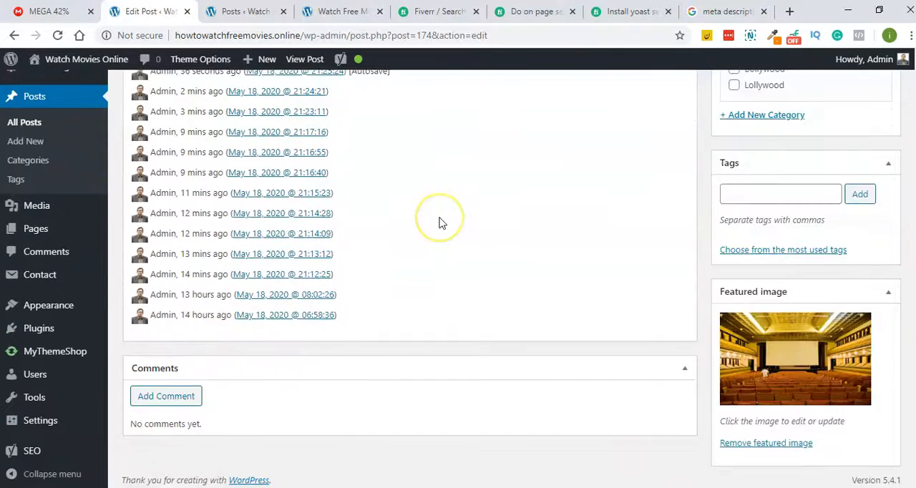
pyautogui.scroll(7, 440, 221)
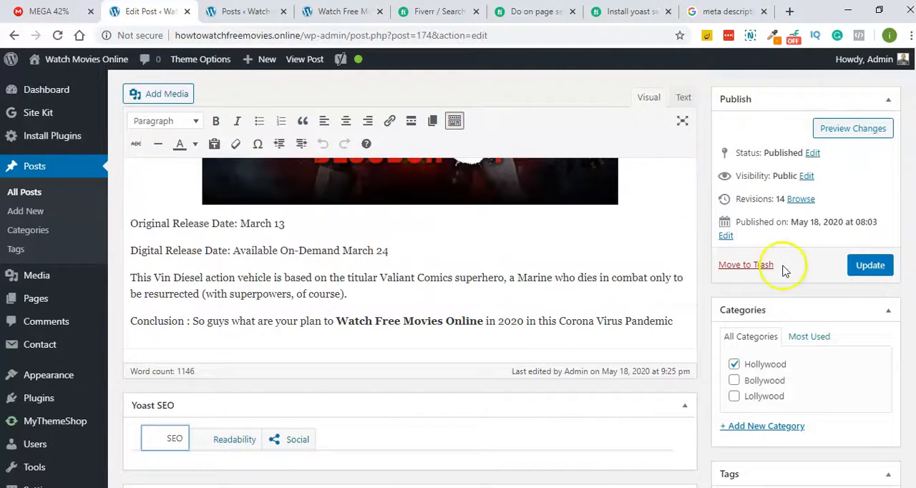
pyautogui.click(869, 266)
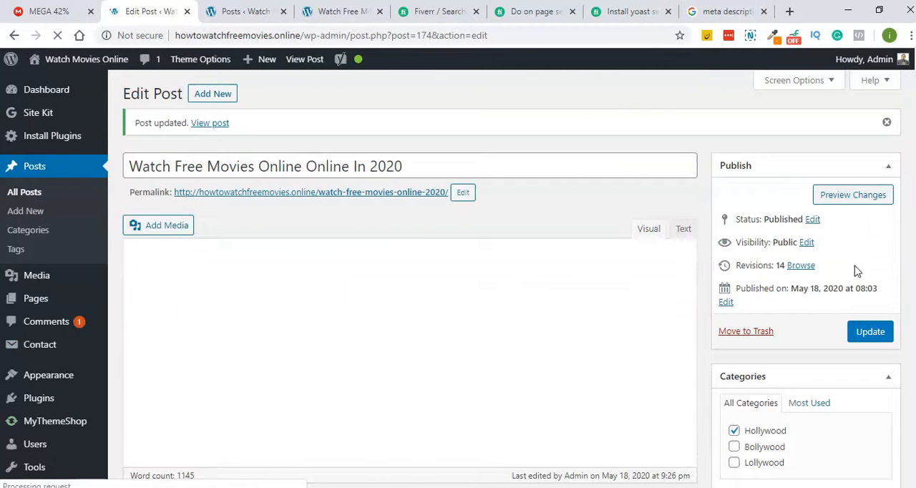
# - Try to show the Readability and SEO analyses in the Yoast SEO section and save the post once more
pyautogui.scroll(-10, 409, 374)
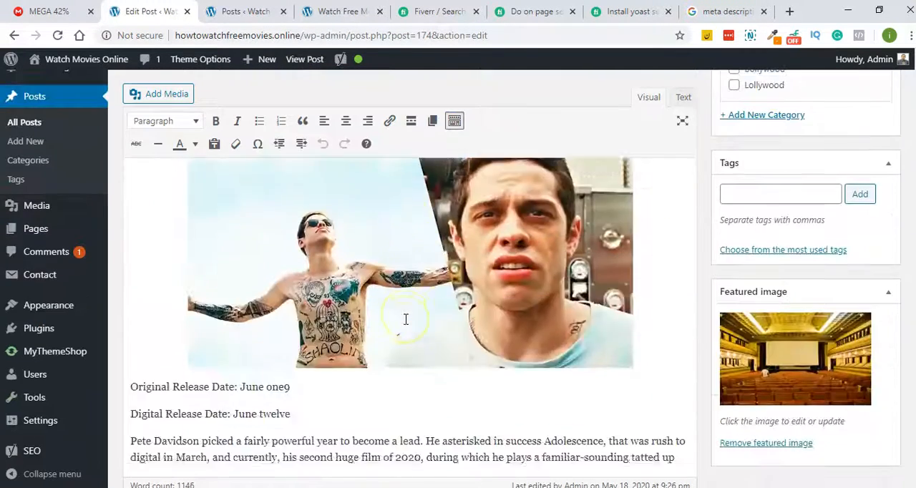
pyautogui.scroll(-20, 405, 318)
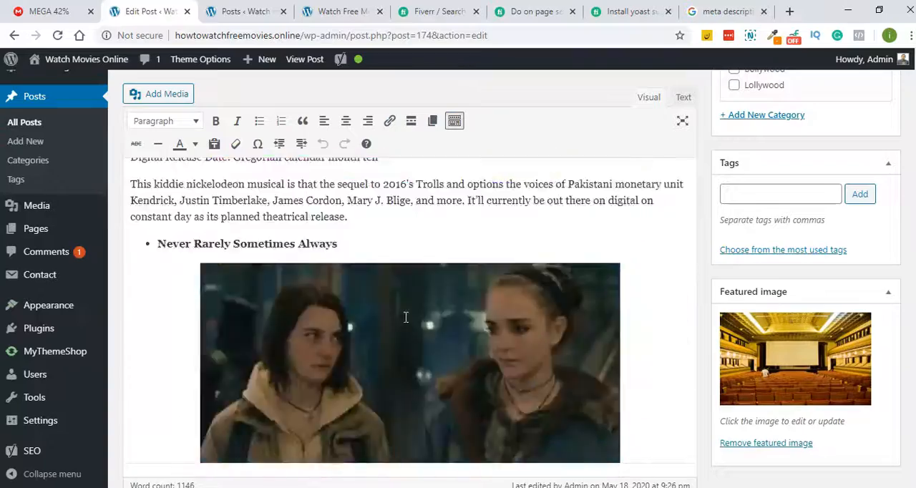
pyautogui.scroll(-20, 405, 315)
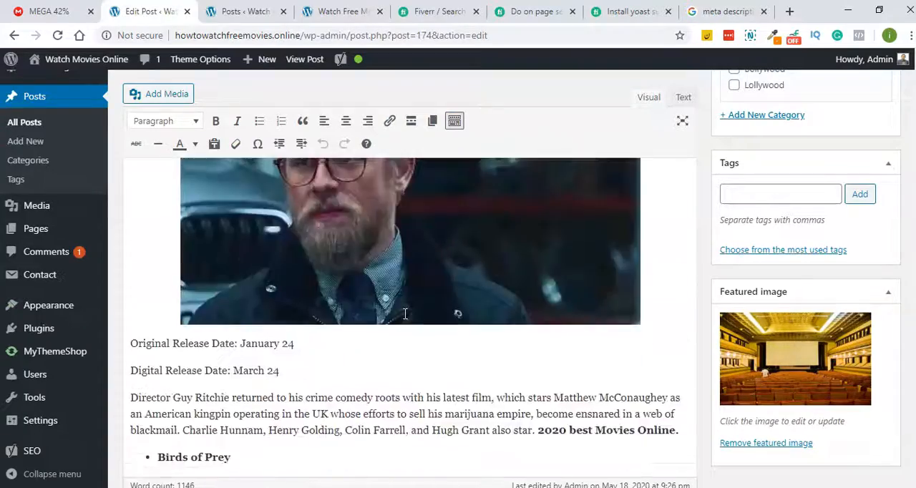
pyautogui.scroll(-20, 404, 315)
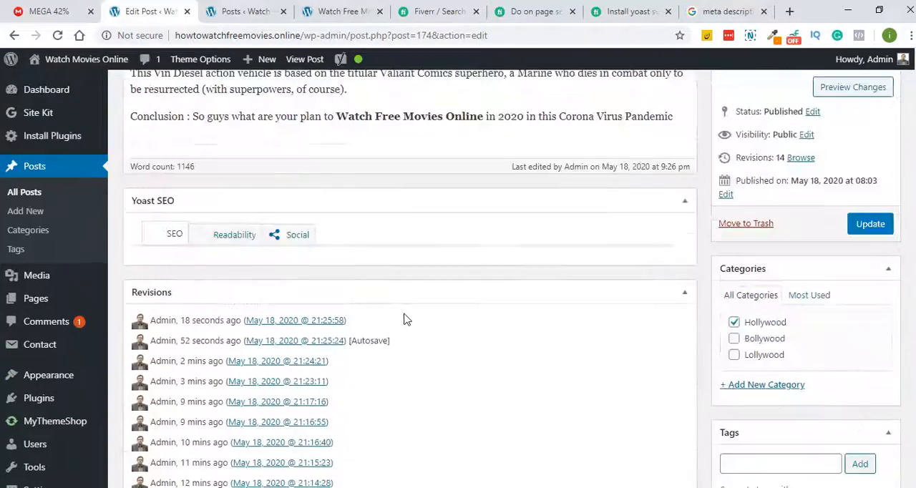
pyautogui.click(242, 236)
pyautogui.click(173, 239)
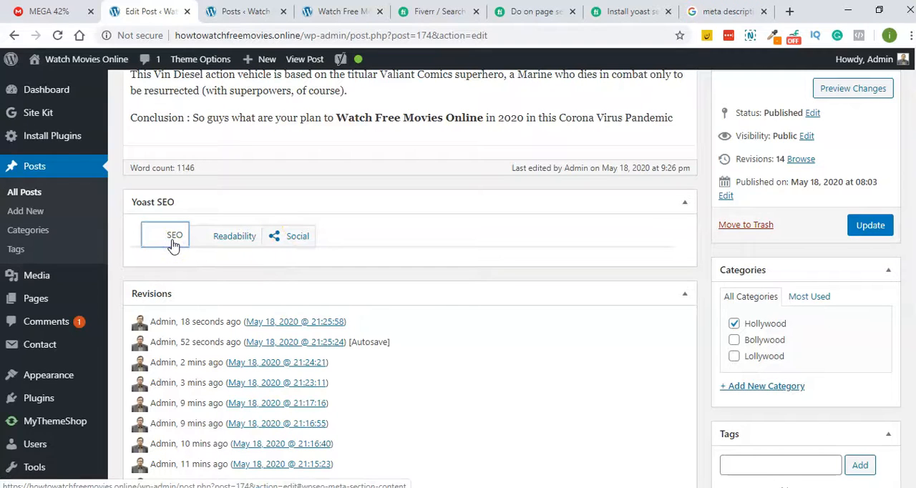
pyautogui.click(868, 230)
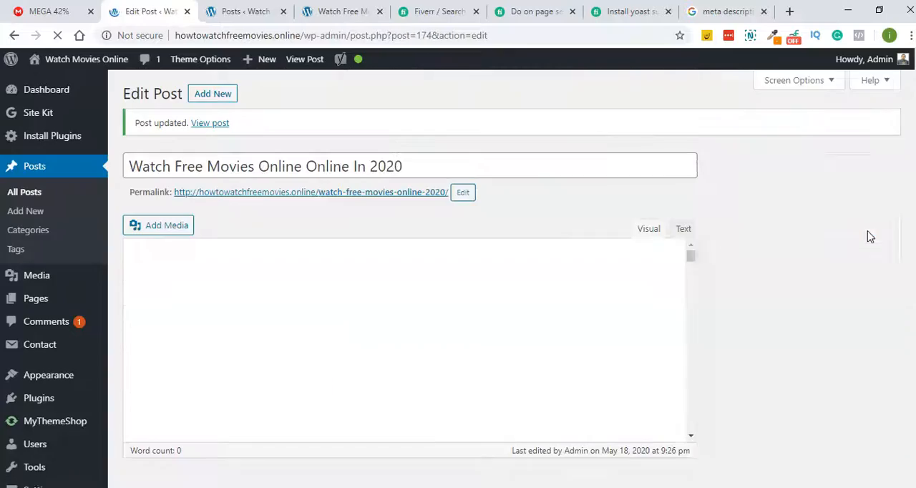
# - Go back to the Yoast SEO section below the post and reload the edit page
pyautogui.scroll(-10, 654, 167)
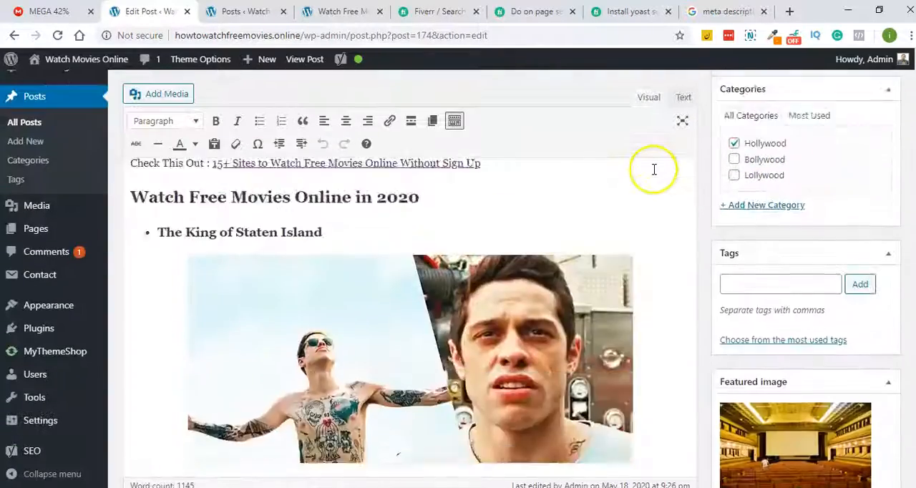
pyautogui.scroll(-5, 647, 191)
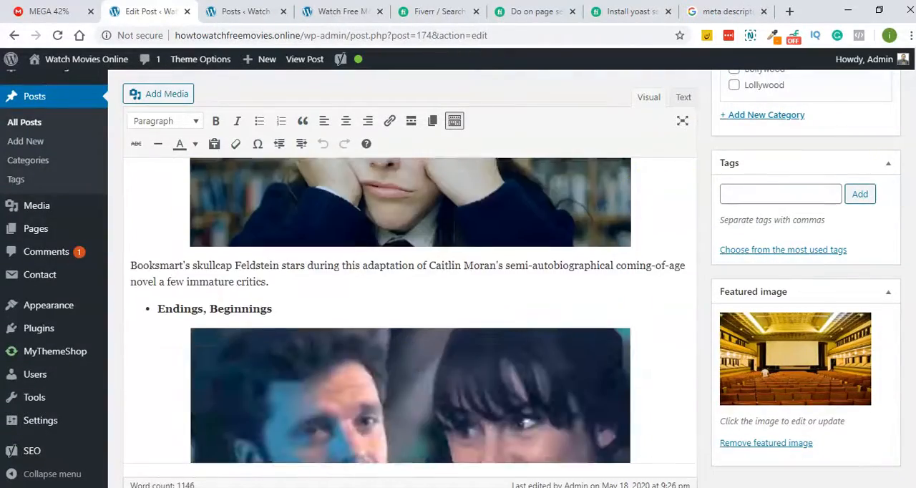
pyautogui.scroll(-20, 906, 370)
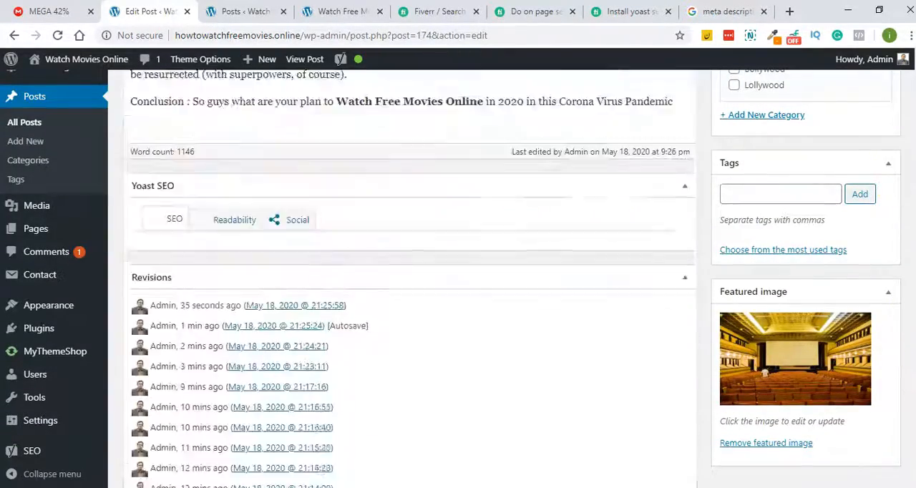
pyautogui.scroll(-1, 410, 286)
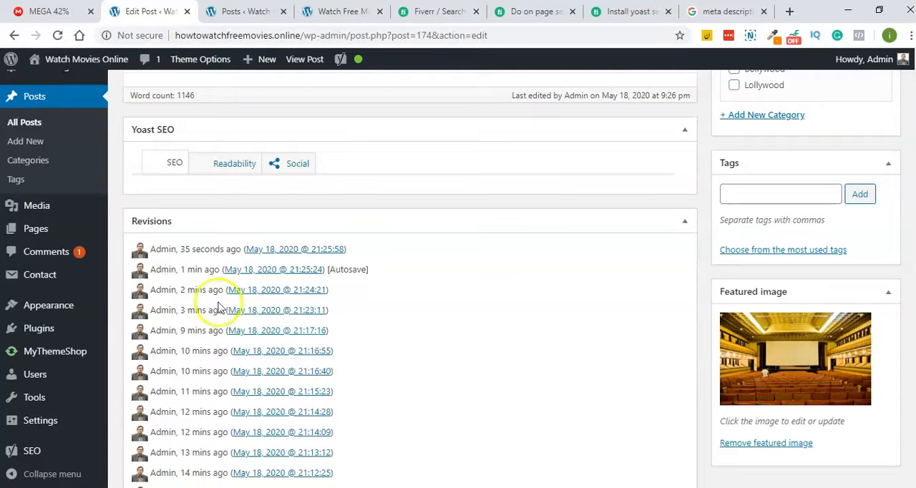
pyautogui.click(57, 36)
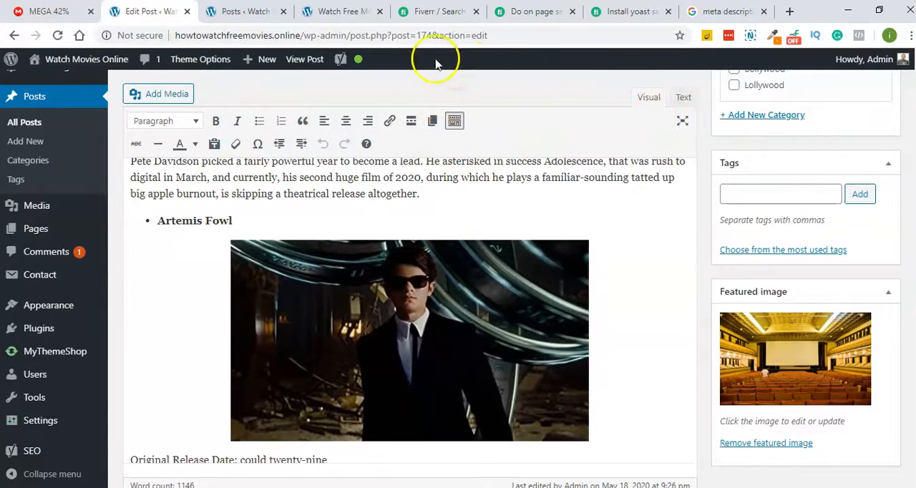
# - Check the reloaded post's Yoast SEO section and try to open Yoast's general SEO settings
pyautogui.moveTo(351, 64)
pyautogui.scroll(-15, 911, 369)
pyautogui.scroll(-15, 911, 368)
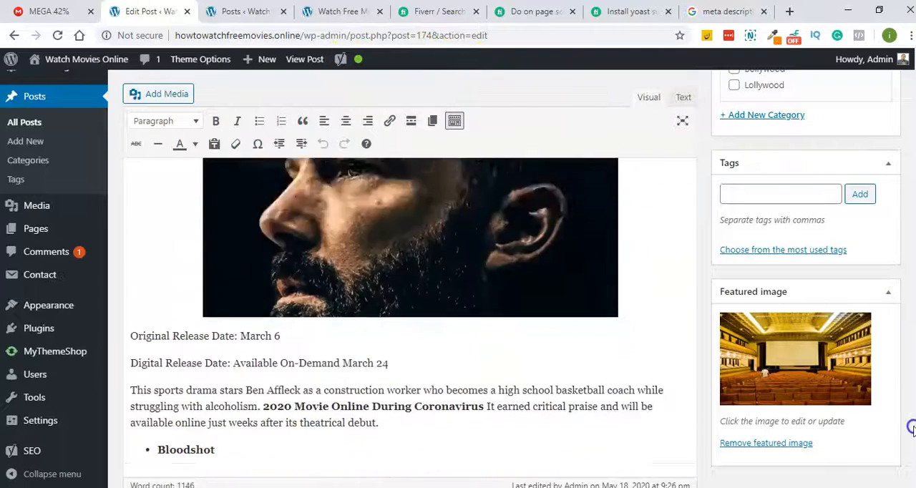
pyautogui.scroll(1, 568, 164)
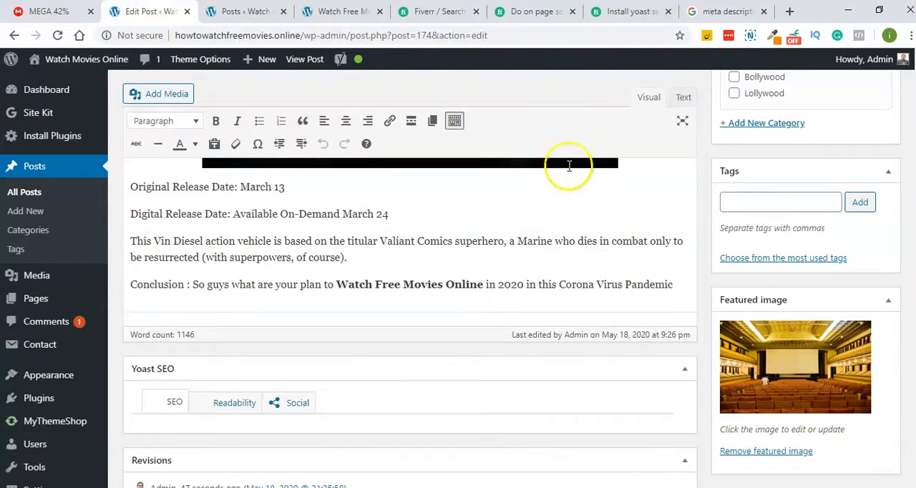
pyautogui.moveTo(357, 118)
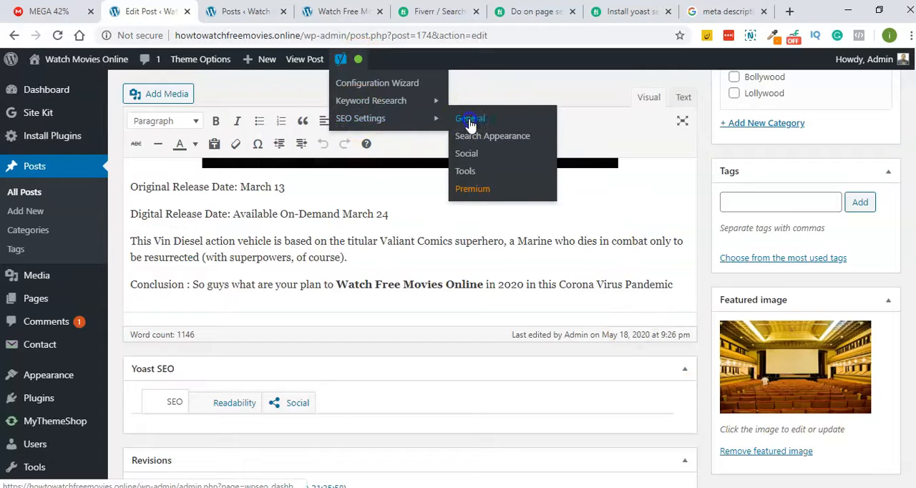
pyautogui.moveTo(470, 124); pyautogui.dragTo(475, 239)
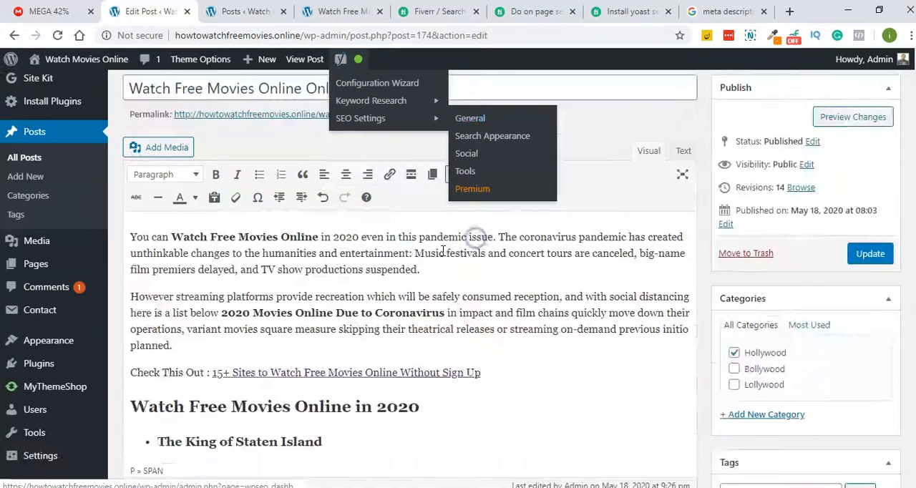
# - Go to the Yoast SEO section below the post, collapse and expand it, and try to show the Readability and SEO analyses
pyautogui.scroll(-4, 303, 298)
pyautogui.scroll(-15, 300, 290)
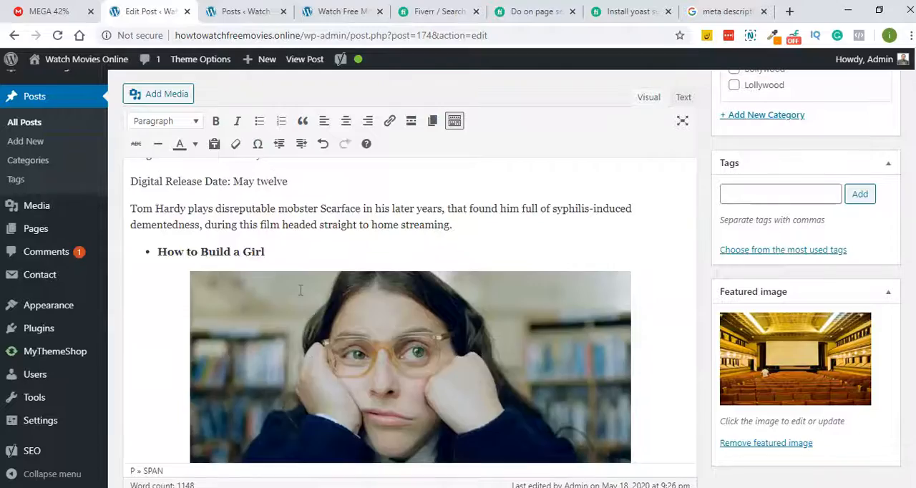
pyautogui.scroll(-15, 300, 290)
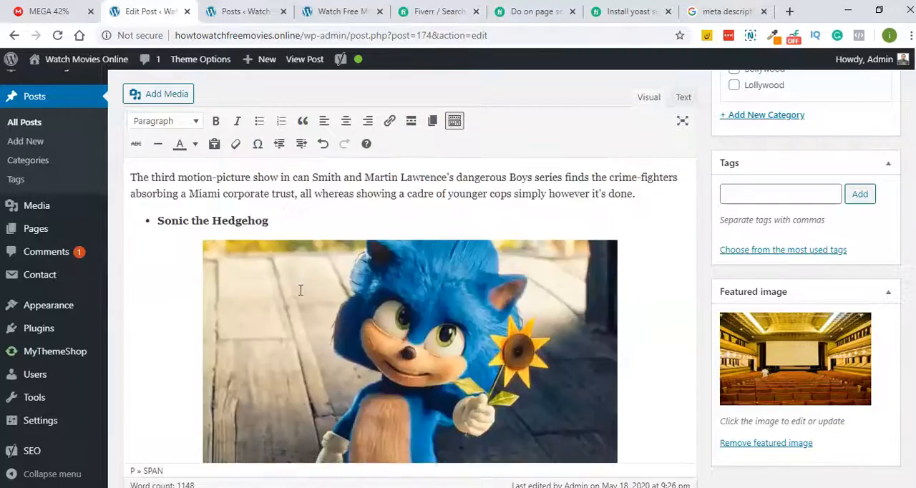
pyautogui.scroll(-10, 300, 290)
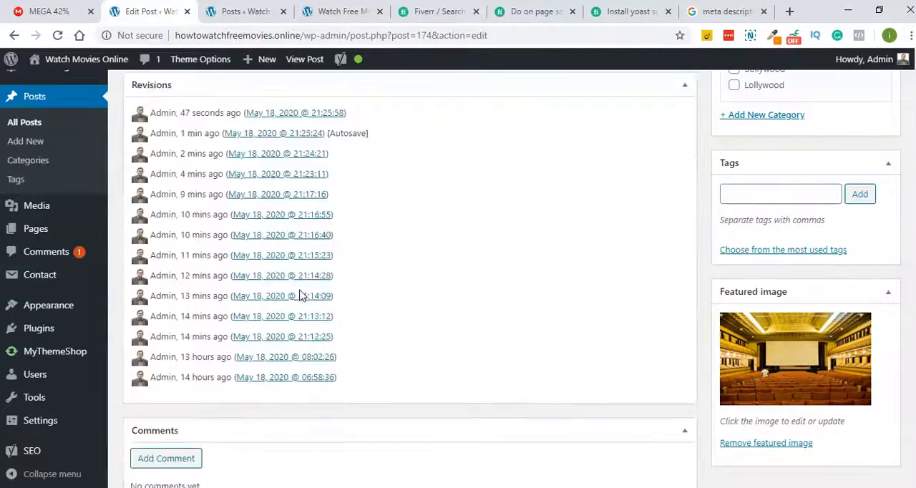
pyautogui.scroll(5, 300, 290)
pyautogui.scroll(-2, 301, 290)
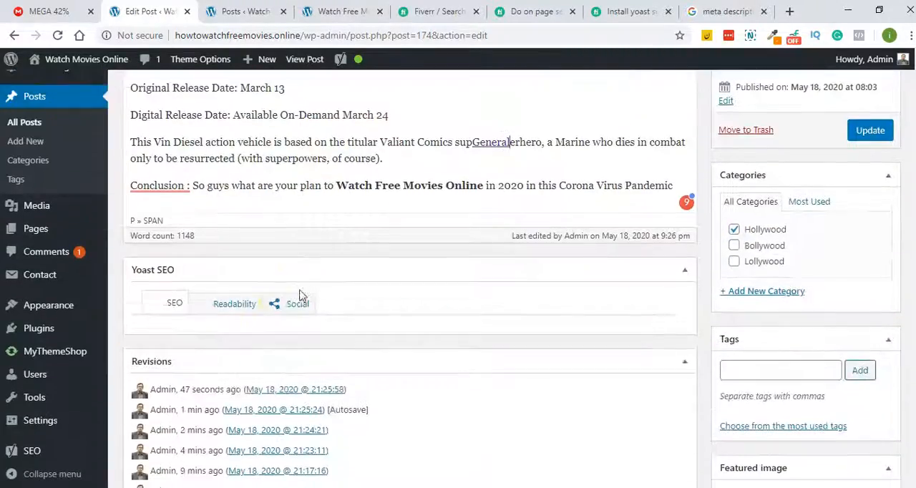
pyautogui.click(225, 303)
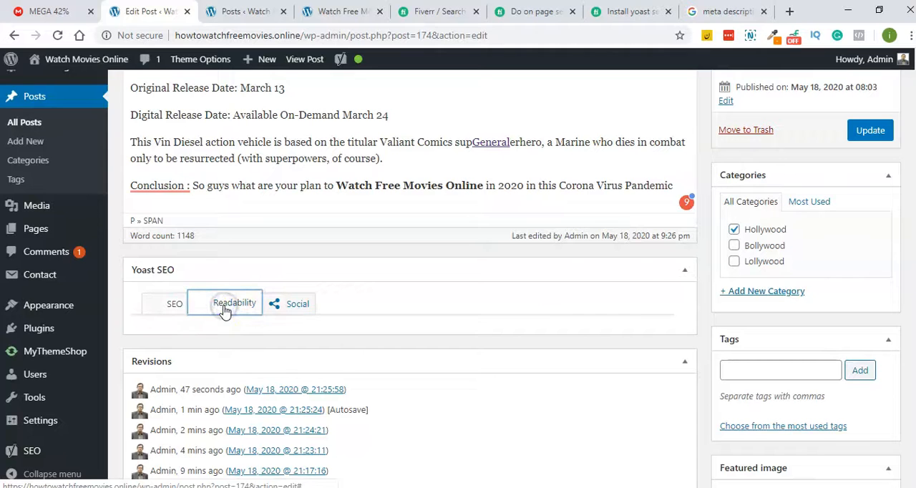
pyautogui.click(684, 270)
pyautogui.click(684, 271)
pyautogui.click(176, 306)
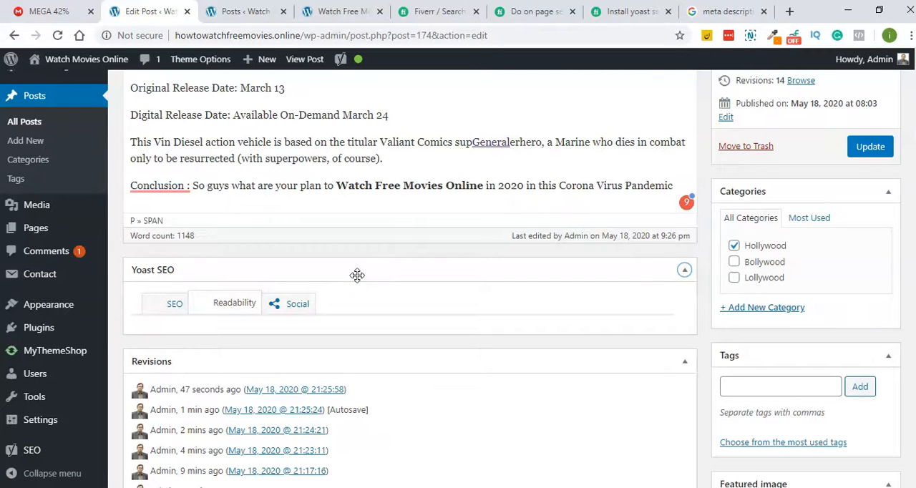
# - Remove the space before the colon after "Conclusion" in the closing paragraph and update the post
pyautogui.click(167, 184)
pyautogui.click(171, 227)
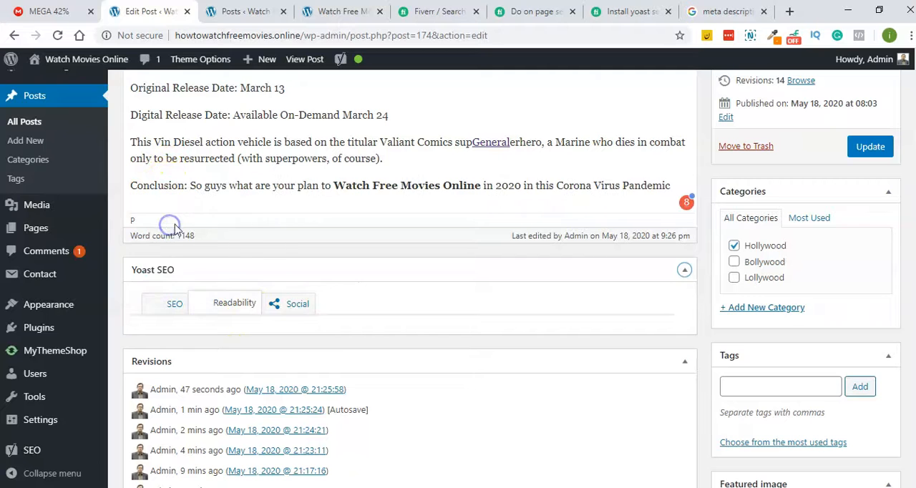
pyautogui.scroll(-2, 300, 207)
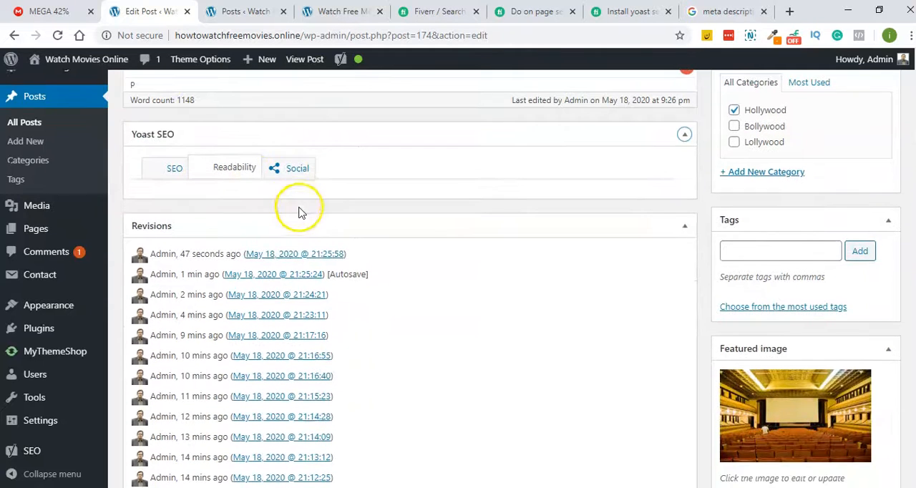
pyautogui.click(172, 168)
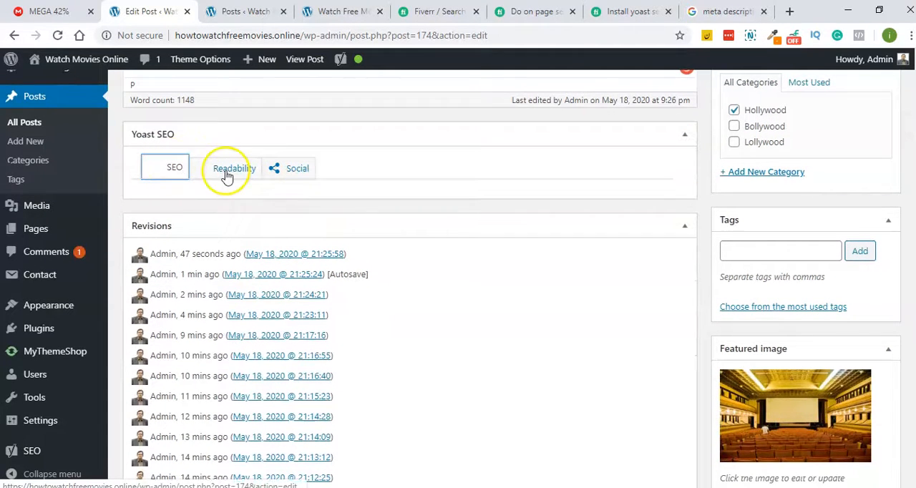
pyautogui.scroll(5, 856, 178)
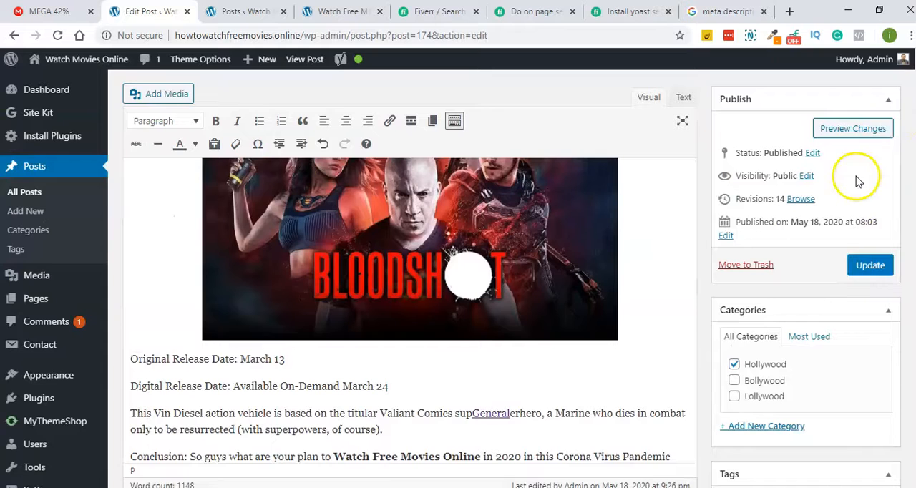
pyautogui.click(870, 267)
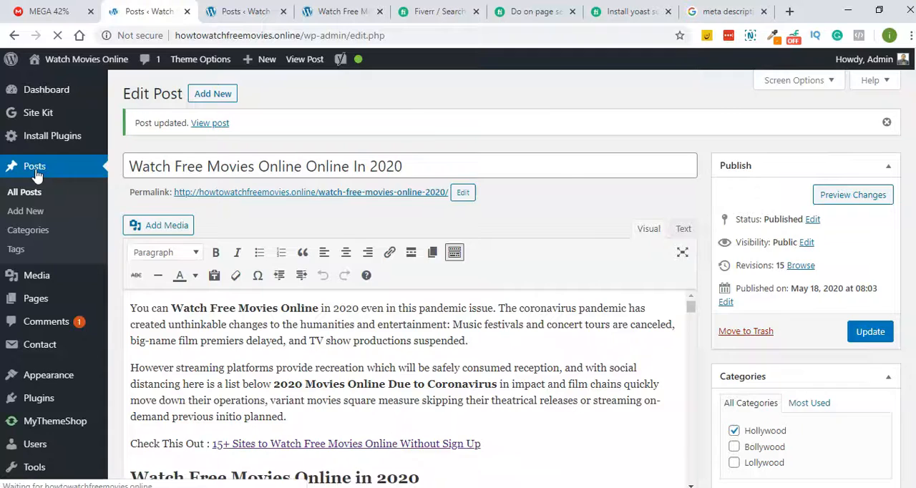
# - Look through the list of all posts and reopen "Watch Free Movies Online Online In 2020" for editing
pyautogui.click(47, 178)
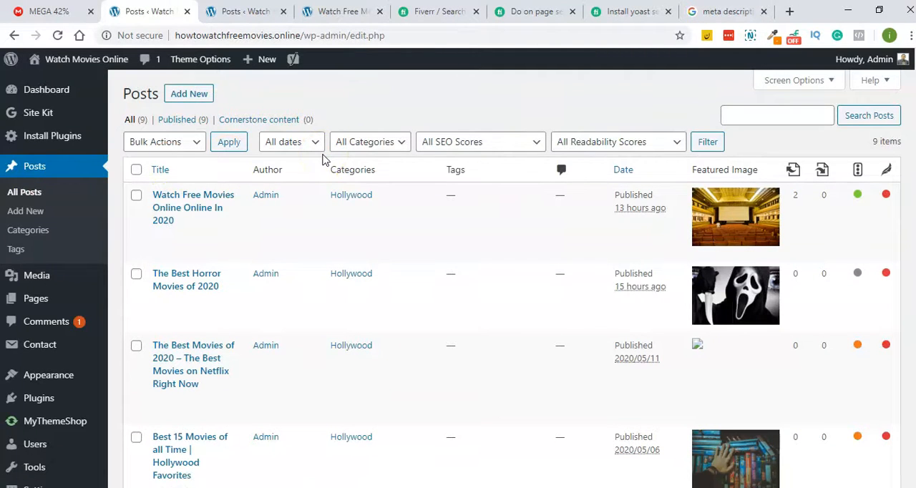
pyautogui.scroll(-5, 322, 160)
pyautogui.scroll(-3, 322, 160)
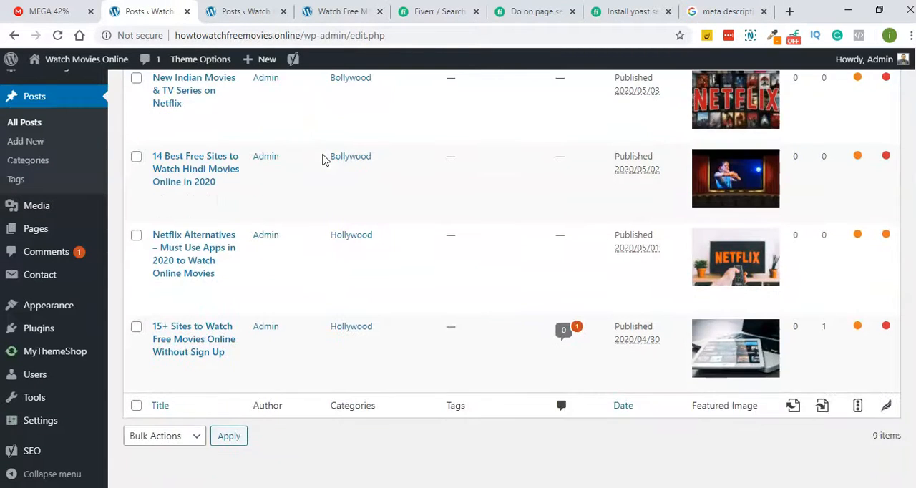
pyautogui.scroll(10, 322, 160)
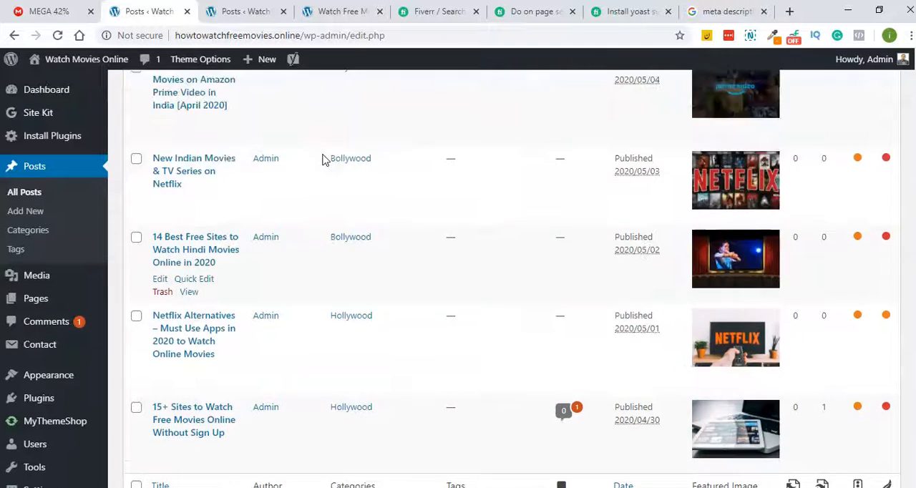
pyautogui.click(160, 240)
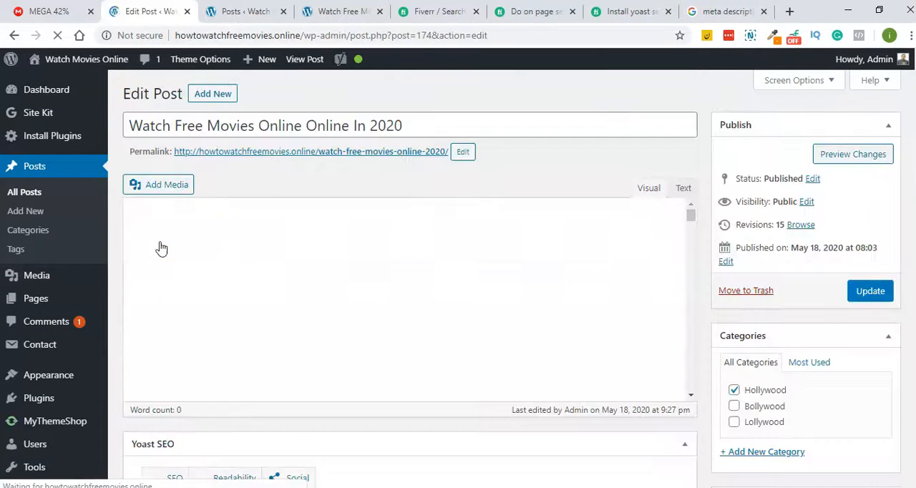
# - Show the Social settings in the Yoast SEO section below the reopened post's text
pyautogui.scroll(-5, 306, 215)
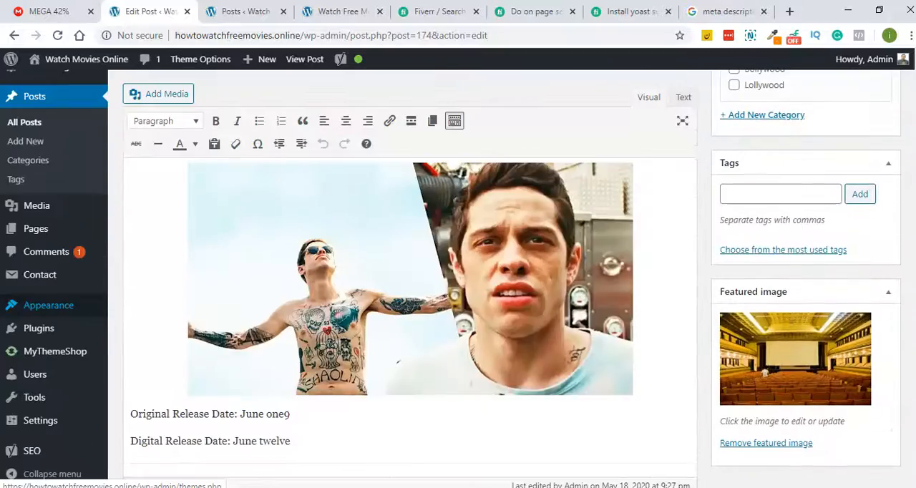
pyautogui.scroll(-6, 323, 230)
pyautogui.scroll(-15, 48, 305)
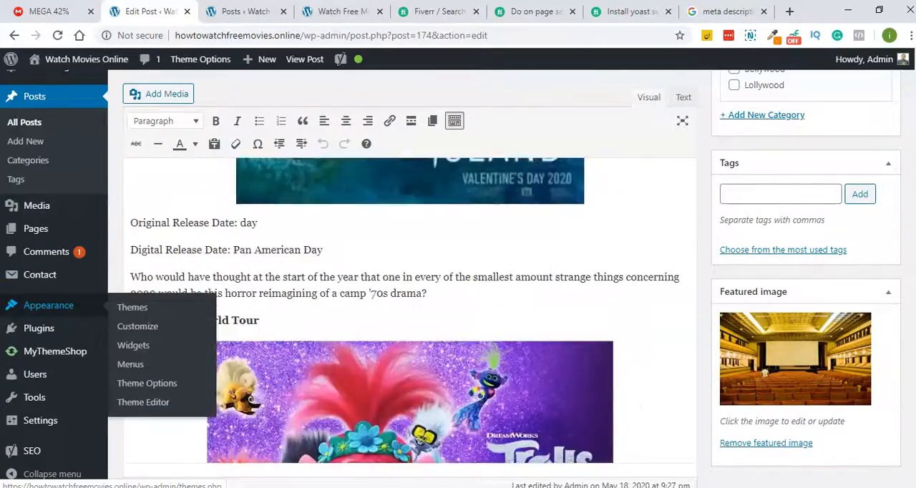
pyautogui.scroll(-20, 48, 304)
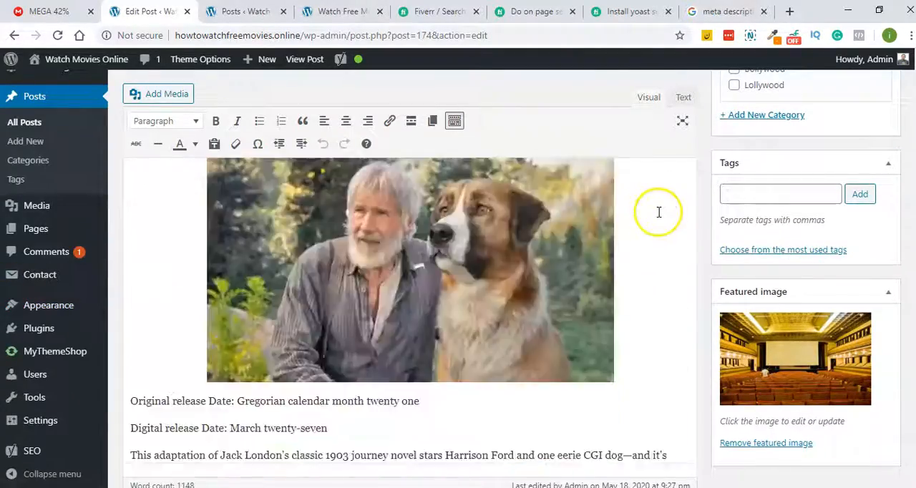
pyautogui.scroll(-15, 659, 211)
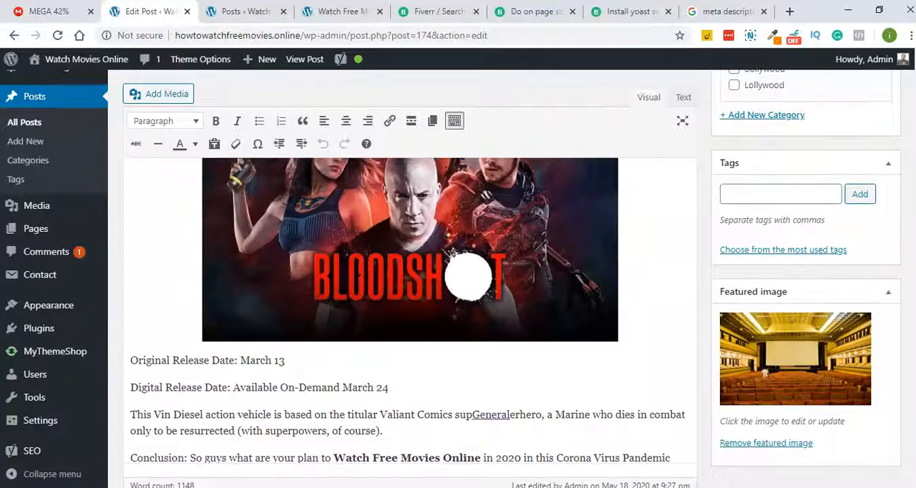
pyautogui.scroll(-5, 469, 275)
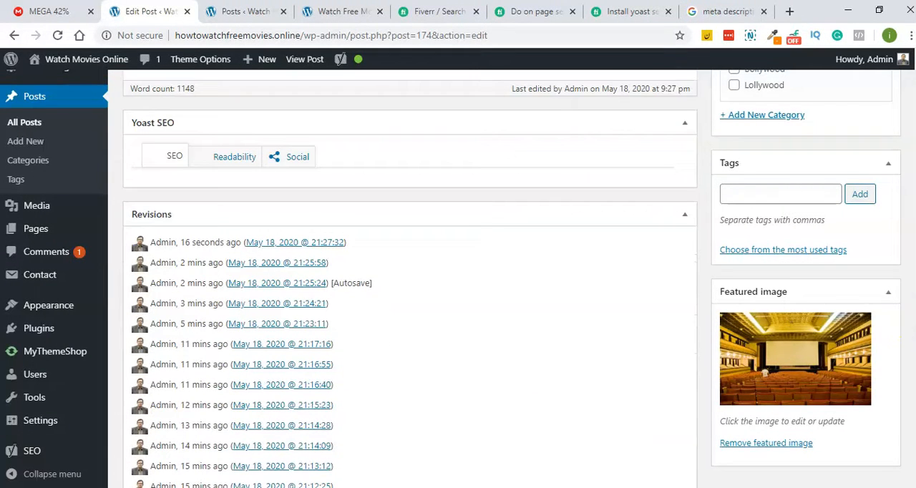
pyautogui.click(286, 166)
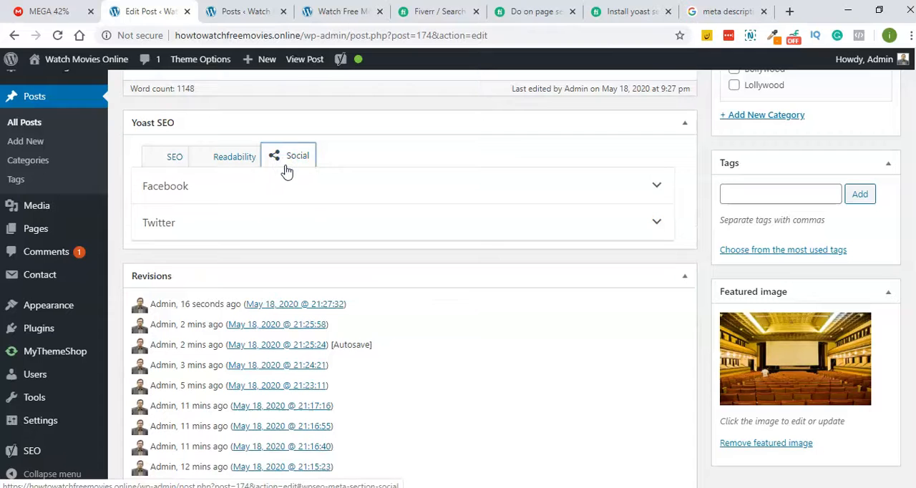
# - Switch among the Readability, SEO and Social views of the Yoast SEO section to check for their content, ending on SEO
pyautogui.click(238, 169)
pyautogui.click(176, 165)
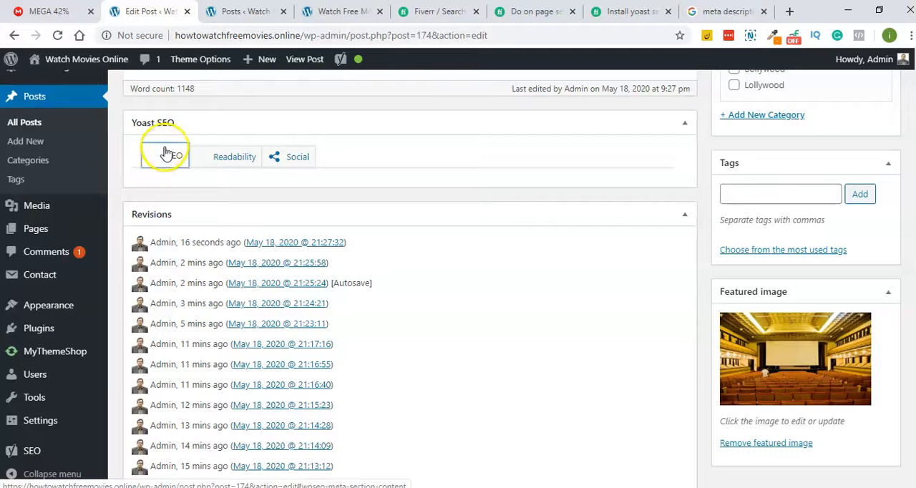
pyautogui.click(232, 155)
pyautogui.click(149, 156)
pyautogui.click(279, 156)
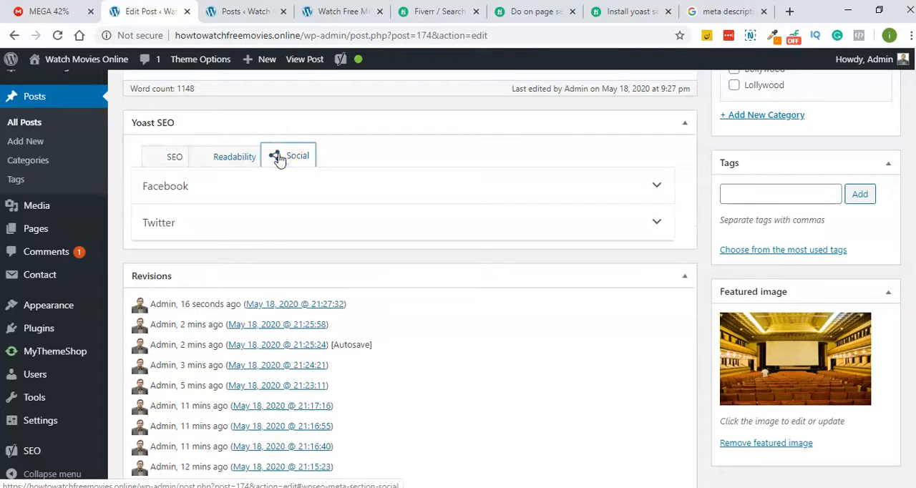
pyautogui.click(244, 155)
pyautogui.click(161, 159)
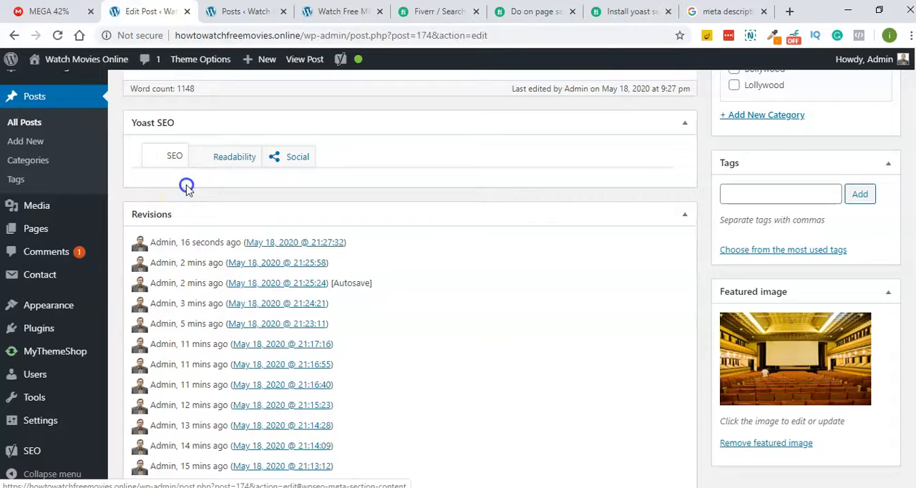
pyautogui.scroll(-2, 462, 200)
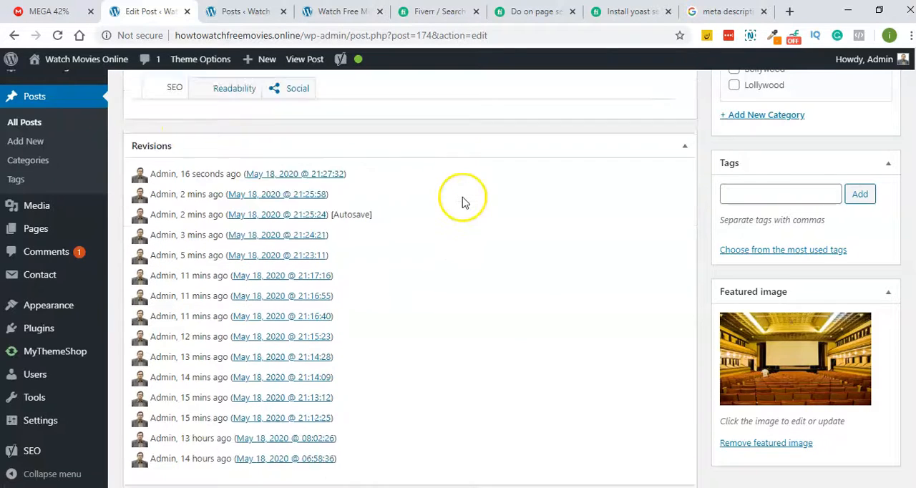
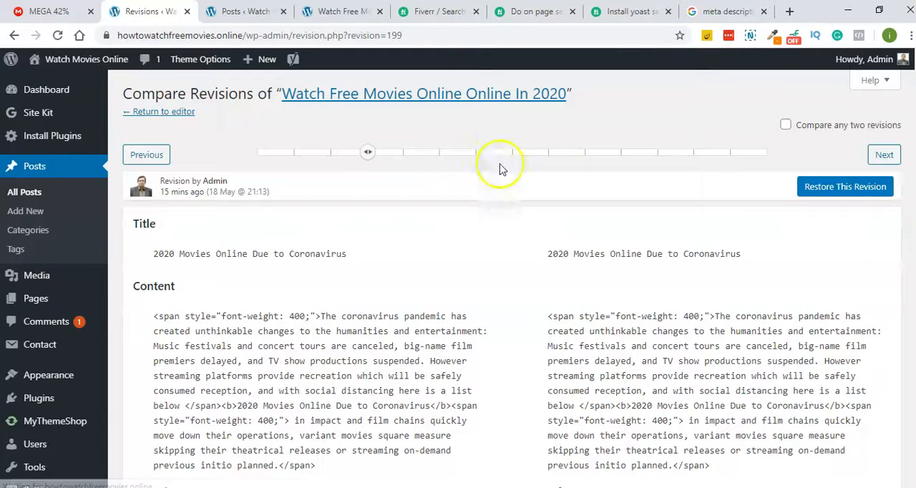
# - Try restoring the post to the revision of 18 May @ 21:13 and update it
pyautogui.click(862, 186)
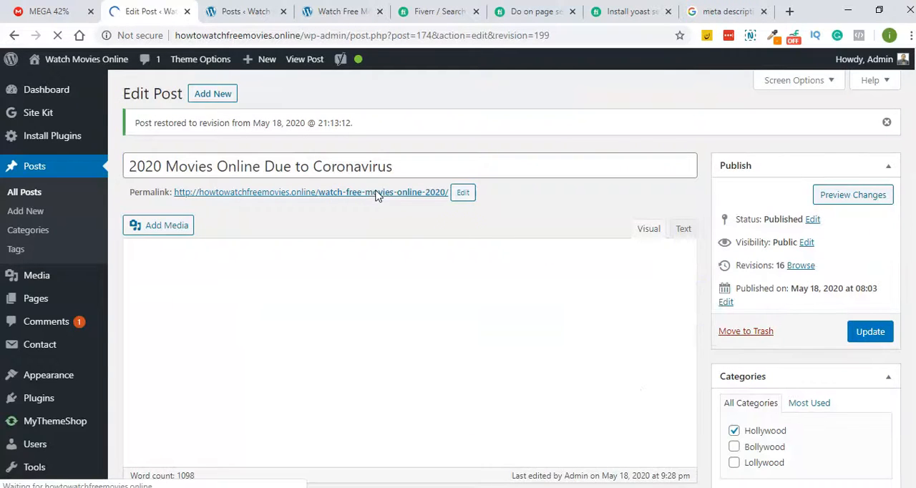
pyautogui.click(867, 334)
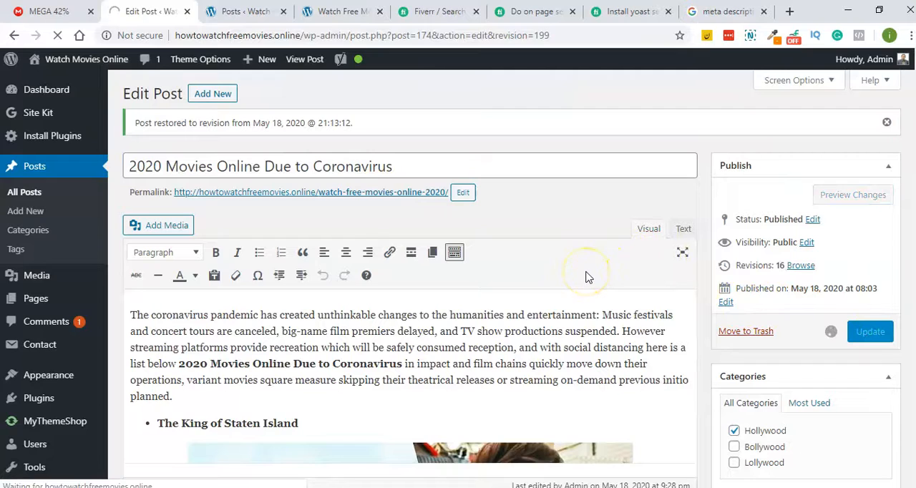
pyautogui.click(402, 167)
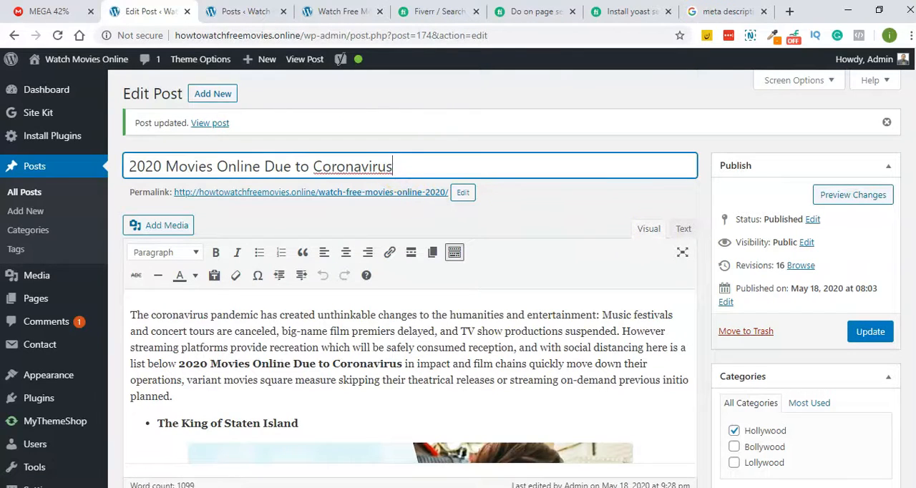
# - Check the Readability and SEO views of the Yoast SEO section after updating the post
pyautogui.scroll(-20, 409, 301)
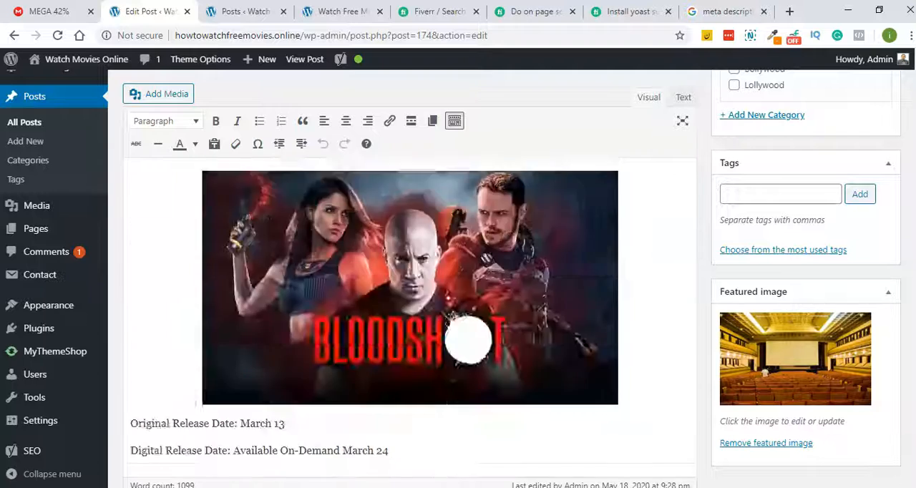
pyautogui.scroll(4, 507, 259)
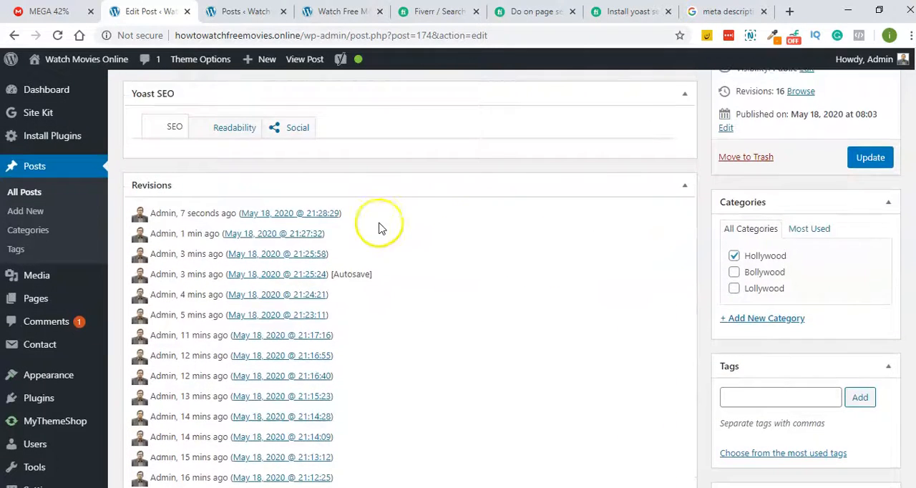
pyautogui.click(221, 199)
pyautogui.click(160, 197)
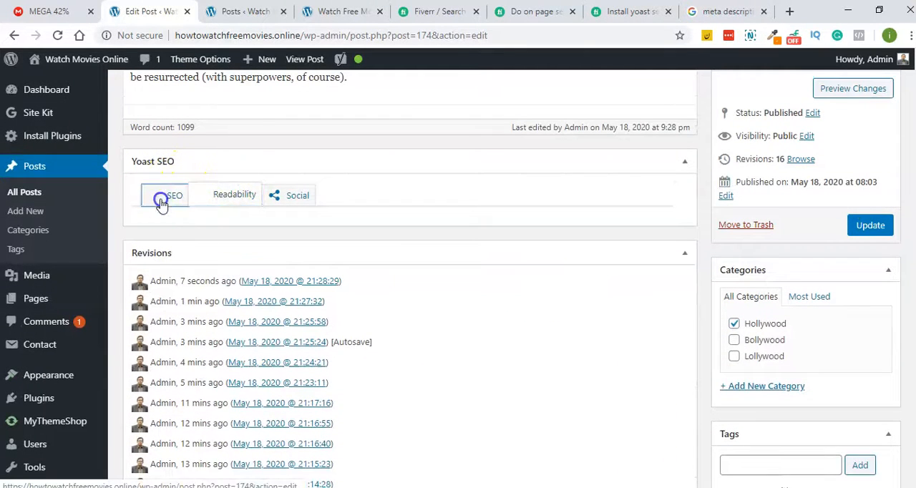
pyautogui.click(229, 204)
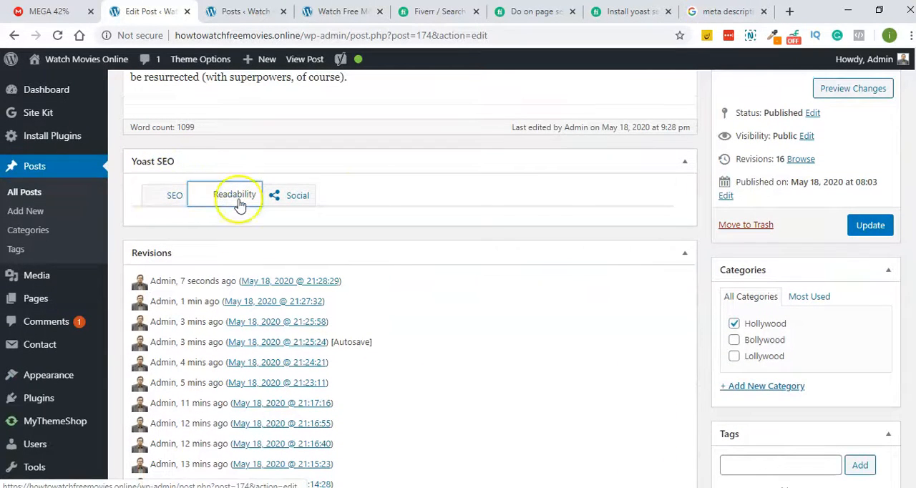
# - Go back to the previous edit page, look over the post, and restore its revision from May 18, 2020 @ 21:27:32
pyautogui.scroll(2, 548, 194)
pyautogui.click(10, 39)
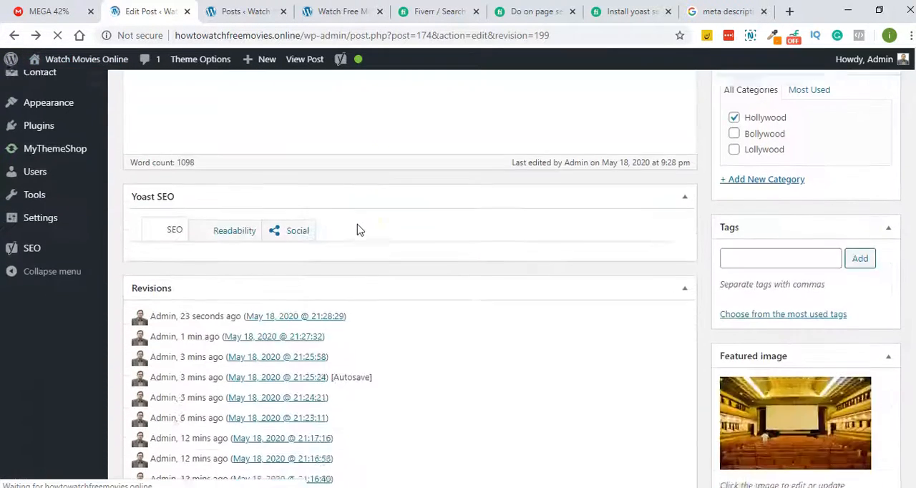
pyautogui.scroll(-20, 360, 214)
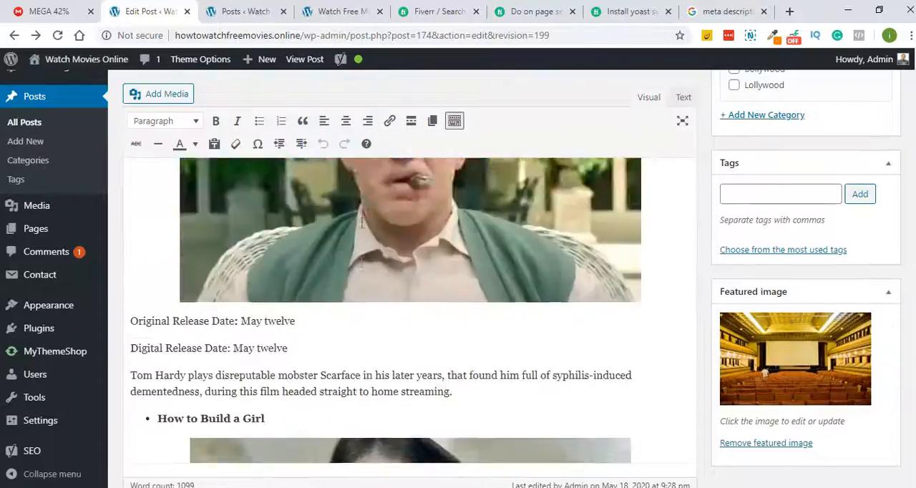
pyautogui.scroll(-20, 362, 223)
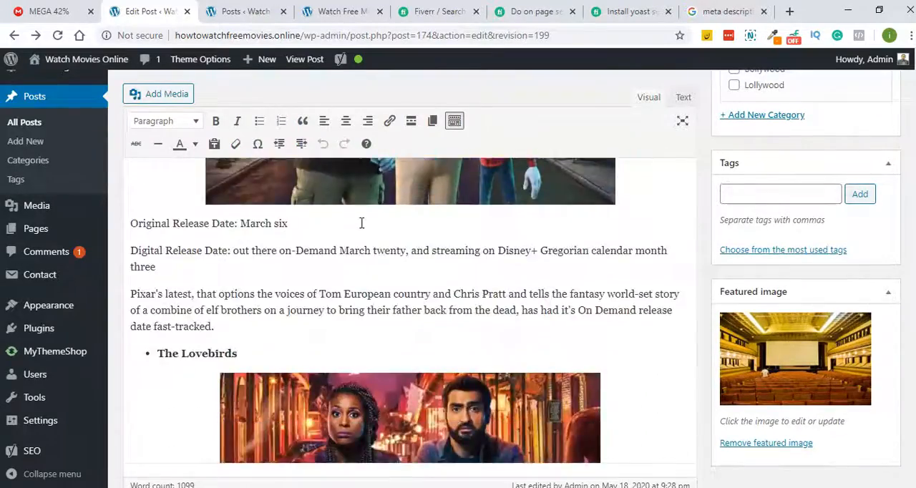
pyautogui.scroll(-20, 362, 223)
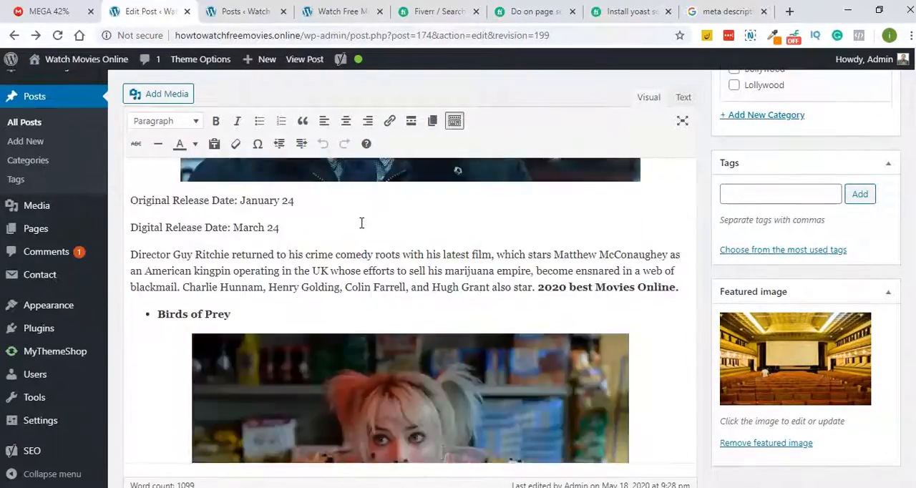
pyautogui.scroll(7, 362, 228)
pyautogui.scroll(-4, 358, 235)
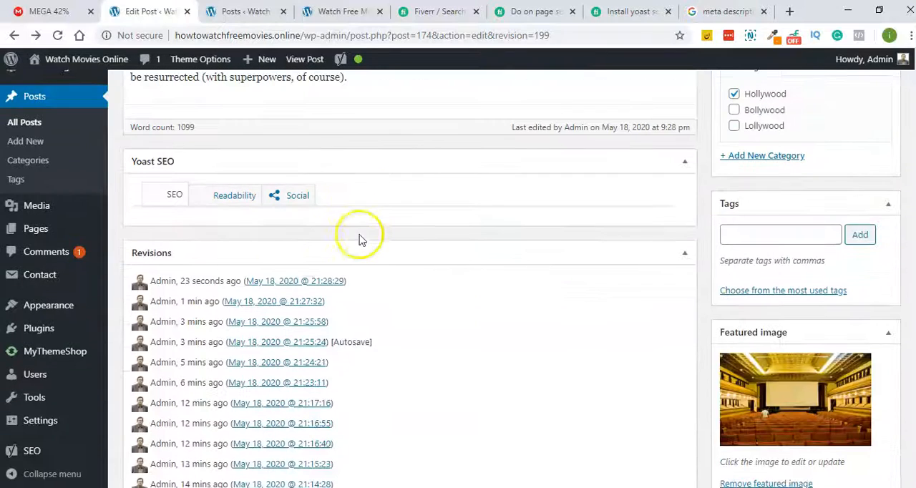
pyautogui.click(265, 301)
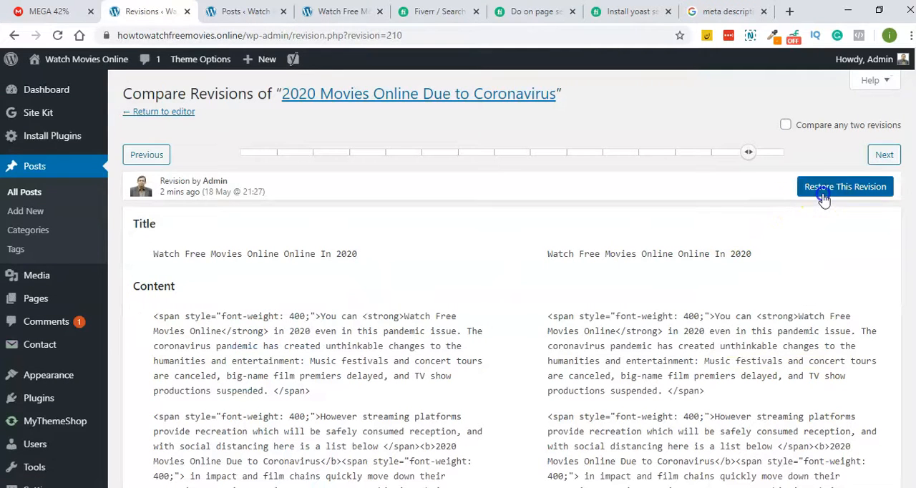
pyautogui.click(824, 197)
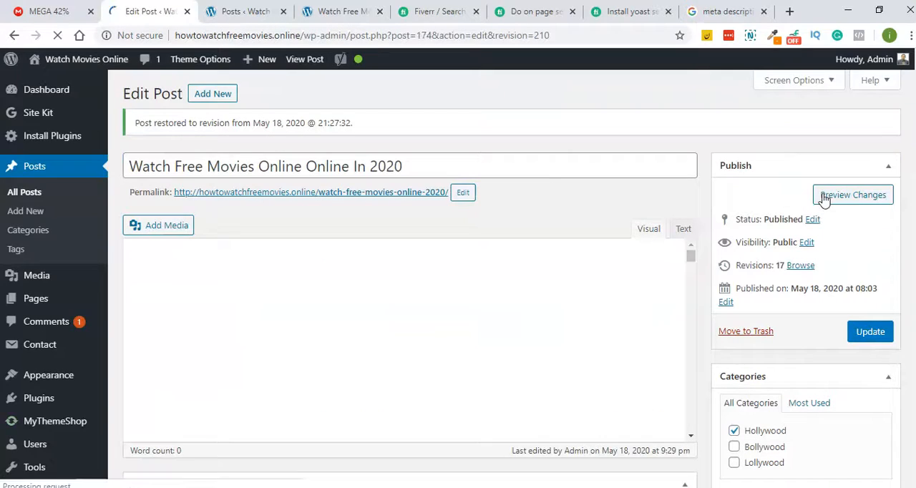
# - Examine the restored post's title, body text and concluding paragraph, and check its Yoast SEO section
pyautogui.scroll(-15, 531, 213)
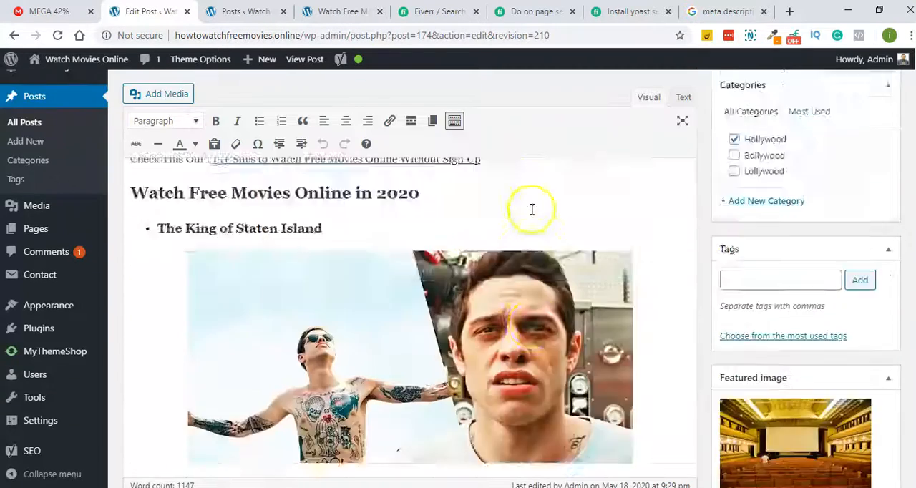
pyautogui.scroll(10, 535, 226)
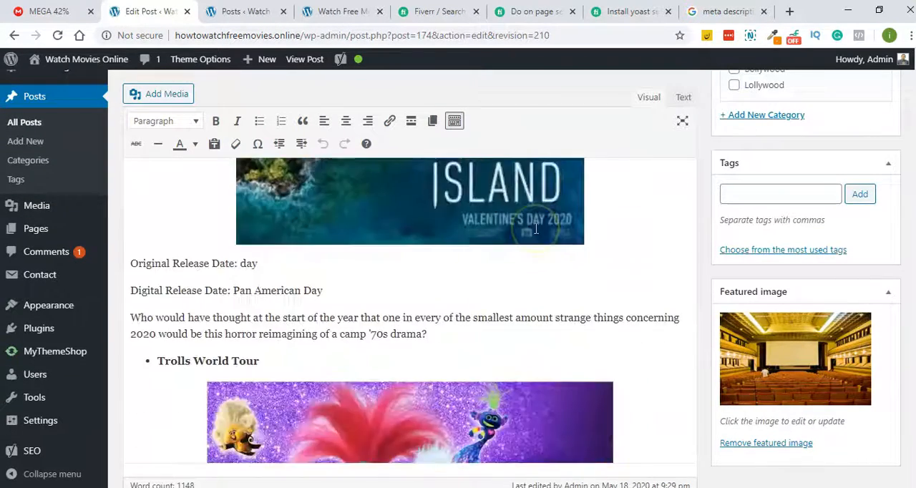
pyautogui.scroll(-10, 536, 243)
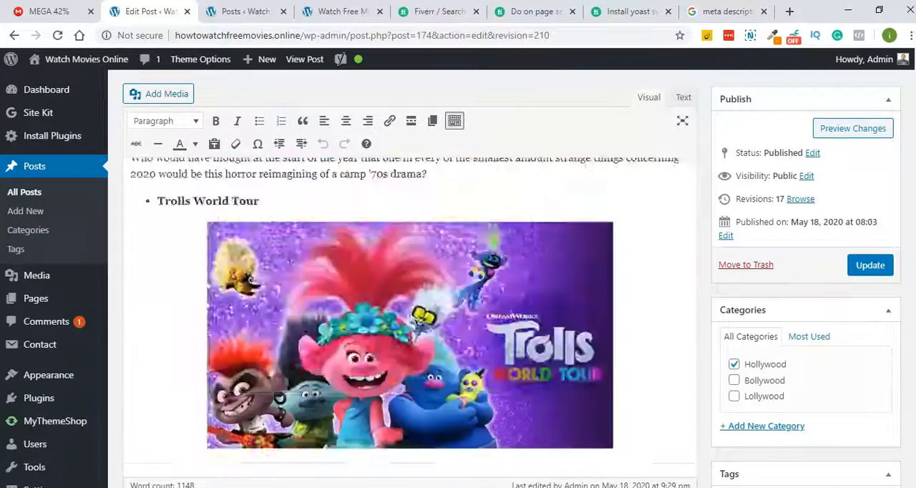
pyautogui.scroll(10, 535, 244)
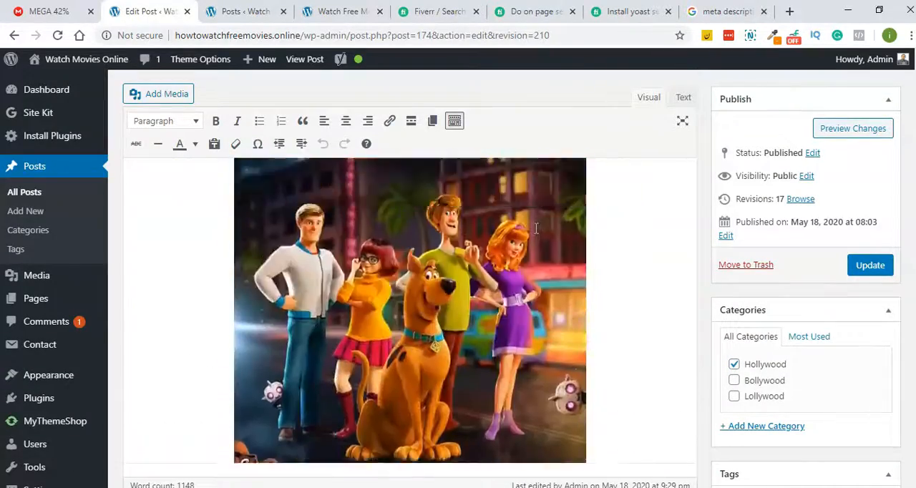
pyautogui.scroll(15, 535, 228)
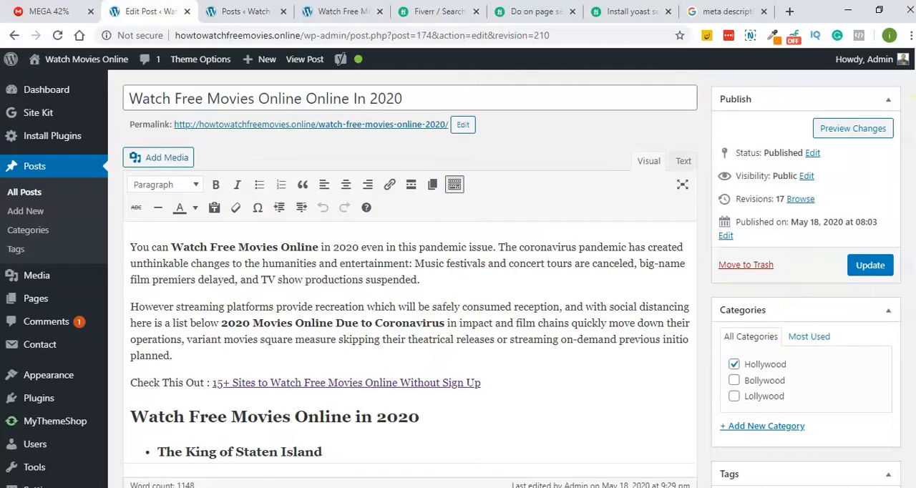
pyautogui.scroll(-20, 905, 190)
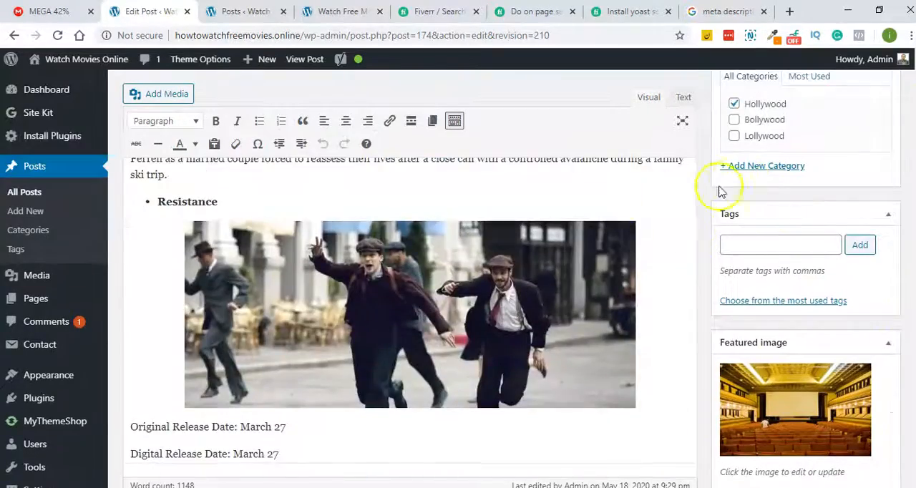
pyautogui.scroll(-20, 689, 237)
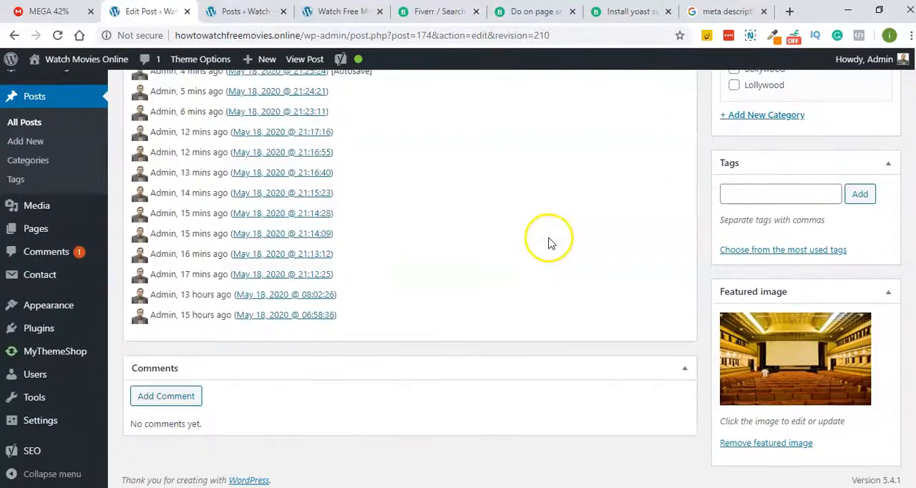
pyautogui.scroll(4, 549, 244)
pyautogui.click(240, 178)
pyautogui.scroll(4, 419, 164)
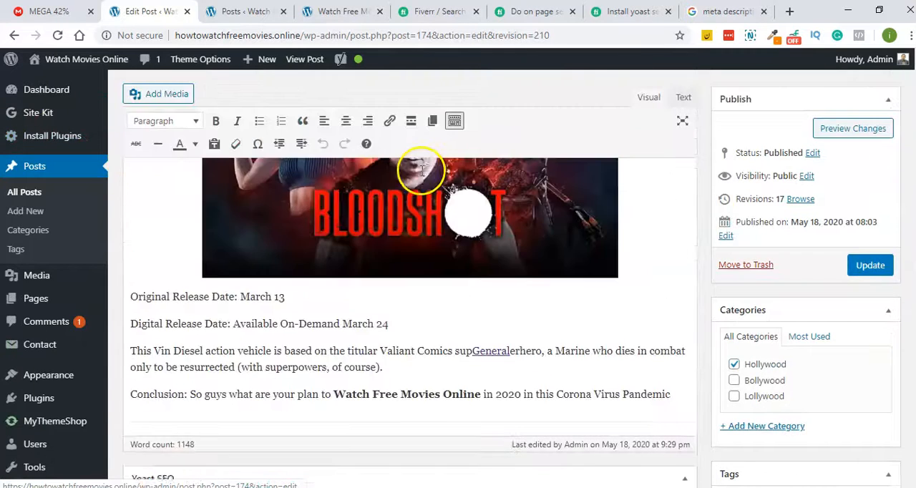
pyautogui.scroll(-2, 421, 176)
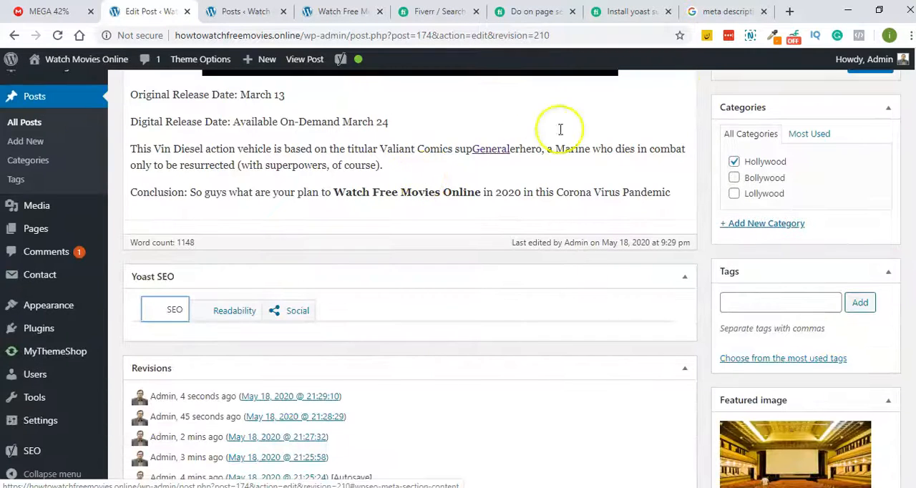
# - In the Google search tab, search for "wikipedia" and refine the search to "wikipedia movies"
pyautogui.click(748, 11)
pyautogui.click(618, 37)
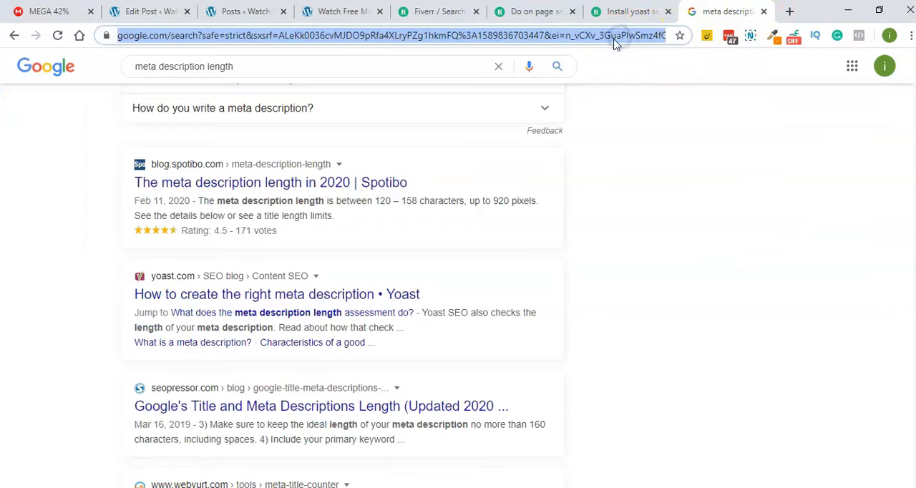
pyautogui.write('wikipedia')
pyautogui.press('Return')
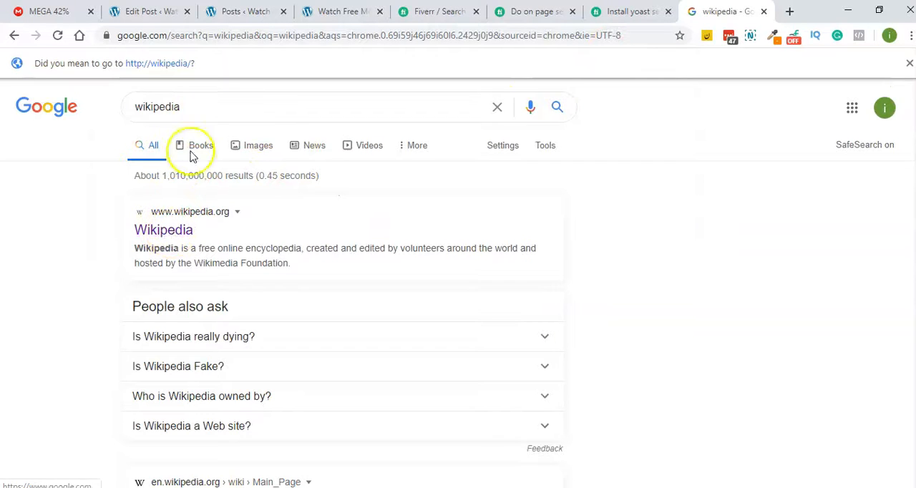
pyautogui.click(201, 106)
pyautogui.write('movies')
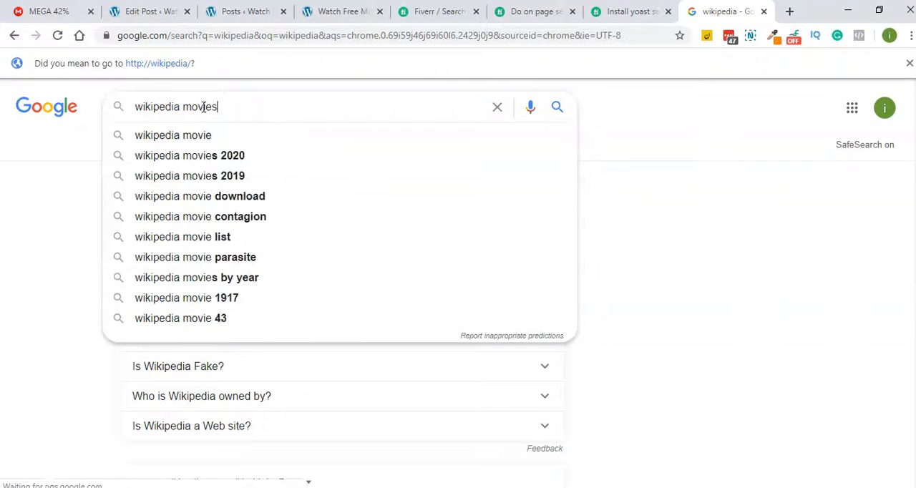
pyautogui.press('Return')
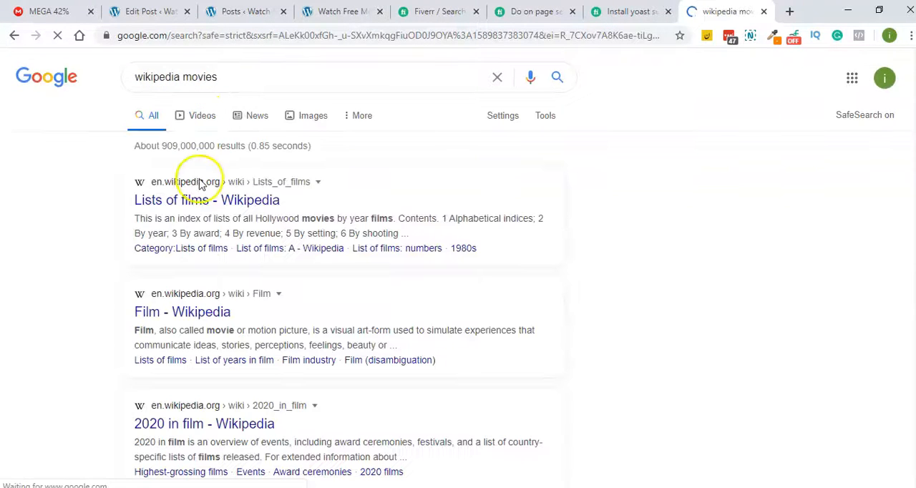
# - Open the Wikipedia article "2020 in film" from the search results and copy its full address
pyautogui.scroll(-1, 215, 315)
pyautogui.click(215, 351)
pyautogui.doubleClick(294, 30)
pyautogui.click(294, 31)
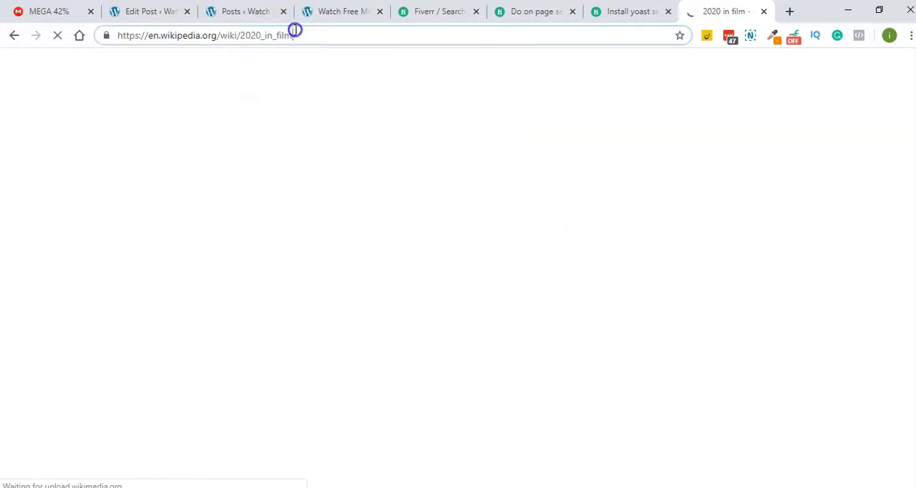
pyautogui.tripleClick(295, 30)
pyautogui.hotkey('ctrl', 'c')
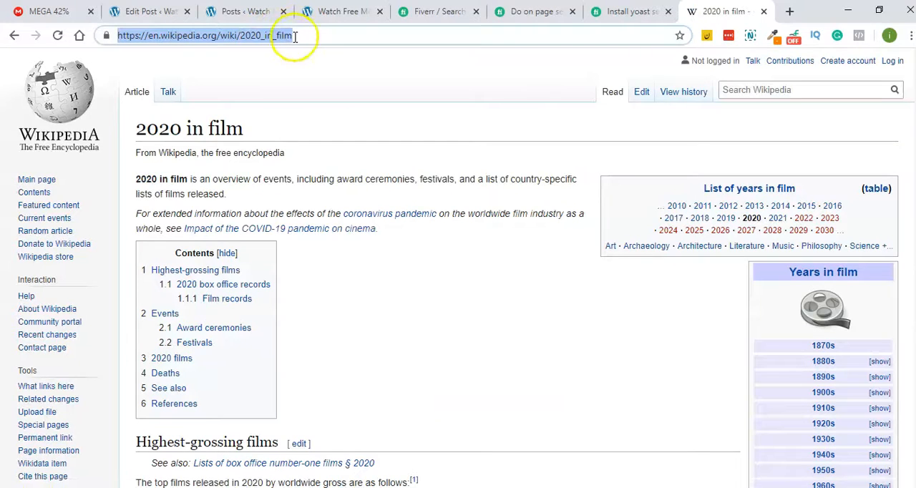
# - Return to the edit page of the post "Watch Free Movies Online Online In 2020", at the paragraph before the Bloodshot entry
pyautogui.click(233, 10)
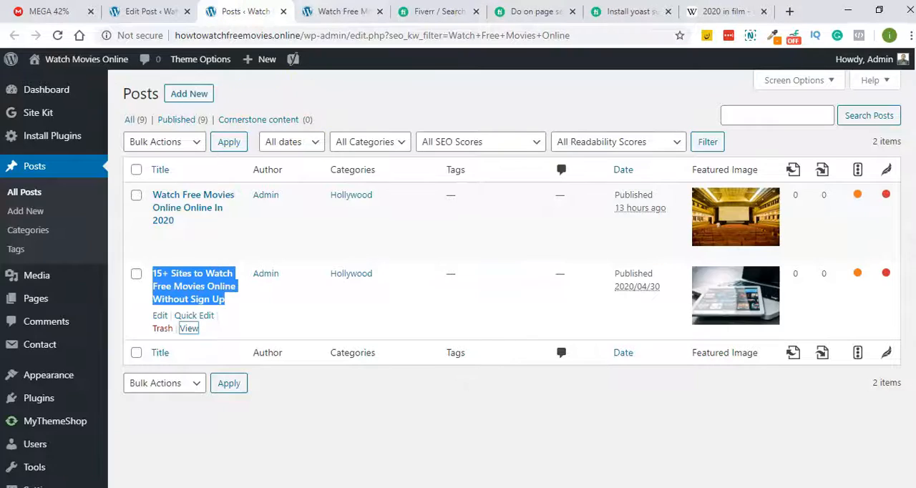
pyautogui.click(336, 11)
pyautogui.click(147, 10)
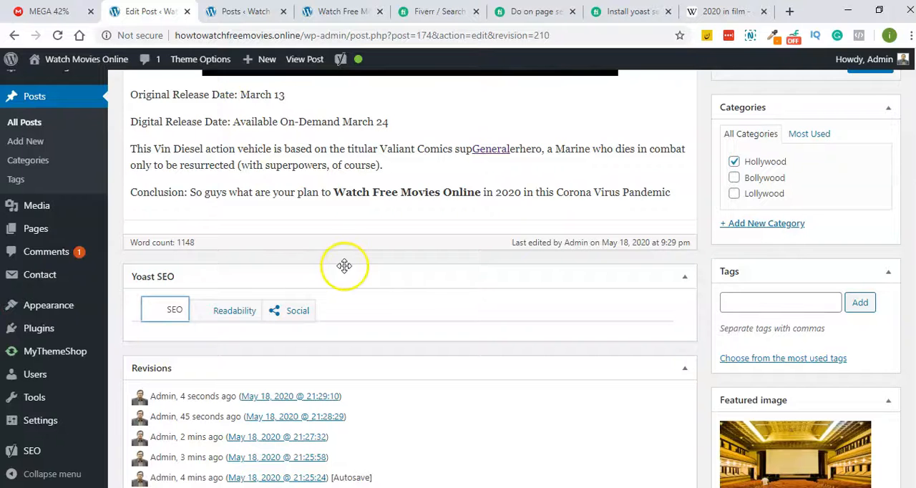
pyautogui.scroll(1, 357, 263)
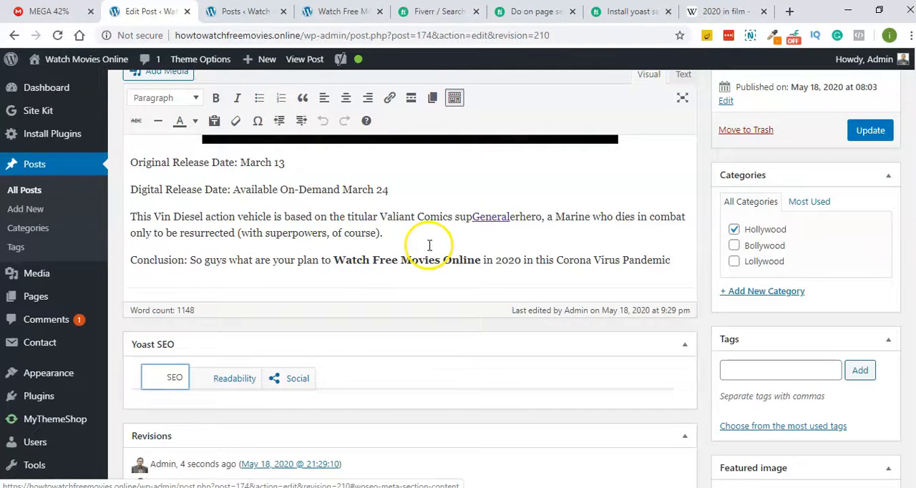
pyautogui.scroll(5, 294, 226)
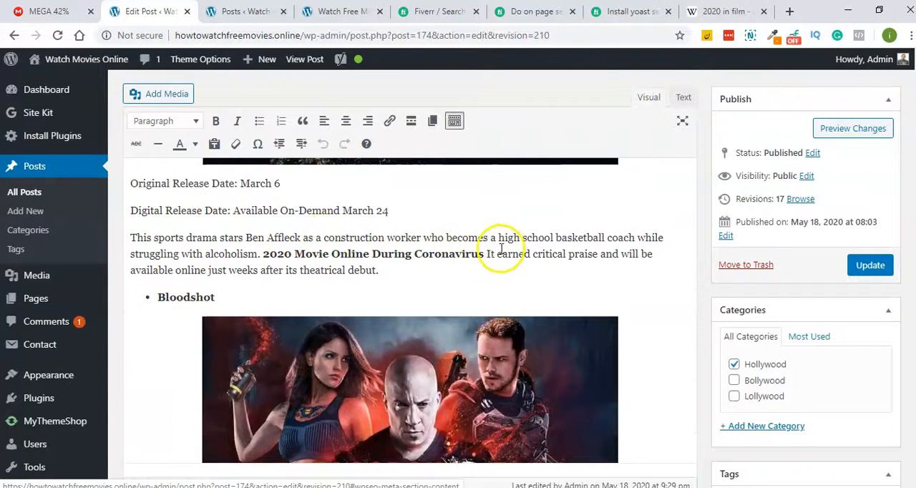
pyautogui.moveTo(533, 252); pyautogui.dragTo(172, 275)
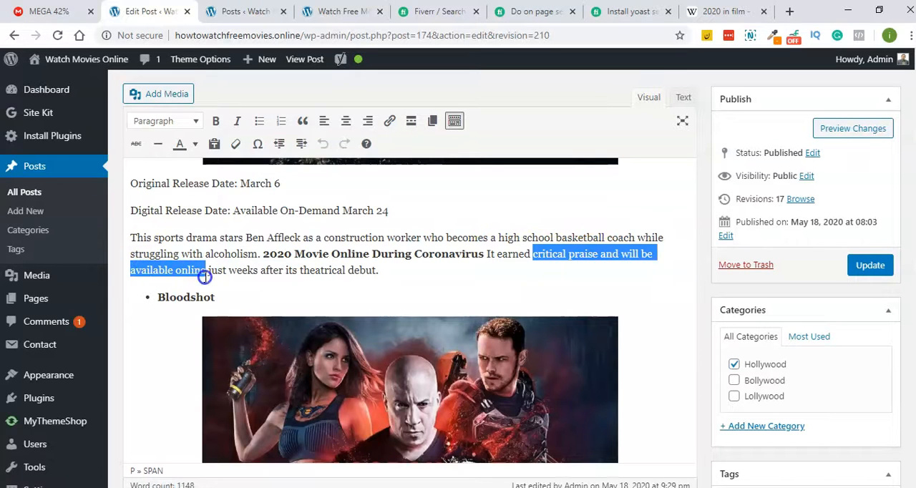
pyautogui.click(389, 120)
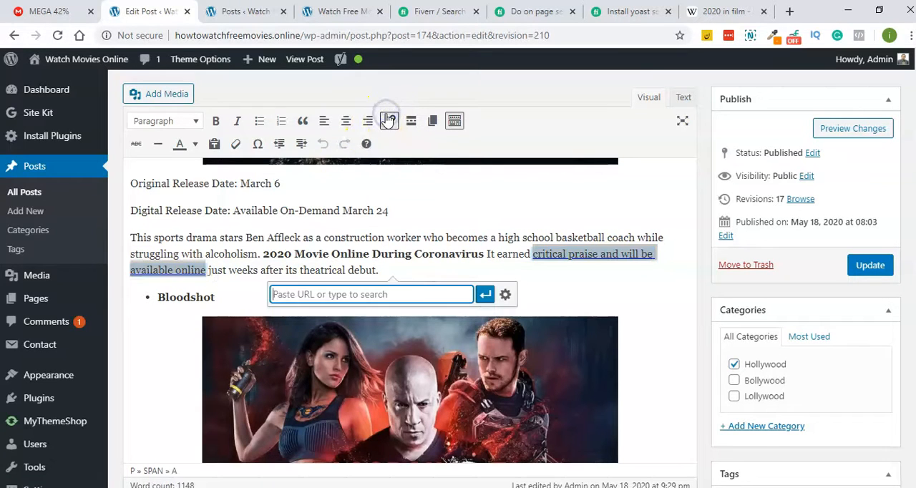
pyautogui.hotkey('ctrl', 'v')
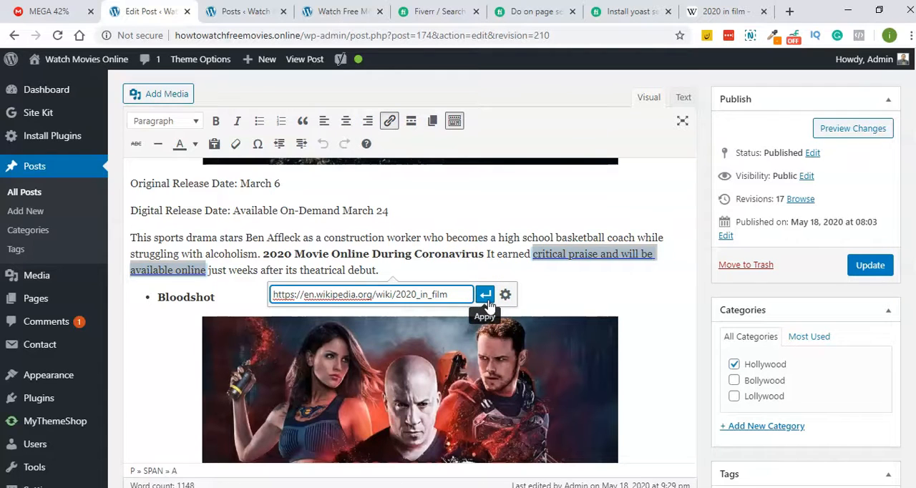
pyautogui.click(864, 272)
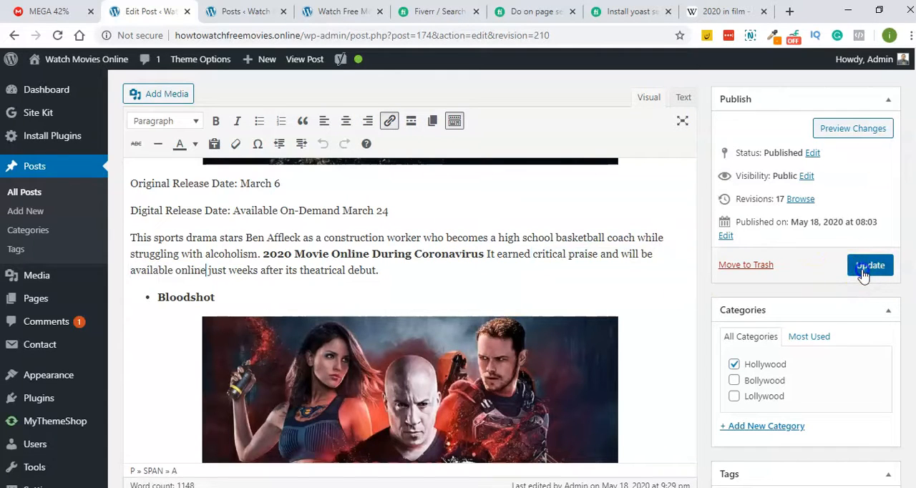
pyautogui.click(563, 284)
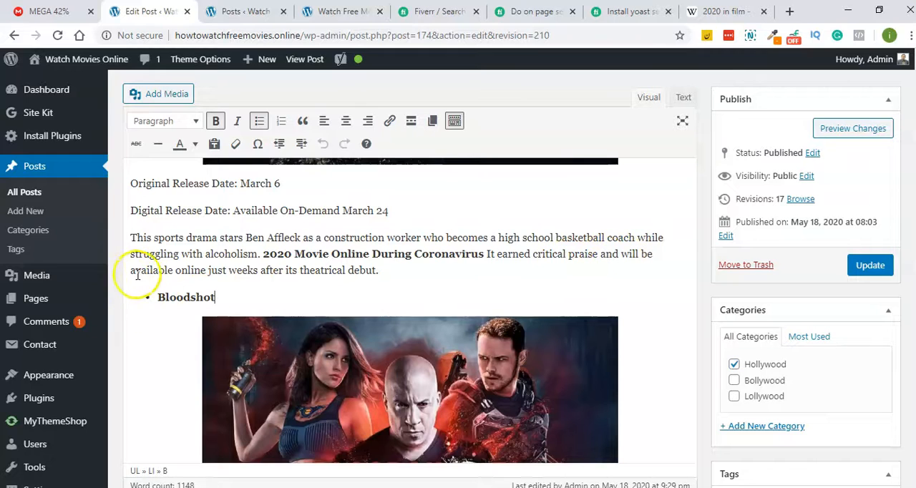
pyautogui.click(190, 272)
pyautogui.click(166, 287)
pyautogui.click(132, 270)
pyautogui.click(256, 265)
pyautogui.moveTo(264, 270); pyautogui.dragTo(154, 276)
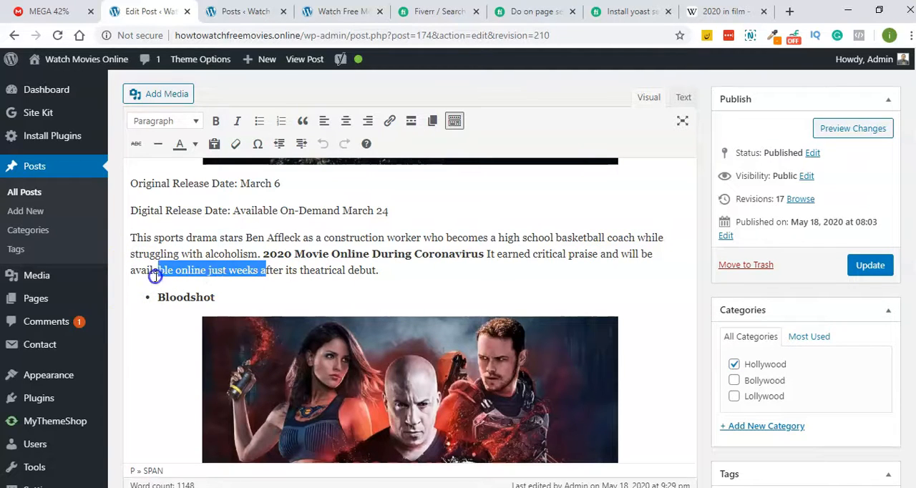
pyautogui.click(228, 278)
pyautogui.moveTo(257, 268); pyautogui.dragTo(136, 277)
pyautogui.click(392, 119)
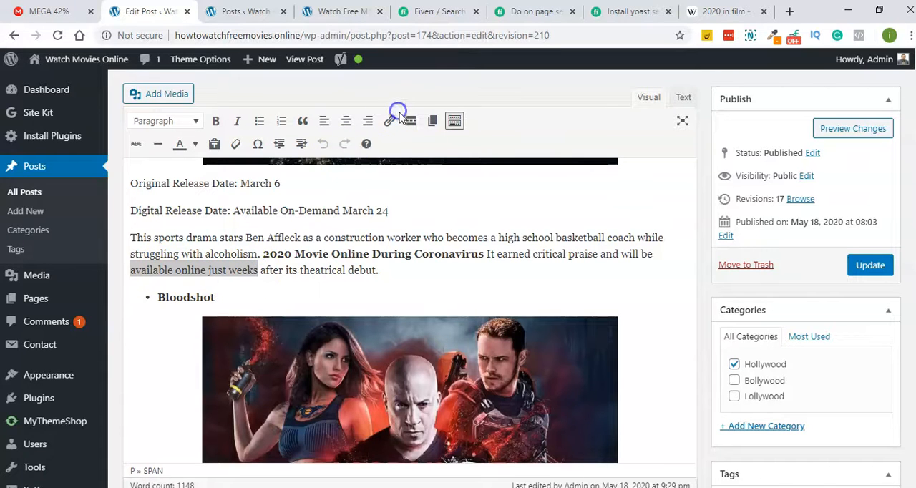
pyautogui.click(393, 121)
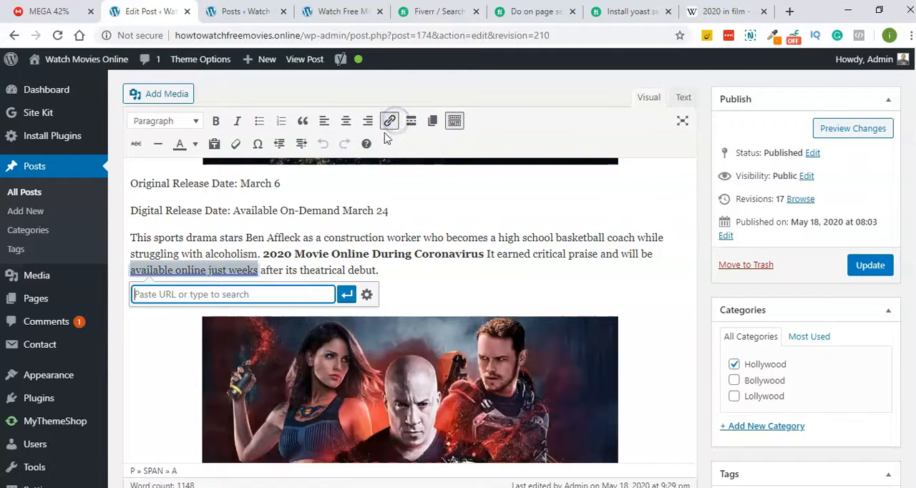
pyautogui.rightClick(190, 299)
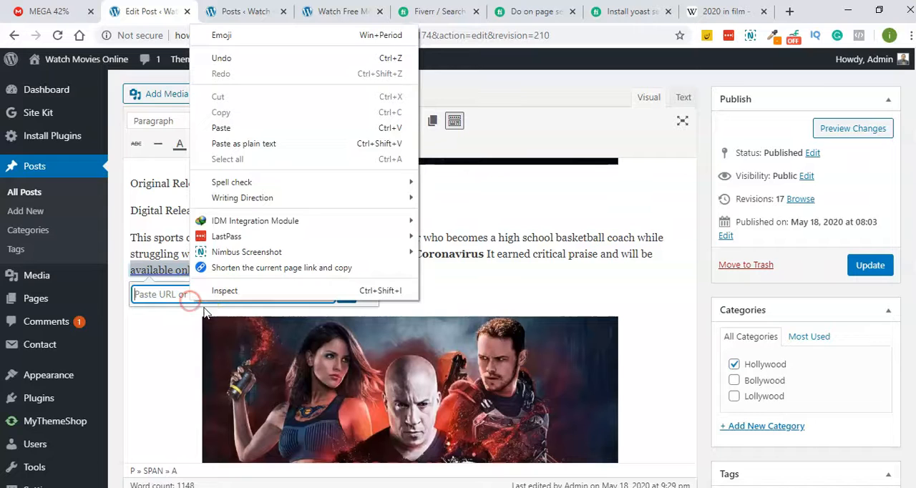
pyautogui.click(236, 123)
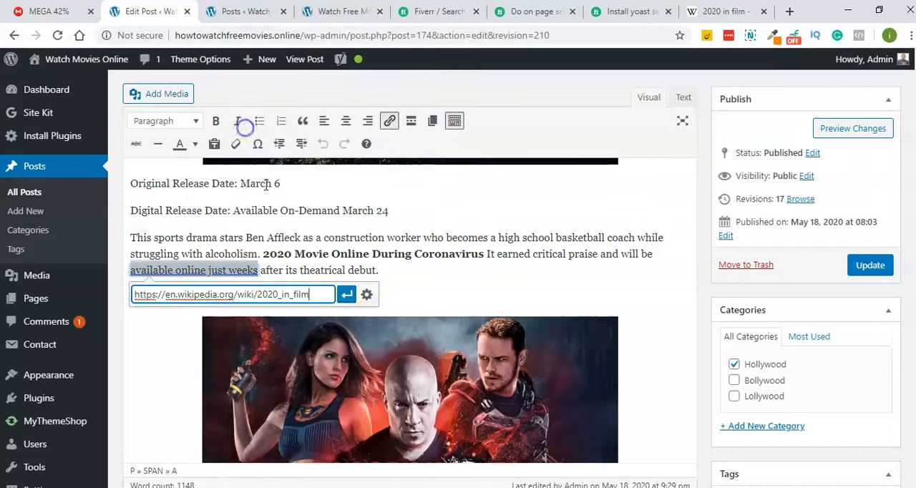
pyautogui.click(346, 294)
pyautogui.click(380, 286)
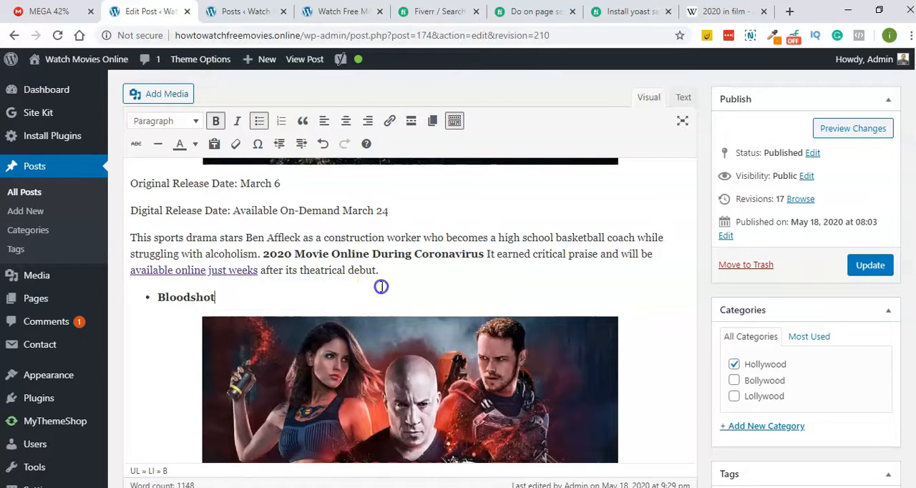
# - In the post's HTML source, add rel="nofollow" to the Wikipedia link around "available online just weeks"
pyautogui.click(250, 270)
pyautogui.click(683, 98)
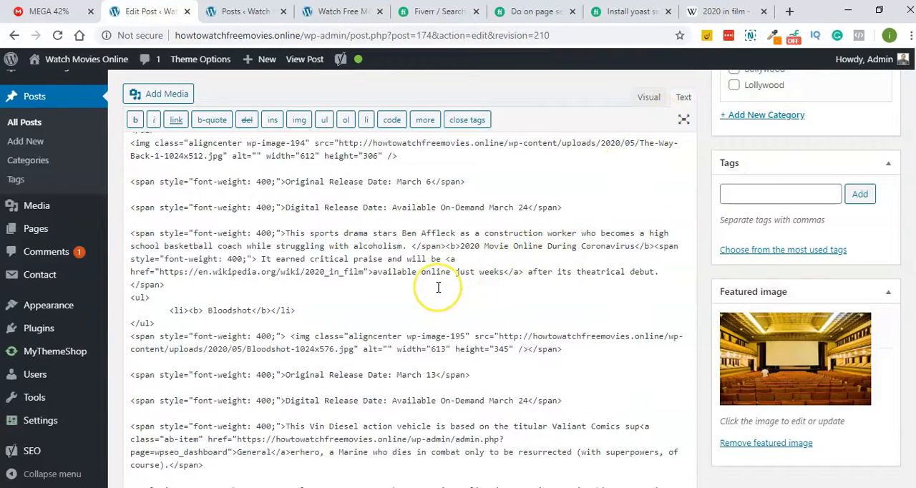
pyautogui.scroll(-4, 437, 288)
pyautogui.scroll(3, 438, 289)
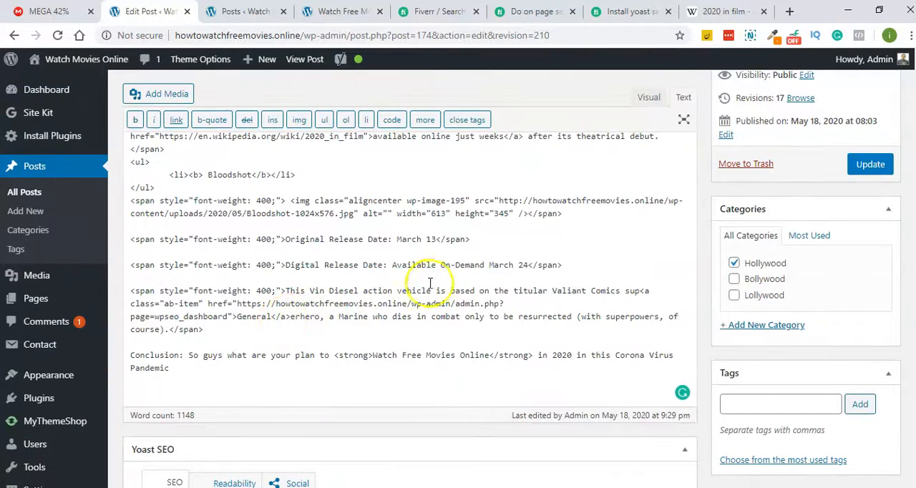
pyautogui.scroll(-4, 443, 277)
pyautogui.scroll(4, 443, 279)
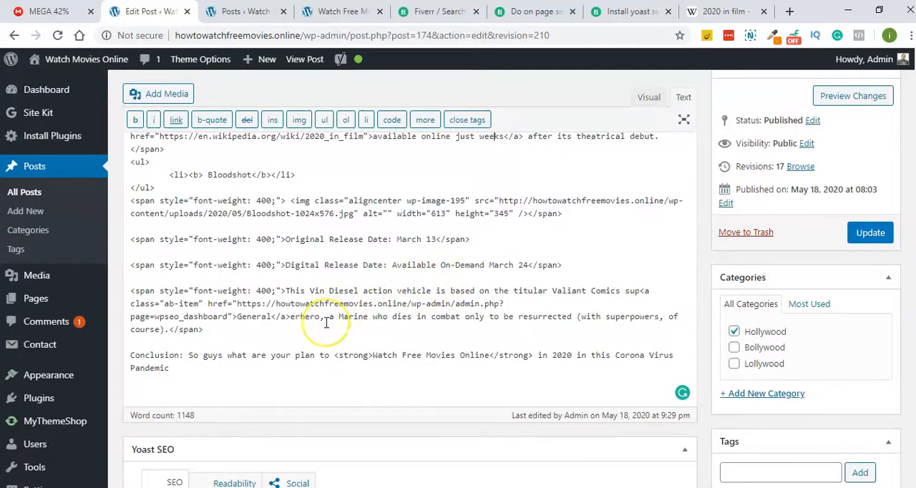
pyautogui.scroll(1, 326, 322)
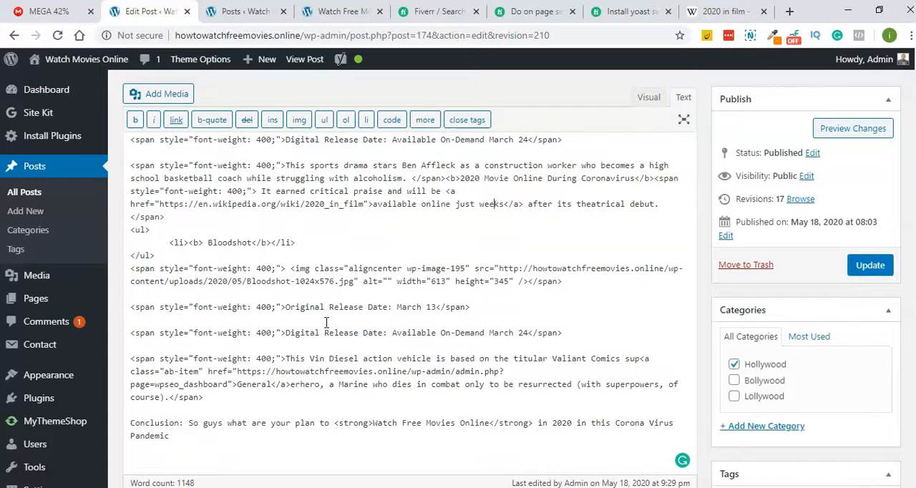
pyautogui.click(370, 204)
pyautogui.write('>')
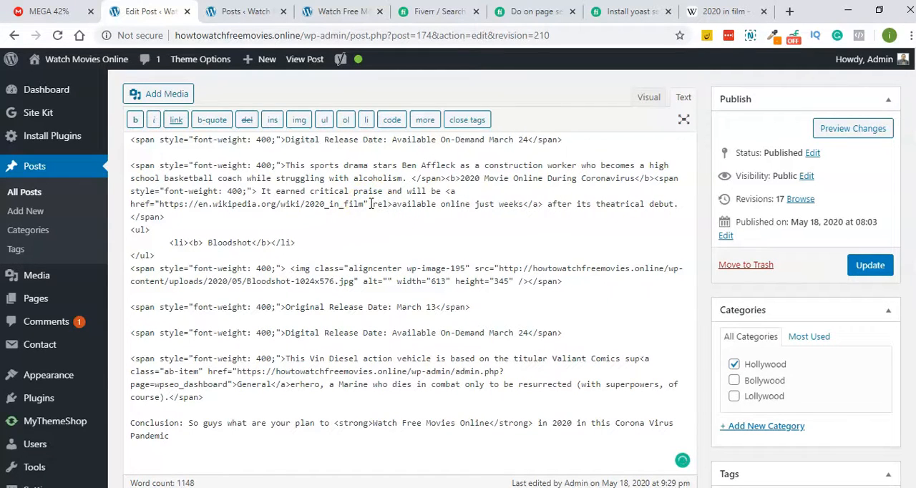
pyautogui.write('=')
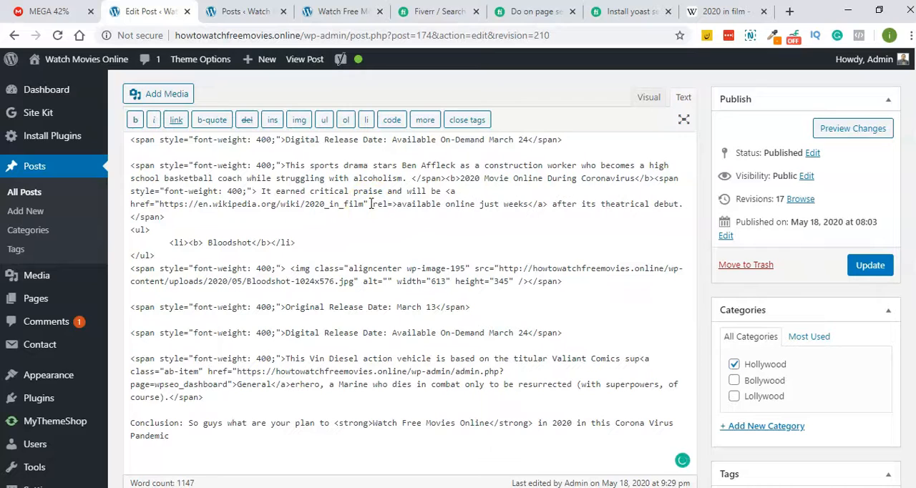
pyautogui.write('"nofollo')
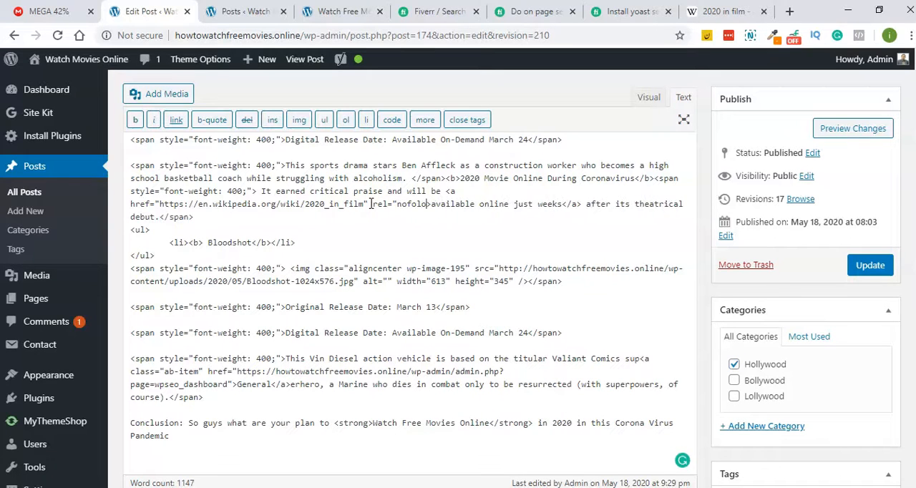
pyautogui.write('w">')
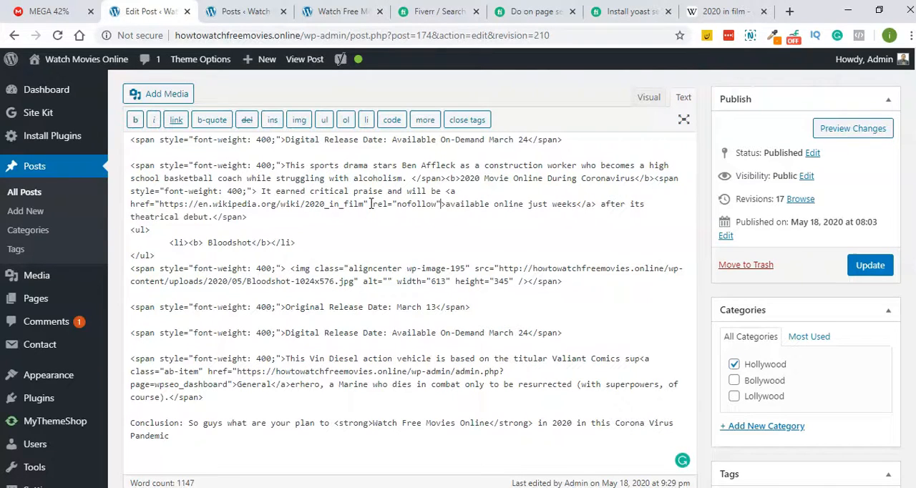
# - Update the post and switch its editor back to the visual view
pyautogui.click(858, 265)
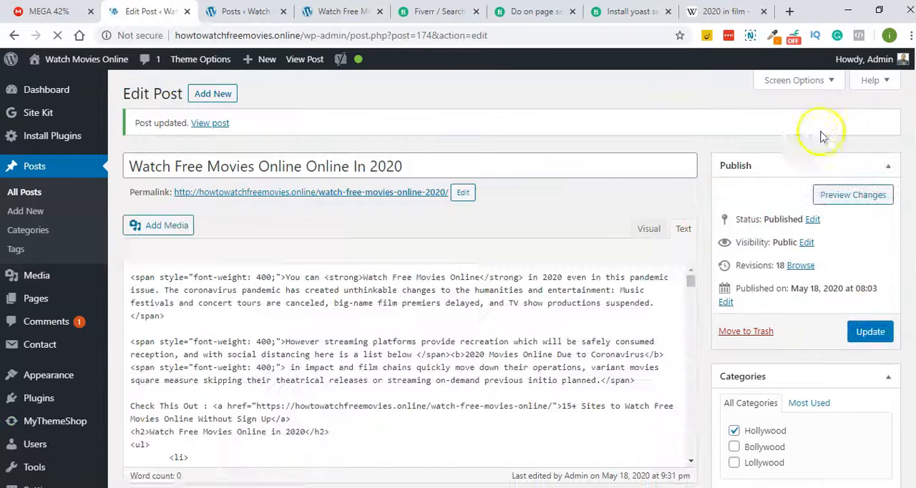
pyautogui.click(649, 229)
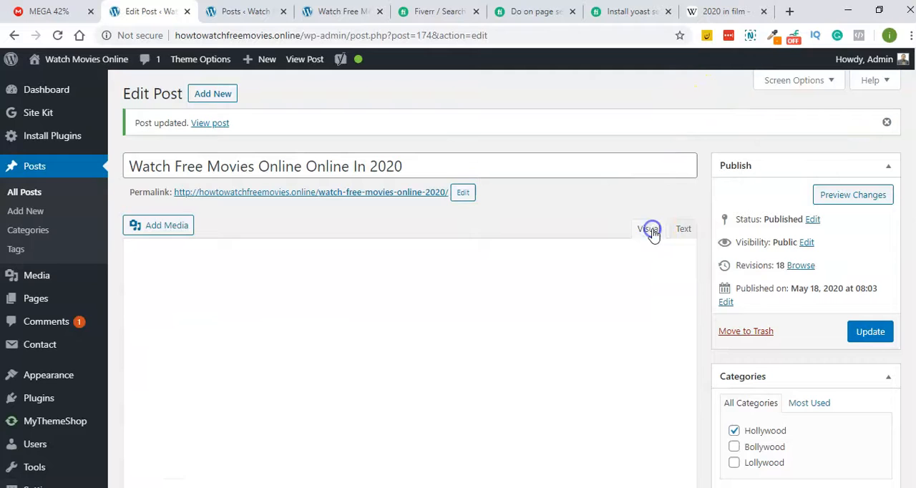
pyautogui.click(869, 332)
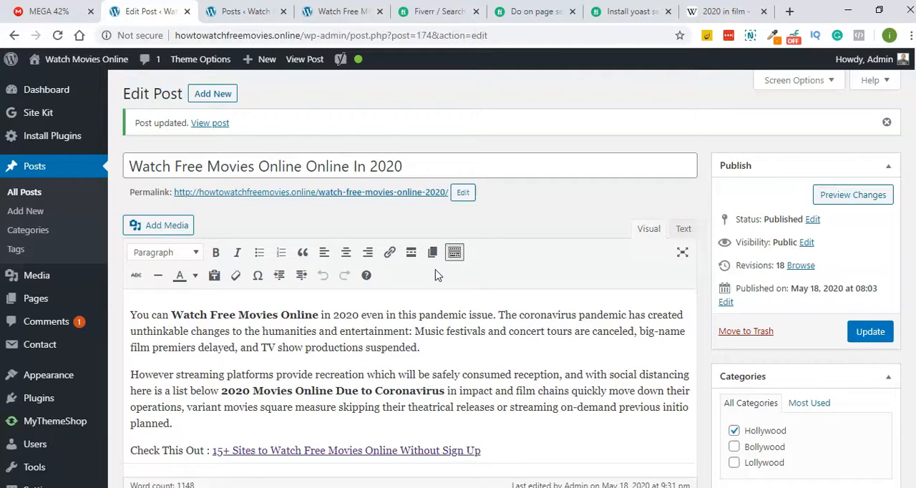
pyautogui.click(371, 302)
# - Switch to the Fiverr gig on WordPress on-page SEO and examine its Starter Package features and About This Gig description
pyautogui.click(435, 11)
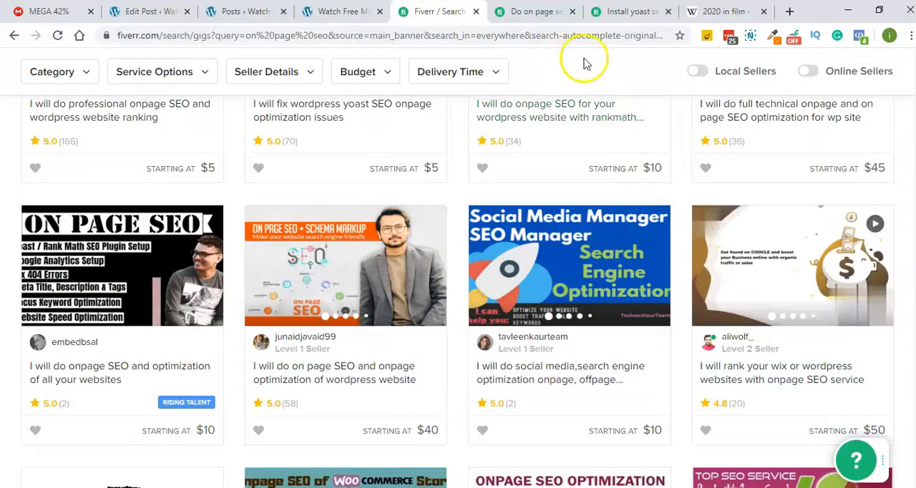
pyautogui.click(562, 11)
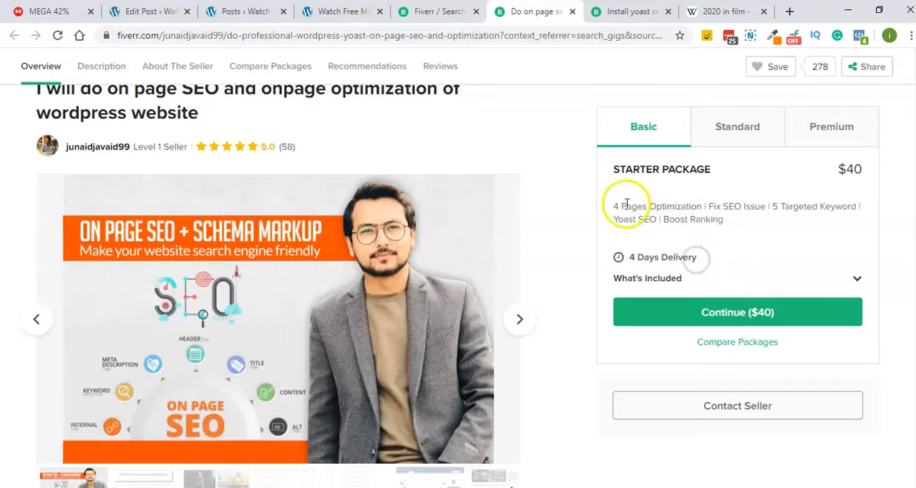
pyautogui.moveTo(614, 206); pyautogui.dragTo(705, 207)
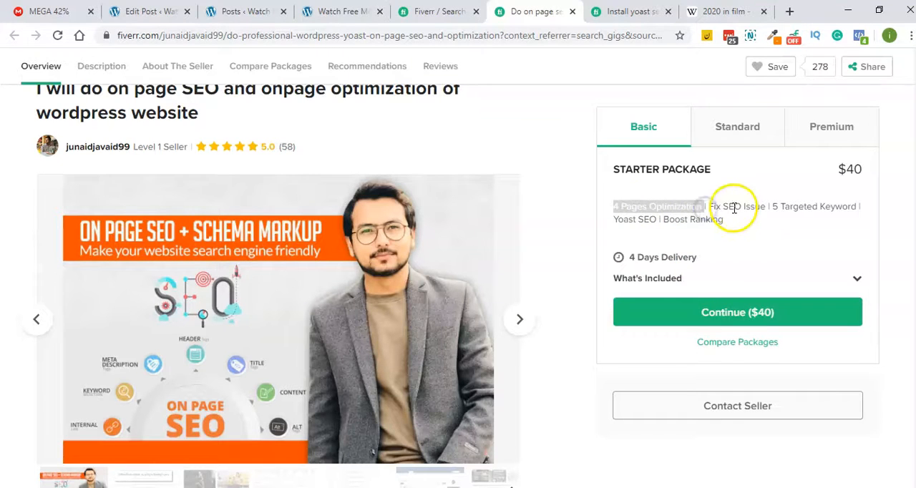
pyautogui.click(734, 207)
pyautogui.moveTo(772, 204); pyautogui.dragTo(608, 206)
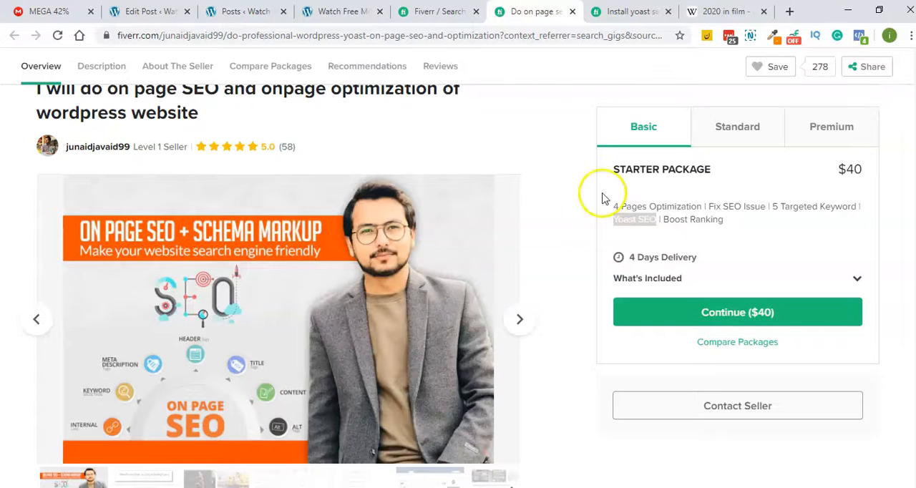
pyautogui.scroll(-1, 705, 220)
pyautogui.scroll(-10, 704, 220)
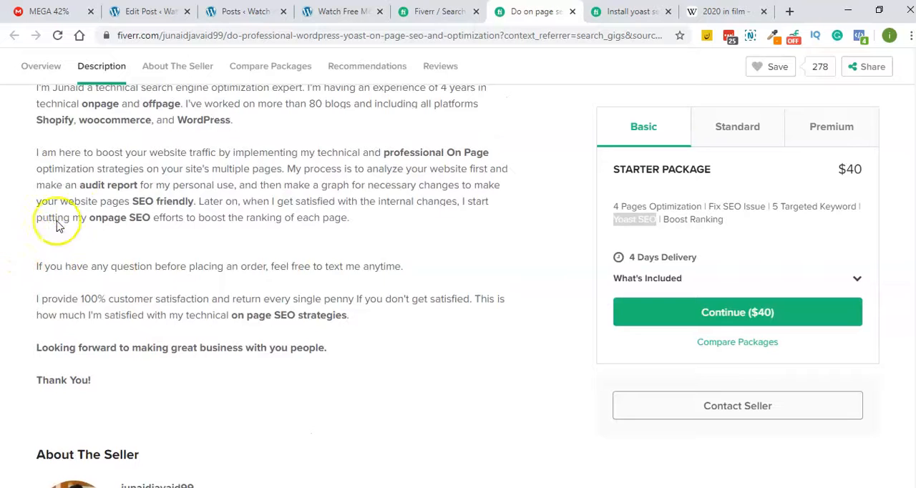
pyautogui.scroll(-5, 287, 209)
pyautogui.scroll(6, 286, 210)
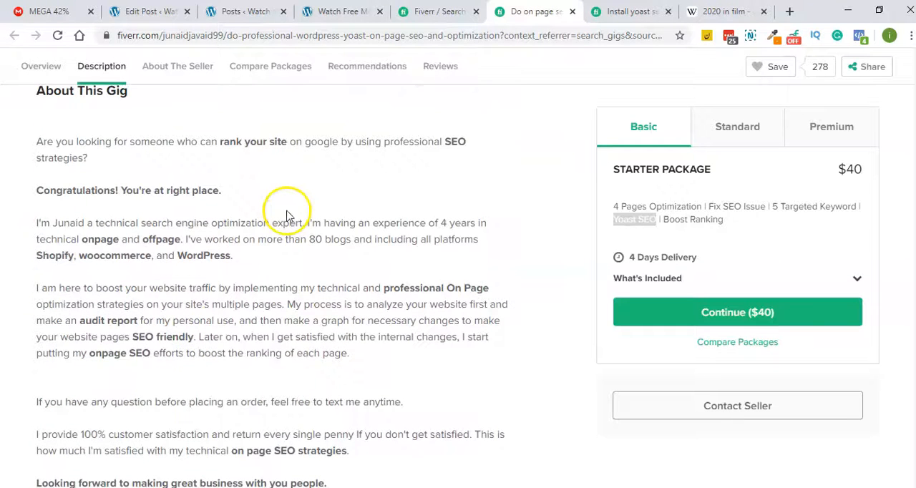
pyautogui.scroll(1, 287, 213)
pyautogui.moveTo(726, 221); pyautogui.dragTo(617, 204)
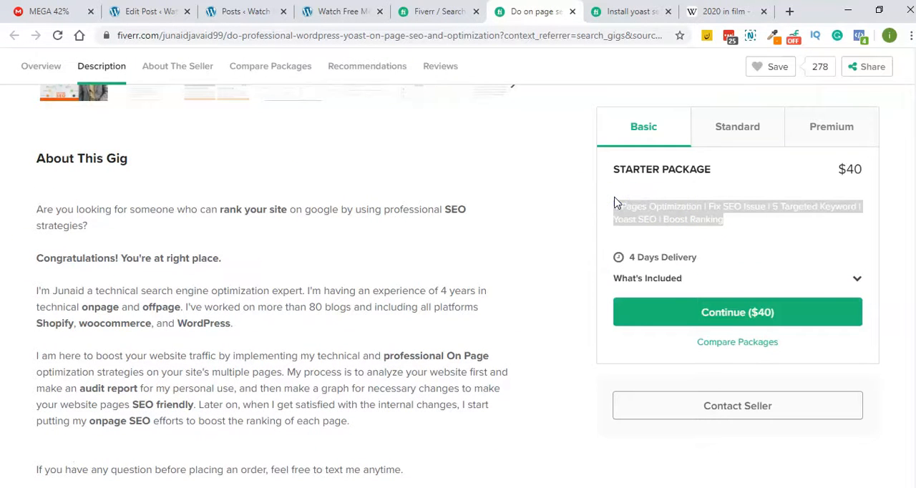